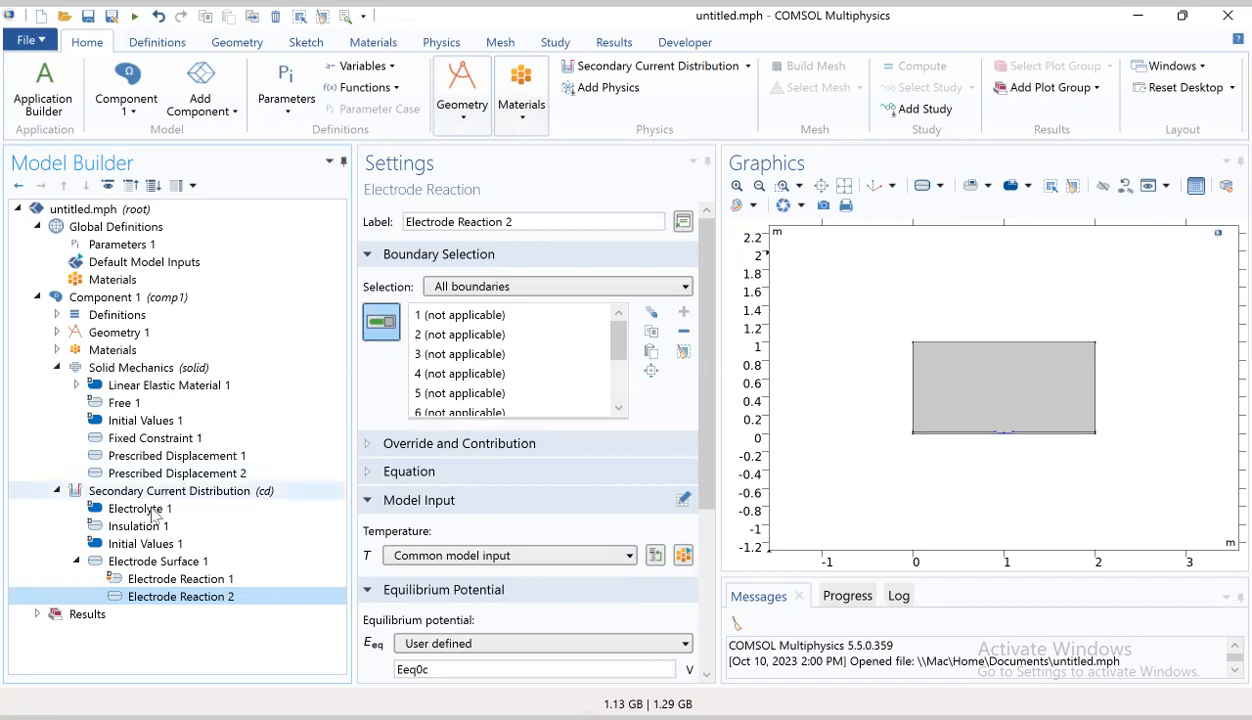
Step: Add a mesh to the component and give it a Free Triangular operation
click(505, 45)
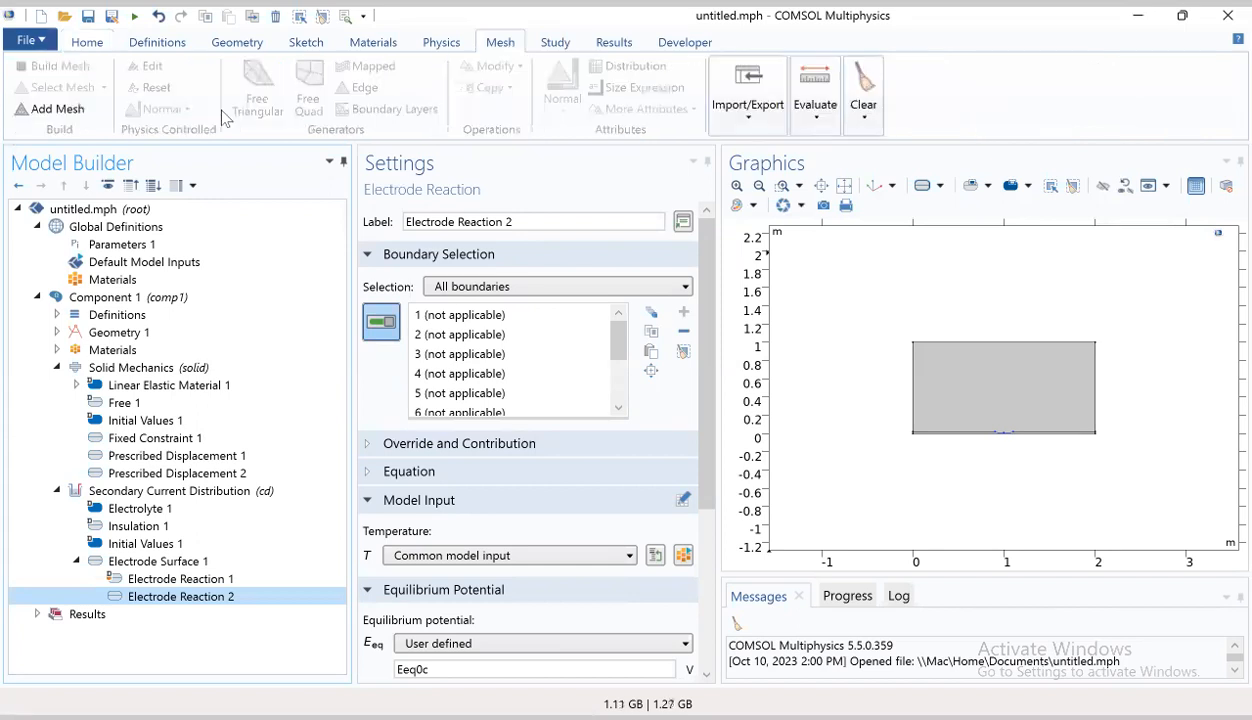
click(78, 113)
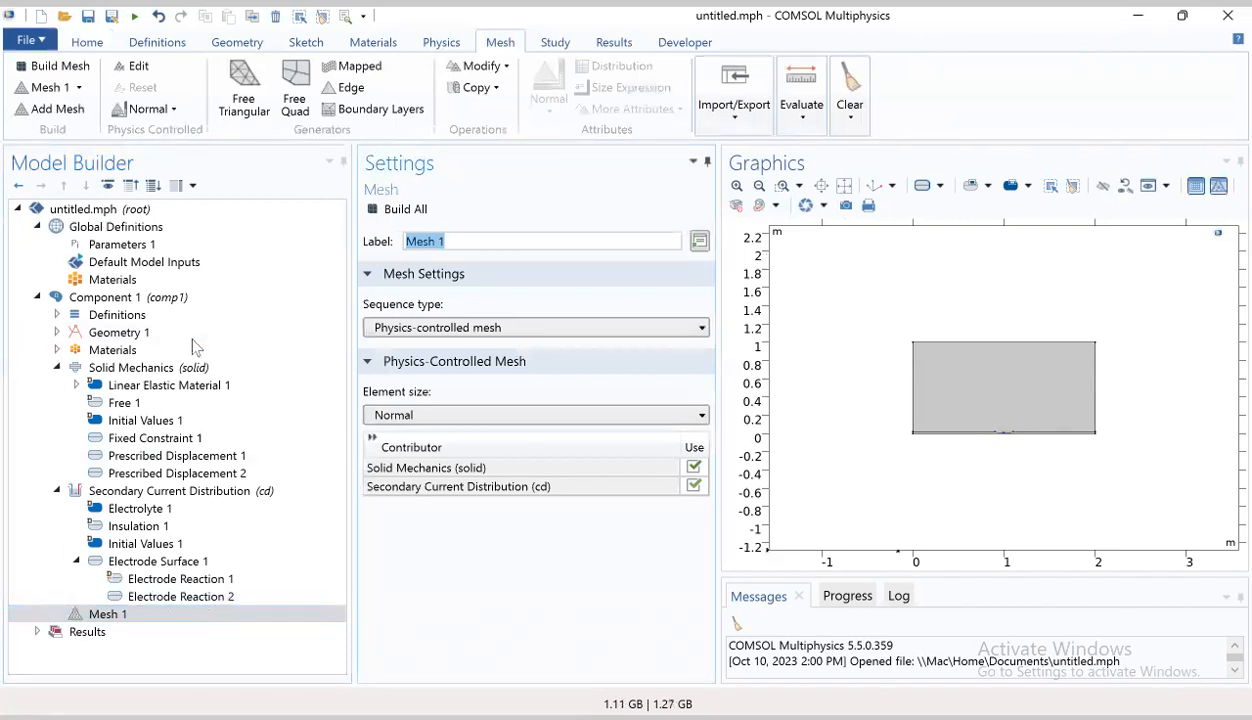
click(244, 106)
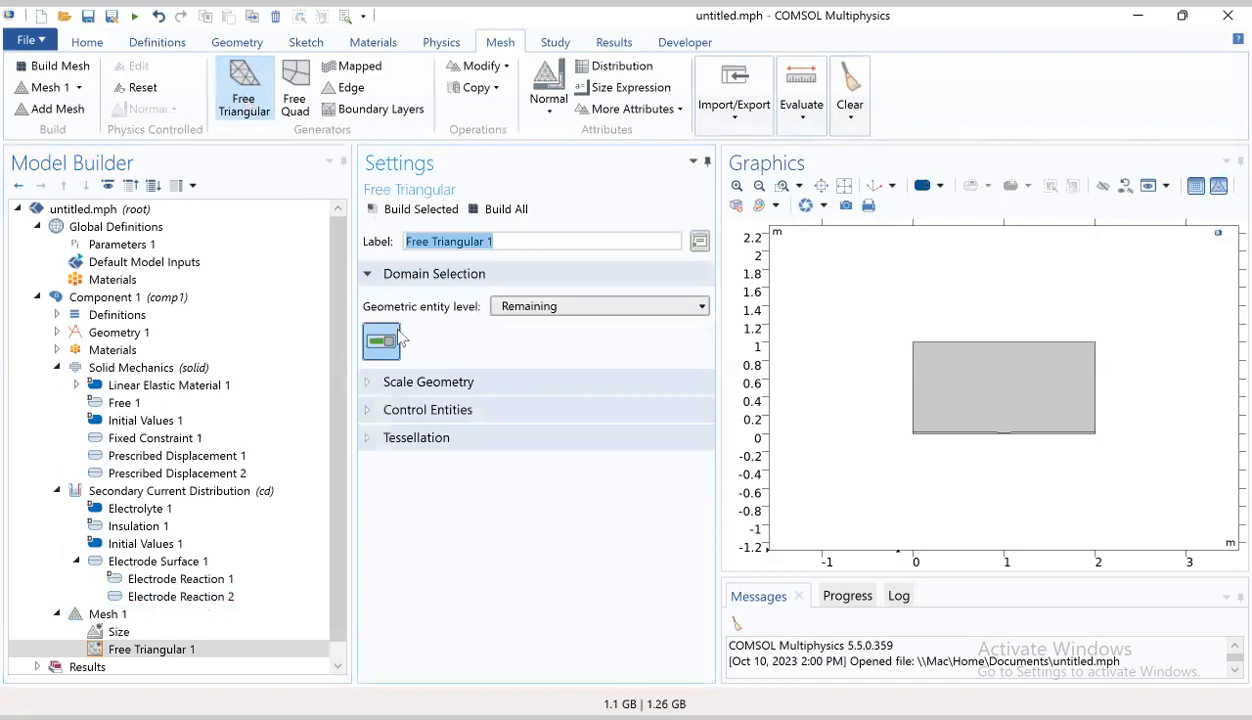
Step: Set the Free Triangular operation's geometric entity level to Domain and its selection to All domains
click(140, 651)
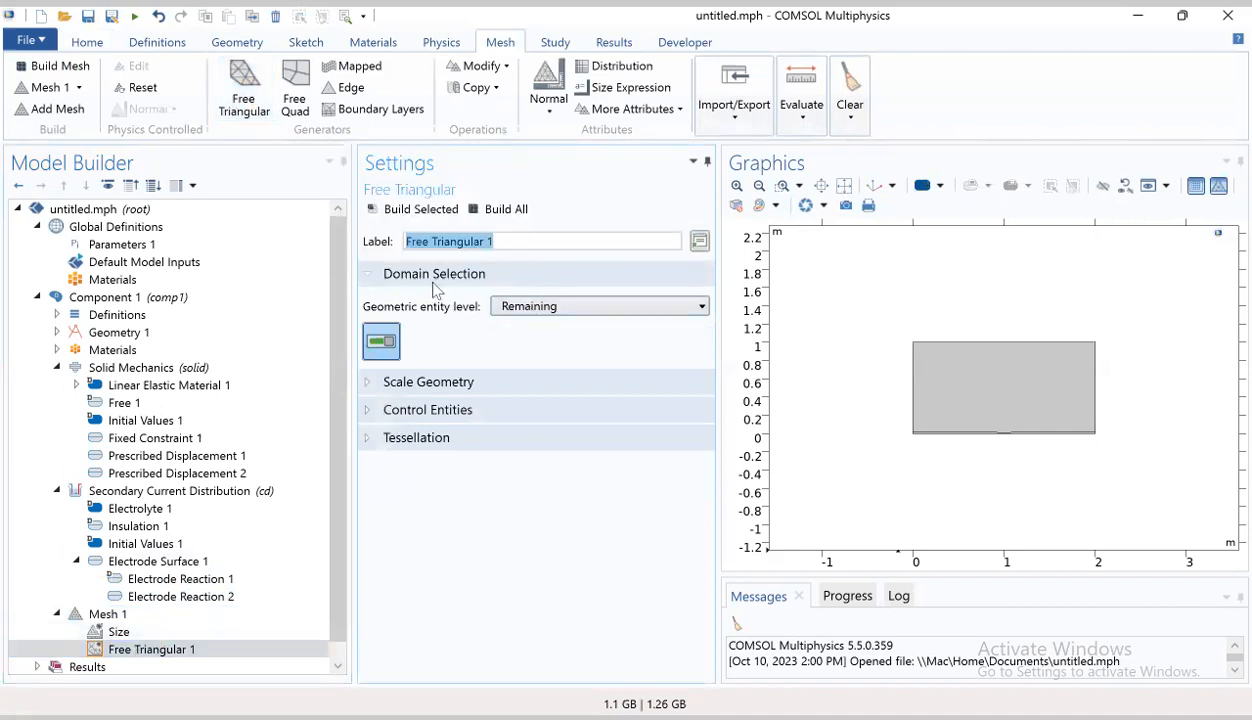
click(531, 308)
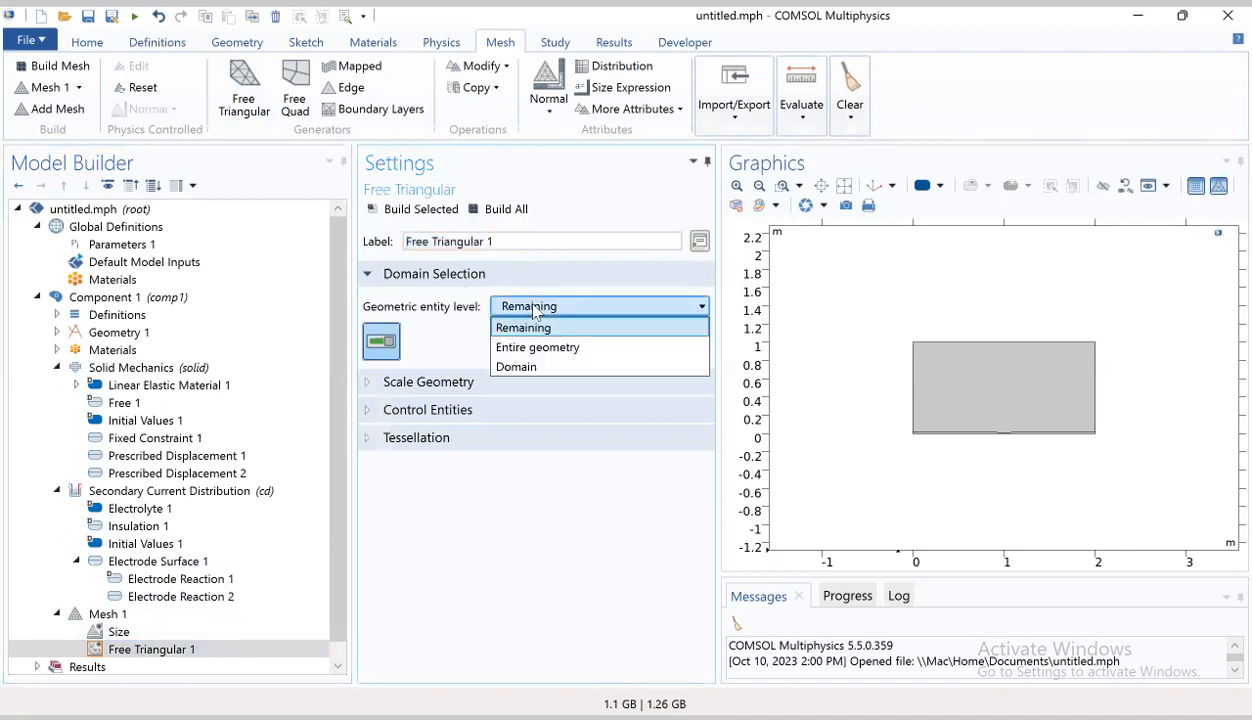
click(520, 366)
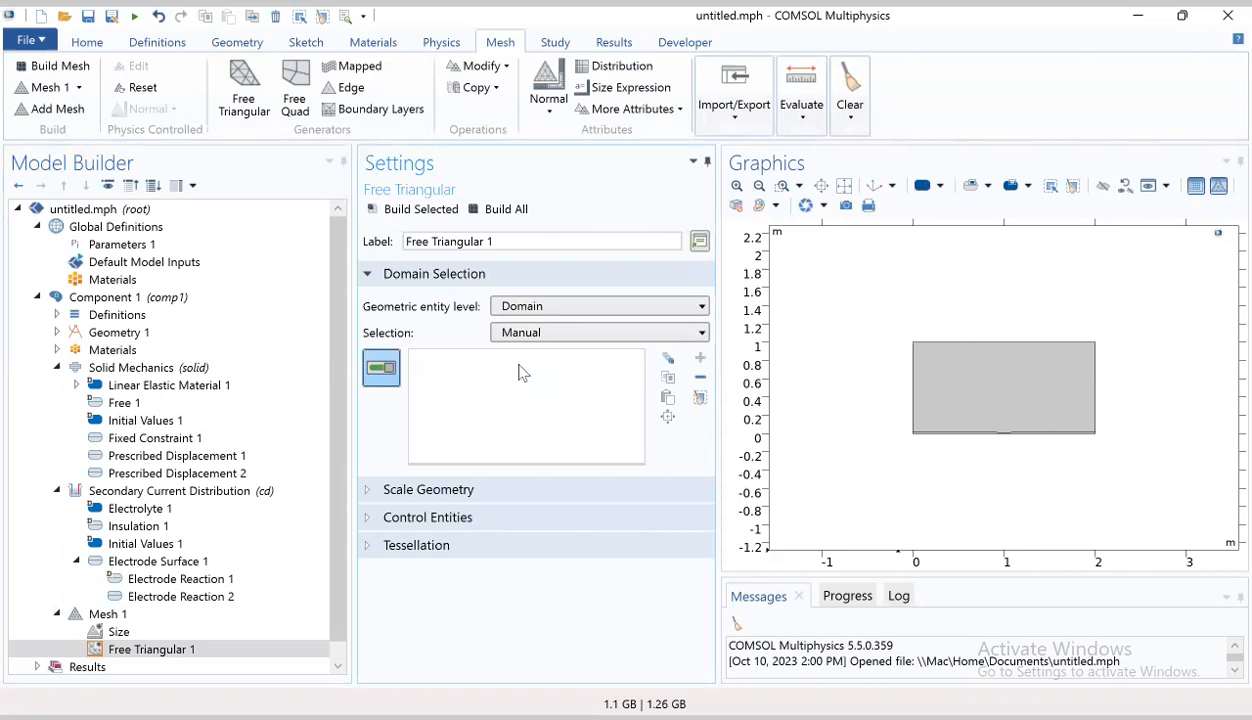
click(528, 334)
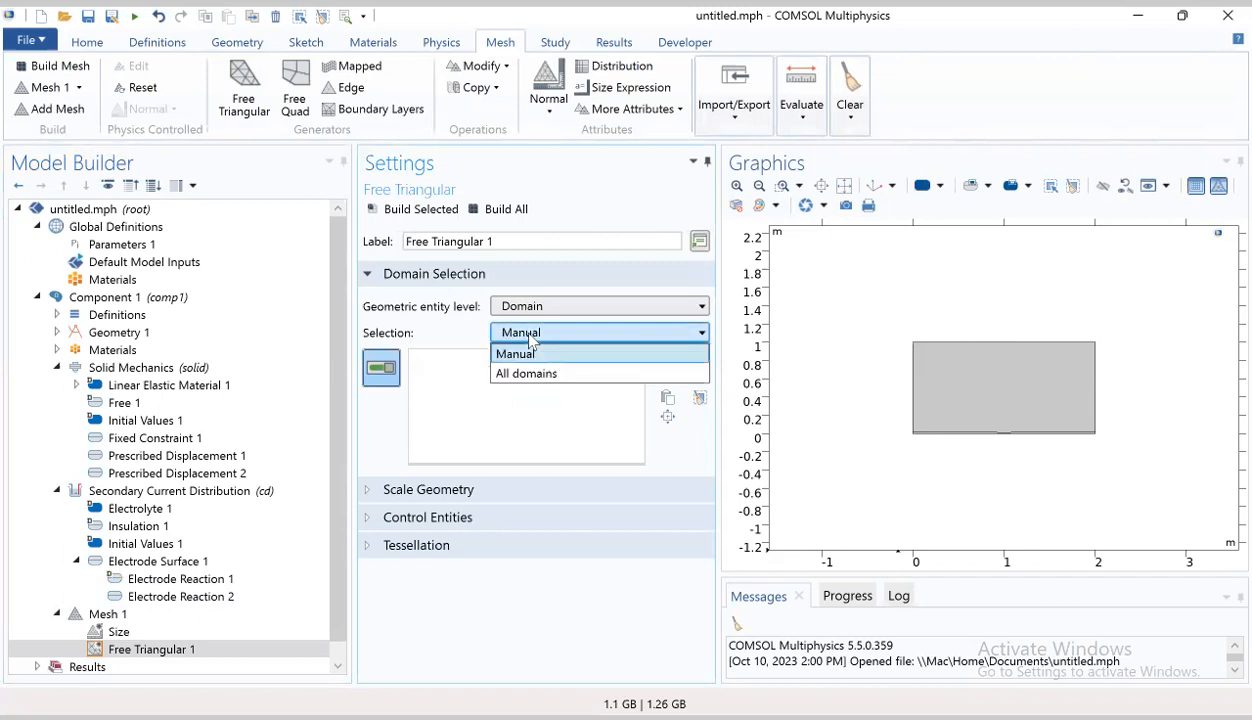
click(529, 374)
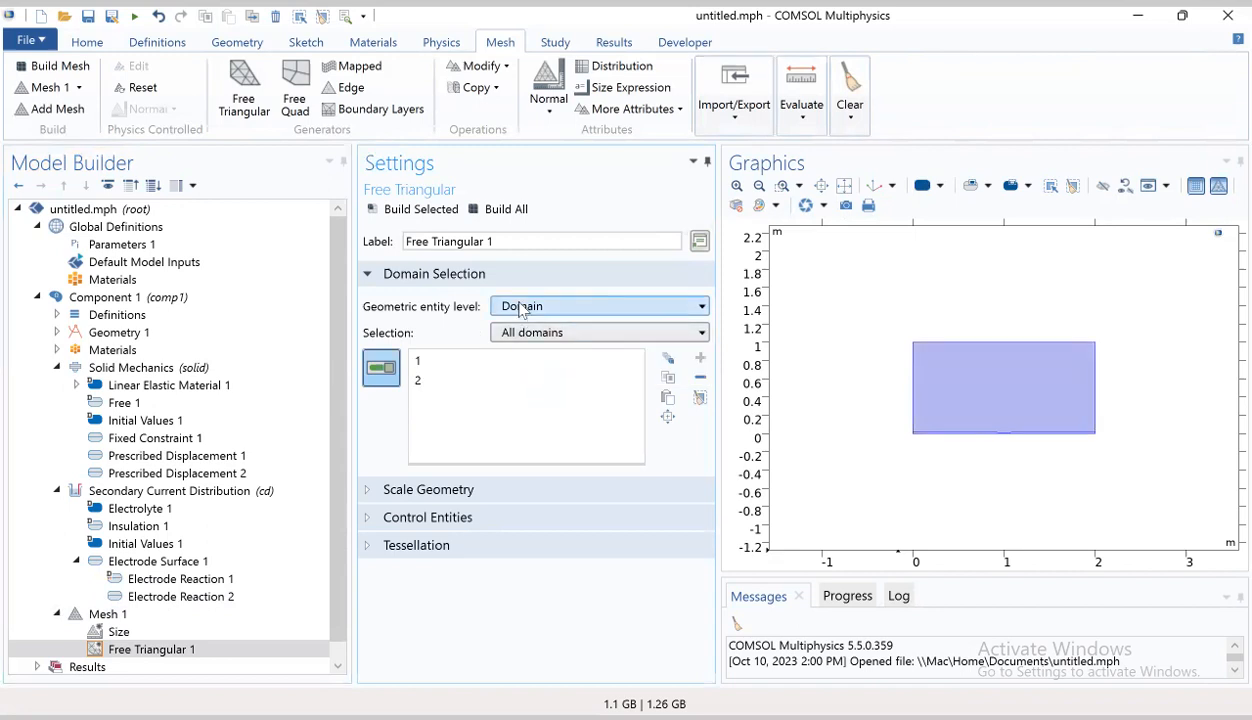
Step: Add a Size node under Free Triangular 1 and set its geometric entity level to Boundary
click(140, 650)
right_click(139, 652)
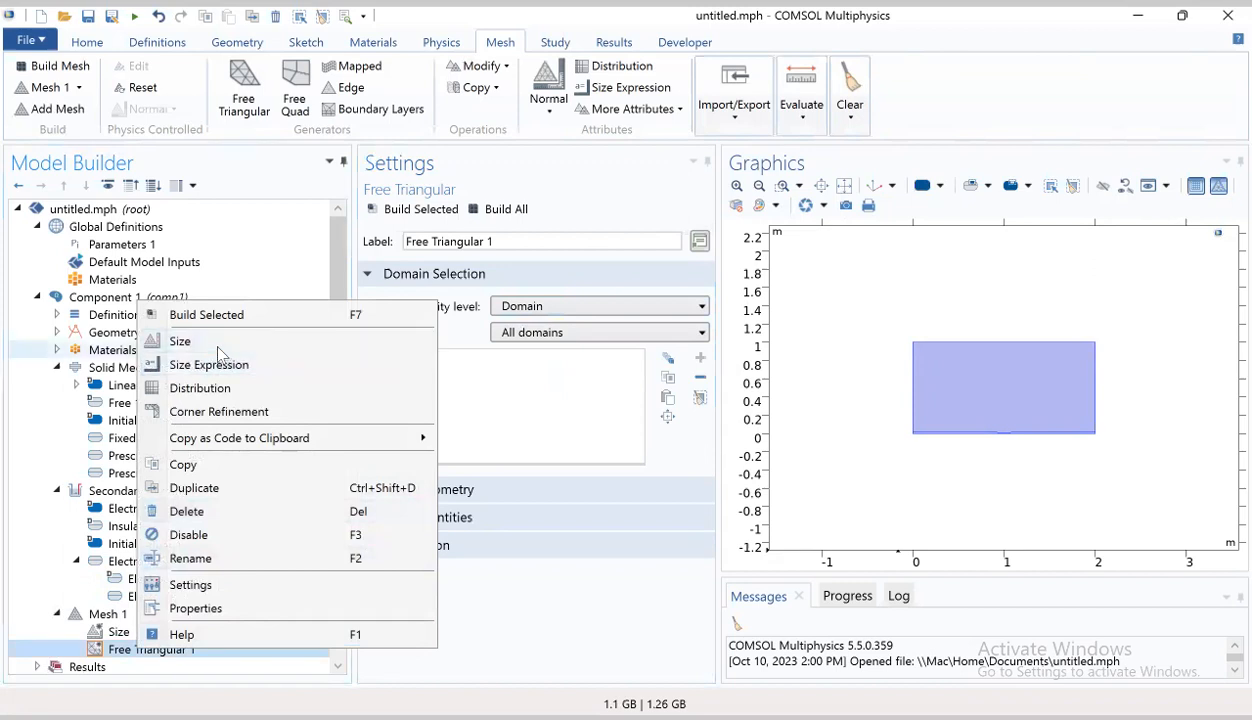
click(217, 347)
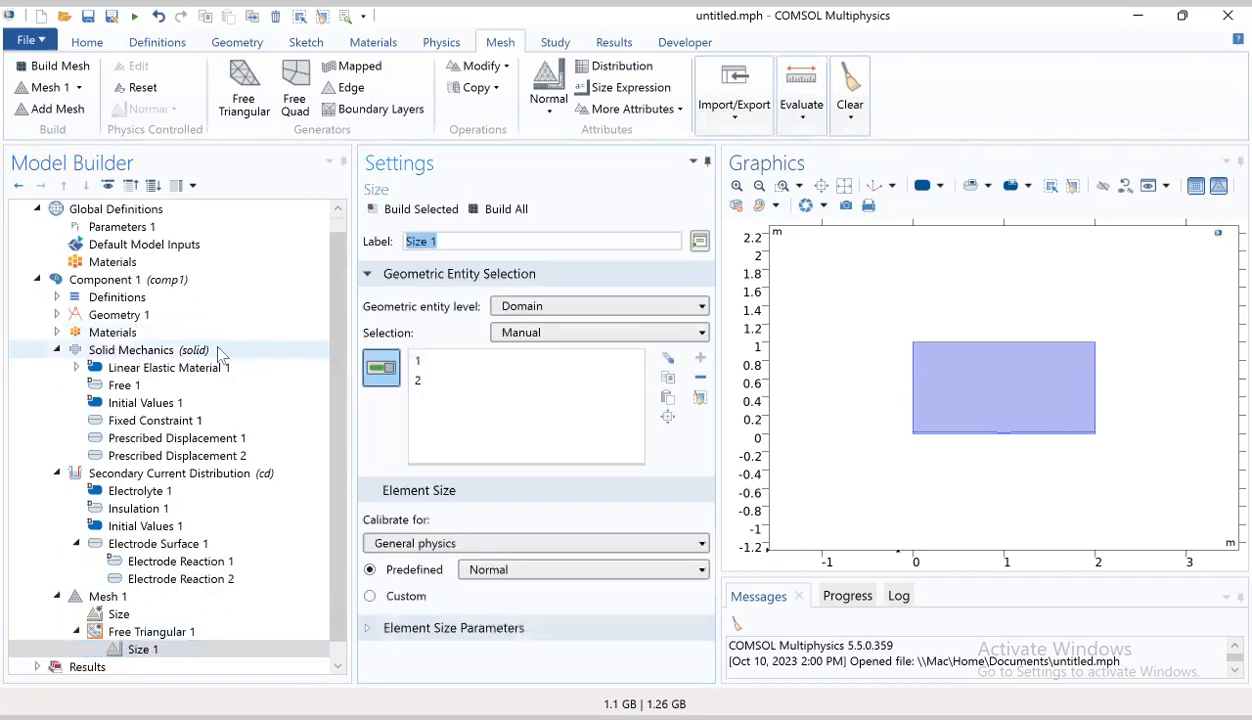
click(518, 308)
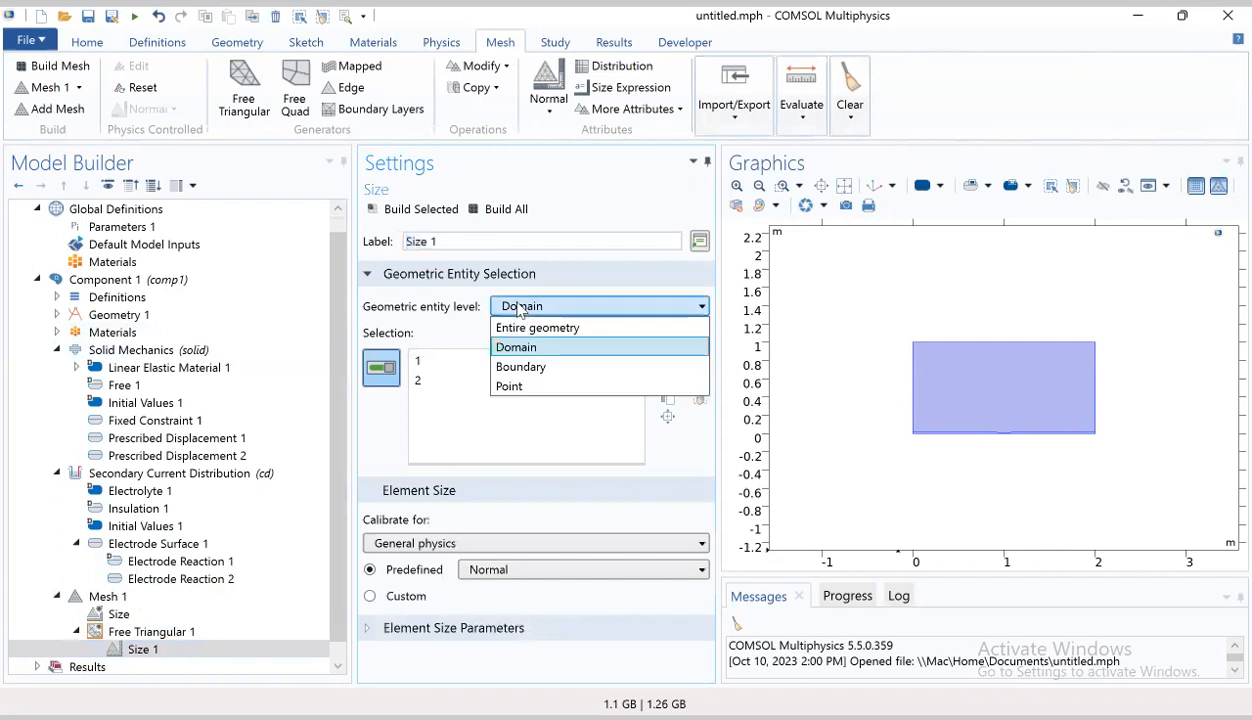
click(521, 367)
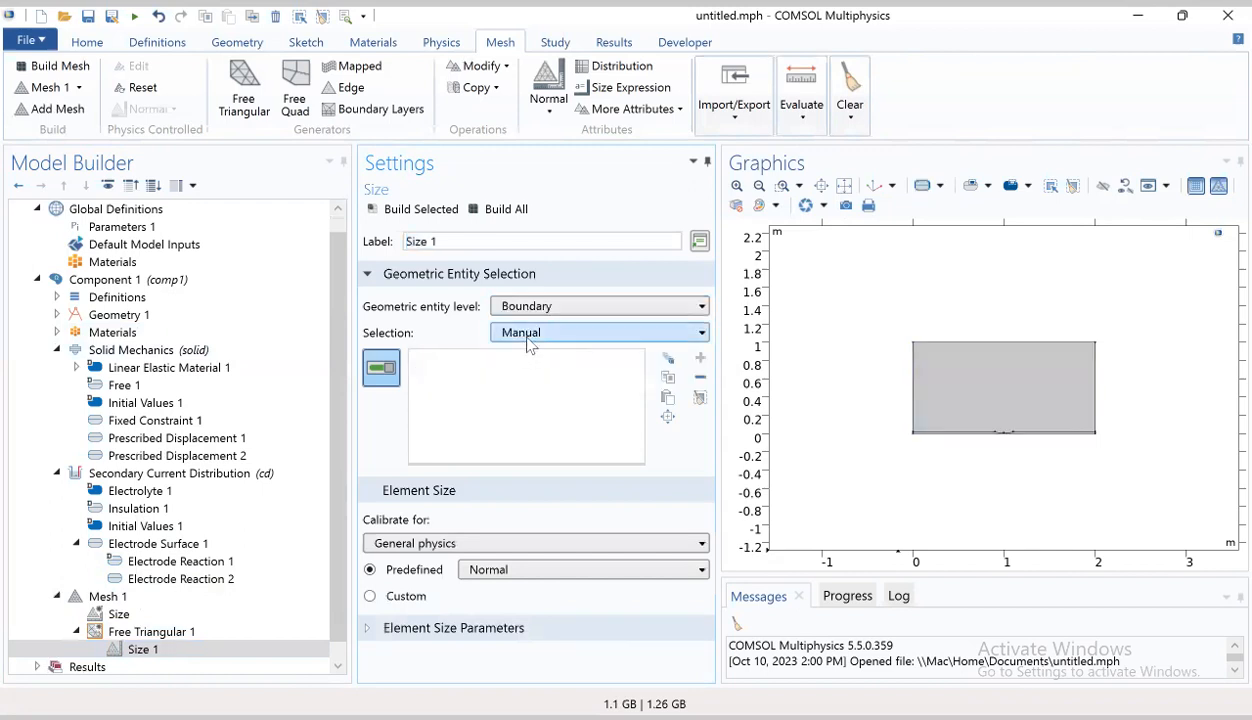
Step: Assign the two pit boundaries 9 and 10 and the long lower boundary 2 to the Size node's selection
click(528, 337)
click(545, 349)
click(1001, 436)
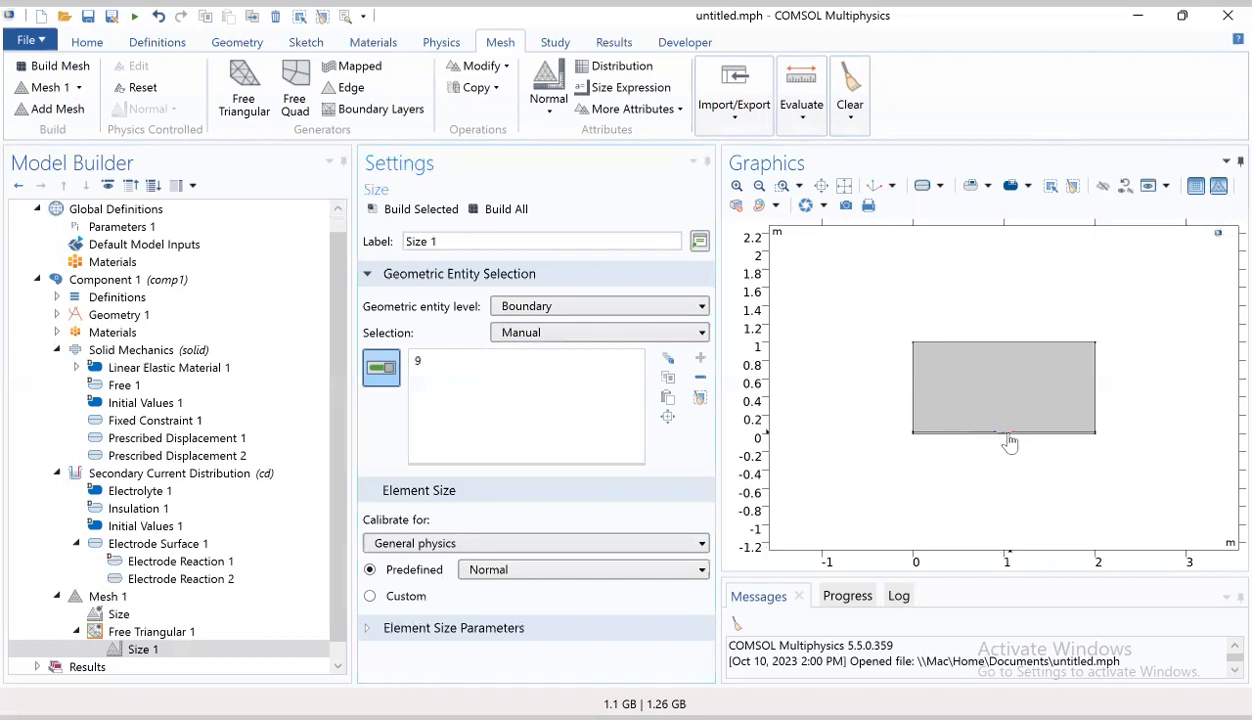
click(1000, 436)
click(995, 435)
click(995, 435)
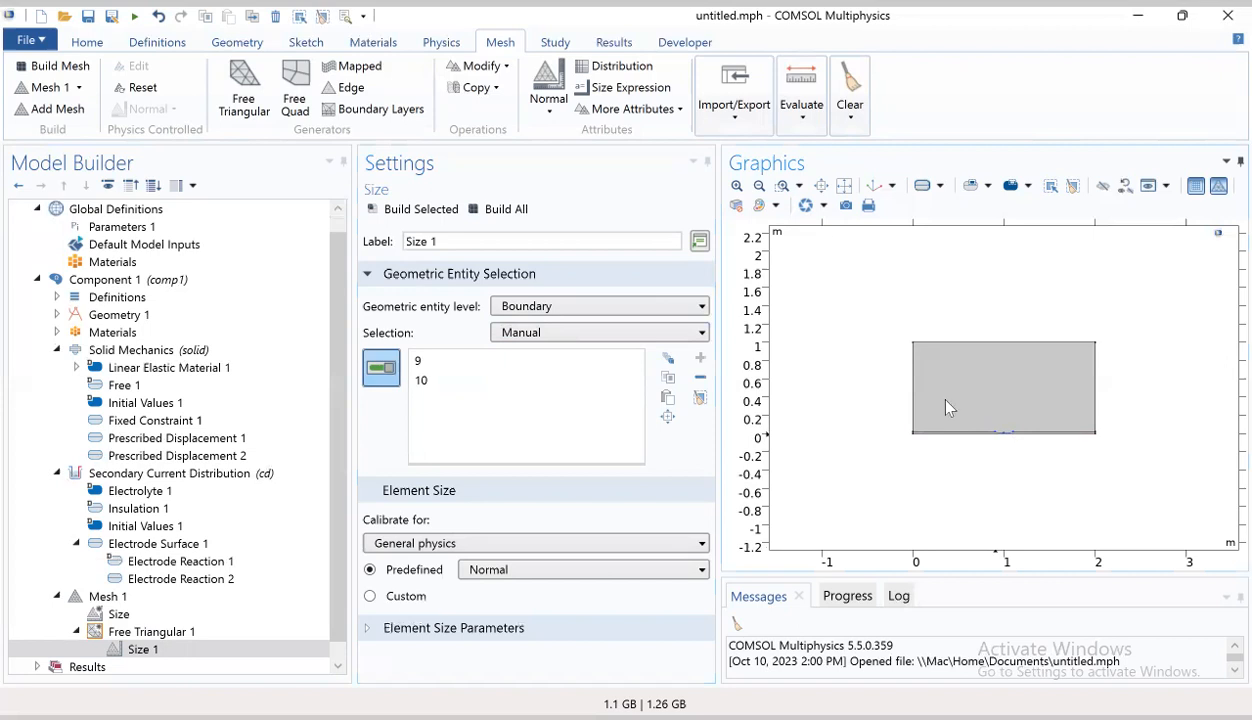
click(844, 188)
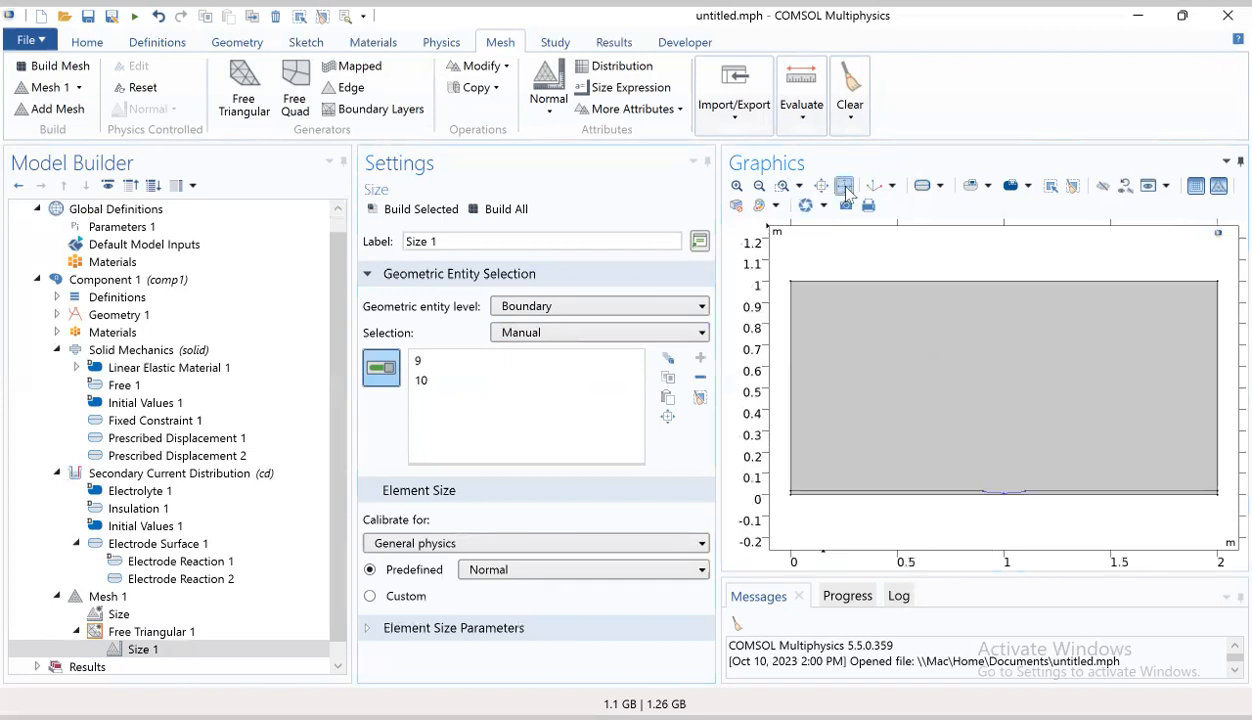
click(1008, 495)
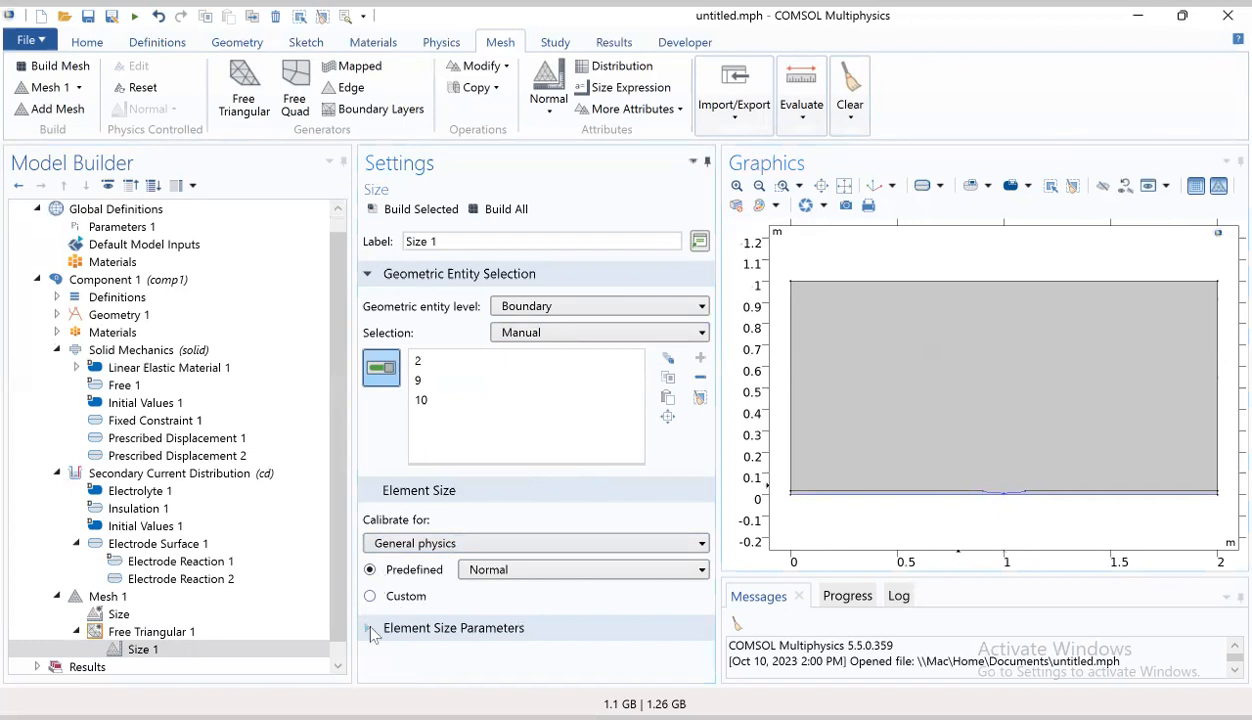
Step: Switch the Size node to custom element size, set the maximum element size to 0.002 m, and build the whole mesh
click(372, 628)
scroll(376, 630, down, 2)
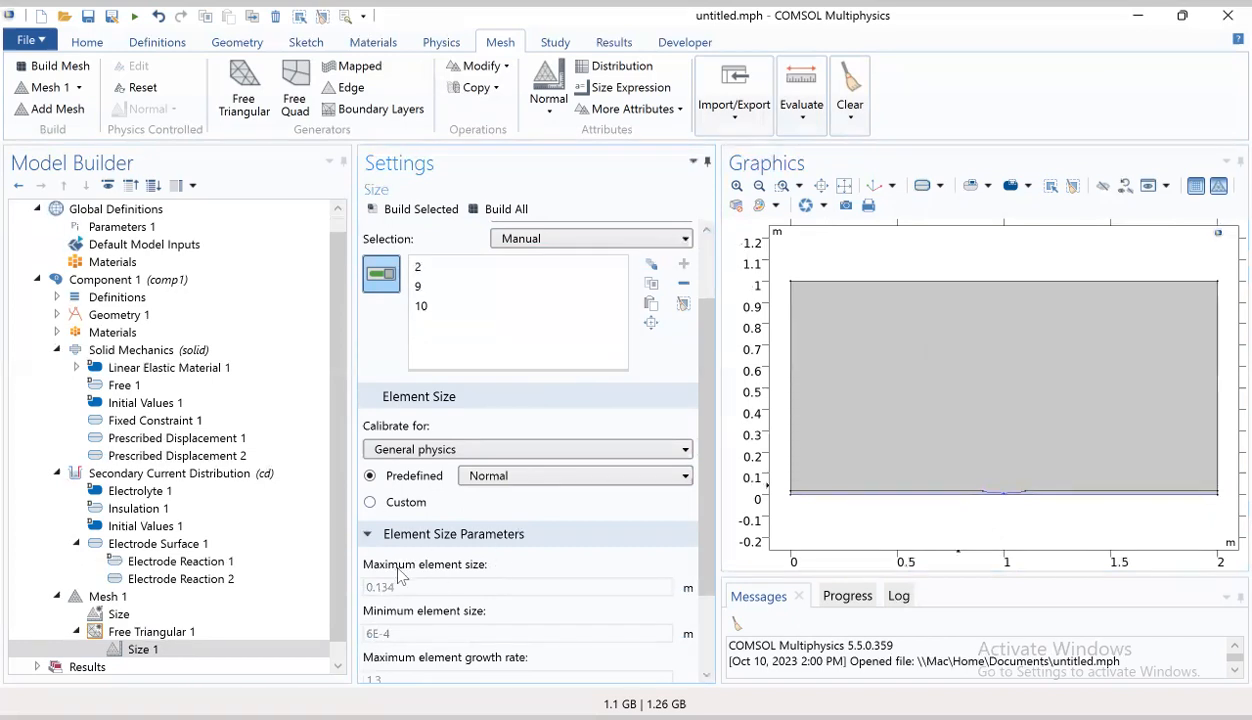
click(370, 505)
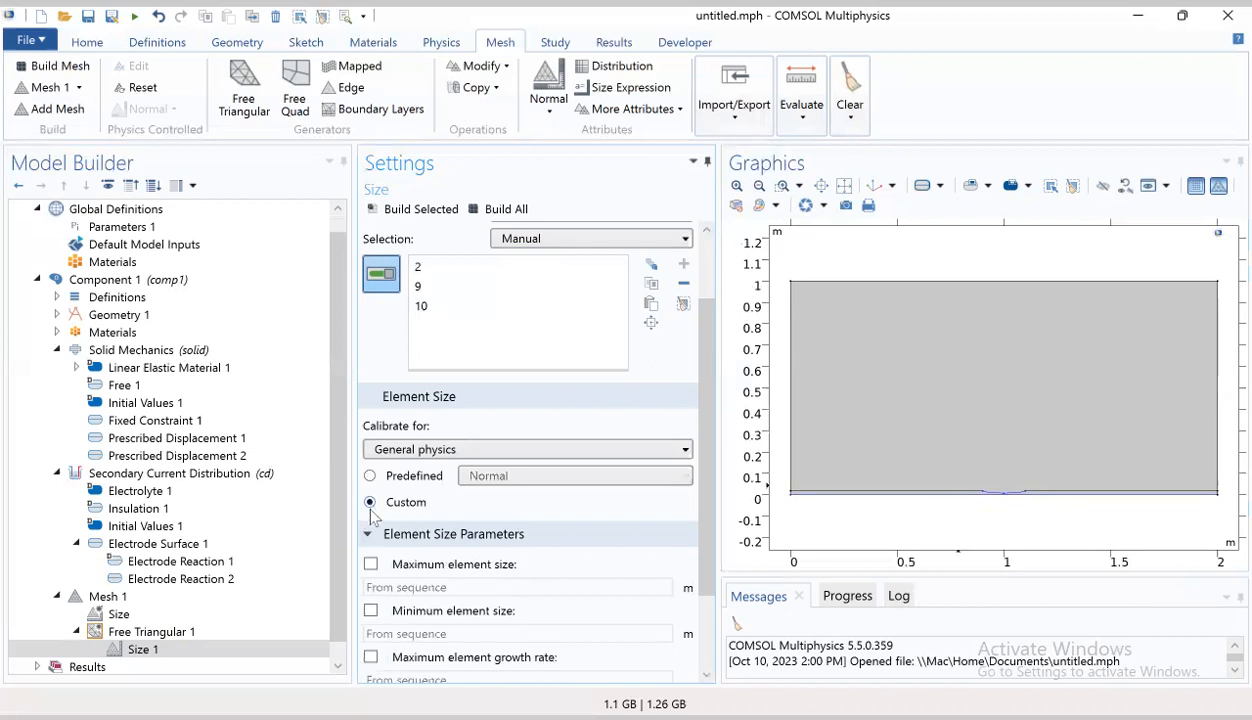
click(371, 565)
double_click(413, 589)
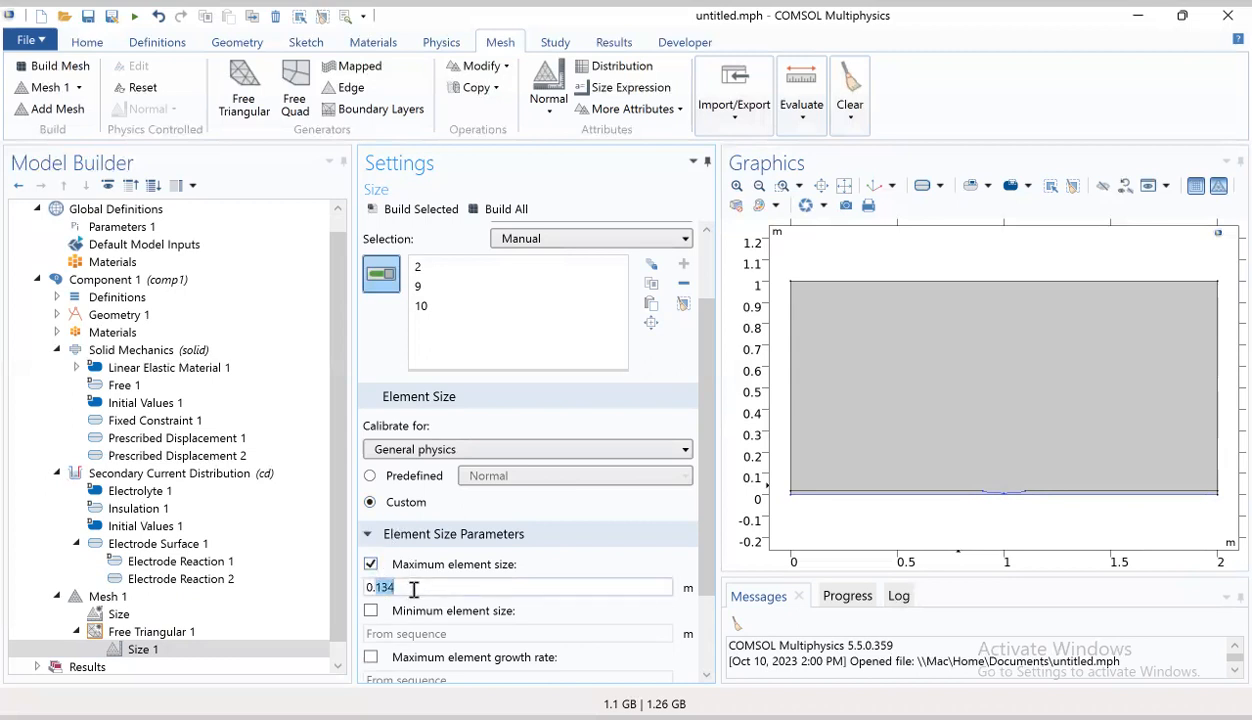
text(002)
click(502, 212)
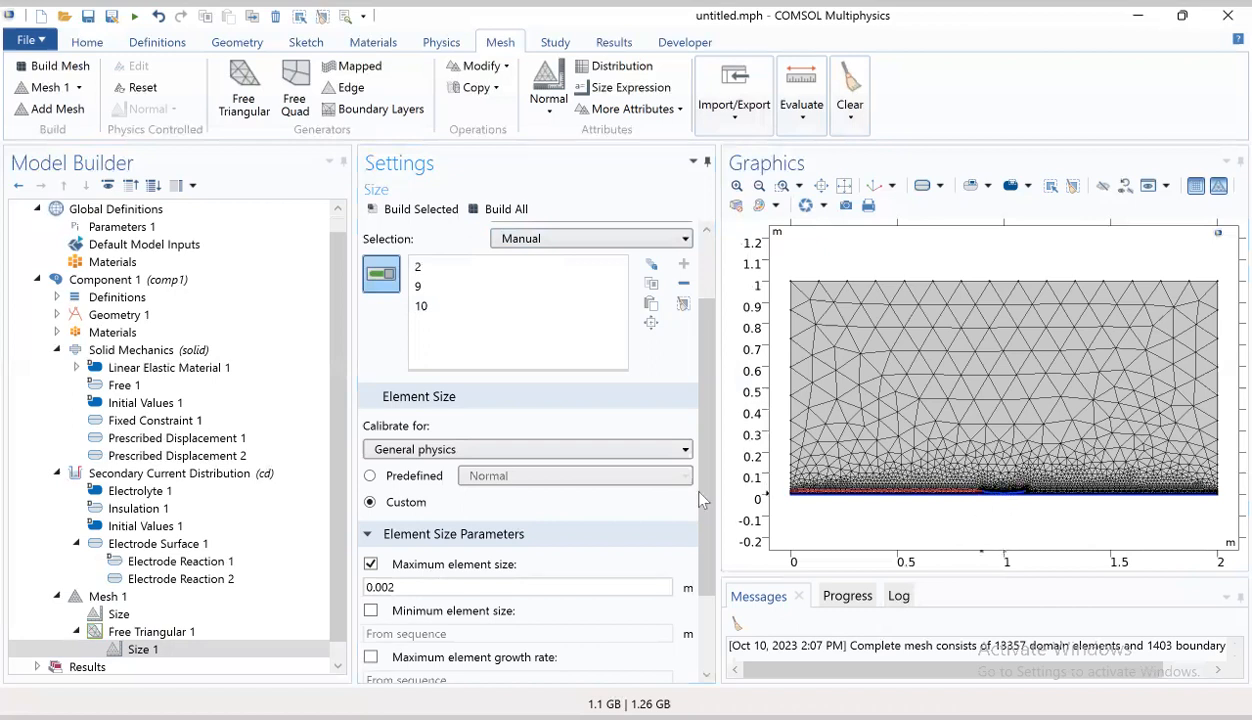
Step: Add a Stationary study to the model
scroll(160, 628, down, 1)
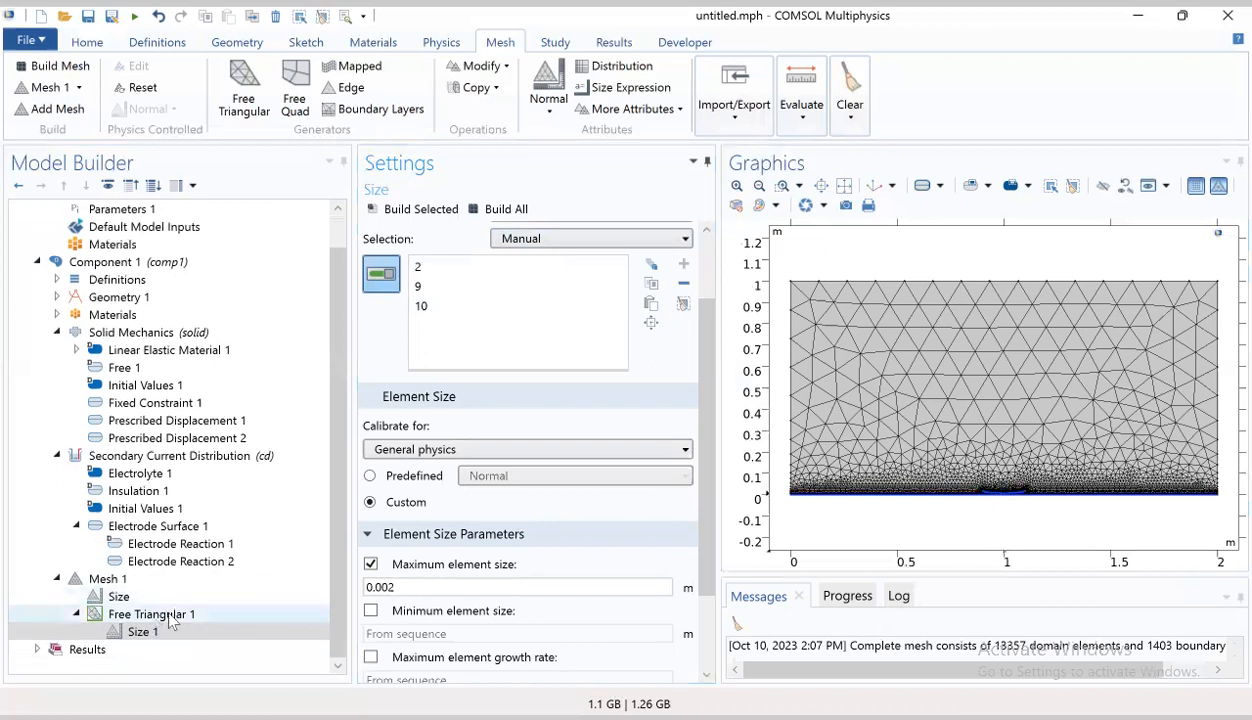
click(60, 649)
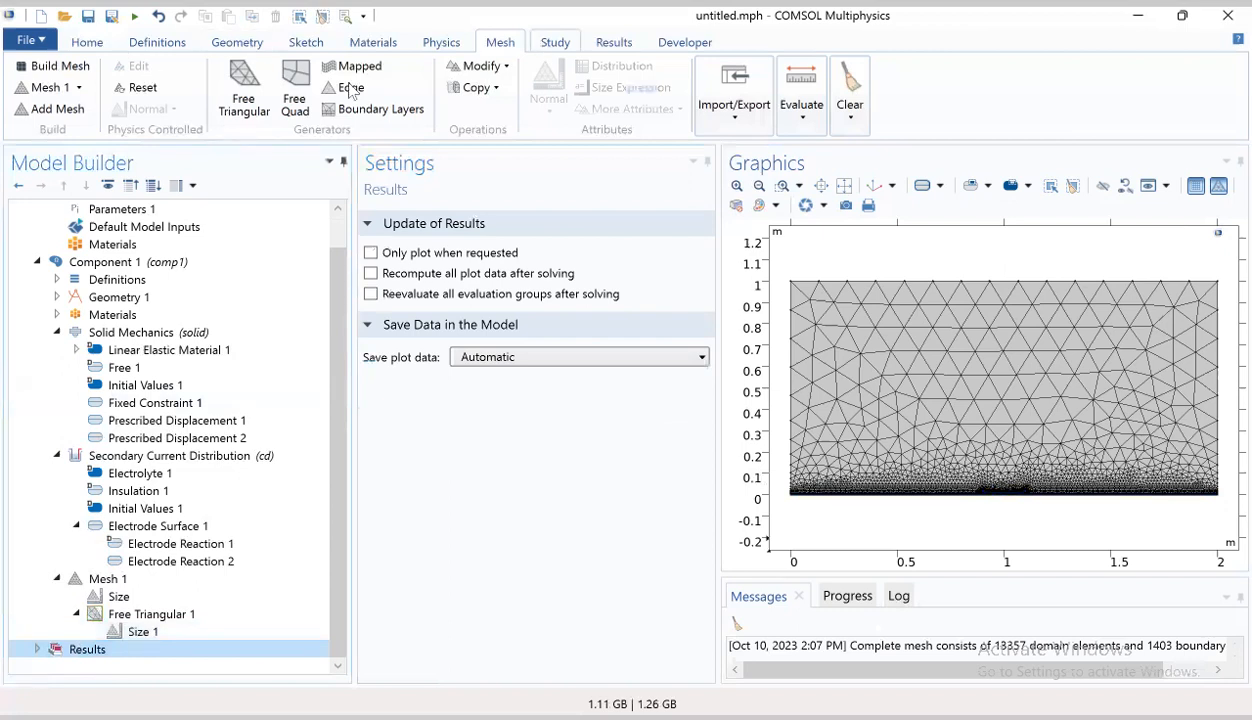
click(127, 94)
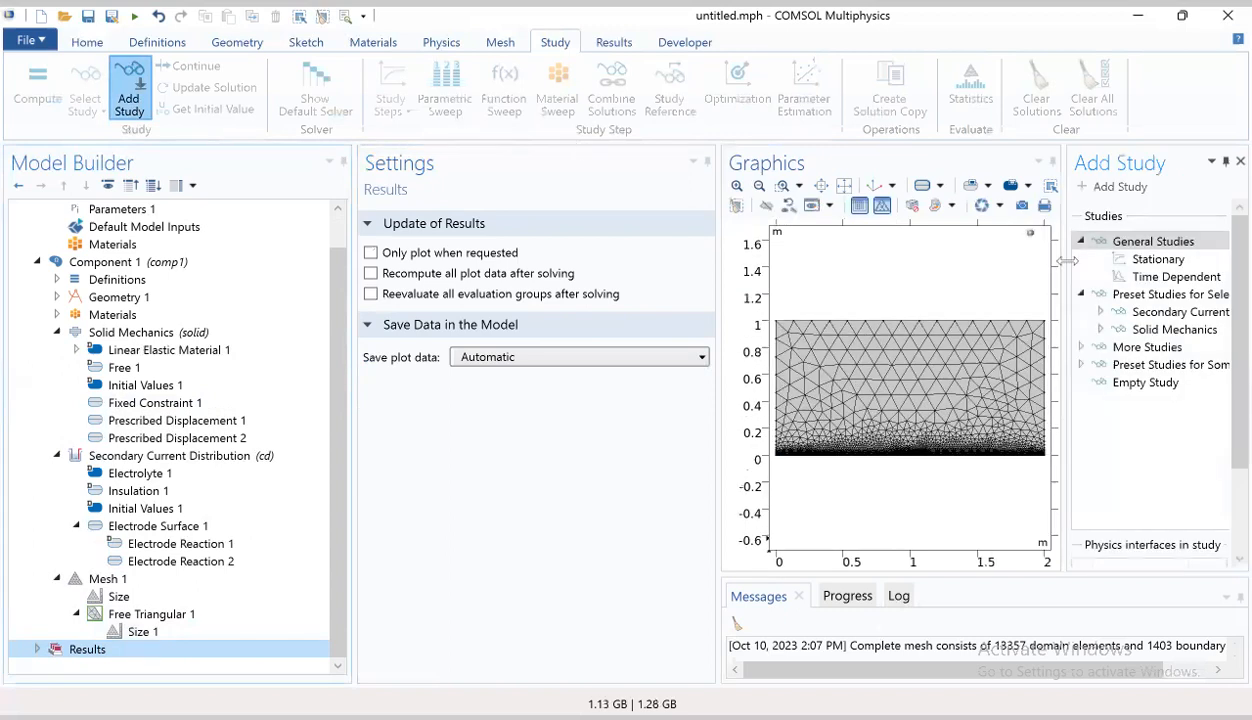
click(1157, 259)
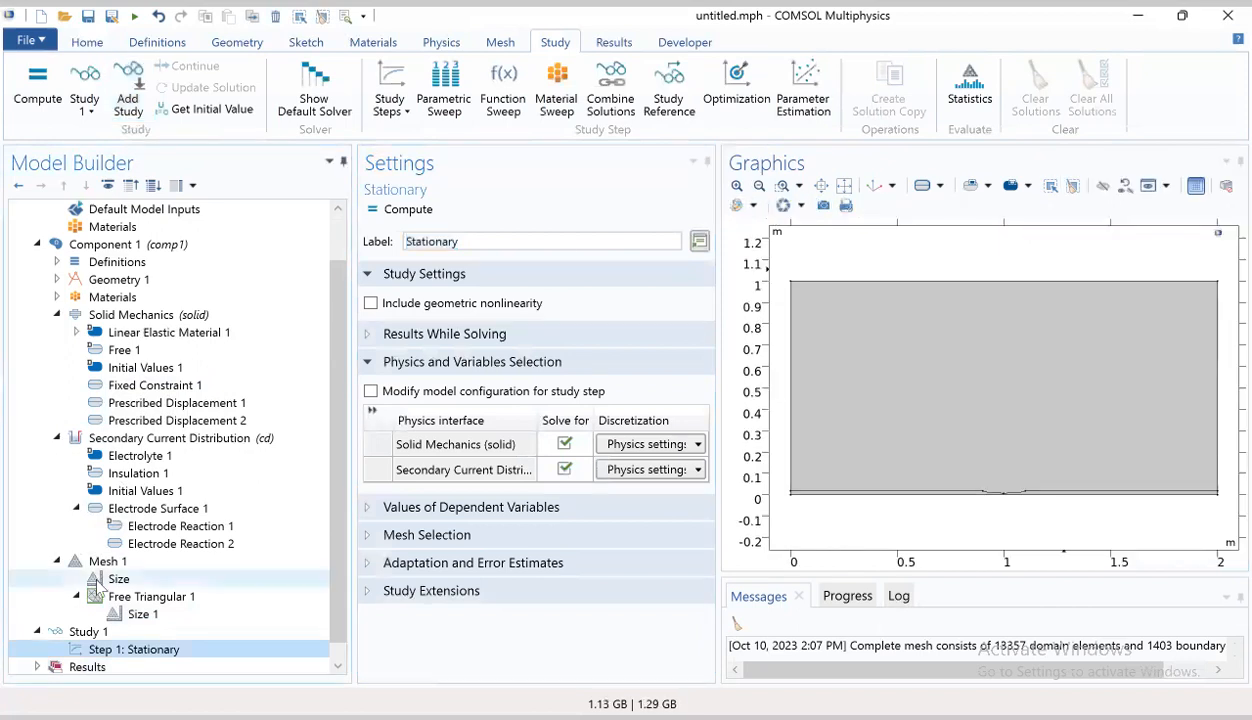
Step: Add a Parametric Sweep to Study 1 with the disp parameter as the sweep parameter
scroll(97, 585, down, 1)
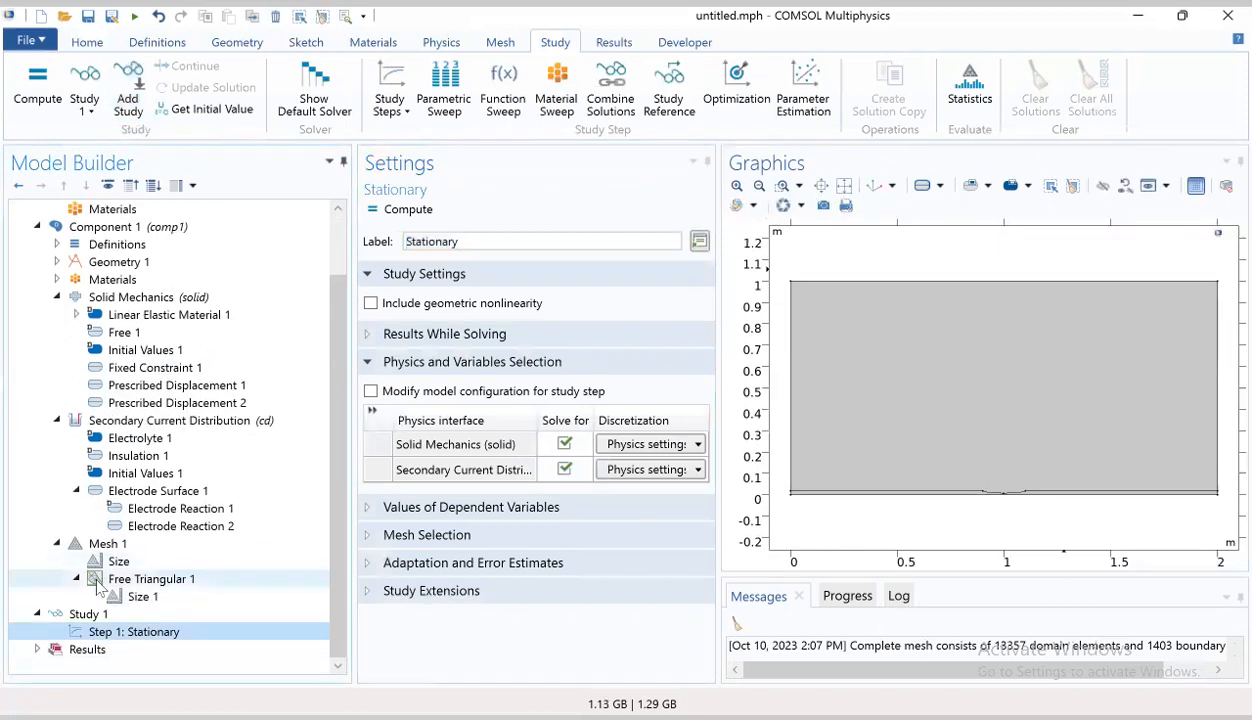
click(446, 92)
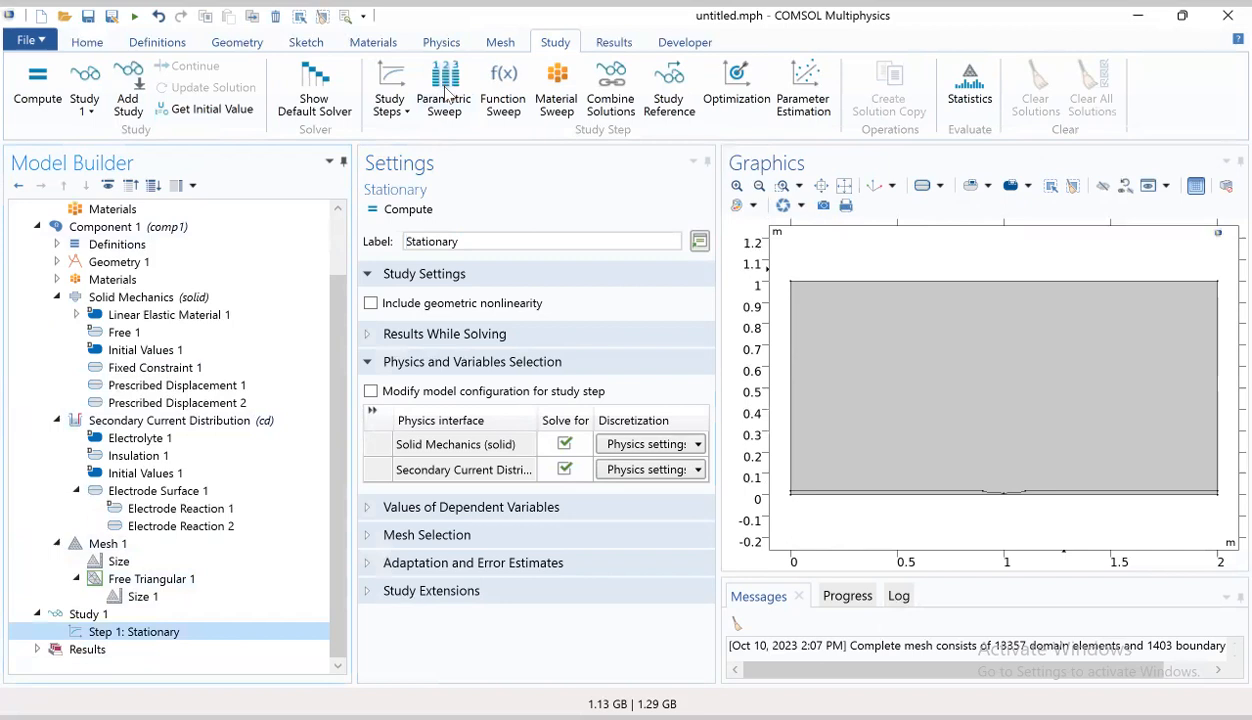
click(137, 634)
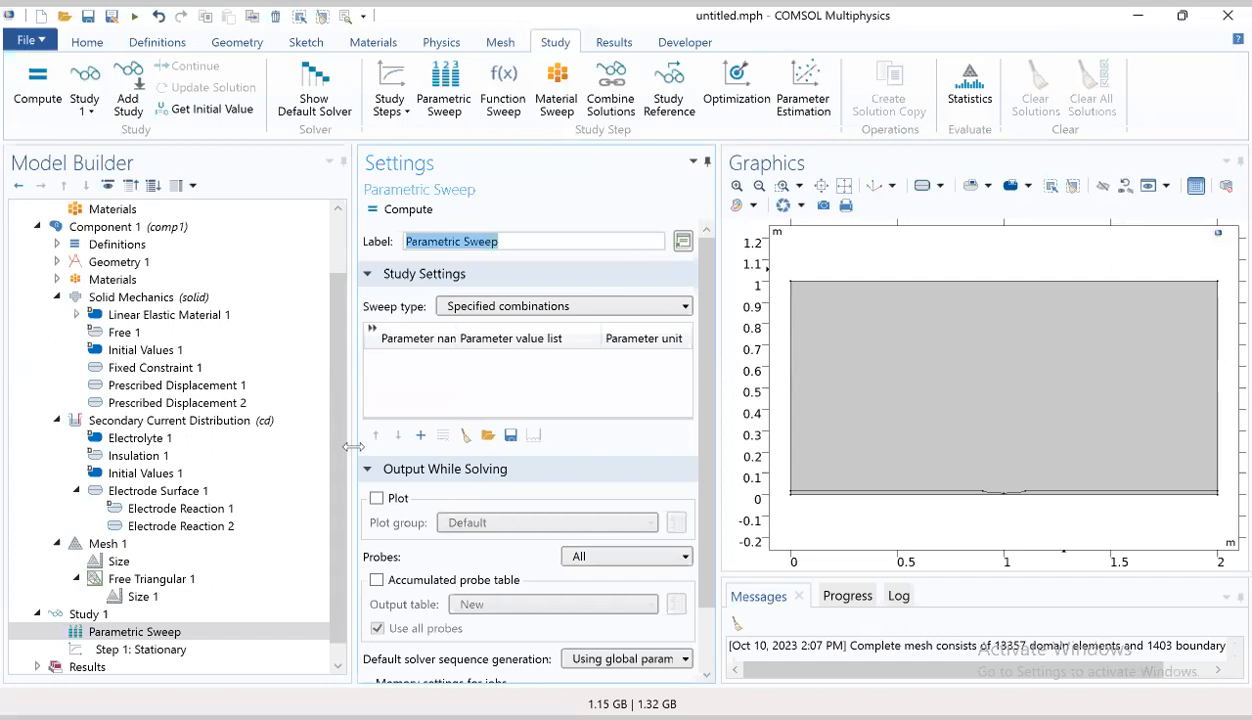
click(420, 436)
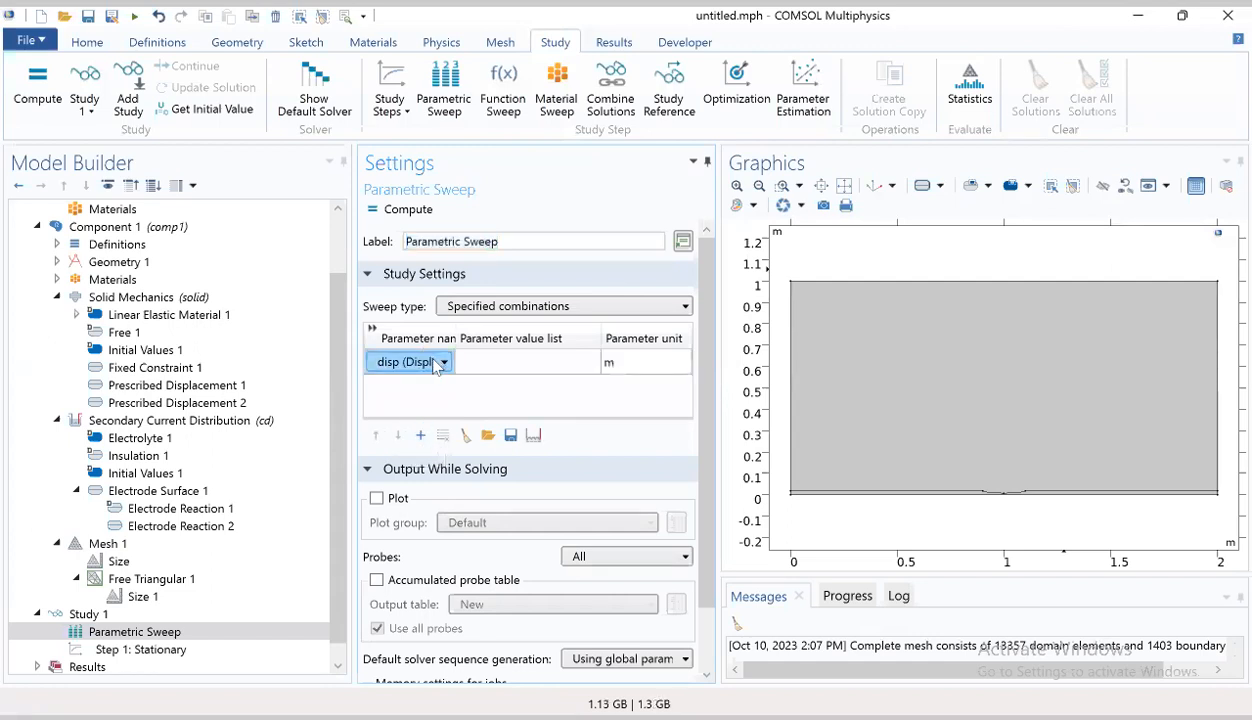
Step: Enter the disp sweep values 0.001375, 0.00275, 0.00375 and 0.004 in metres
click(466, 362)
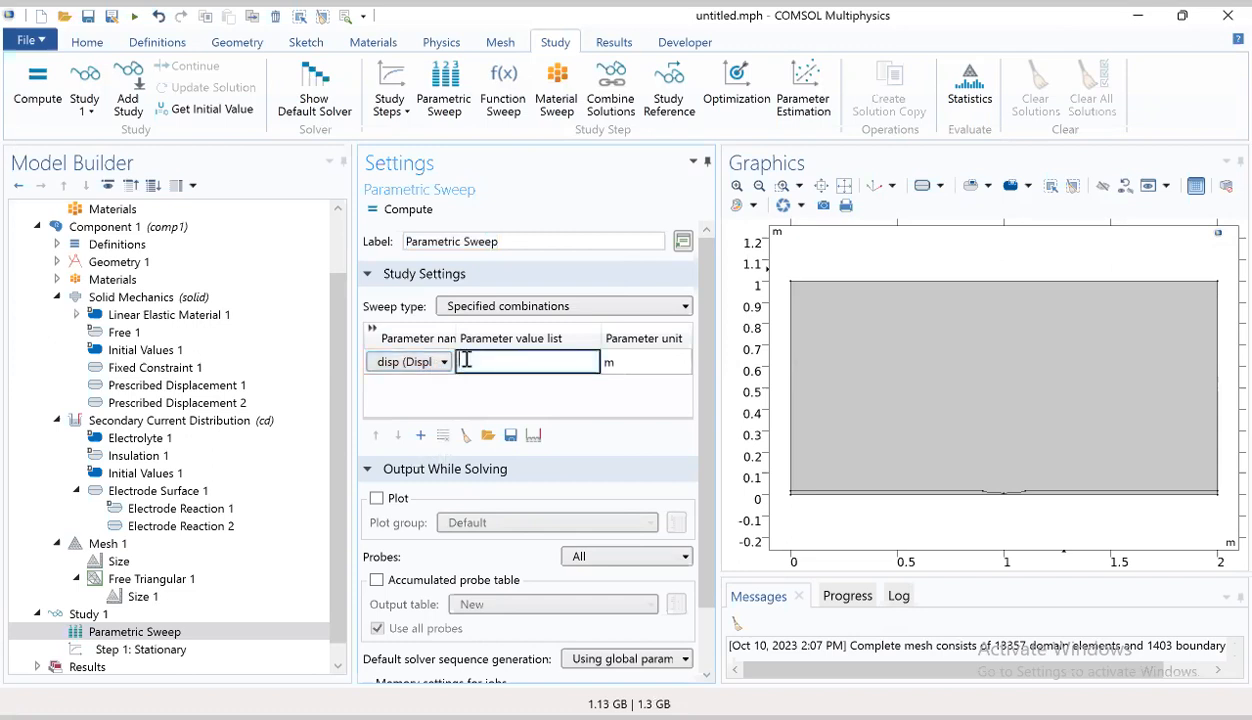
text(0.)
text(001375)
text(0.00)
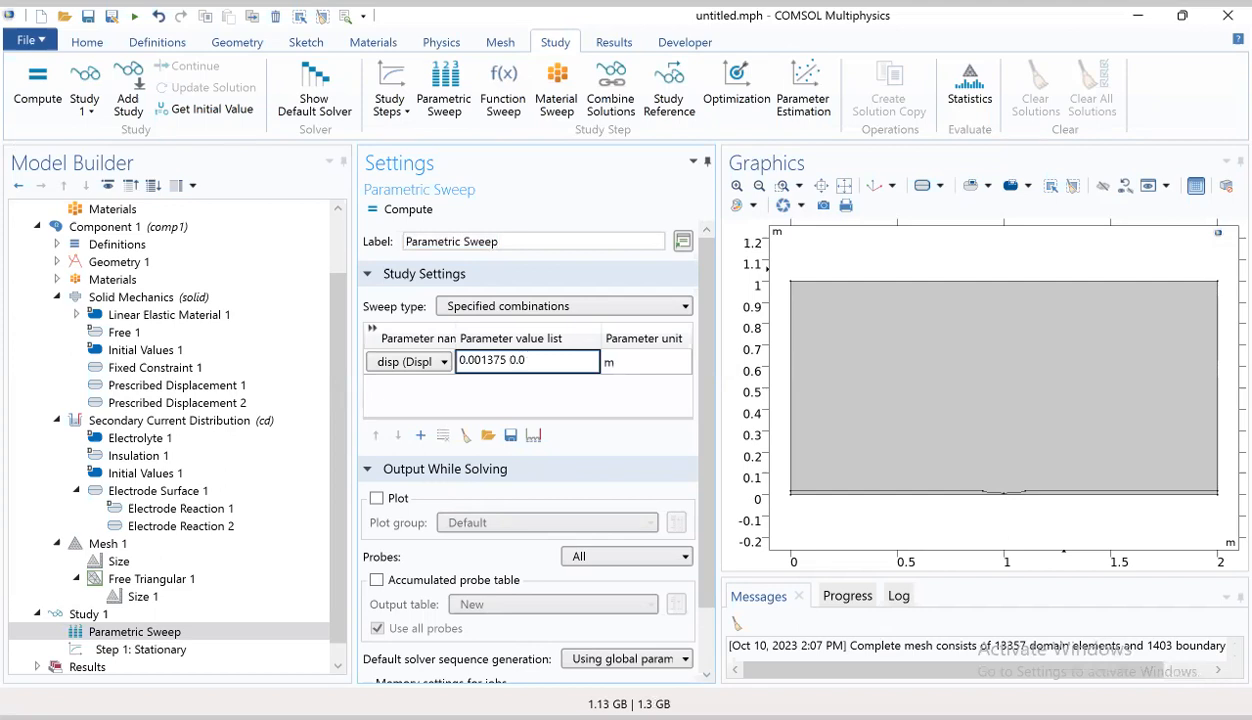
text(275)
text( 0)
text(.00)
text(375)
text( 0.)
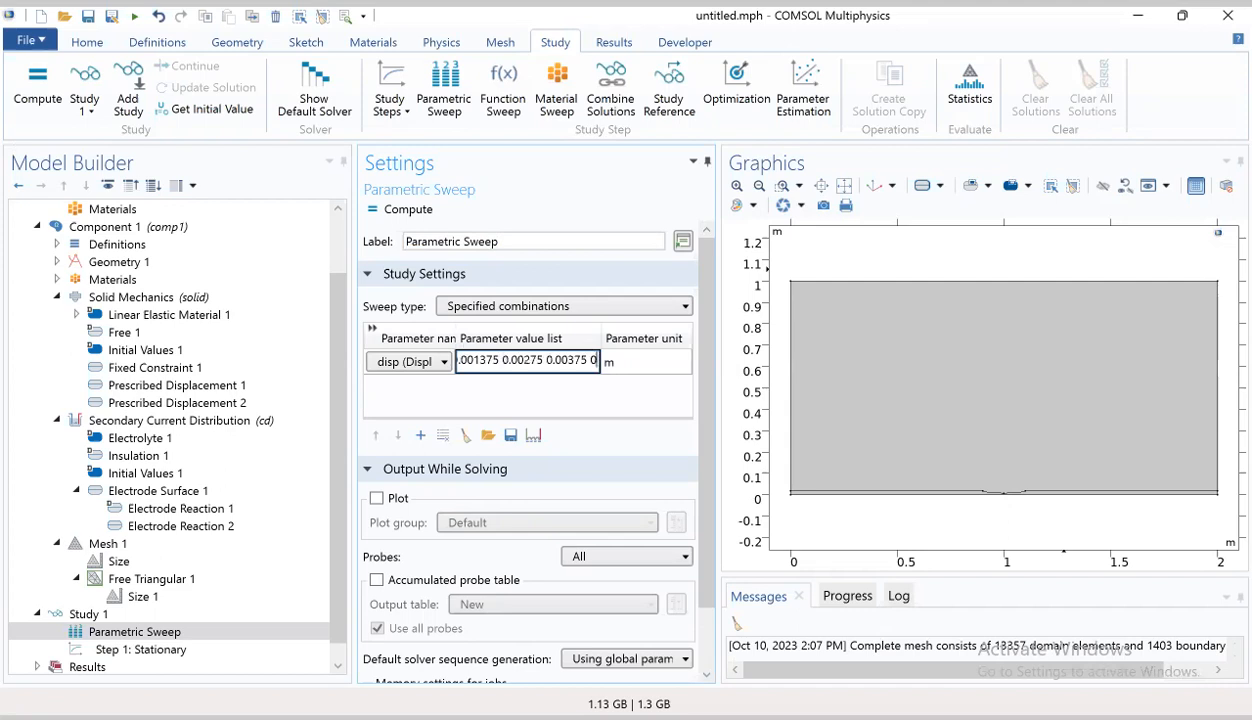
text(004)
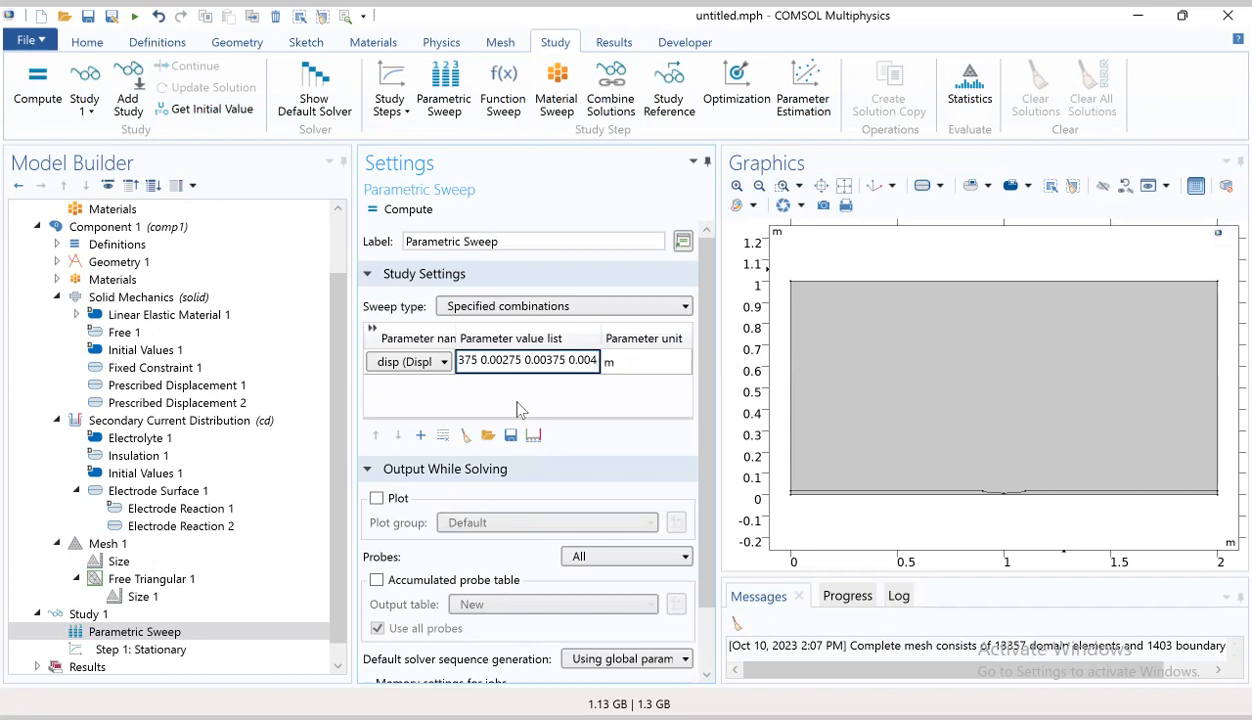
click(519, 406)
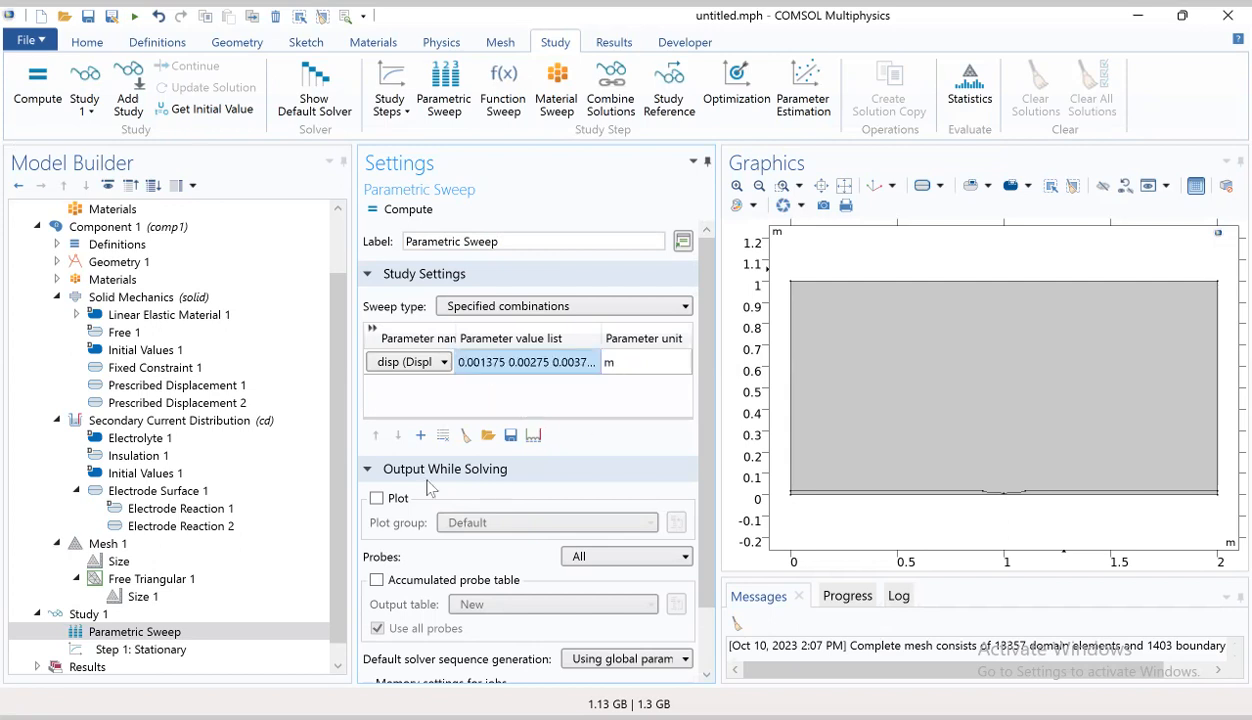
Step: Add a second Stationary study step to Study 1
click(113, 632)
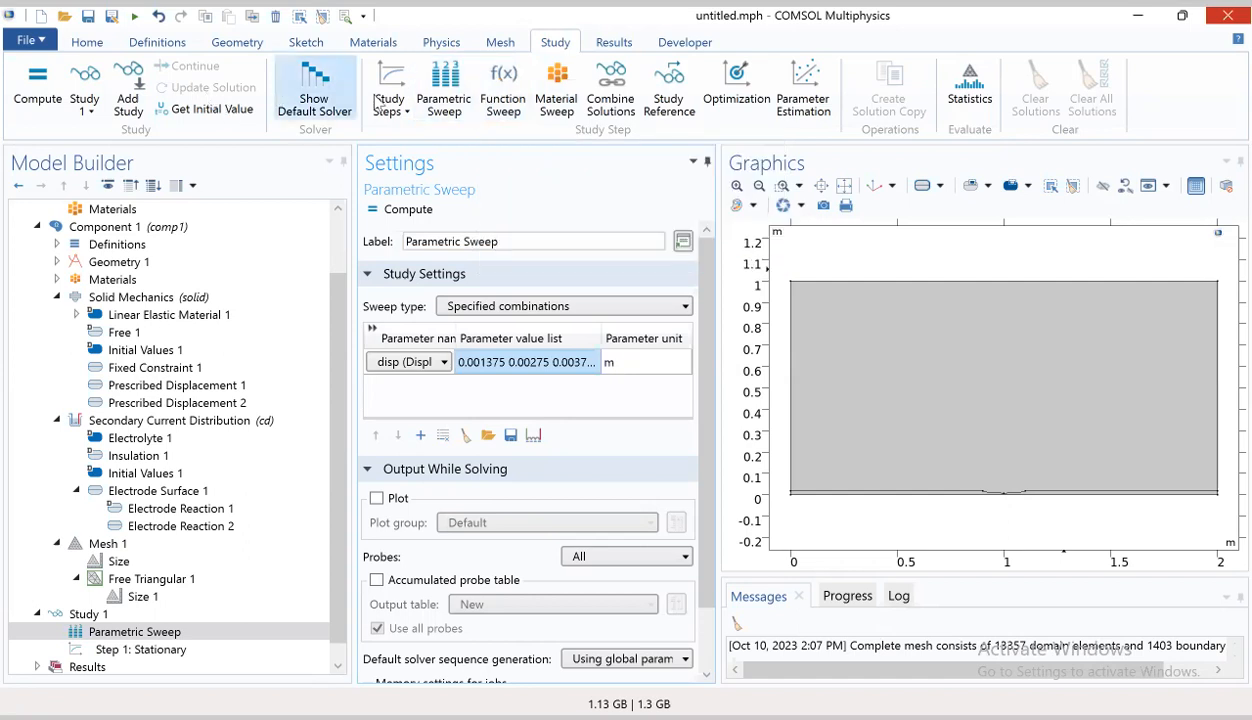
click(91, 113)
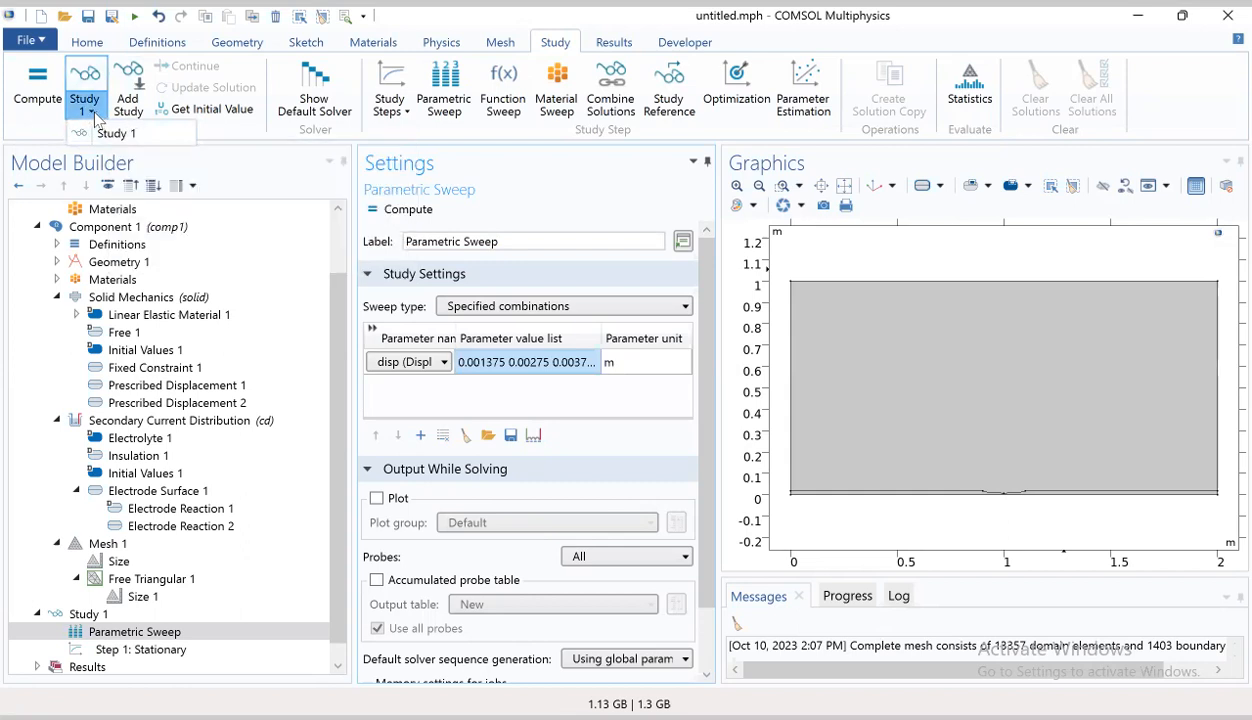
click(105, 610)
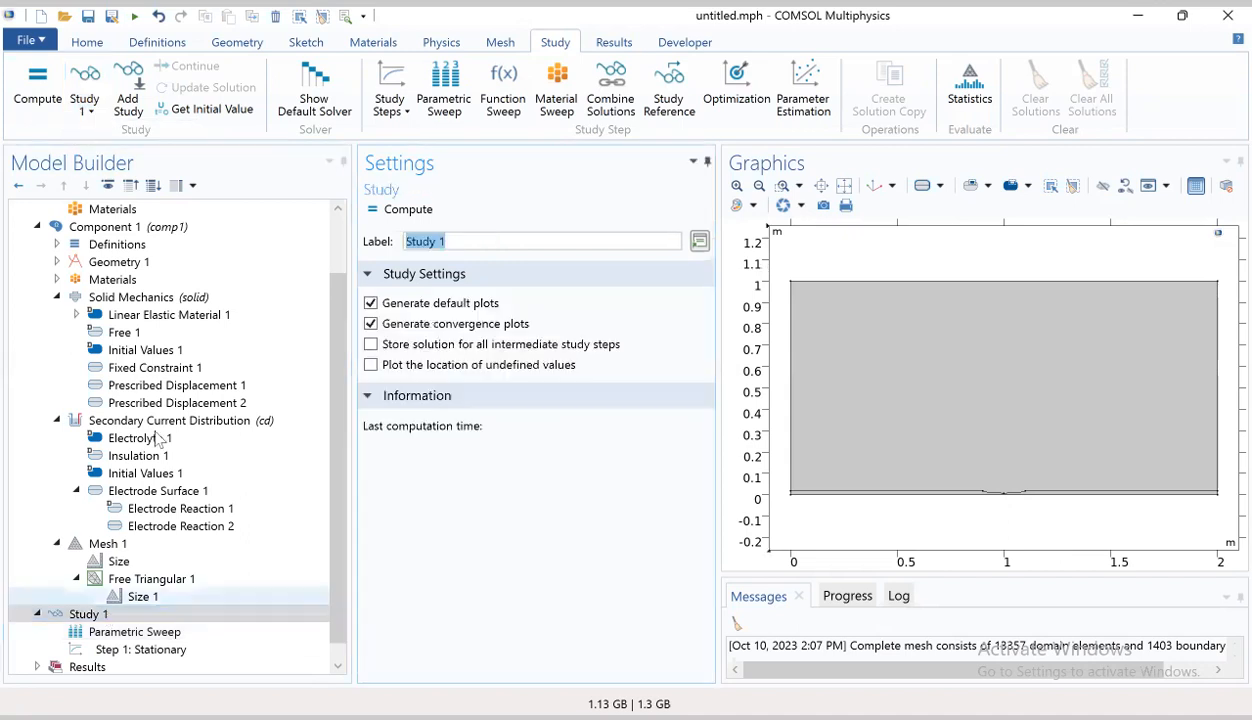
click(94, 113)
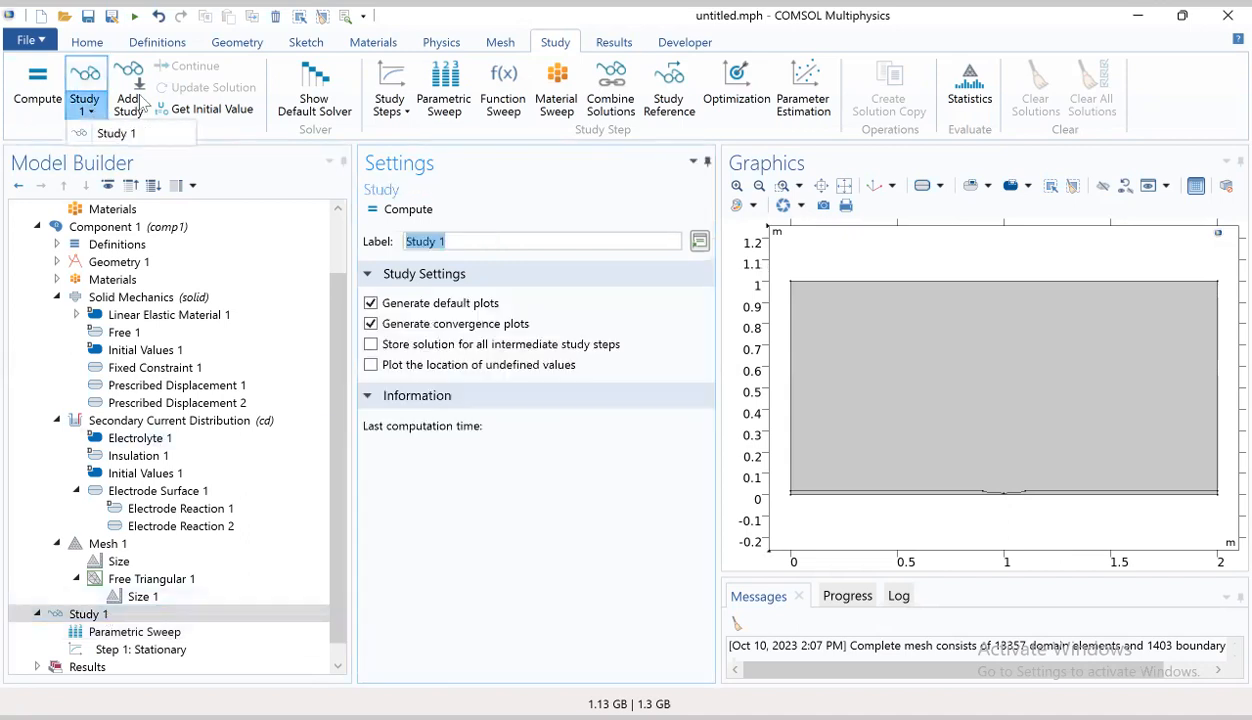
click(406, 112)
click(414, 150)
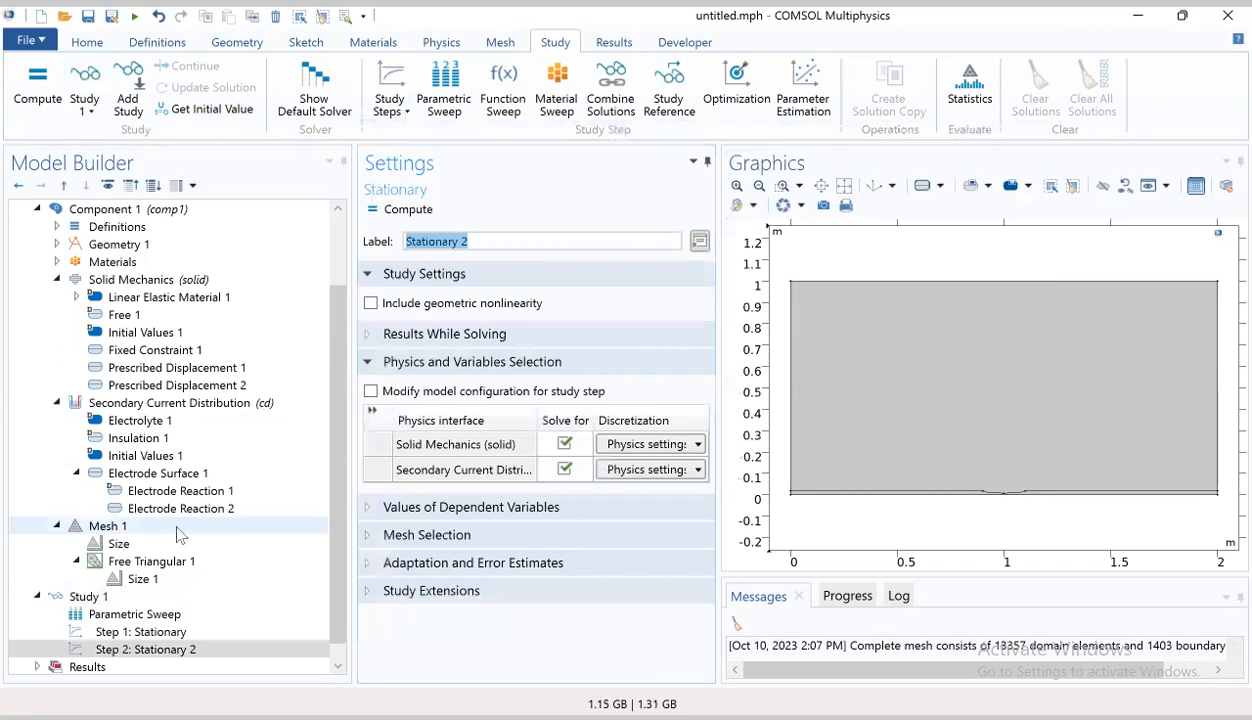
Step: Exclude Solid Mechanics from solving in Step 1: Stationary and Secondary Current Distribution from solving in Step 2: Stationary 2
click(112, 635)
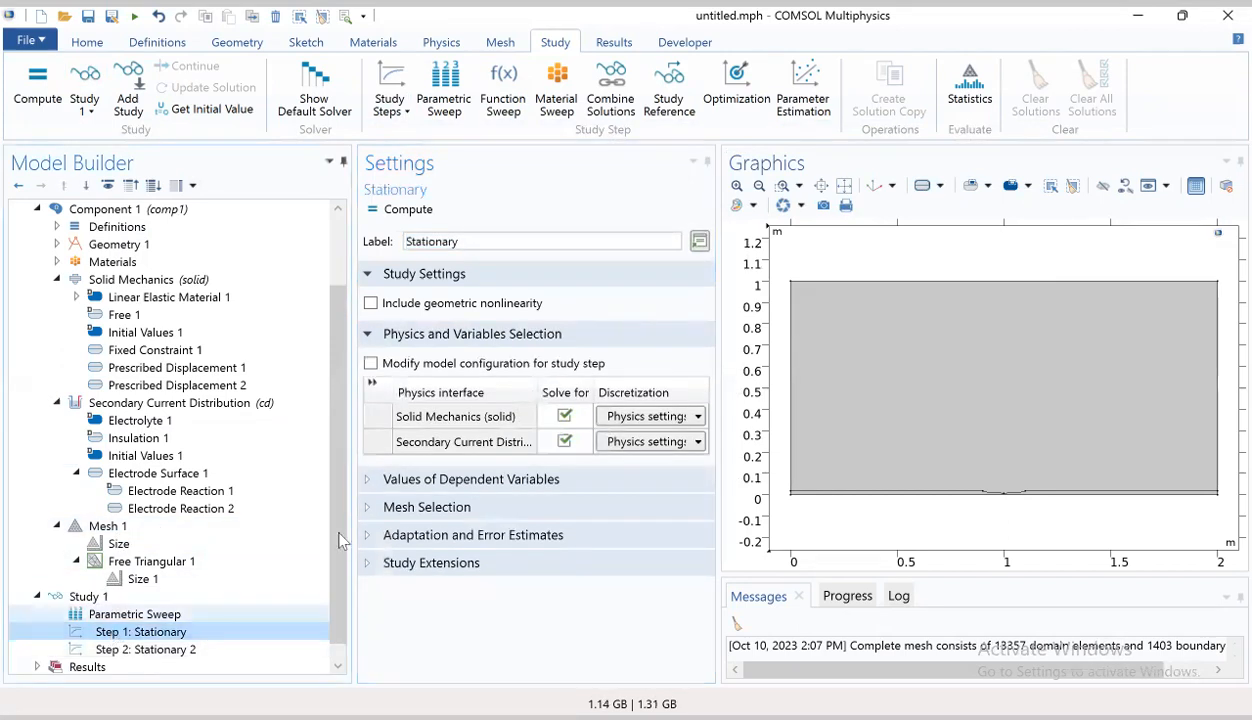
click(564, 416)
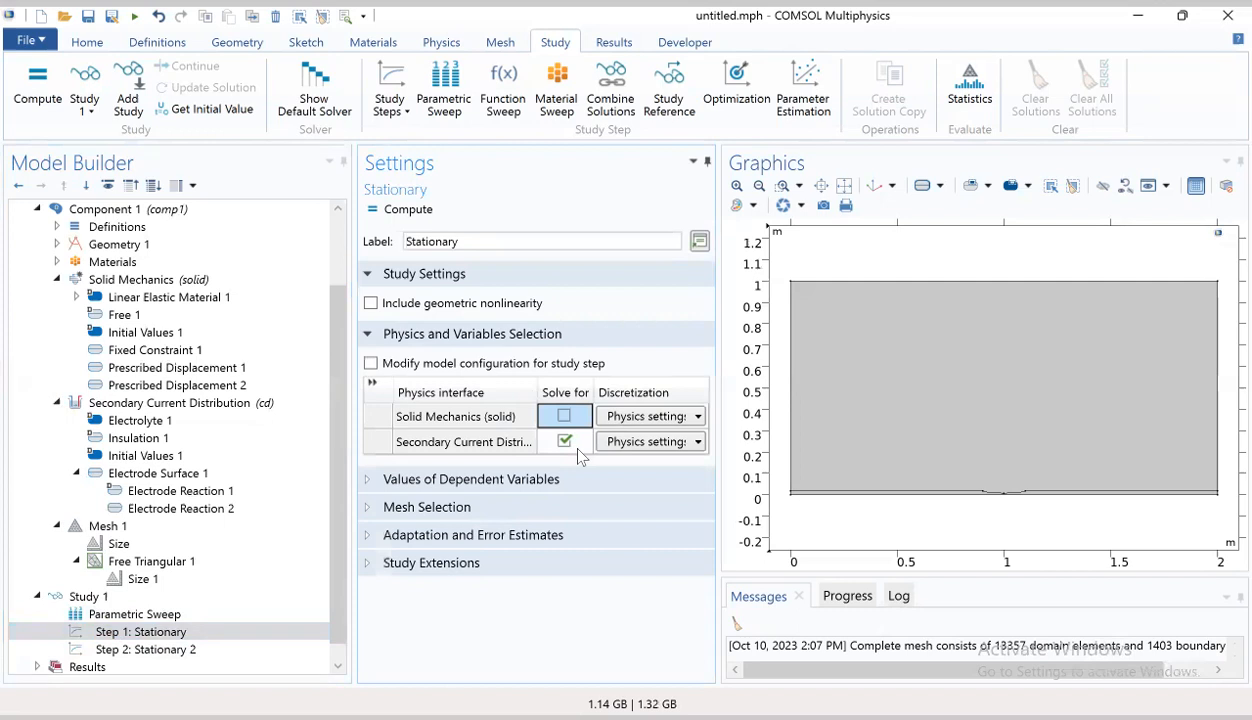
click(140, 650)
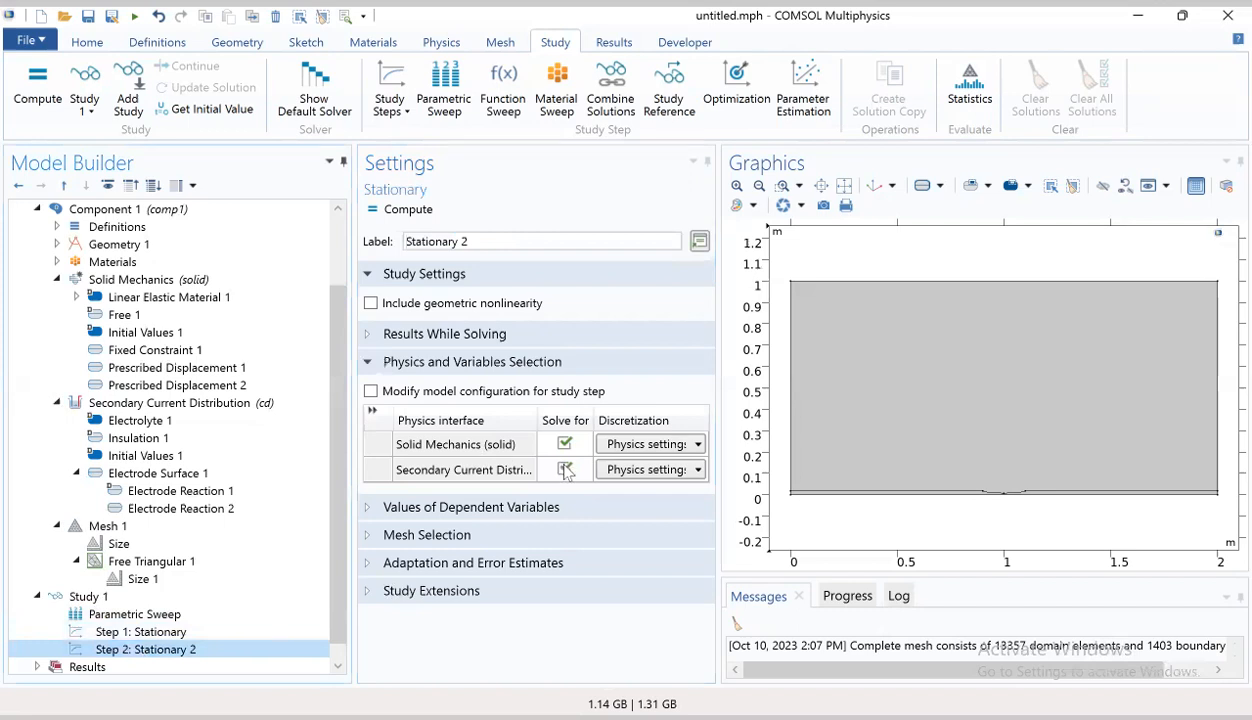
click(565, 469)
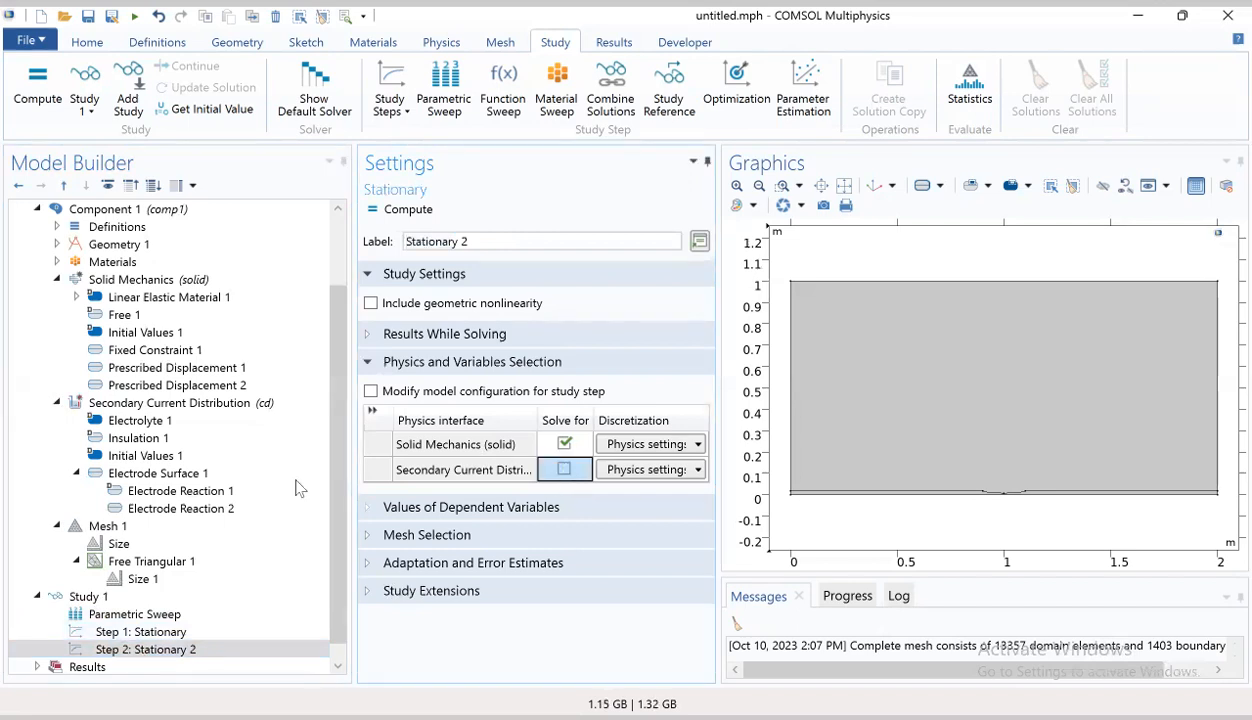
Step: Generate the default solver configuration for Study 1
click(87, 596)
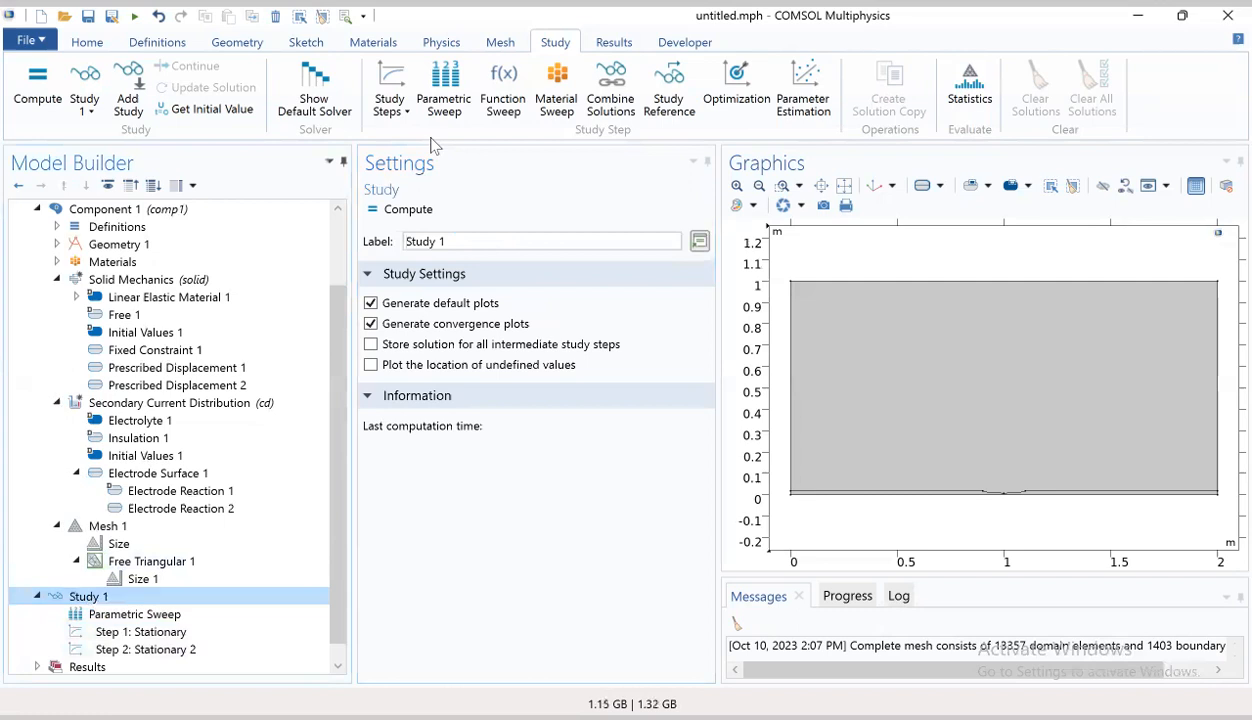
click(331, 110)
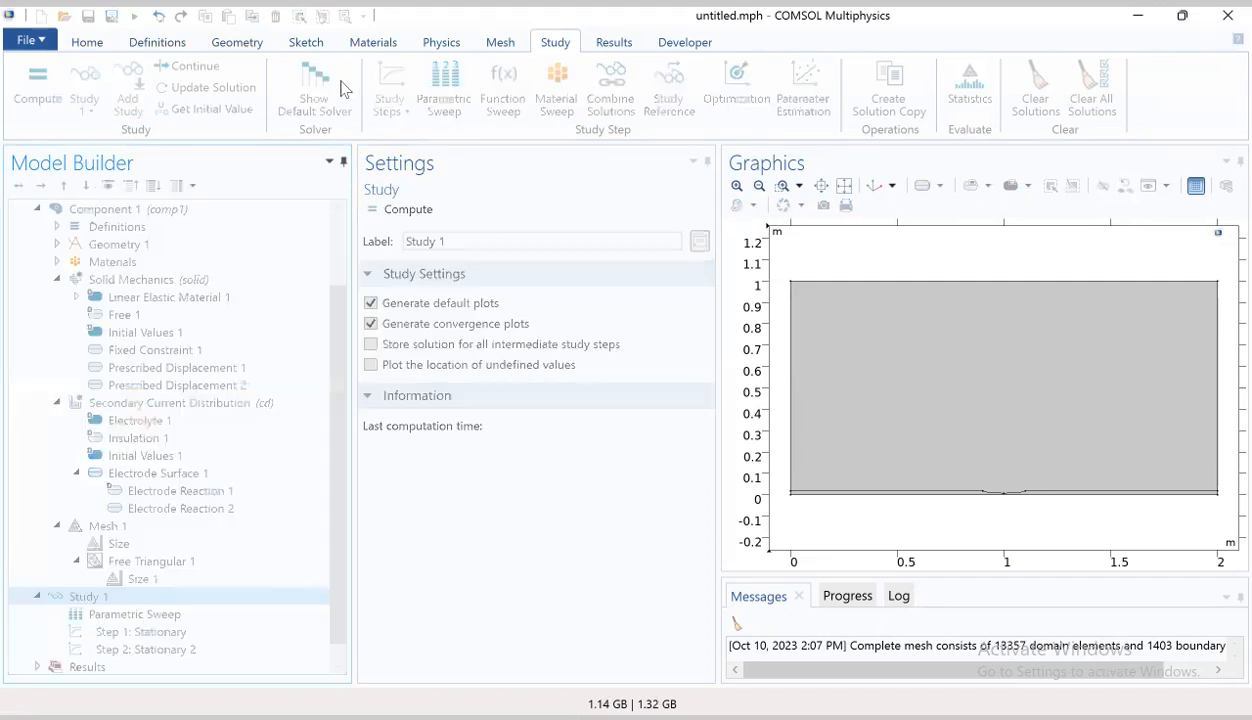
scroll(136, 630, down, 1)
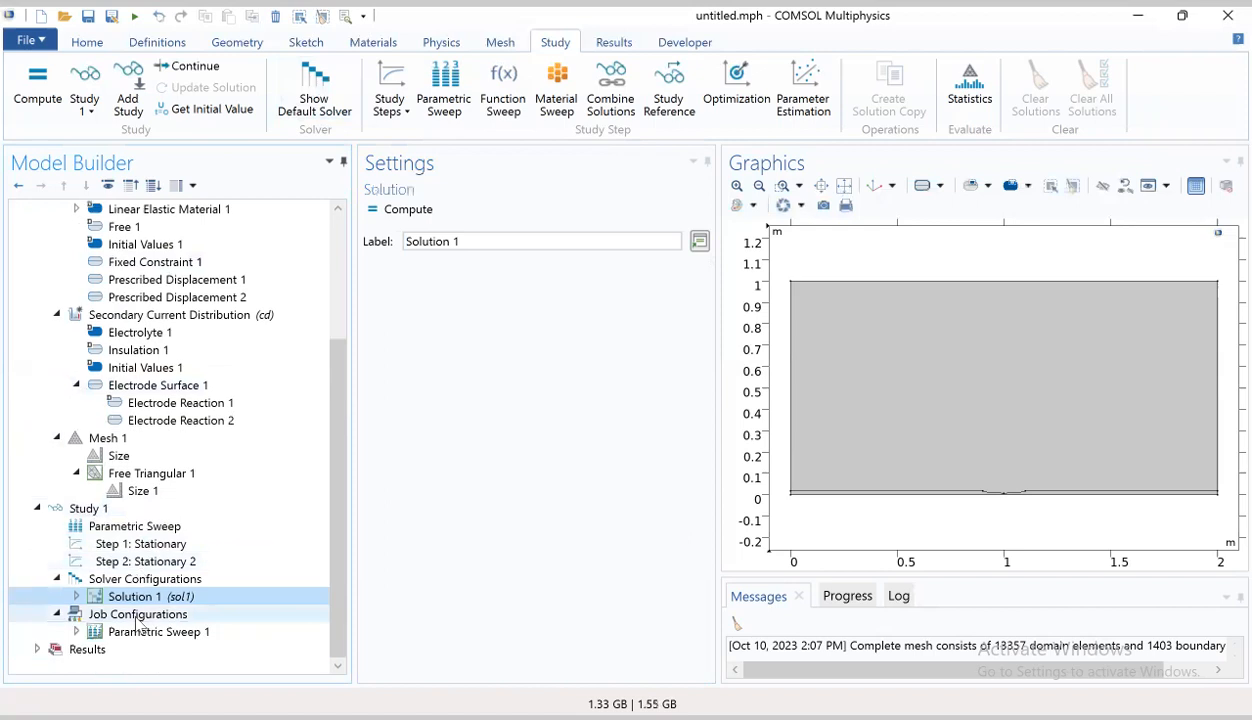
click(57, 580)
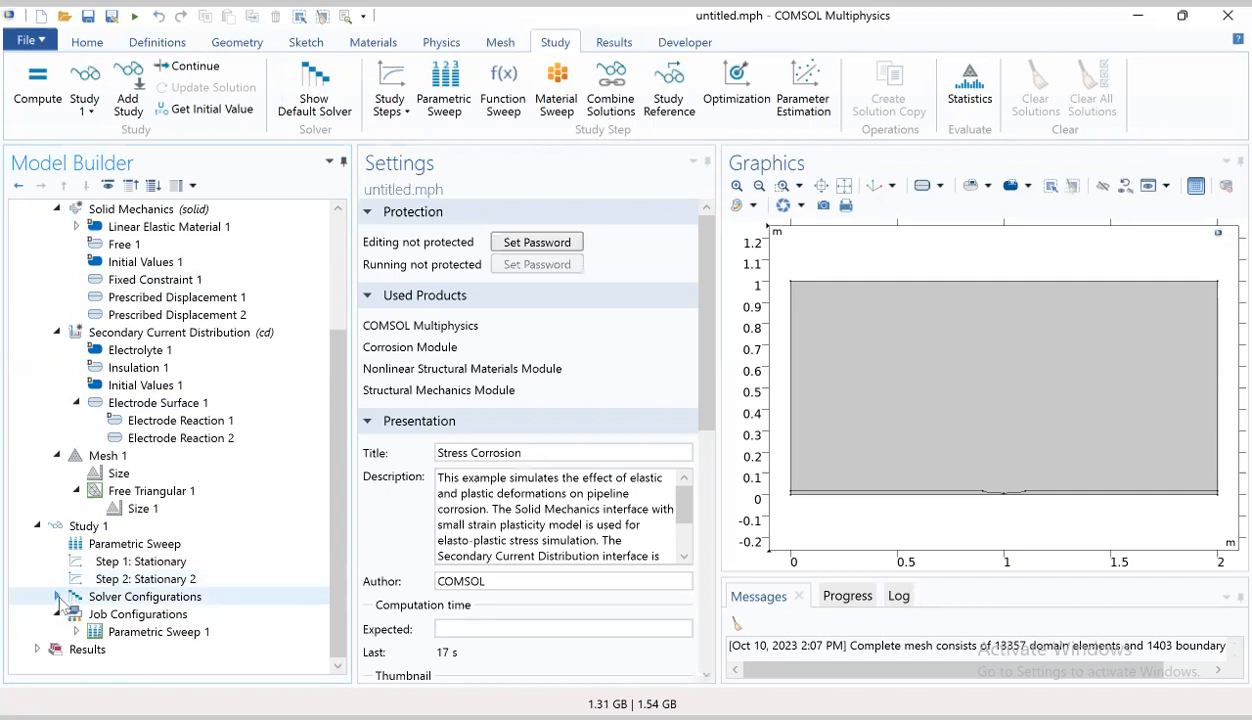
click(57, 596)
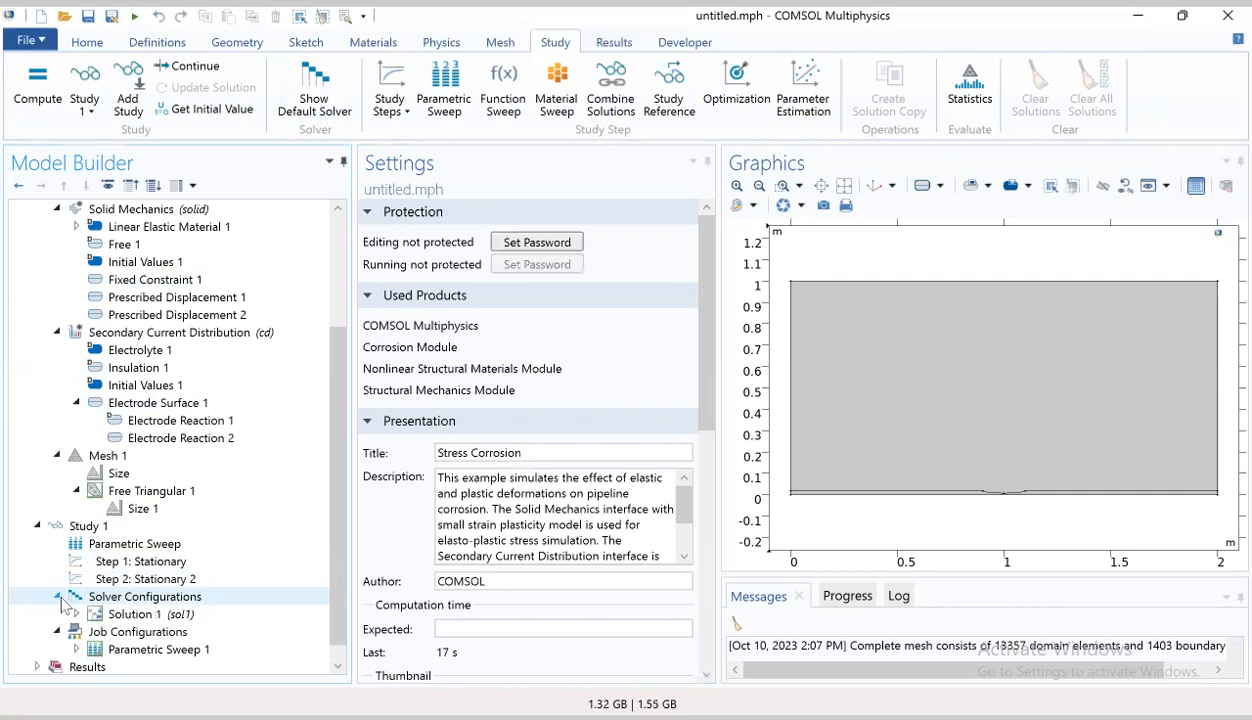
click(180, 566)
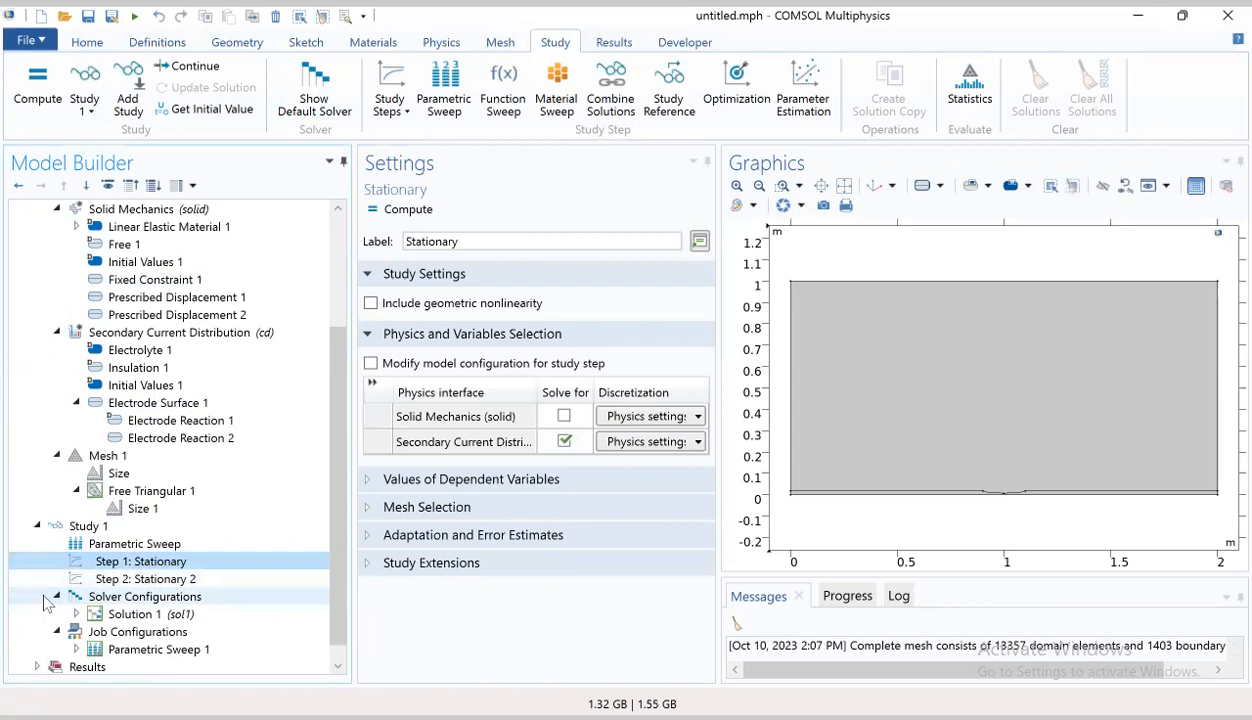
click(44, 602)
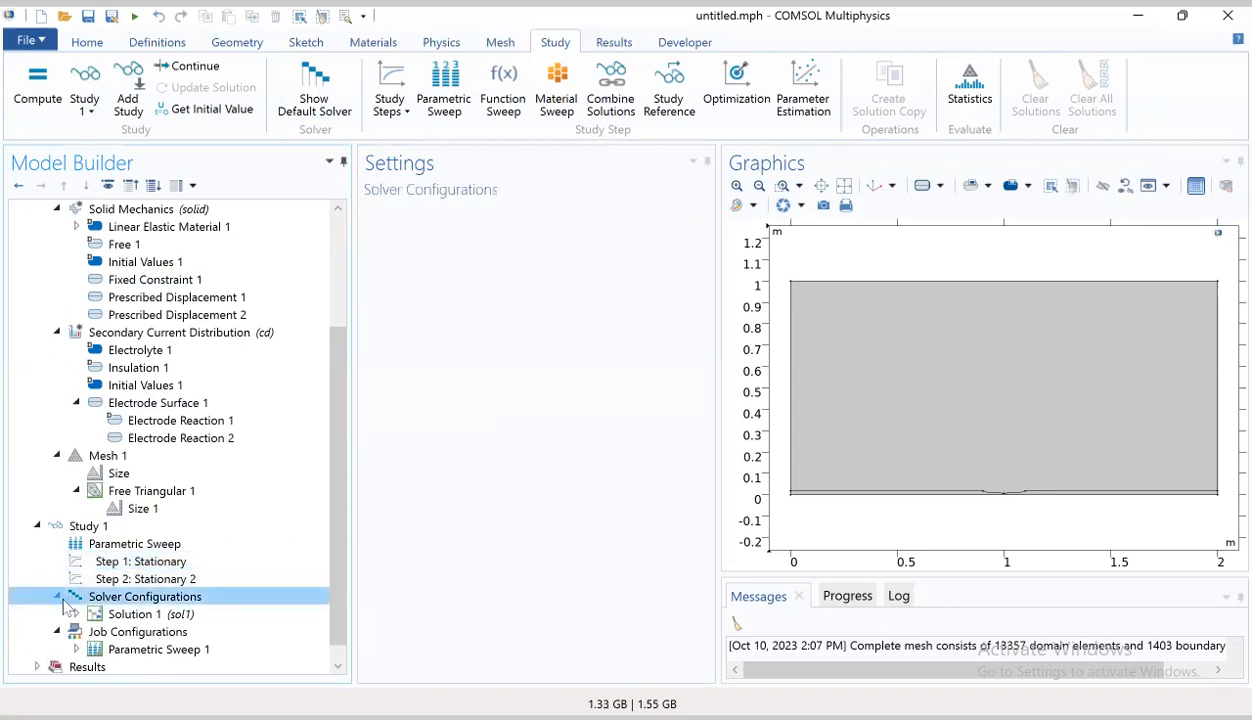
click(122, 614)
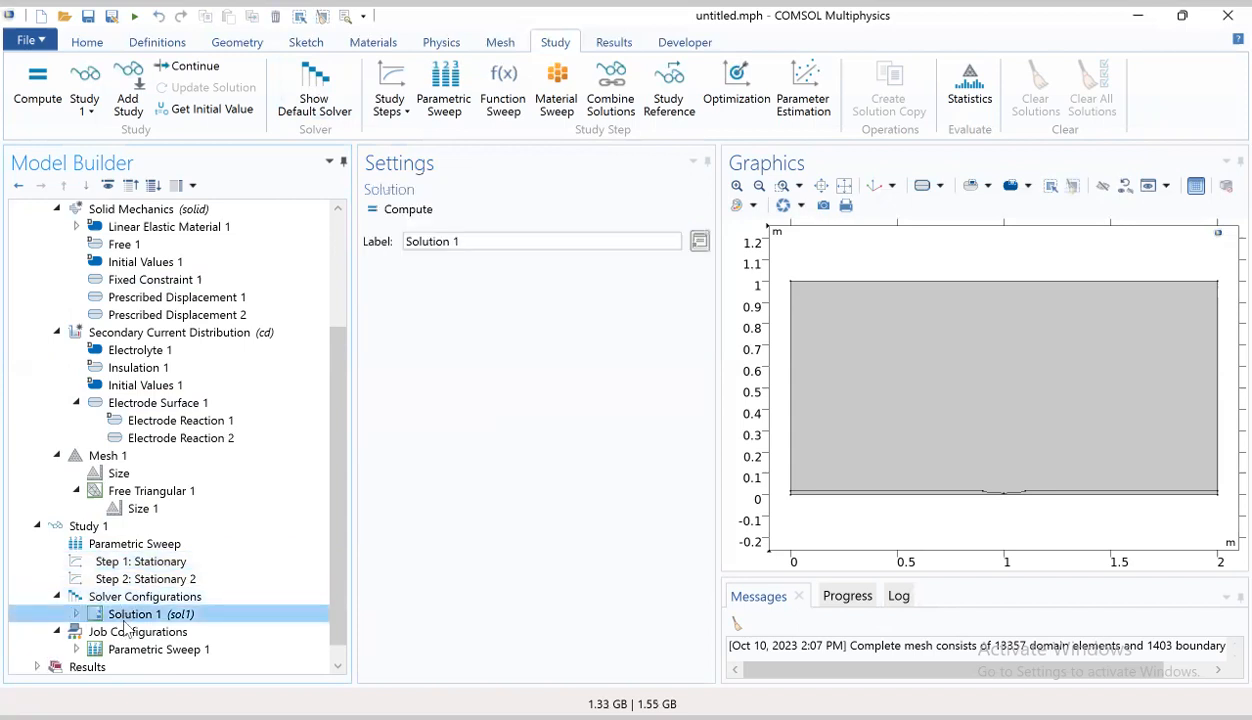
click(64, 632)
click(57, 632)
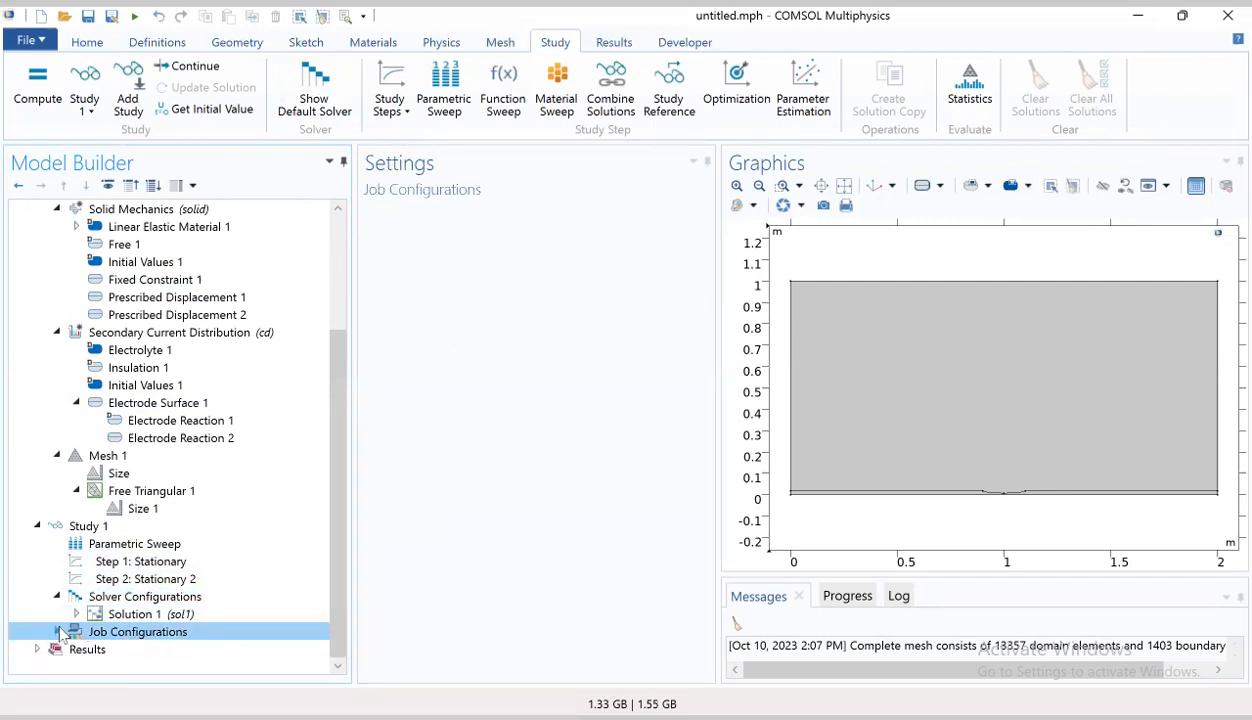
click(57, 632)
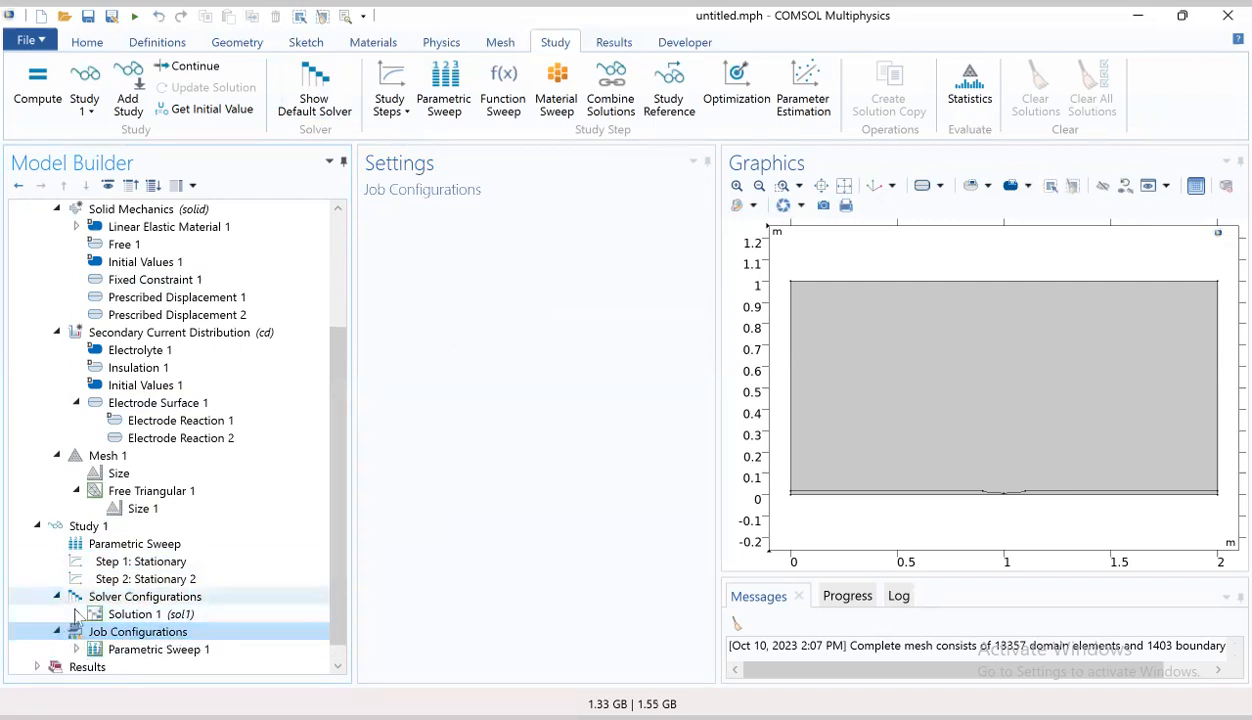
Step: Set the relative tolerance of Stationary Solver 2 under Solution 1 to 0.00001
click(76, 614)
scroll(100, 605, down, 3)
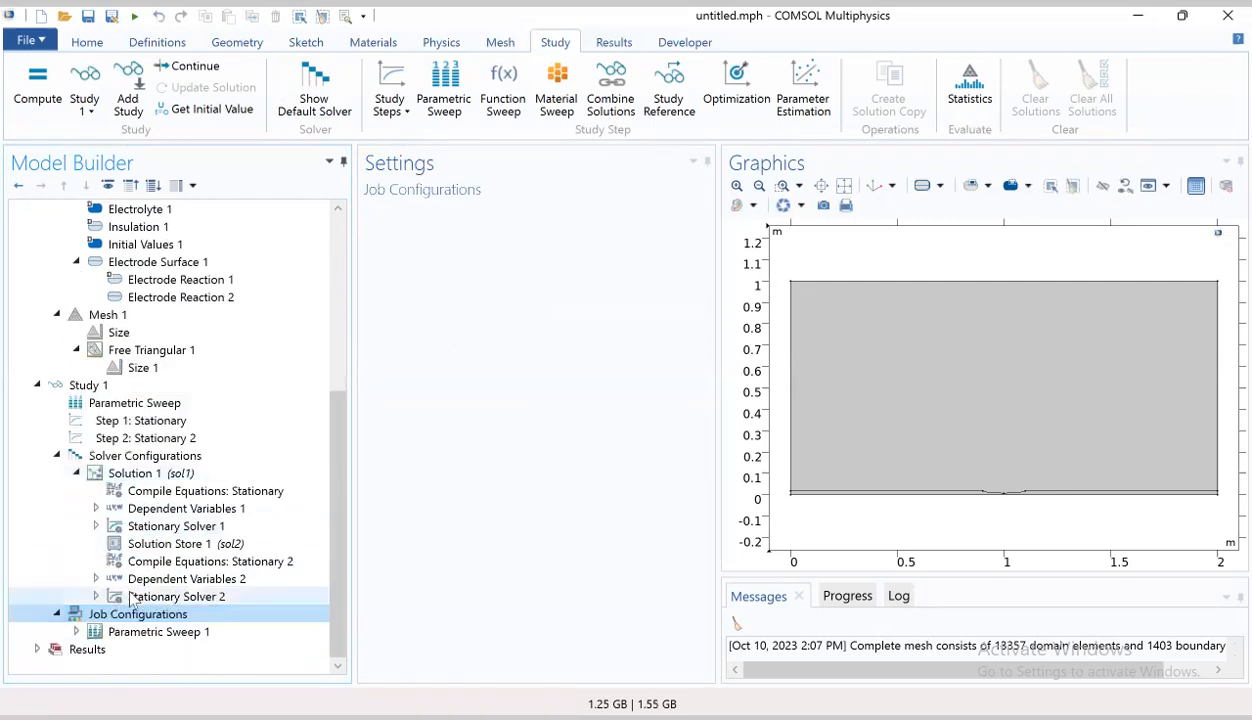
click(145, 596)
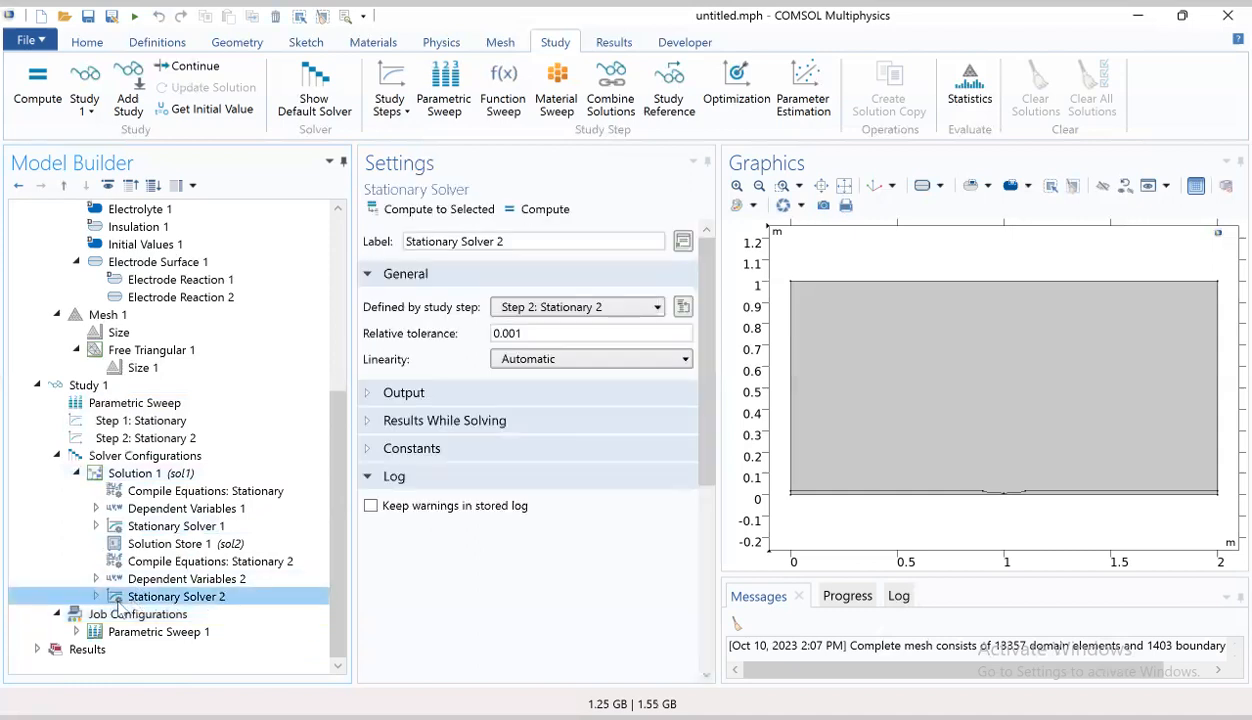
click(96, 597)
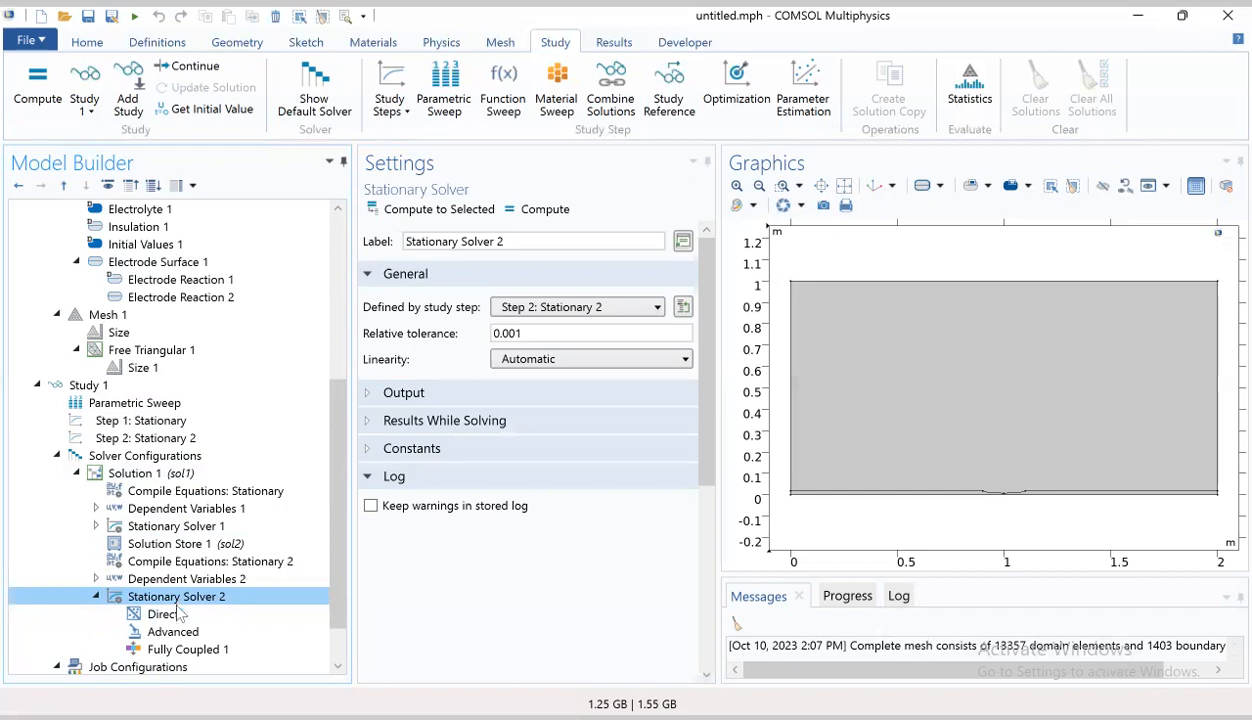
scroll(160, 600, down, 1)
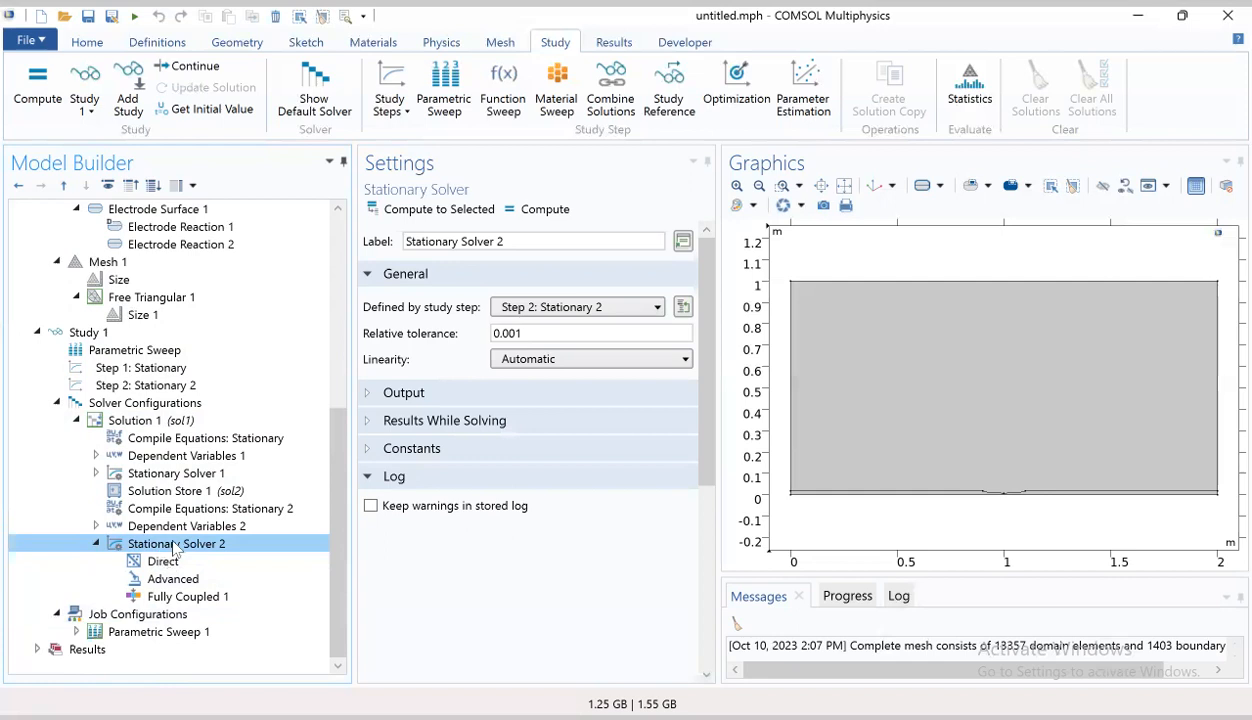
click(514, 333)
text(00)
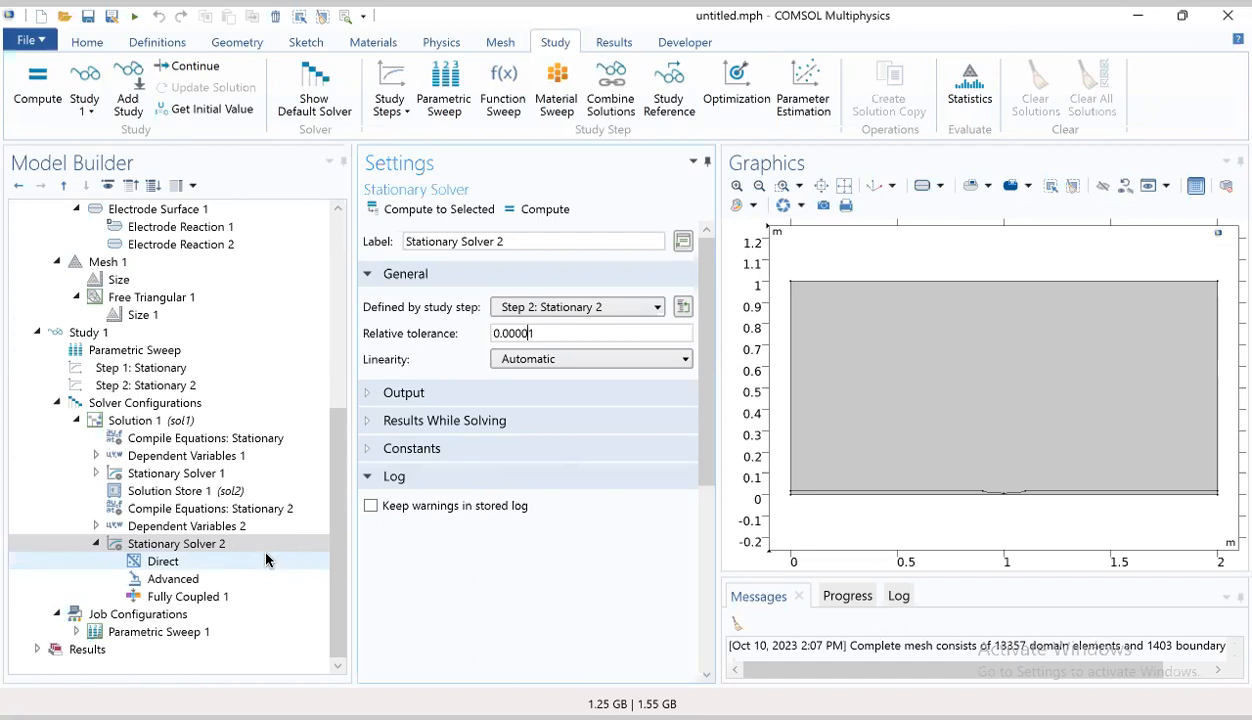
click(186, 547)
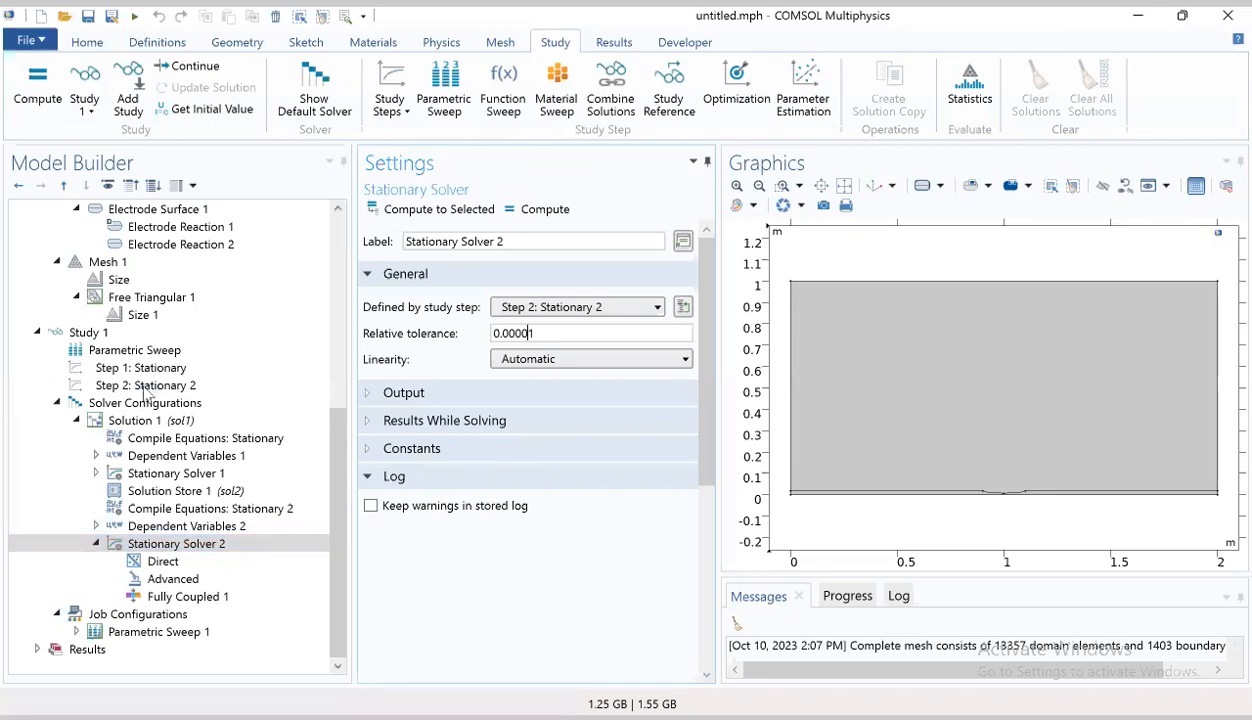
Step: Turn off default plot generation for Study 1 and compute the study
click(100, 336)
click(371, 304)
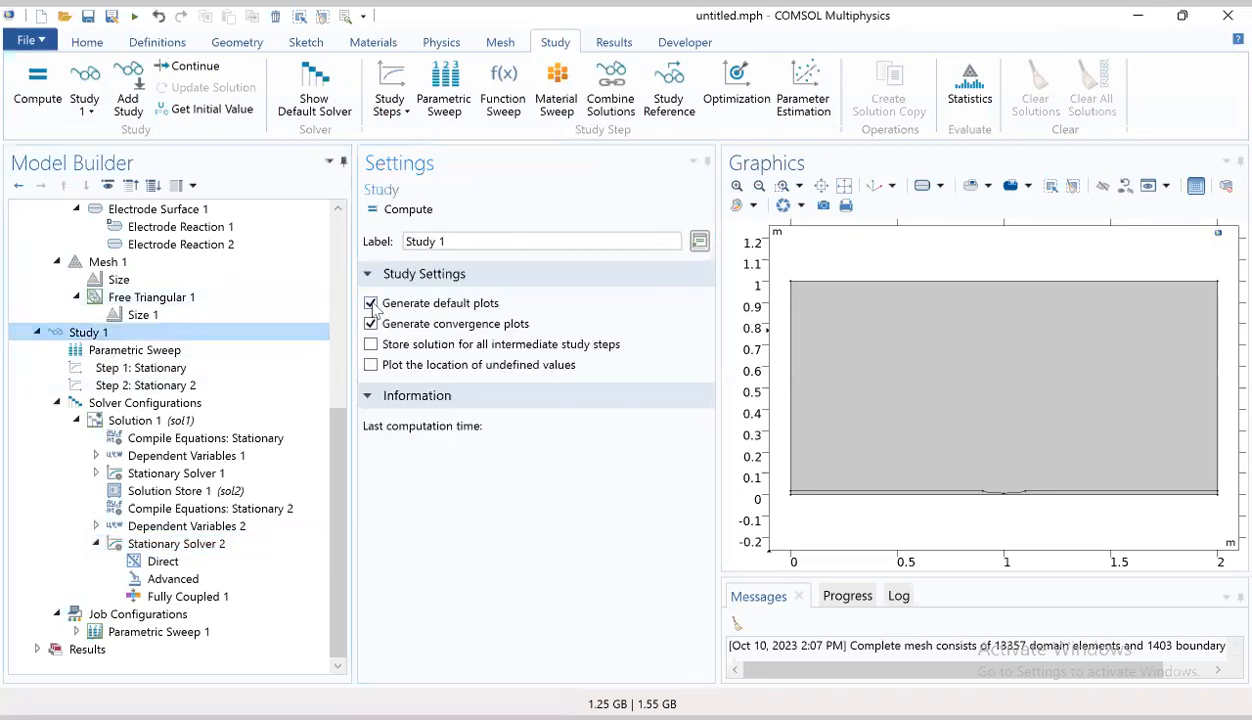
click(397, 215)
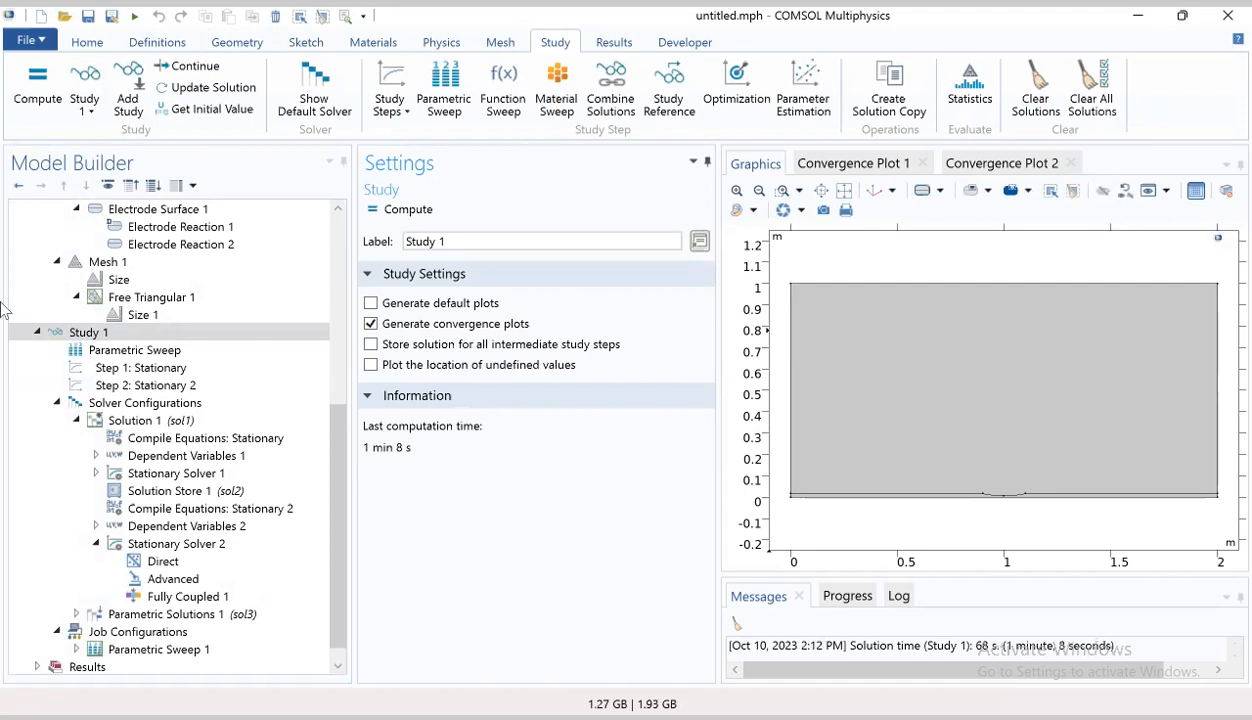
Step: Add a 2D plot group to the results and label it "corrosion potential and von mises stress"
click(87, 666)
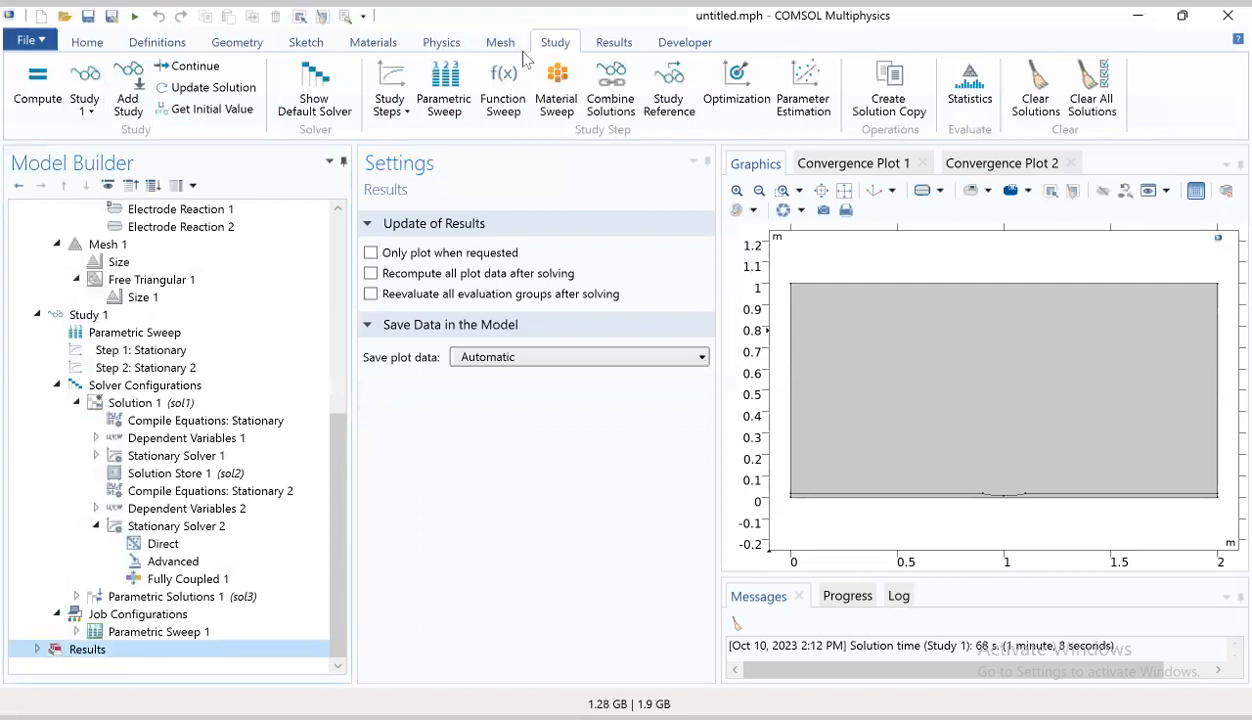
click(605, 44)
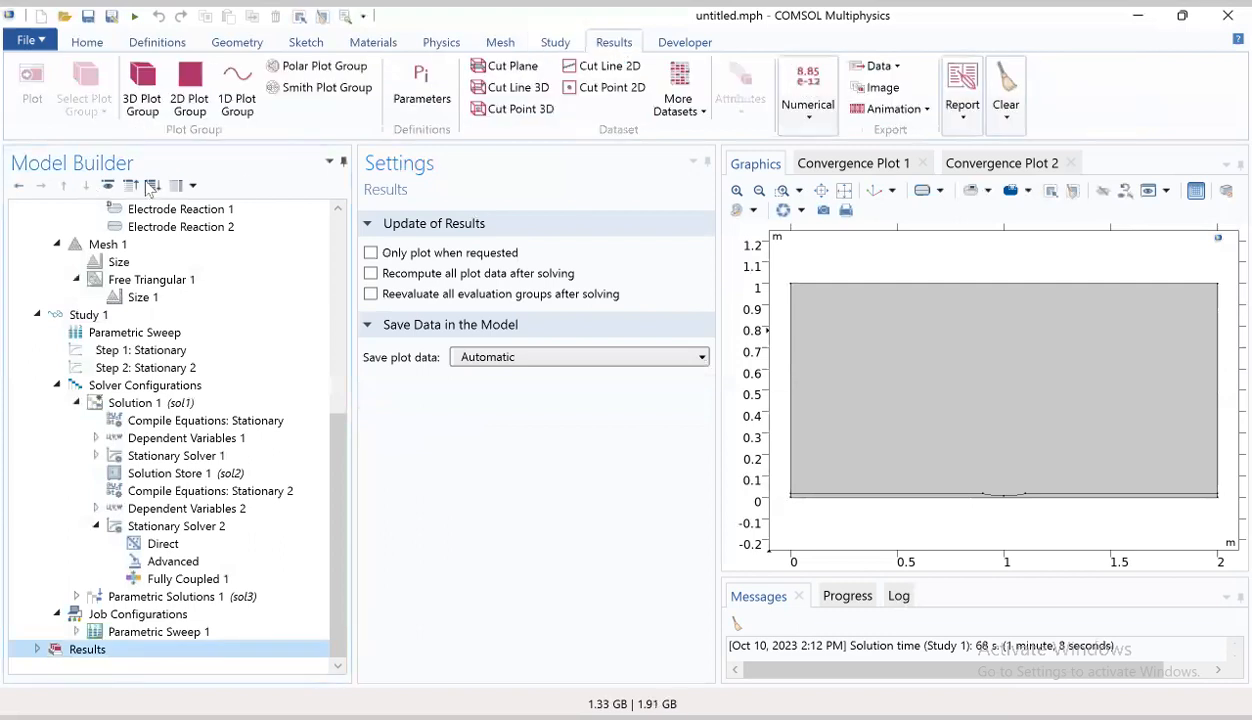
click(203, 113)
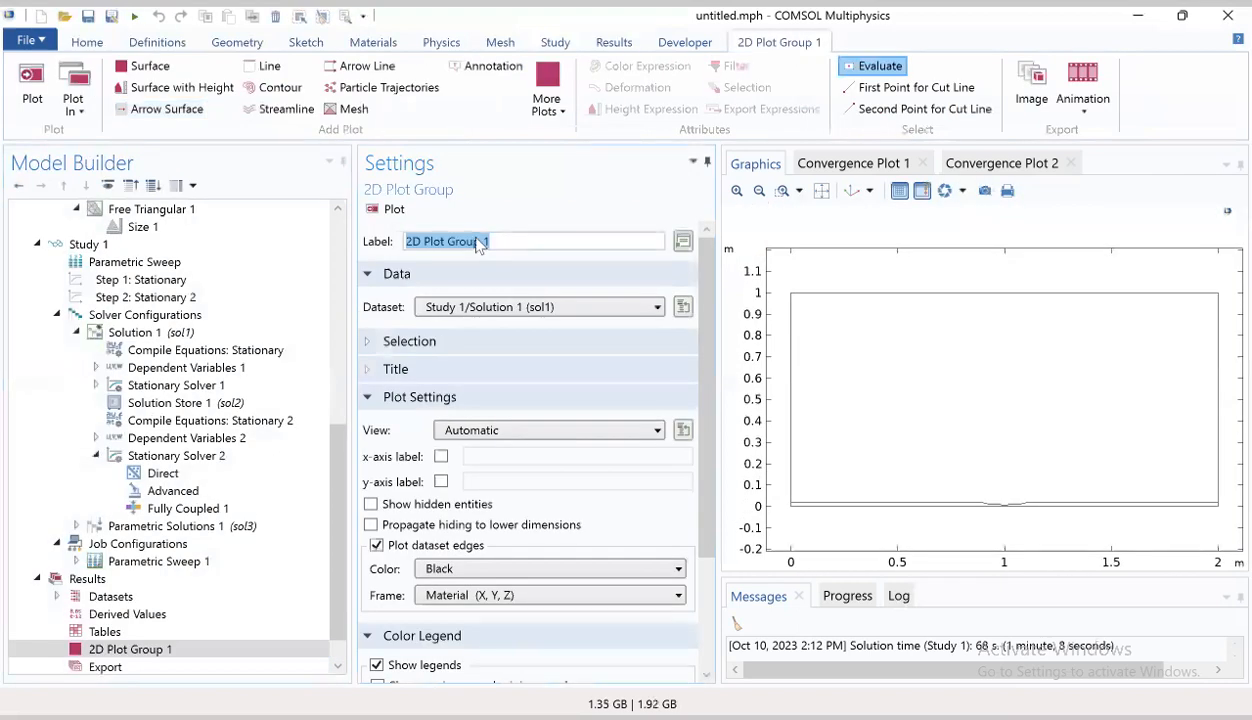
text(corr)
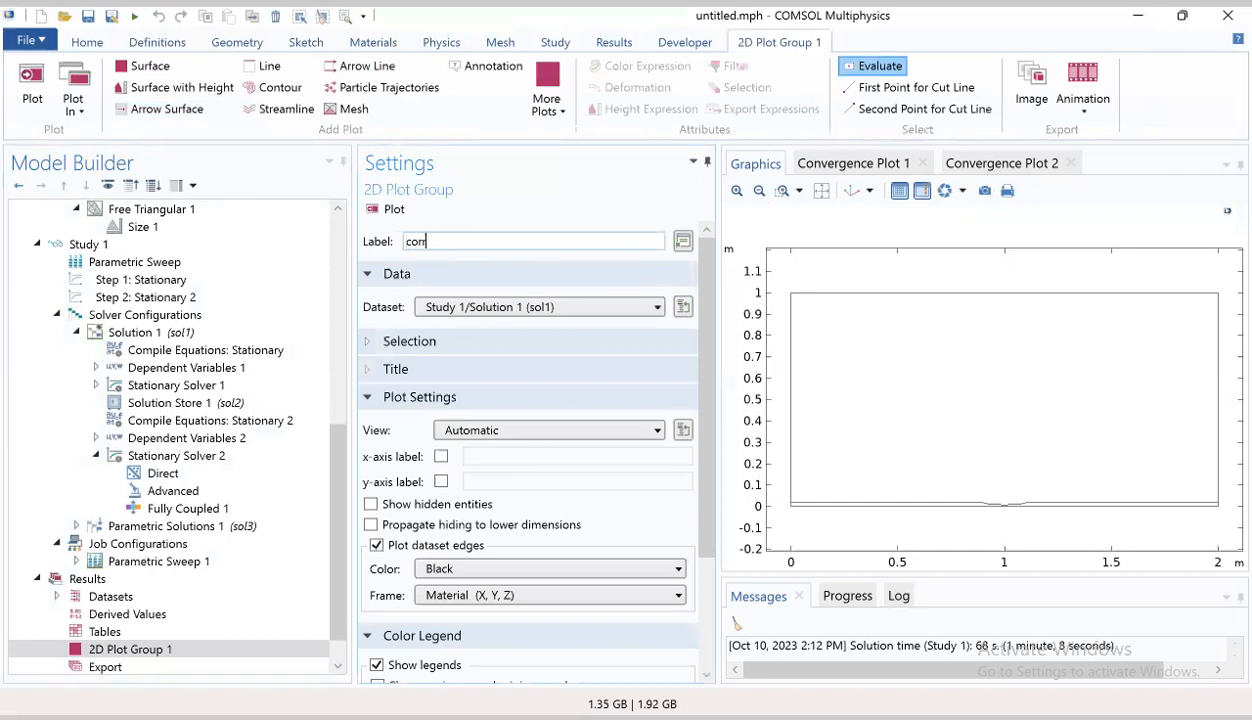
text(osion potential and von)
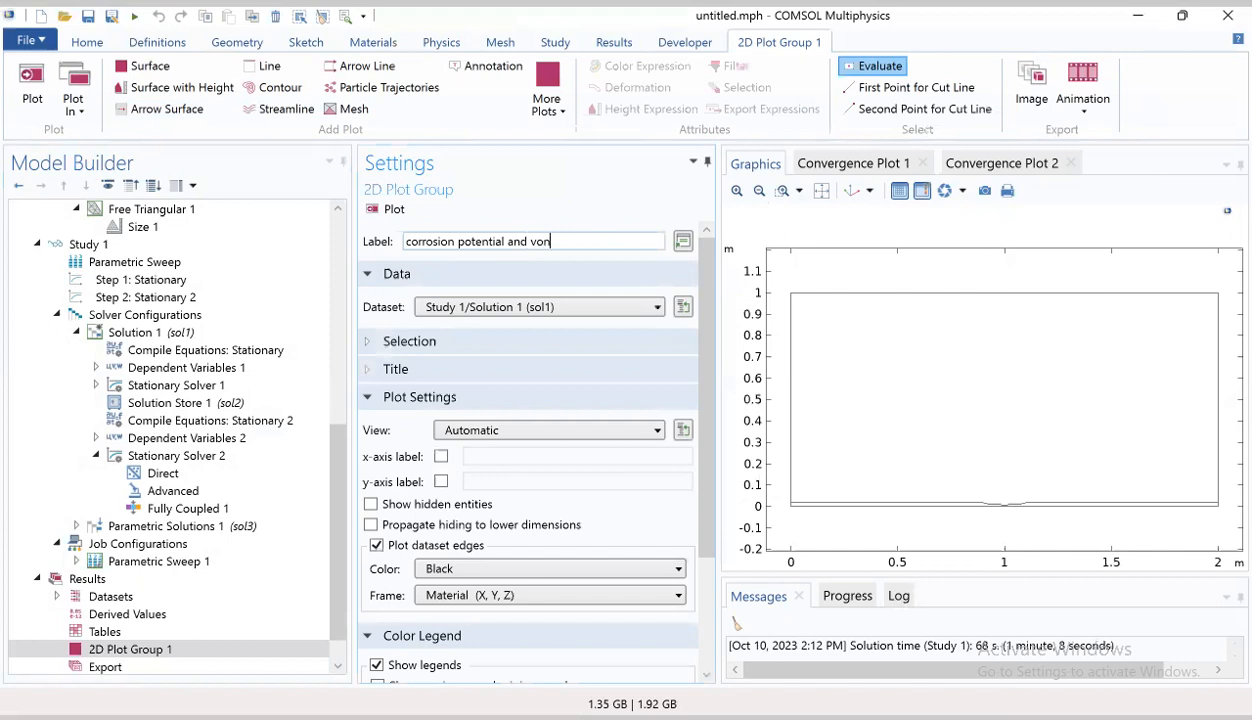
text( mises stress)
Step: Set the plot group's dataset to the Study 1 parametric solutions and add a Surface plot to it
click(478, 310)
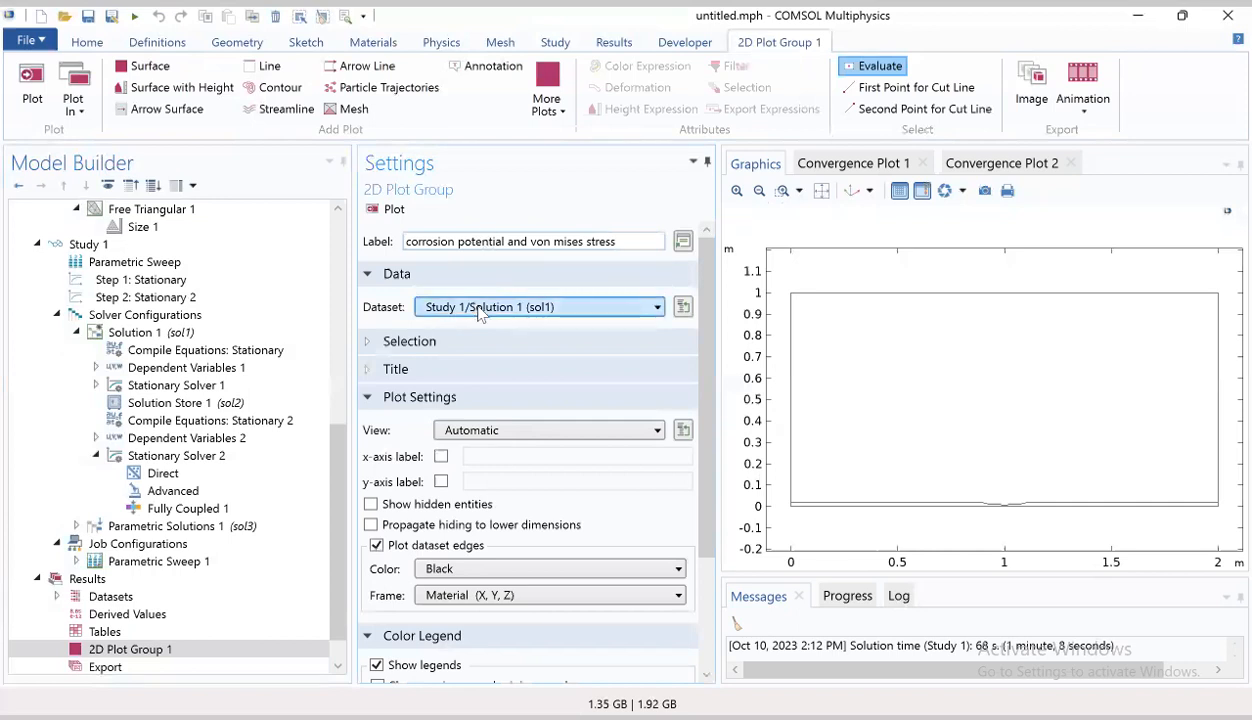
click(508, 395)
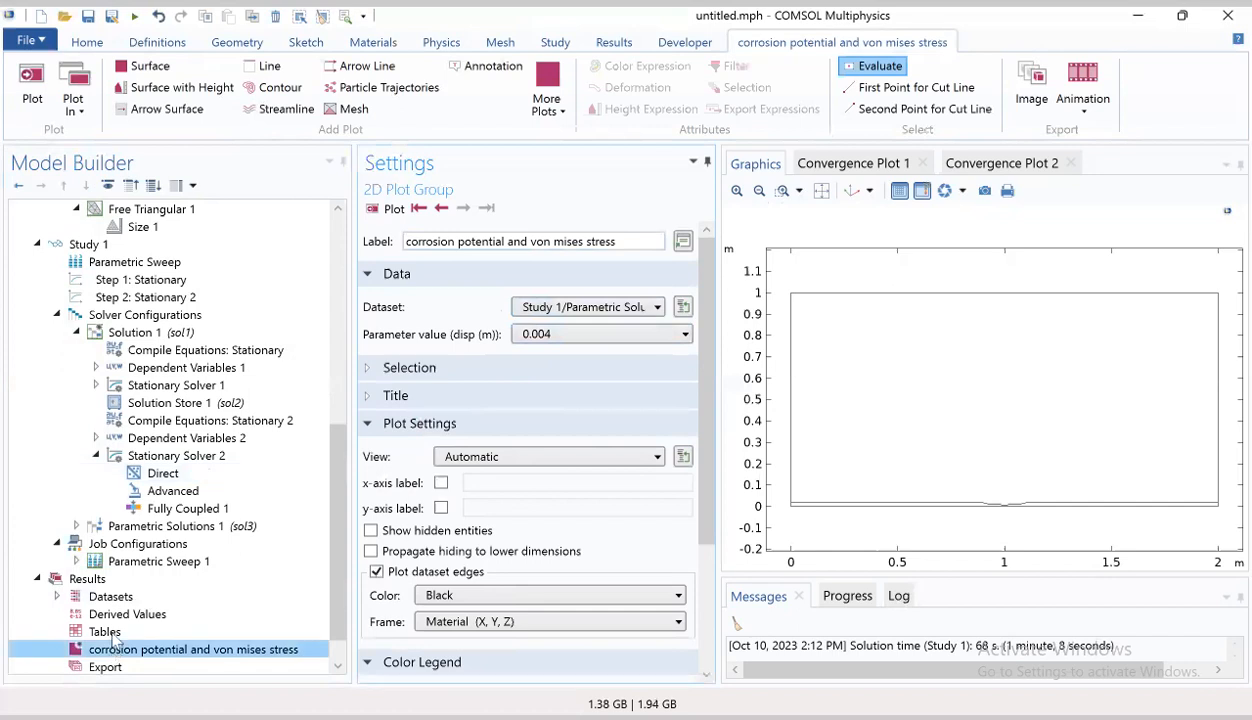
click(149, 66)
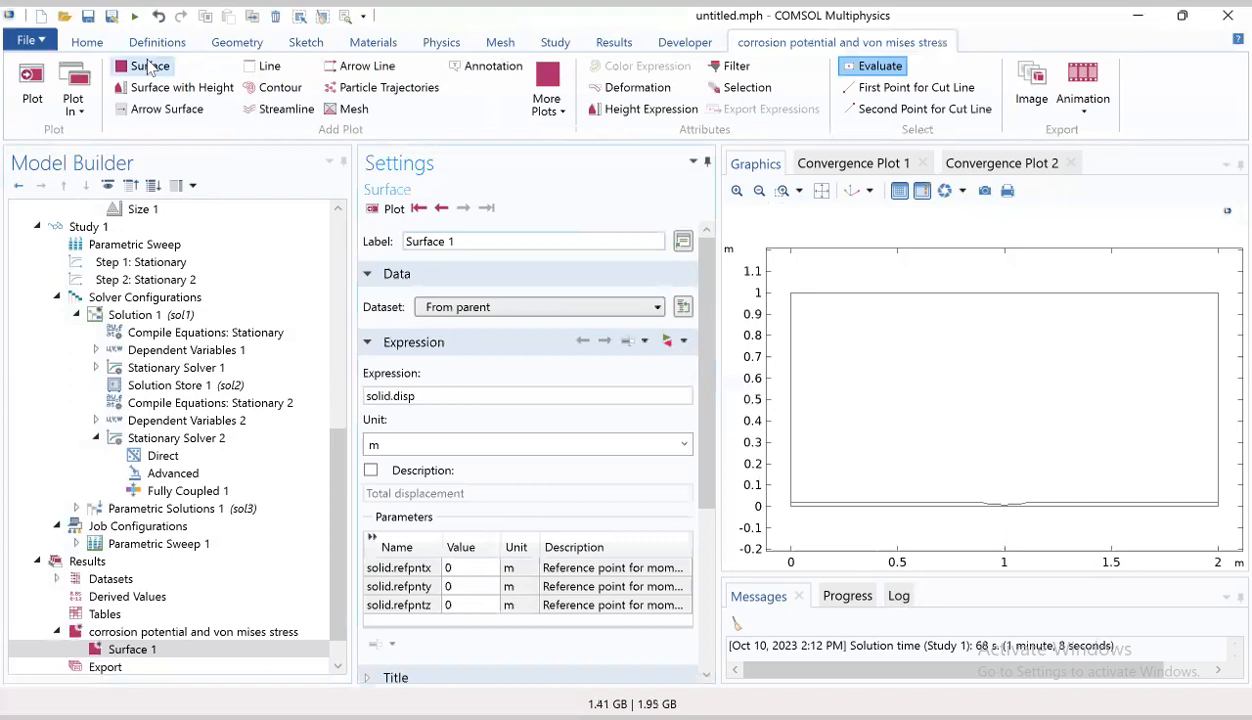
Step: Set the first Surface plot's expression to von Mises stress (solid.mises) with MPa as the unit
click(668, 344)
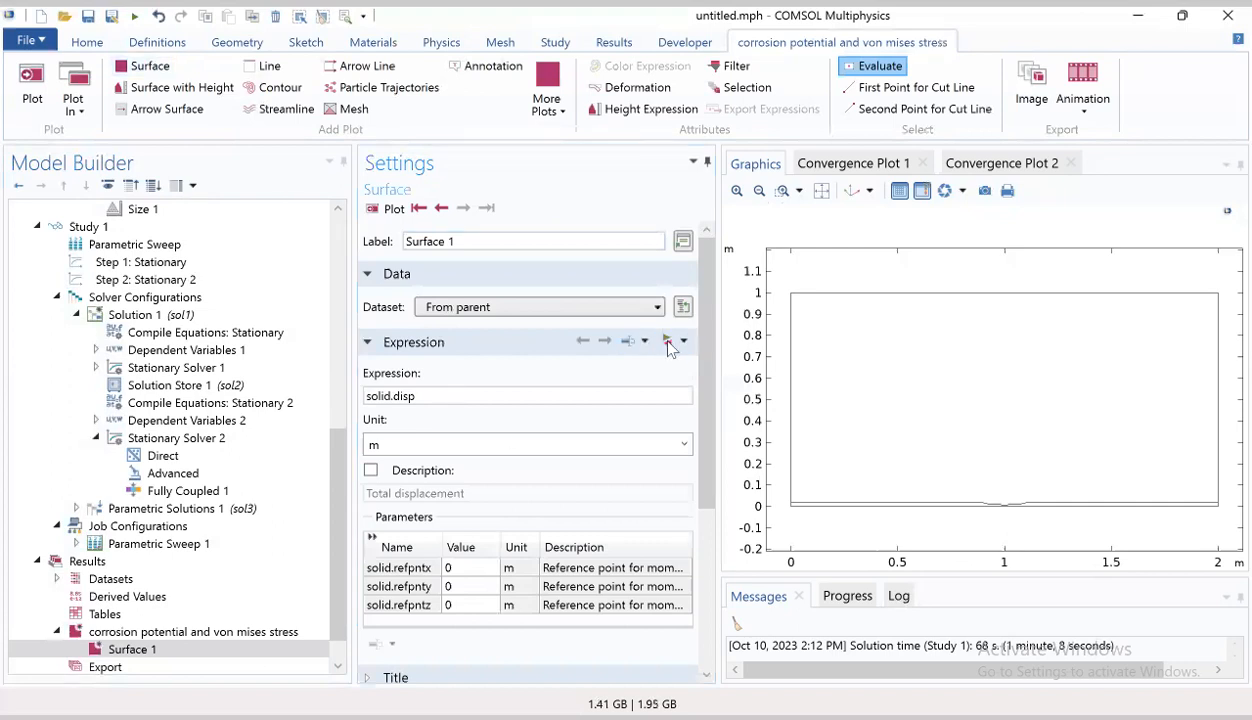
click(709, 551)
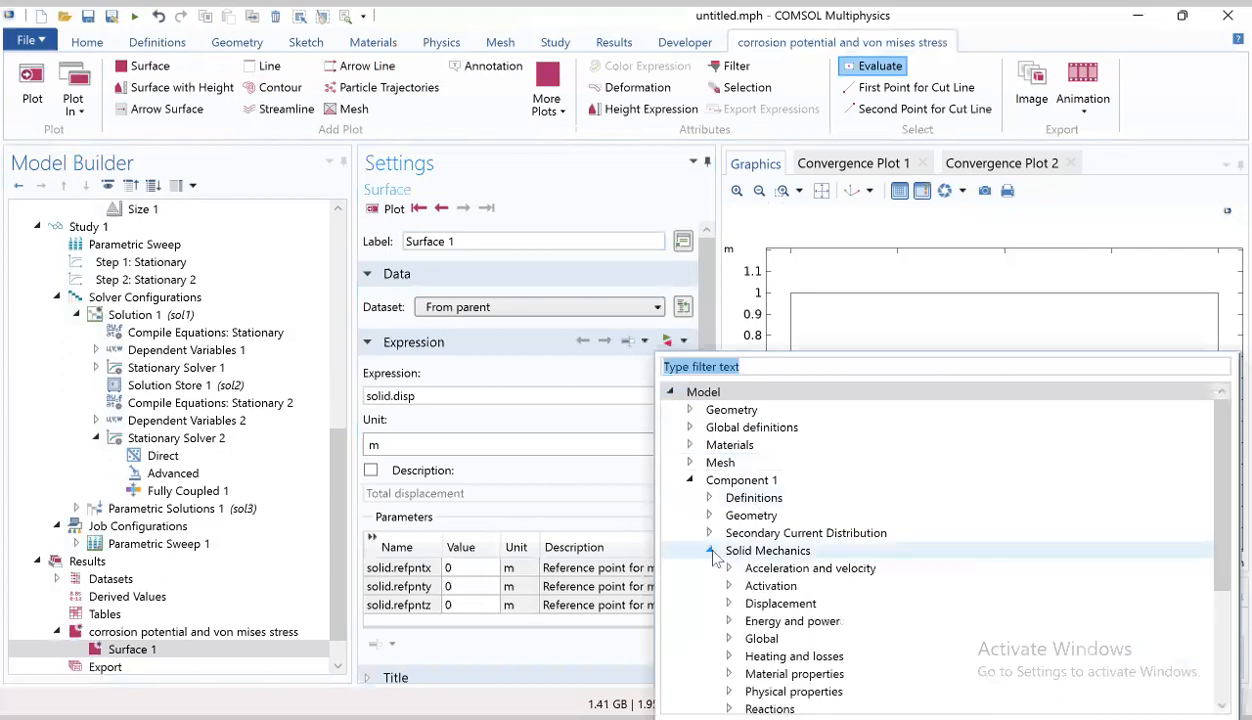
scroll(726, 588, down, 4)
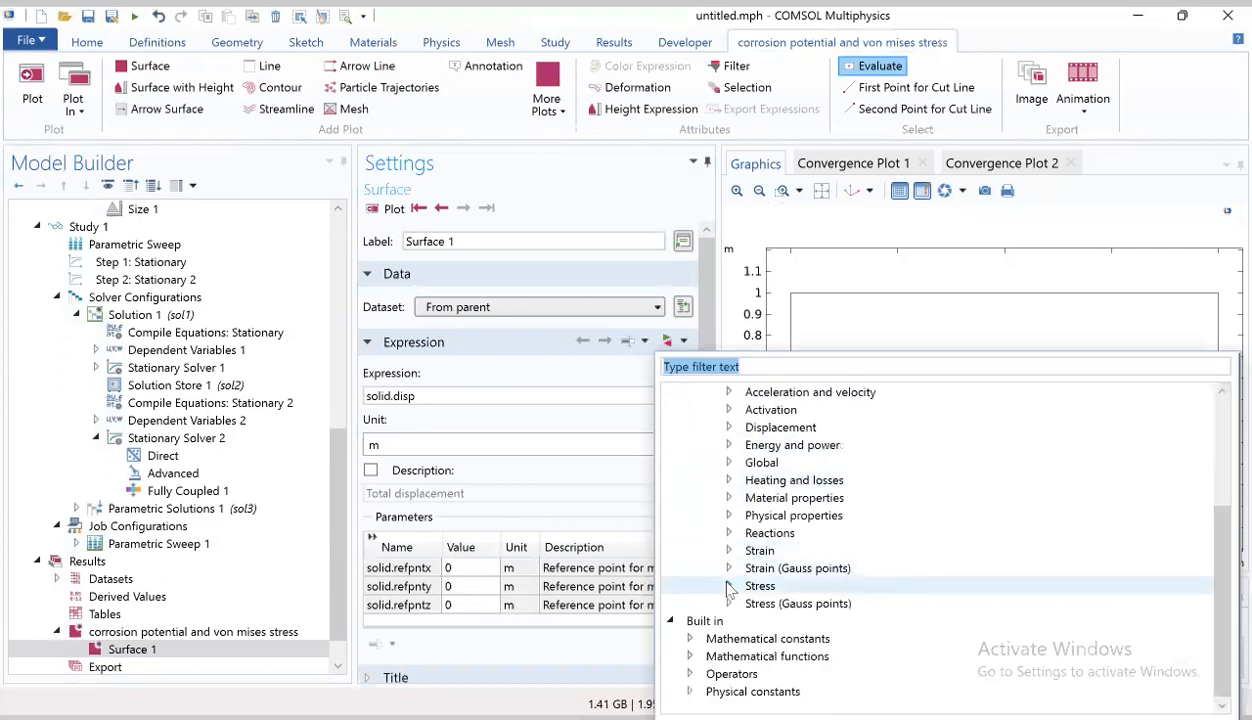
click(727, 587)
scroll(770, 605, down, 4)
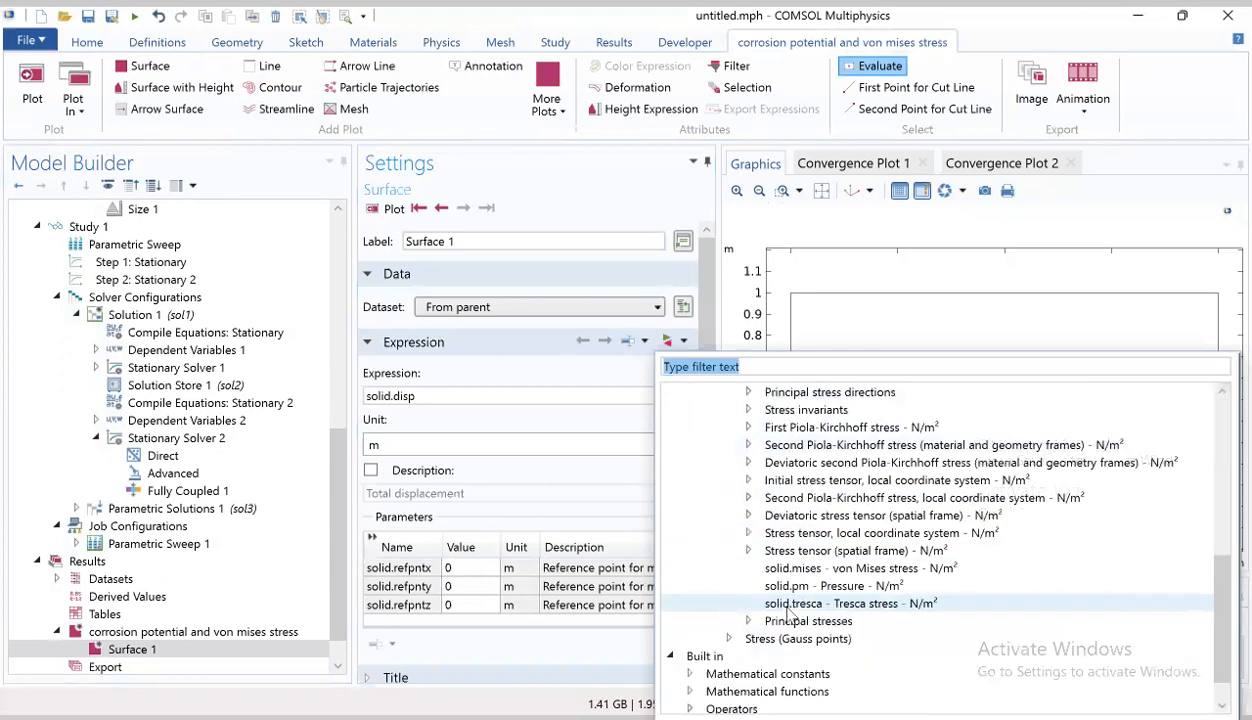
double_click(790, 568)
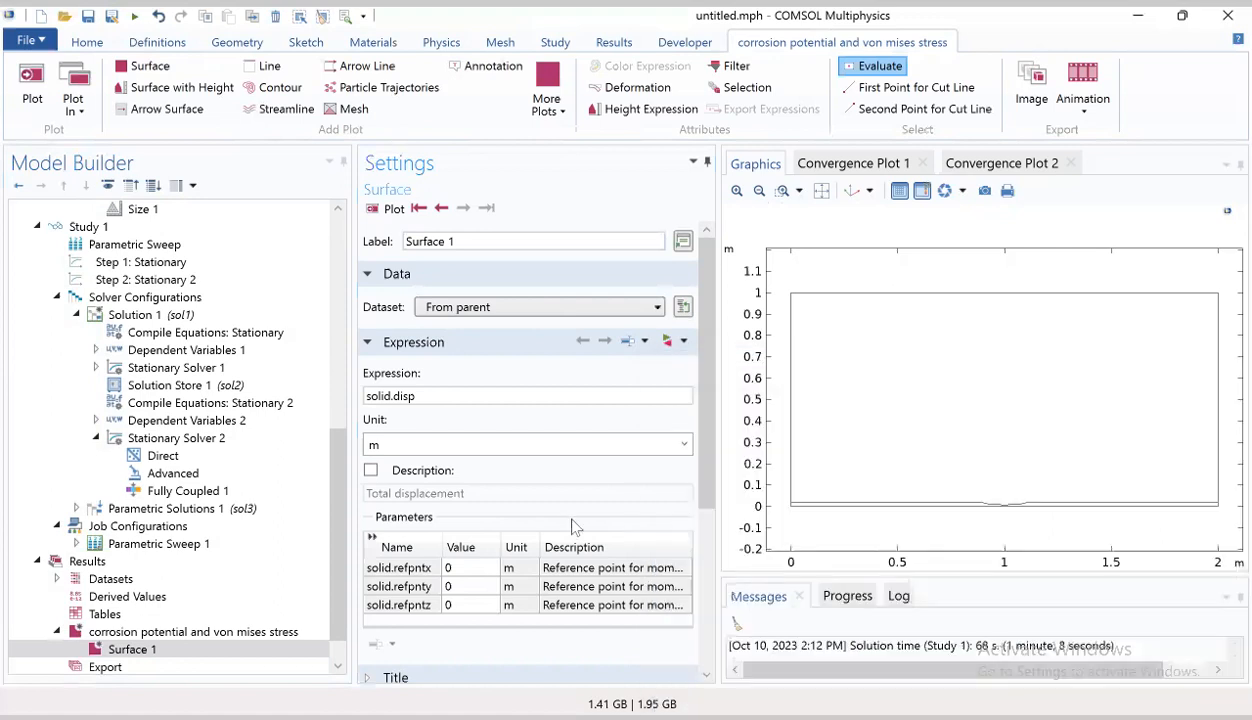
click(684, 445)
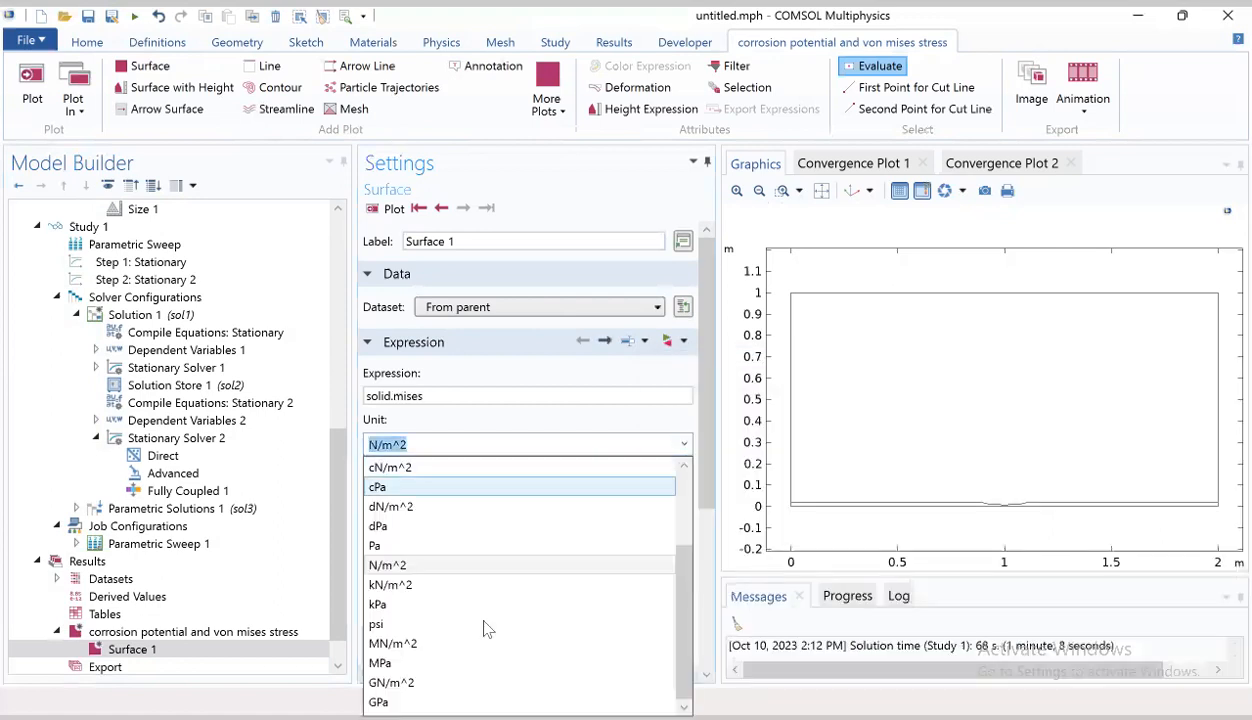
click(418, 662)
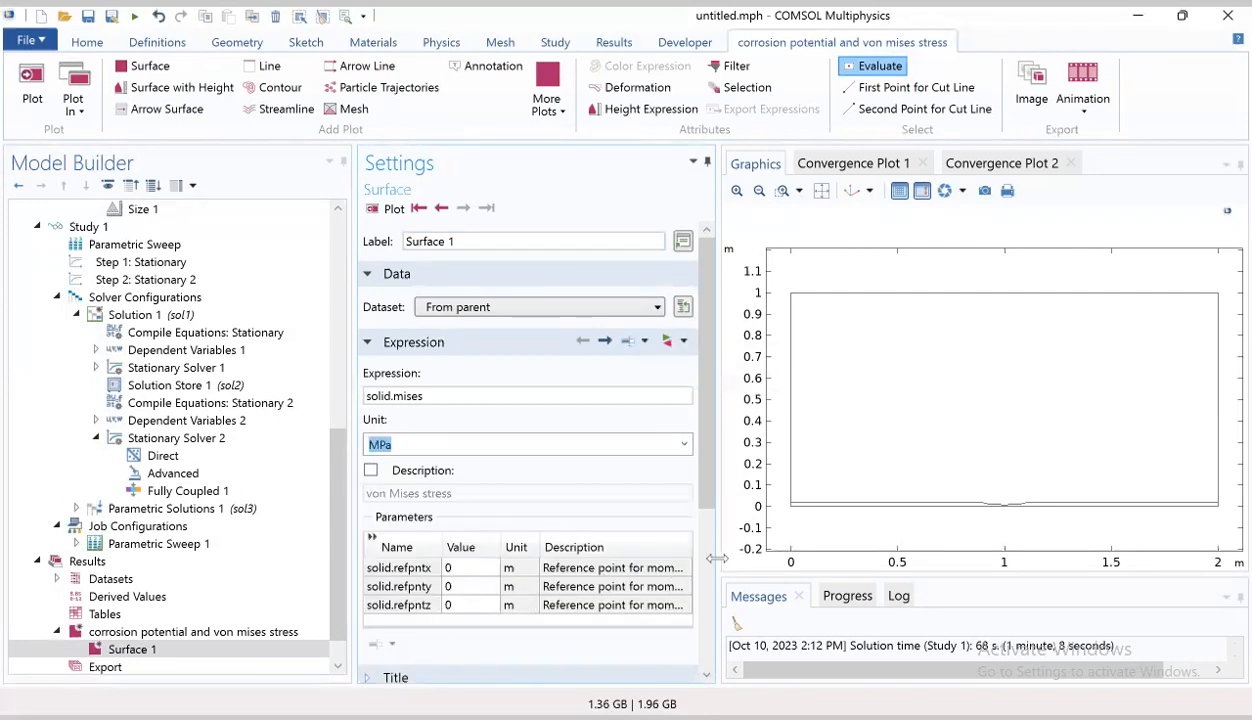
Step: Add a second Surface plot to the corrosion potential and von mises stress group, with the expression -phil
click(167, 636)
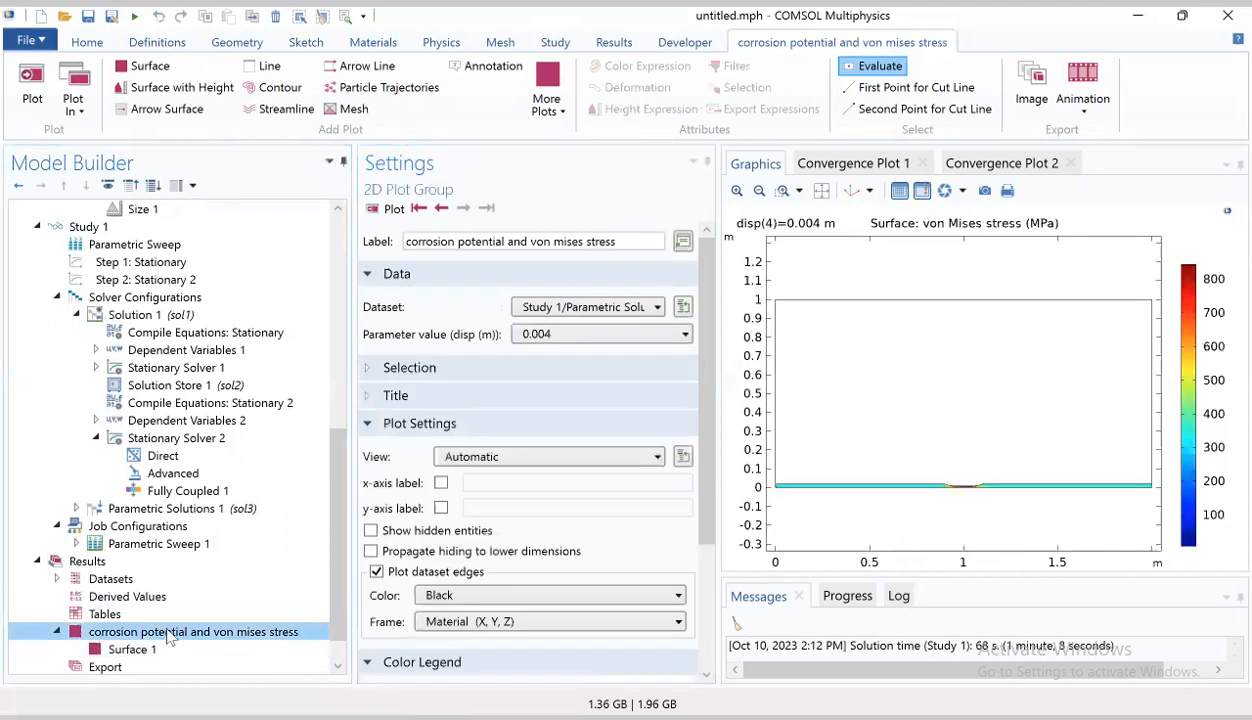
click(133, 75)
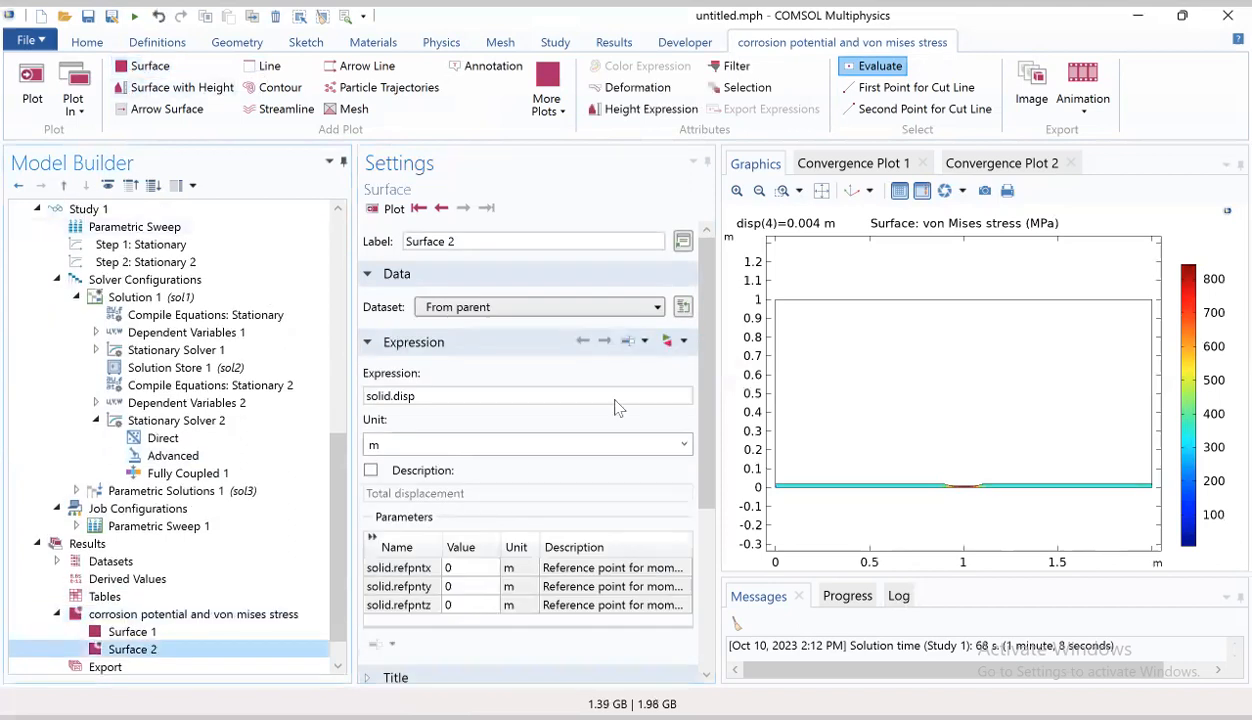
double_click(490, 391)
click(490, 391)
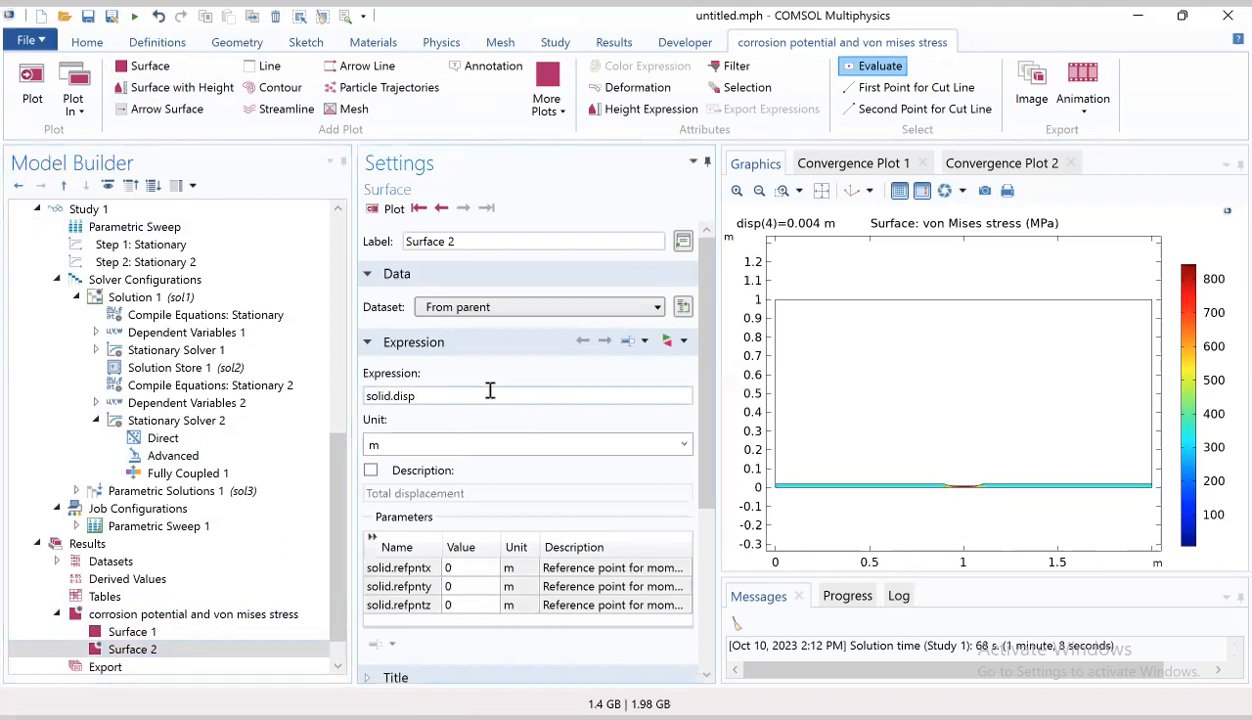
triple_click(490, 391)
click(490, 391)
triple_click(490, 391)
double_click(490, 391)
double_click(490, 391)
click(490, 391)
double_click(490, 391)
click(490, 391)
double_click(490, 391)
click(490, 391)
double_click(490, 391)
click(490, 391)
double_click(490, 391)
click(490, 391)
double_click(490, 391)
click(490, 391)
double_click(490, 391)
click(490, 391)
double_click(490, 391)
click(490, 391)
double_click(490, 391)
click(490, 391)
triple_click(429, 395)
click(429, 395)
double_click(429, 395)
click(429, 395)
double_click(429, 395)
click(429, 395)
triple_click(435, 392)
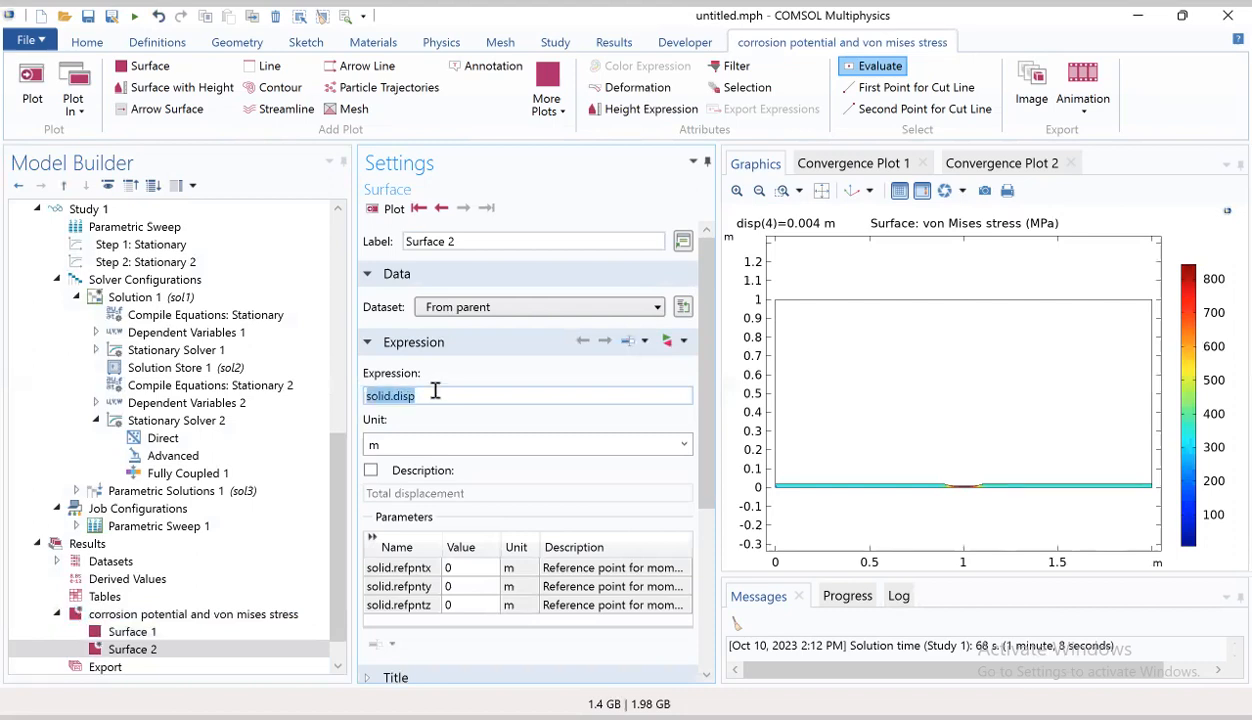
text(-phil)
key(Return)
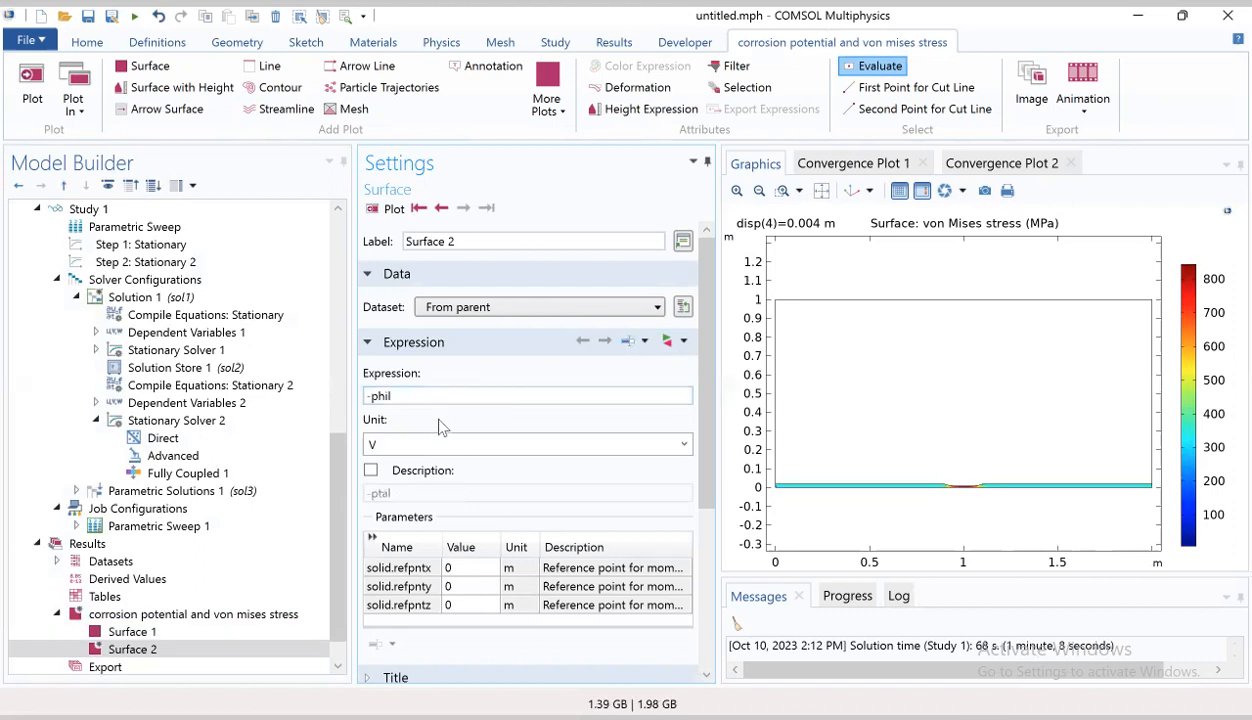
Step: Enable a manual color range for Surface 2 with minimum -0.733 and maximum -0.724
scroll(450, 485, down, 5)
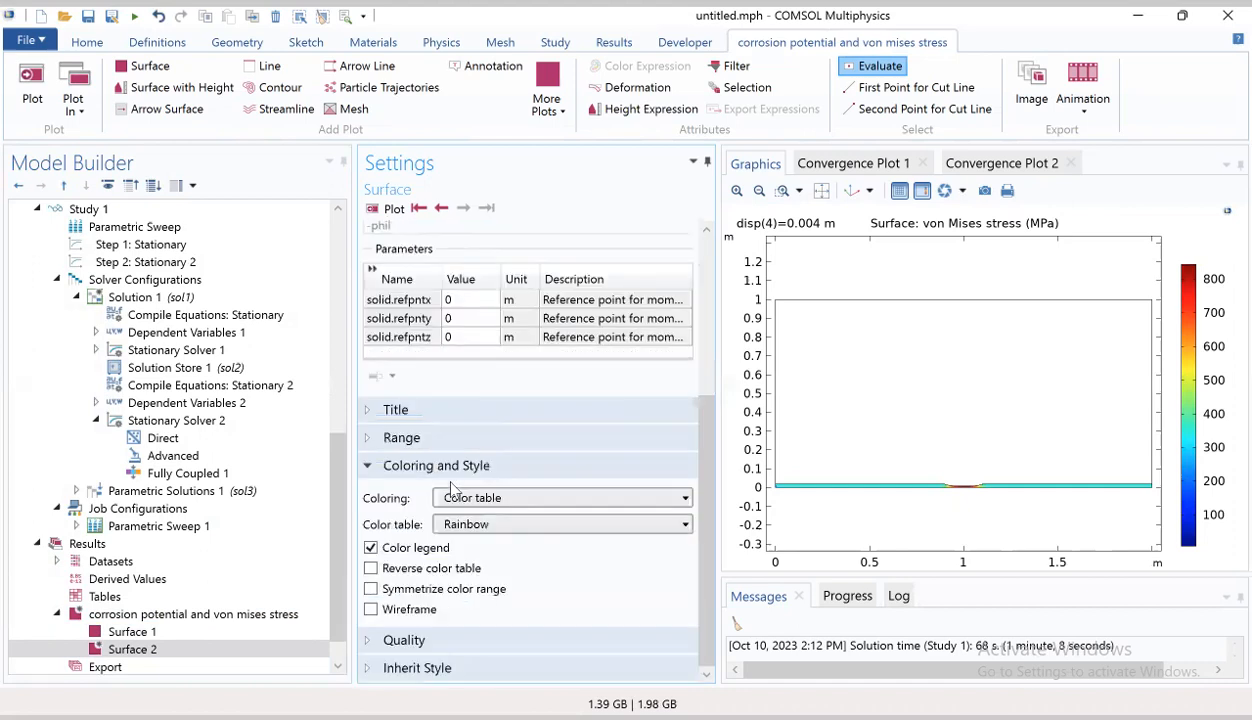
click(370, 441)
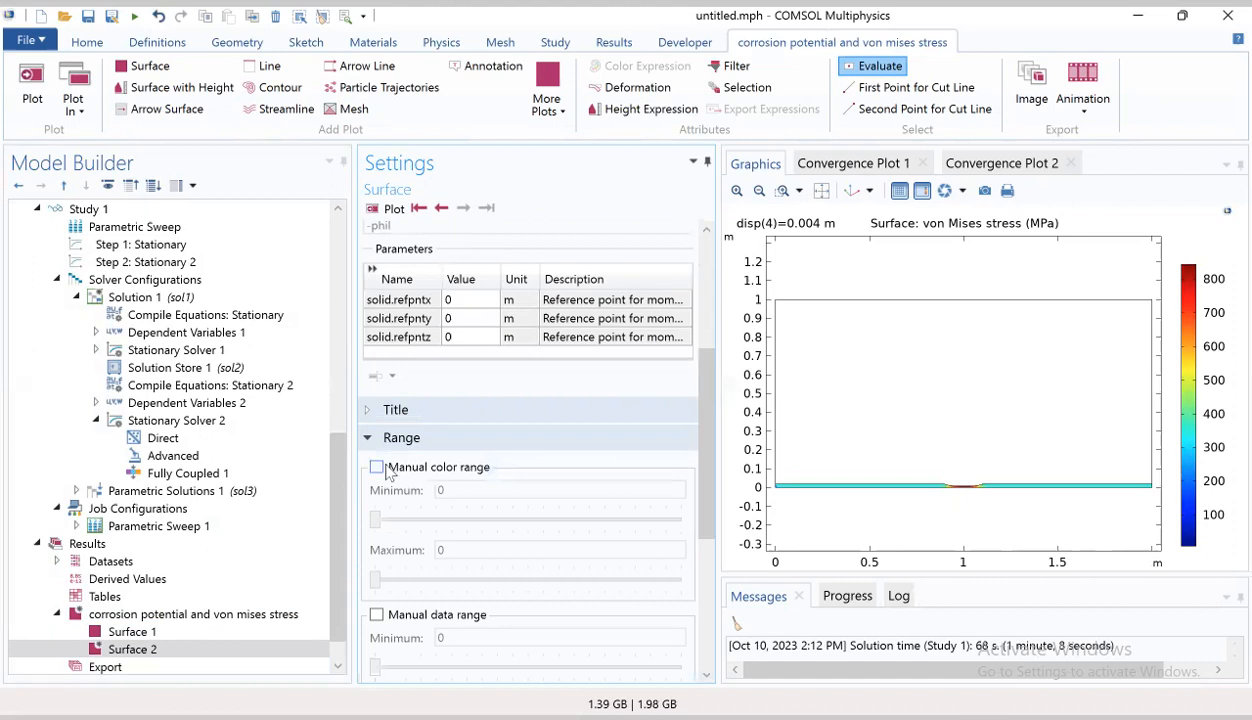
click(377, 467)
double_click(456, 491)
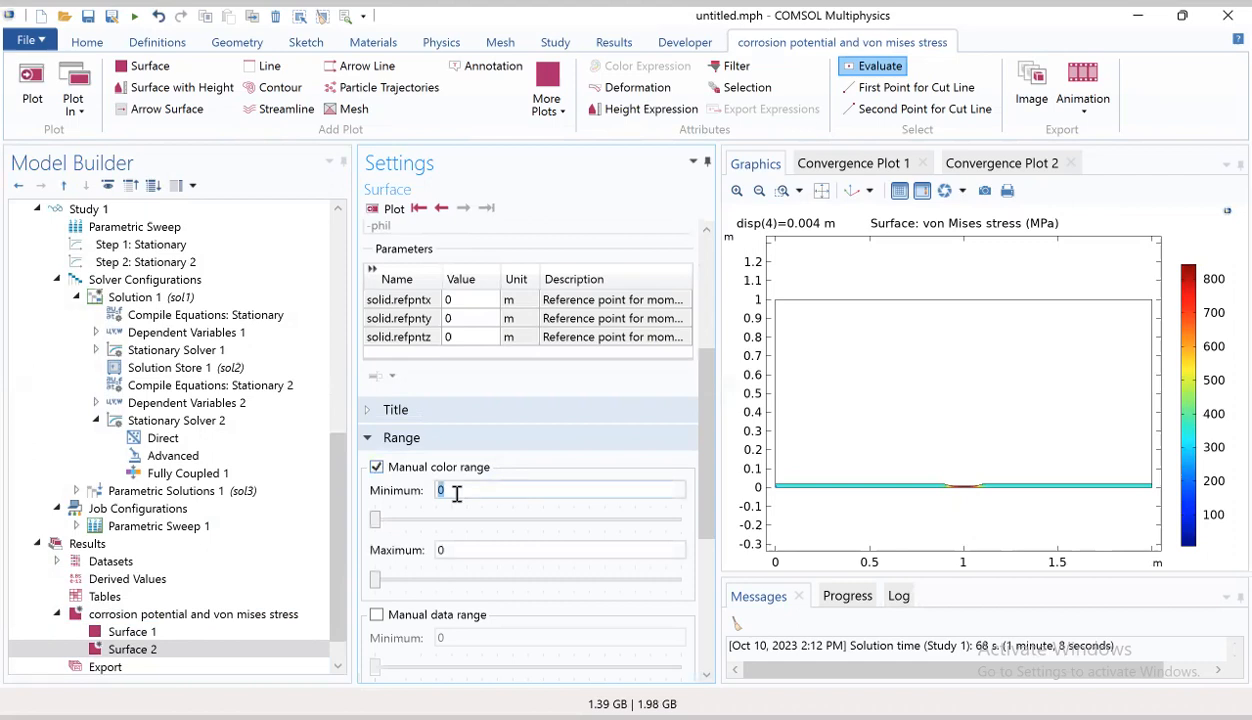
text(-0.733)
double_click(452, 551)
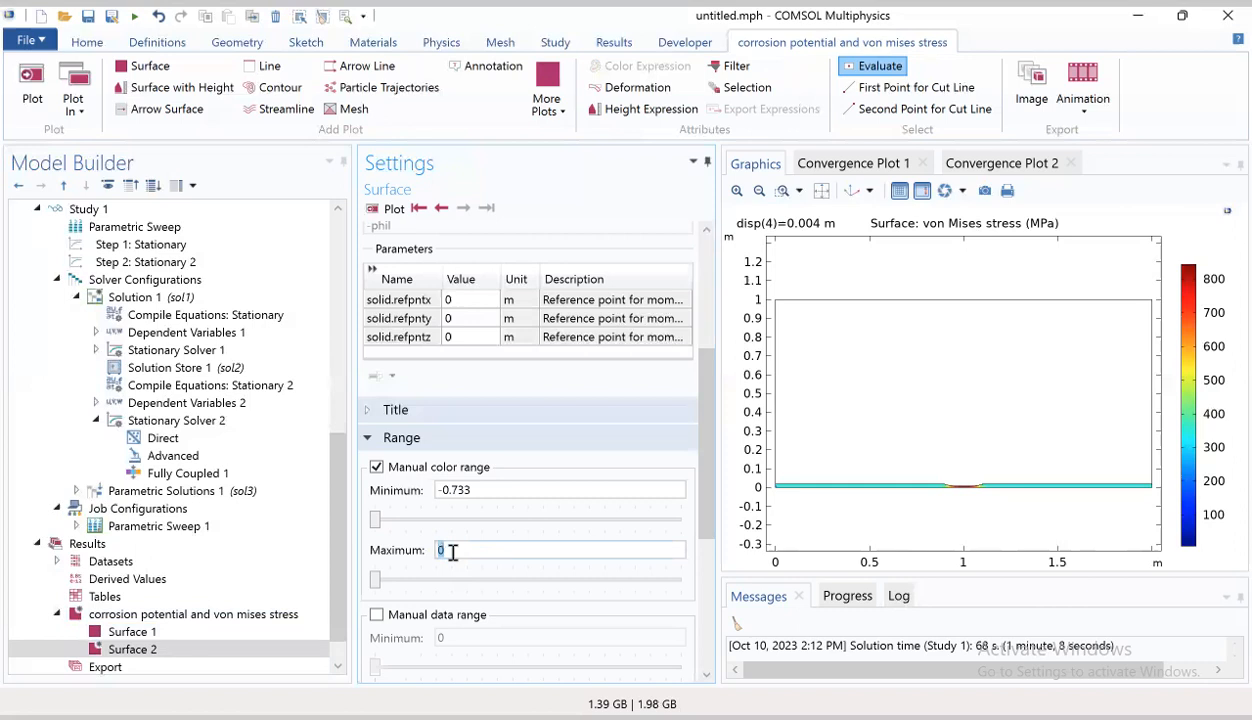
text(-0.724)
Step: Reverse the color table of Surface 2 and show the combined corrosion potential and von Mises stress plot
click(705, 597)
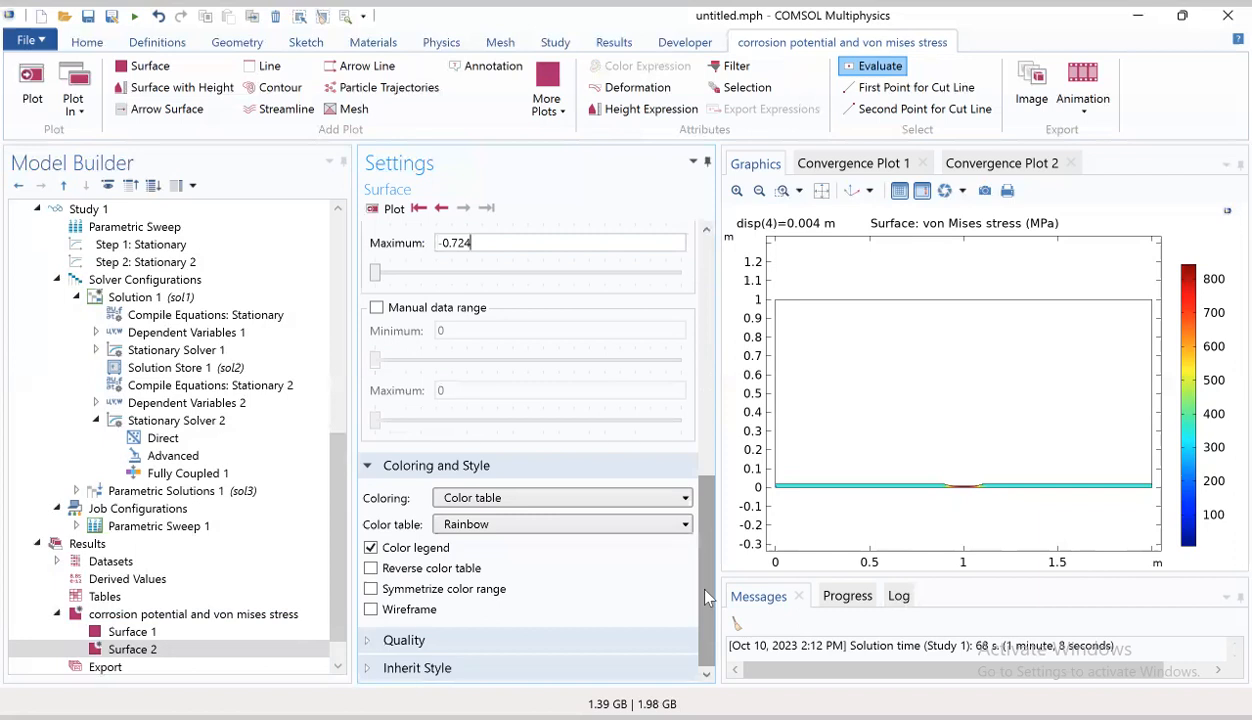
click(371, 568)
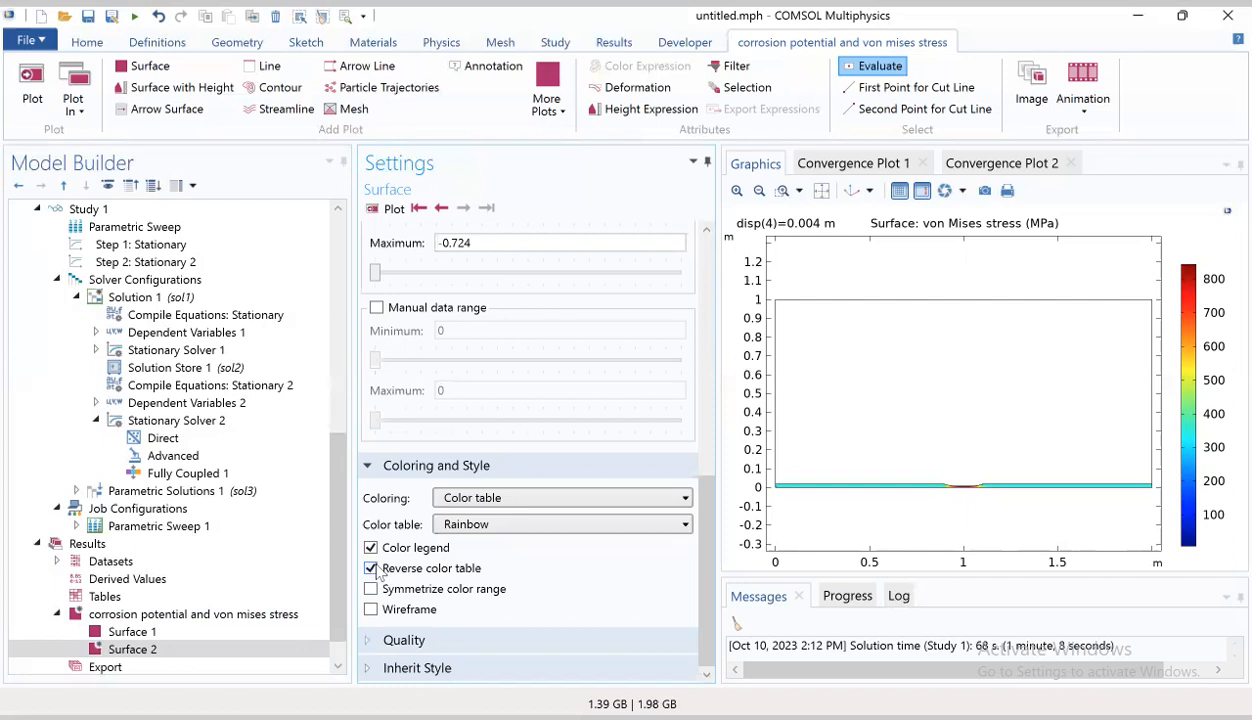
click(192, 615)
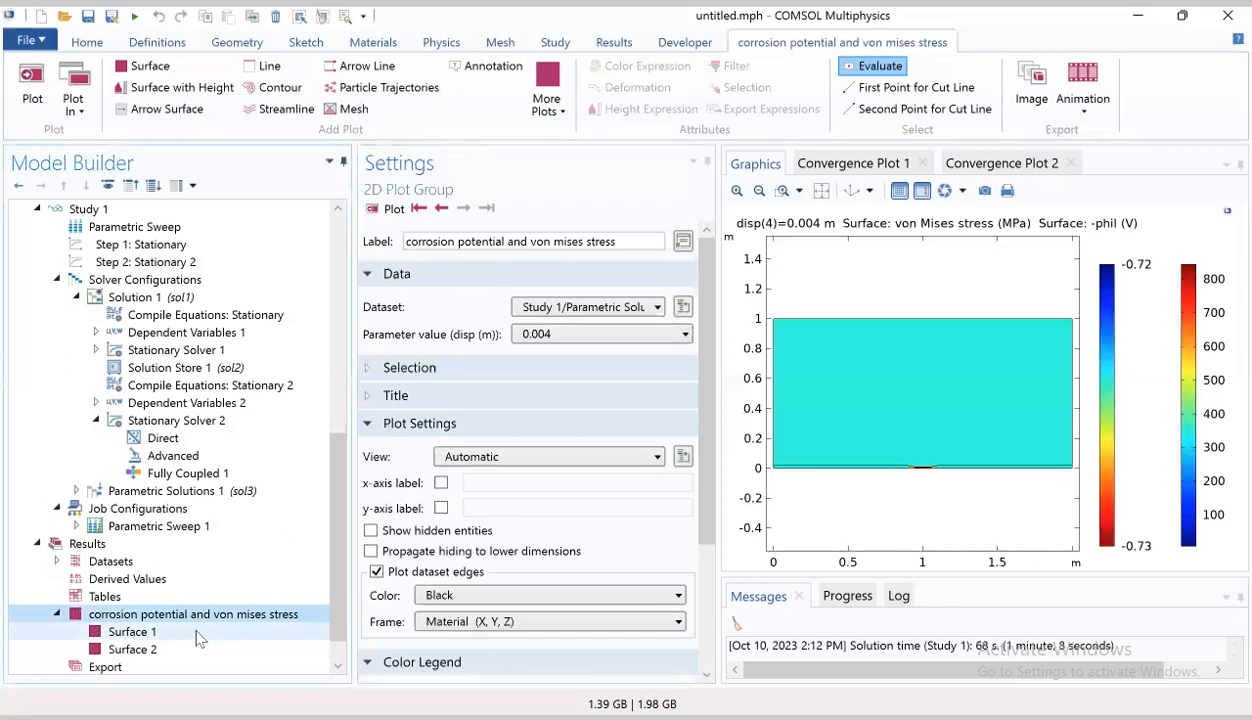
Step: Add a 1D plot group labeled "von mises stress" that uses the Study 1/Parametric Solutions 1 dataset
click(87, 544)
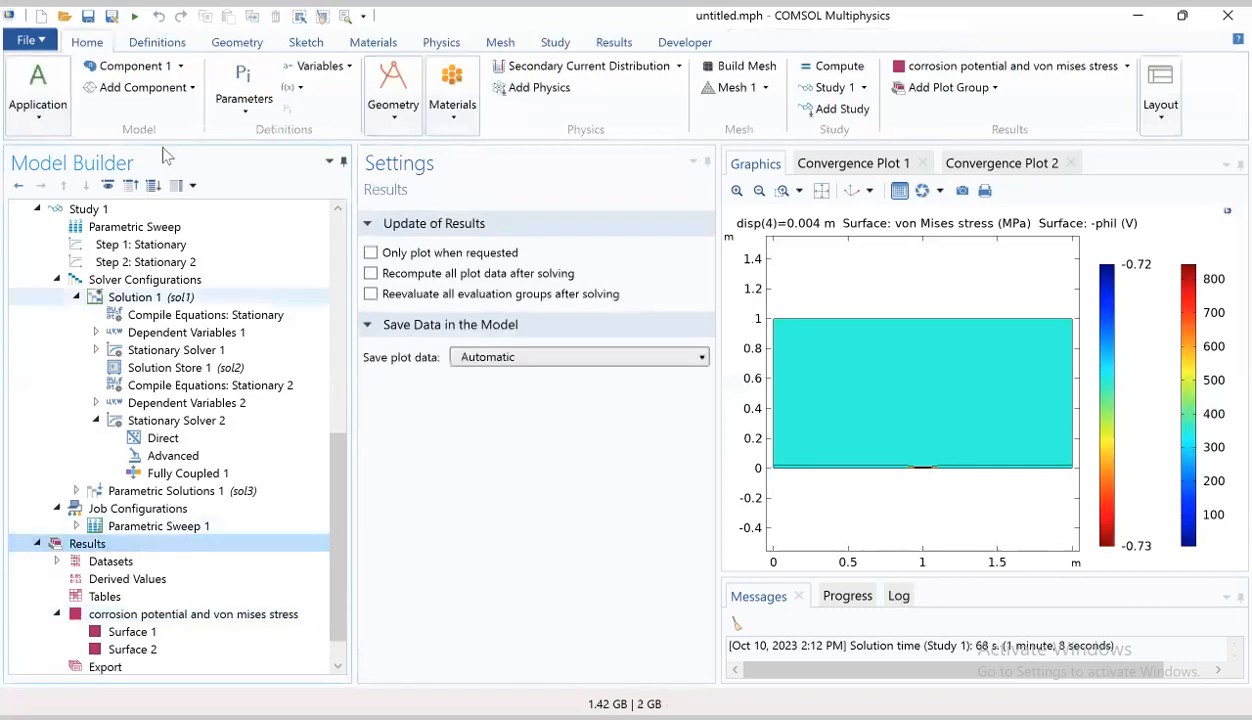
click(605, 44)
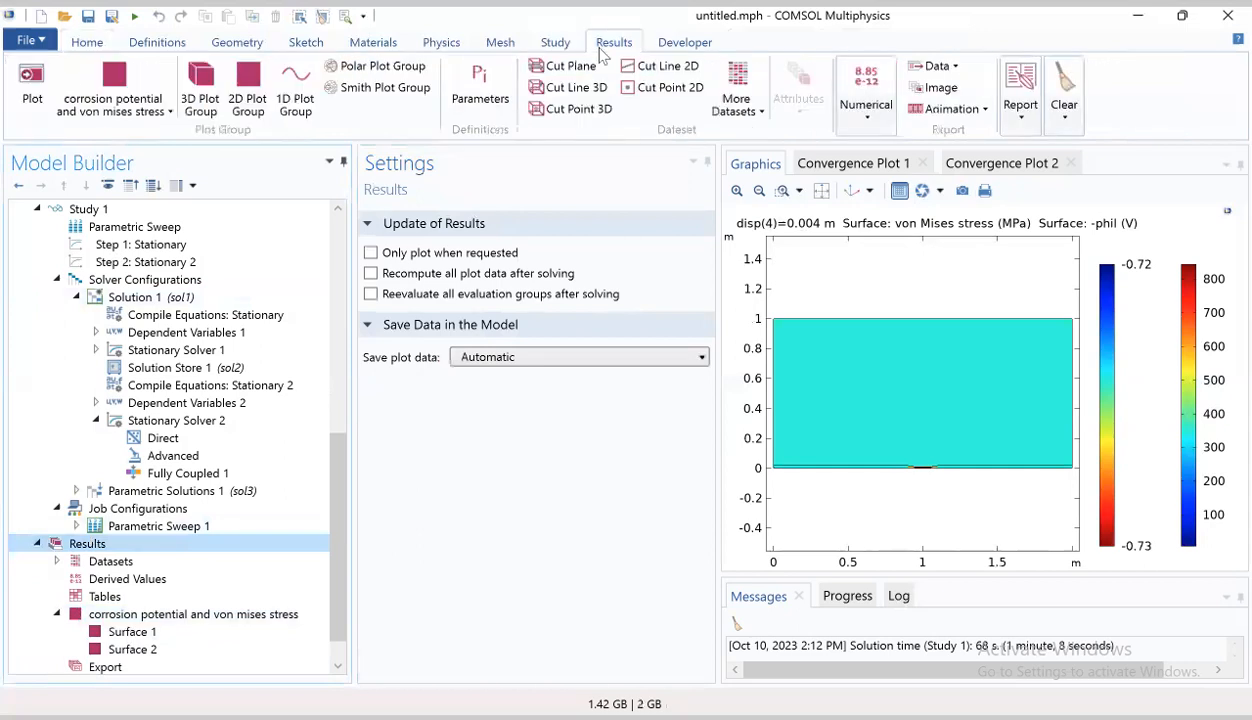
click(296, 104)
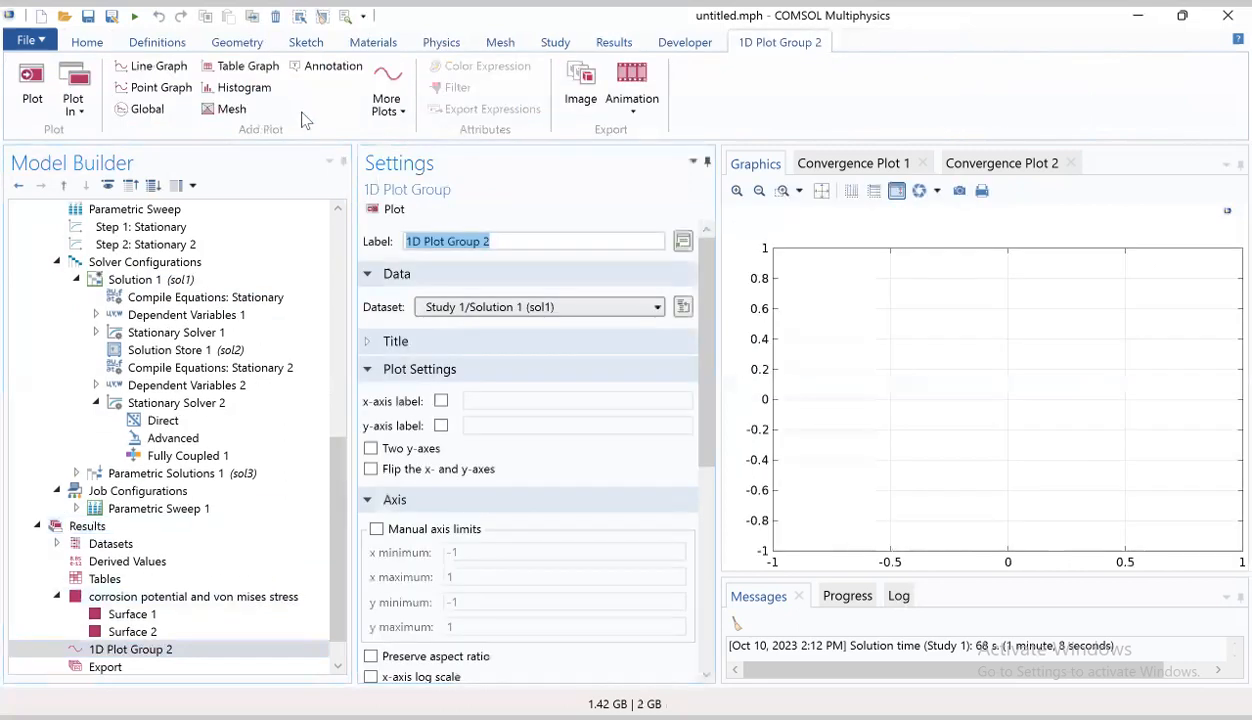
text(vo)
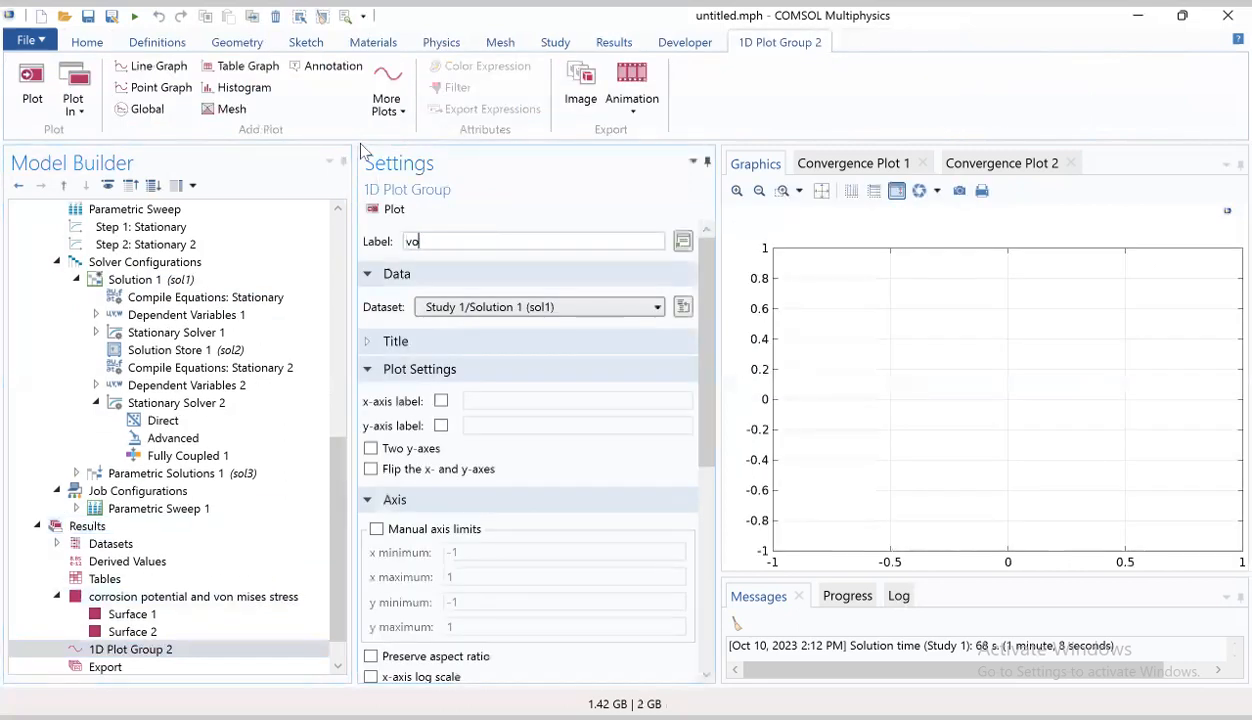
text(n misese)
key(BackSpace)
text(stress)
click(472, 312)
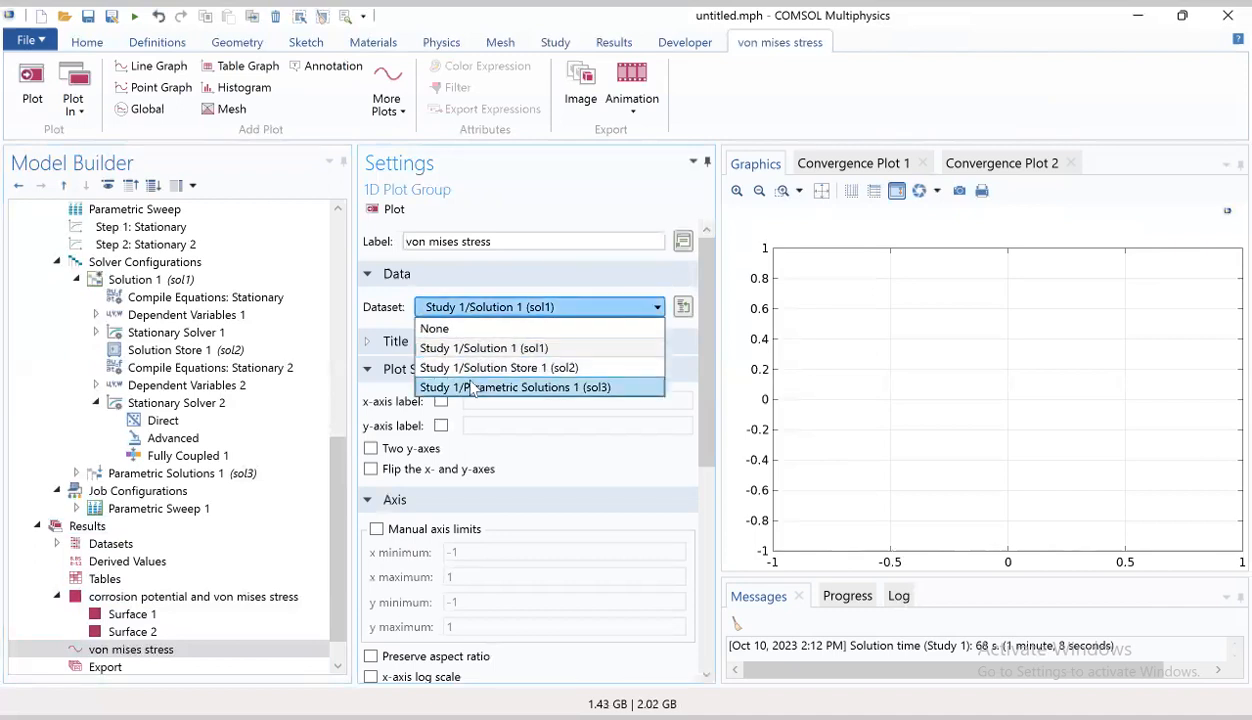
click(476, 387)
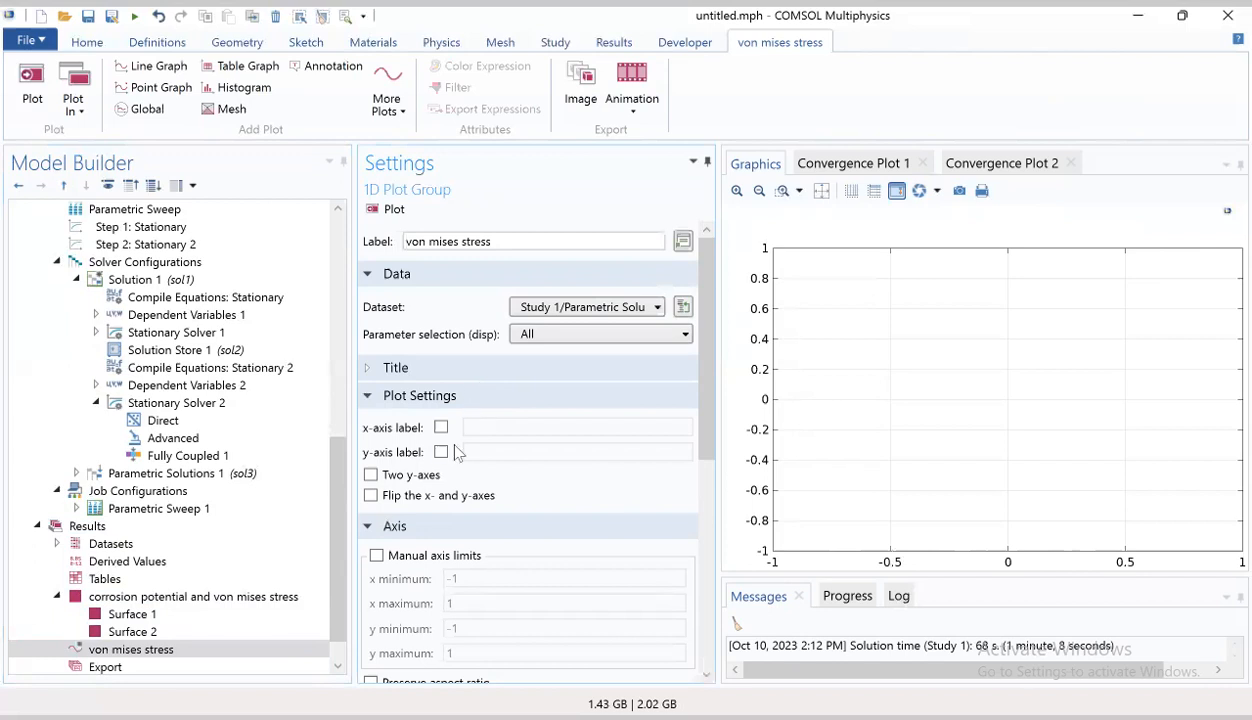
Step: Give the von mises stress plot group a custom x-axis label reading "defect length (mm)"
click(441, 427)
click(478, 427)
text(defect length )
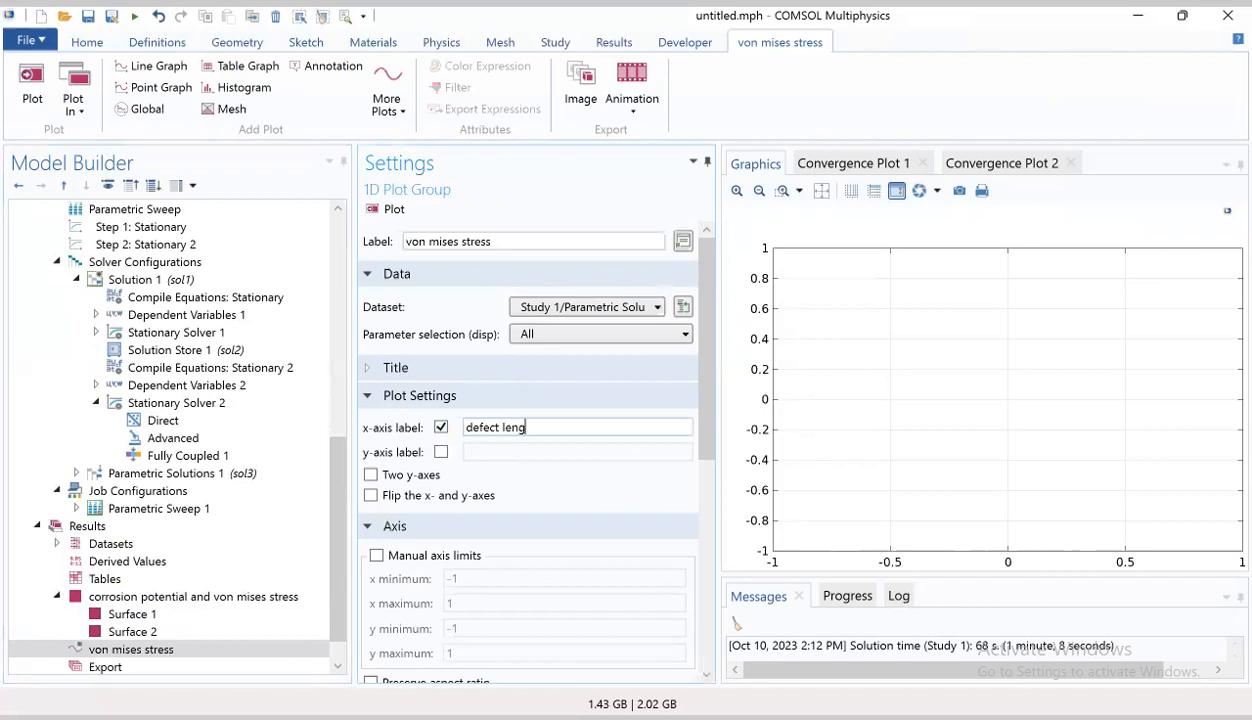
text(//9mm)
key(BackSpace)
key(BackSpace)
key(BackSpace)
key(BackSpace)
key(BackSpace)
key(BackSpace)
text((mm))
scroll(432, 543, down, 5)
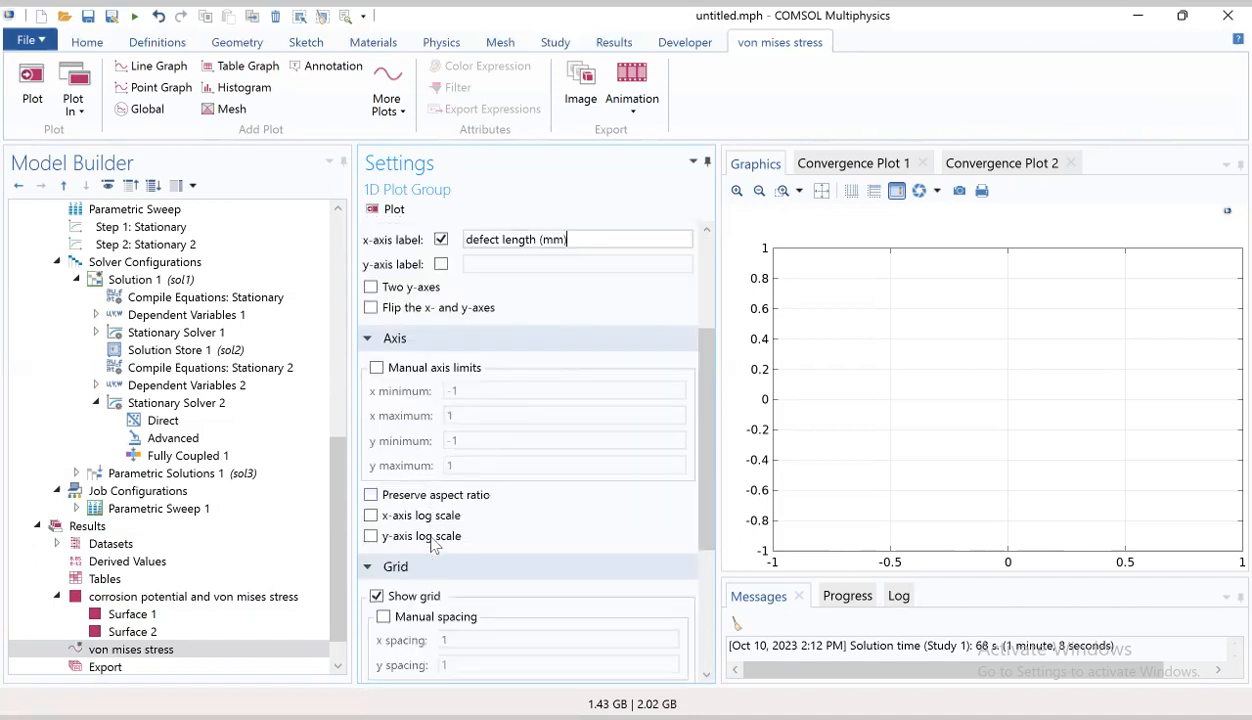
Step: Add a Line Graph to the von mises stress group and select defect boundaries 9 and 10 for it
click(112, 651)
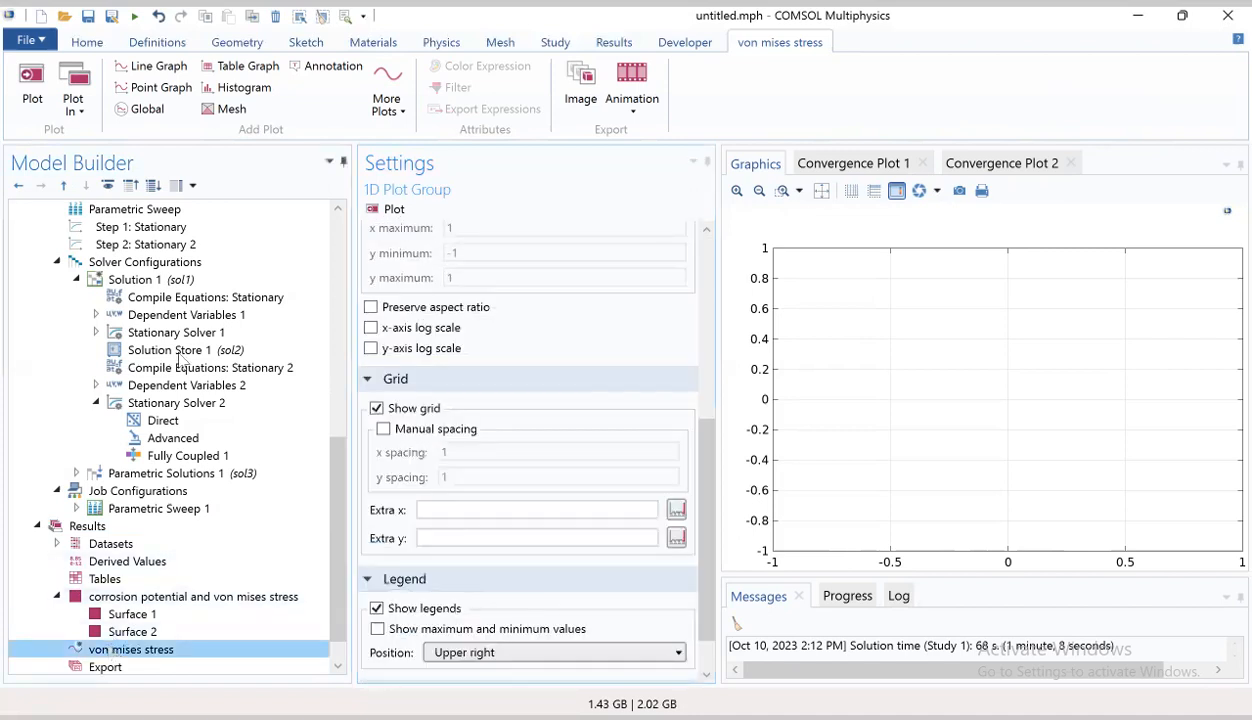
click(161, 69)
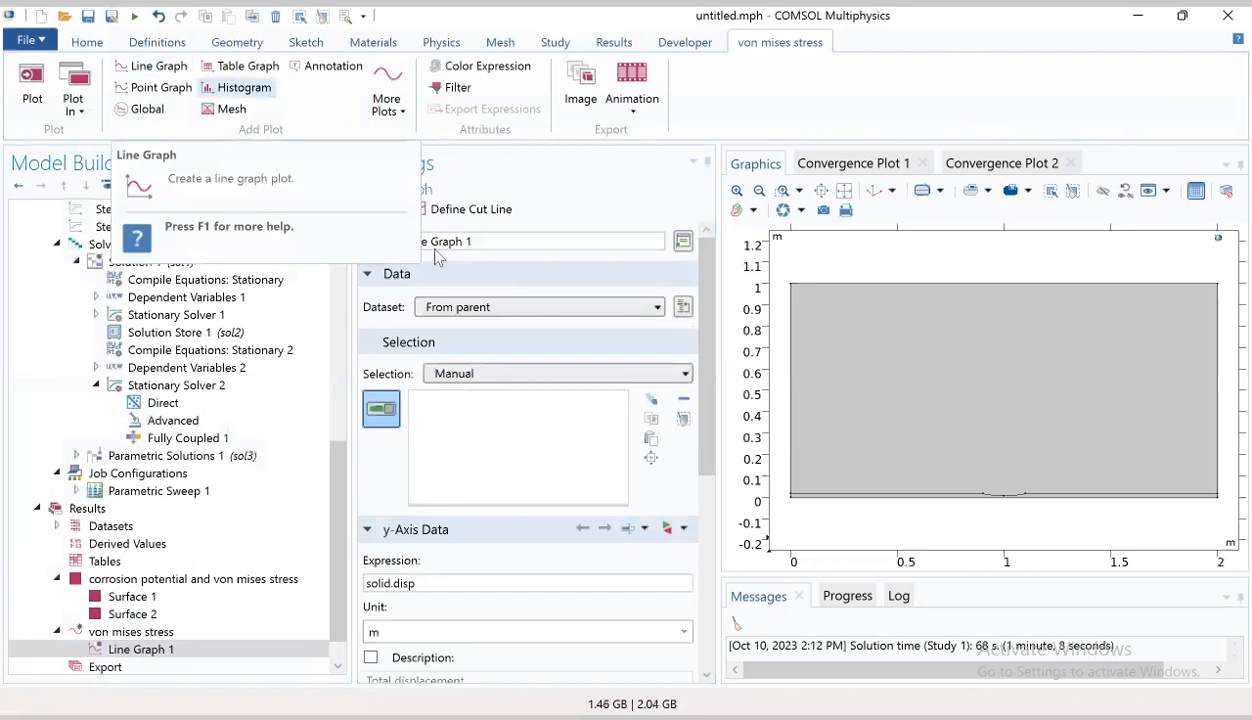
click(998, 503)
click(1015, 497)
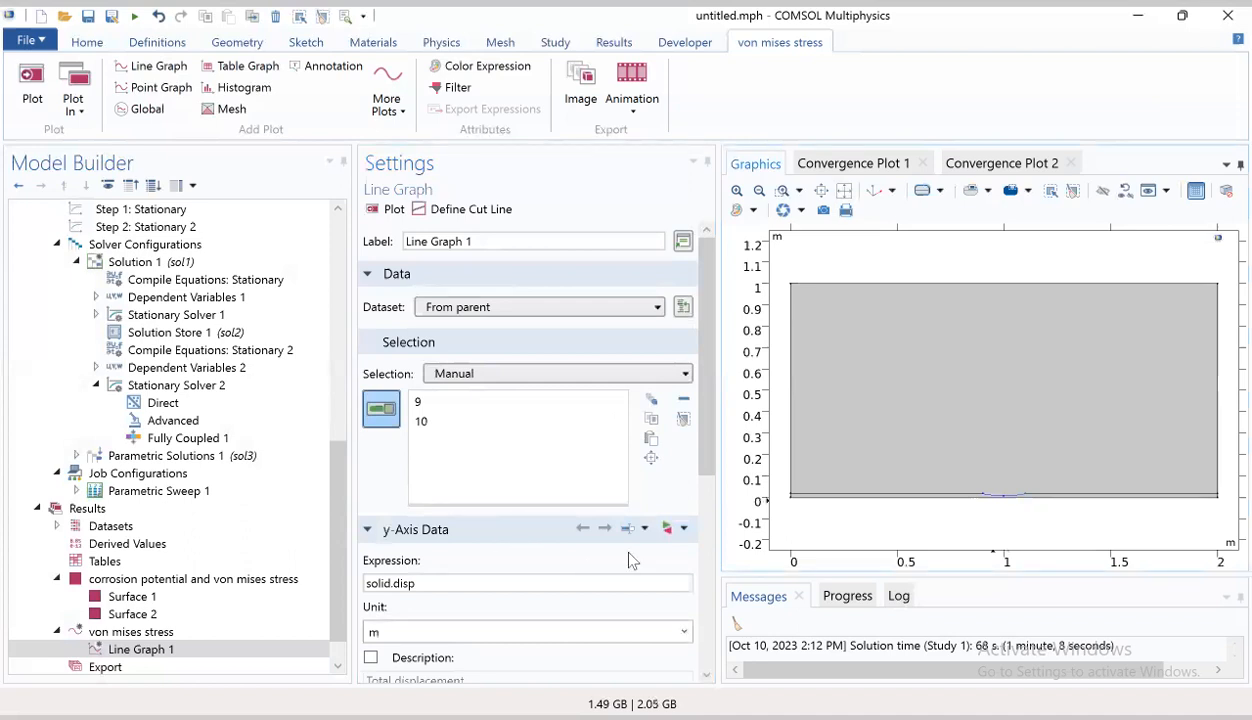
Step: Set the line graph's y-axis expression to the Solid Mechanics von Mises stress, solid.mises
click(667, 529)
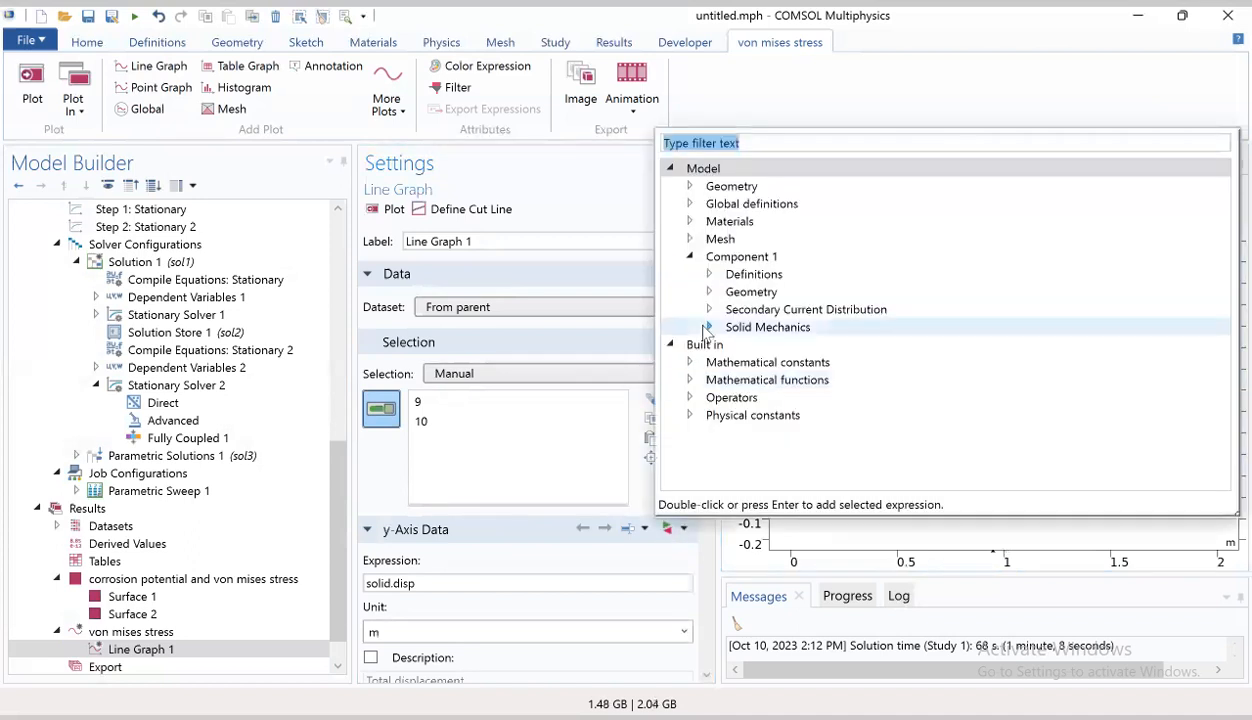
click(708, 328)
scroll(720, 365, down, 2)
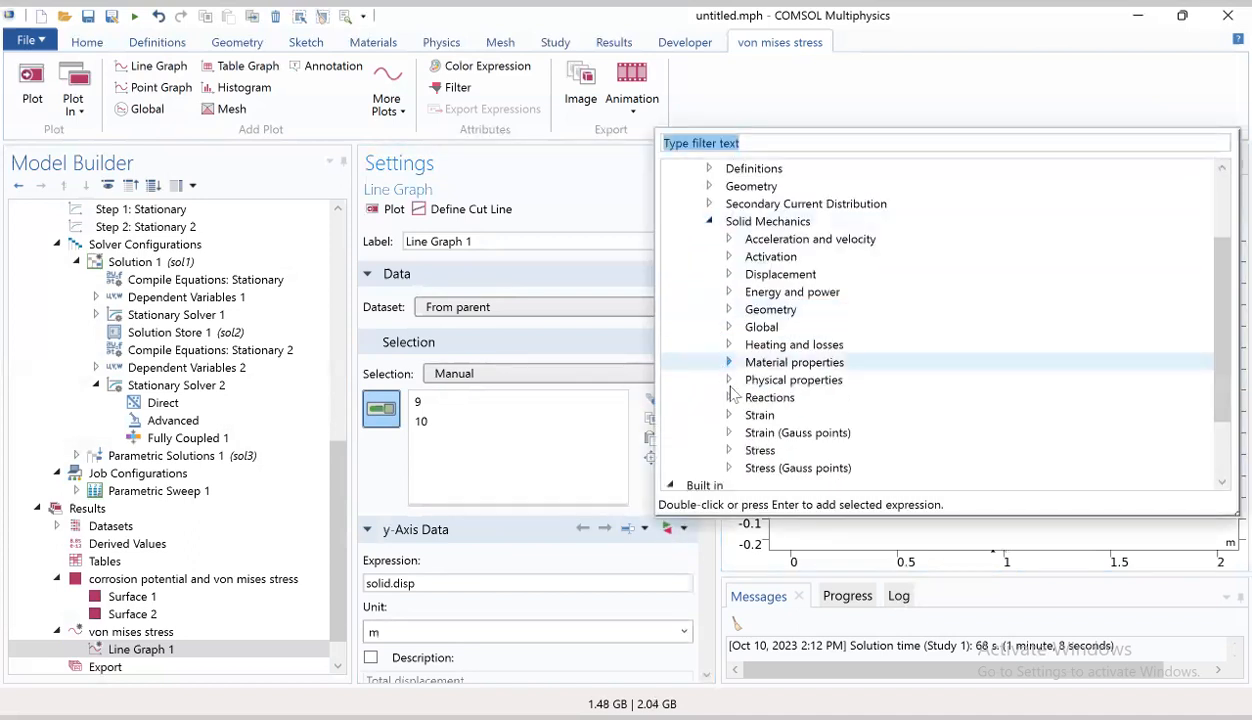
click(729, 450)
scroll(740, 454, down, 7)
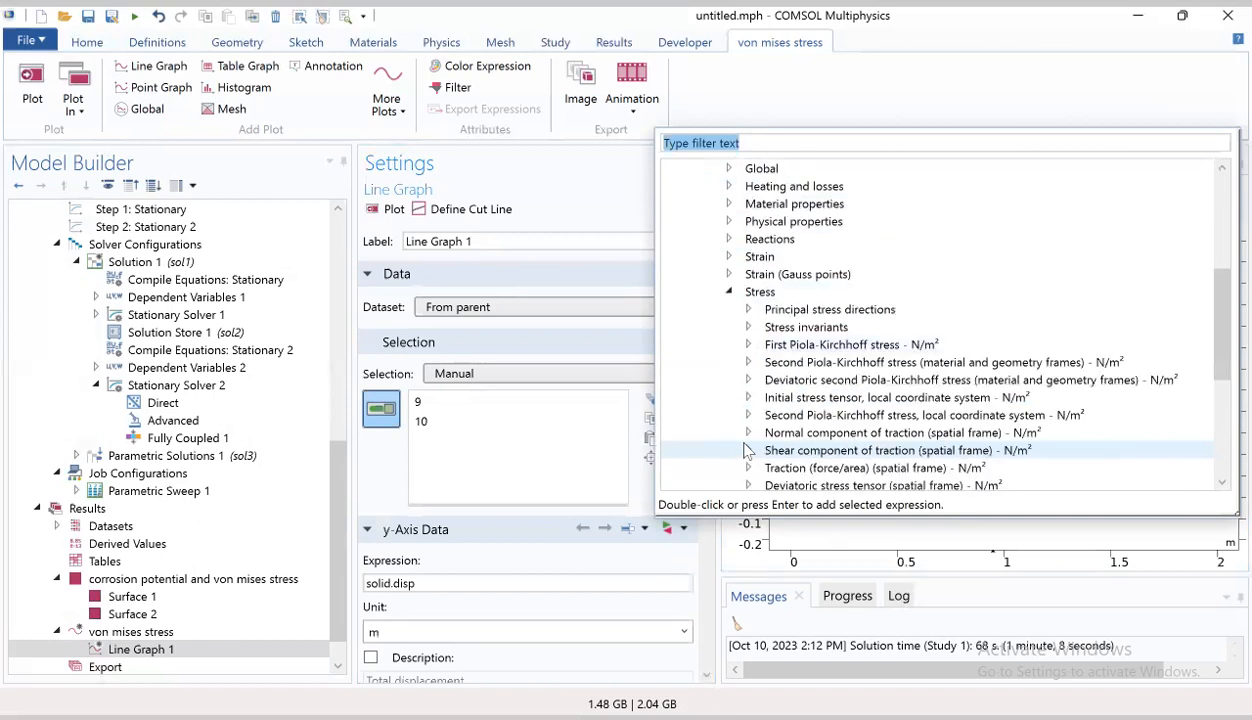
scroll(749, 452, down, 1)
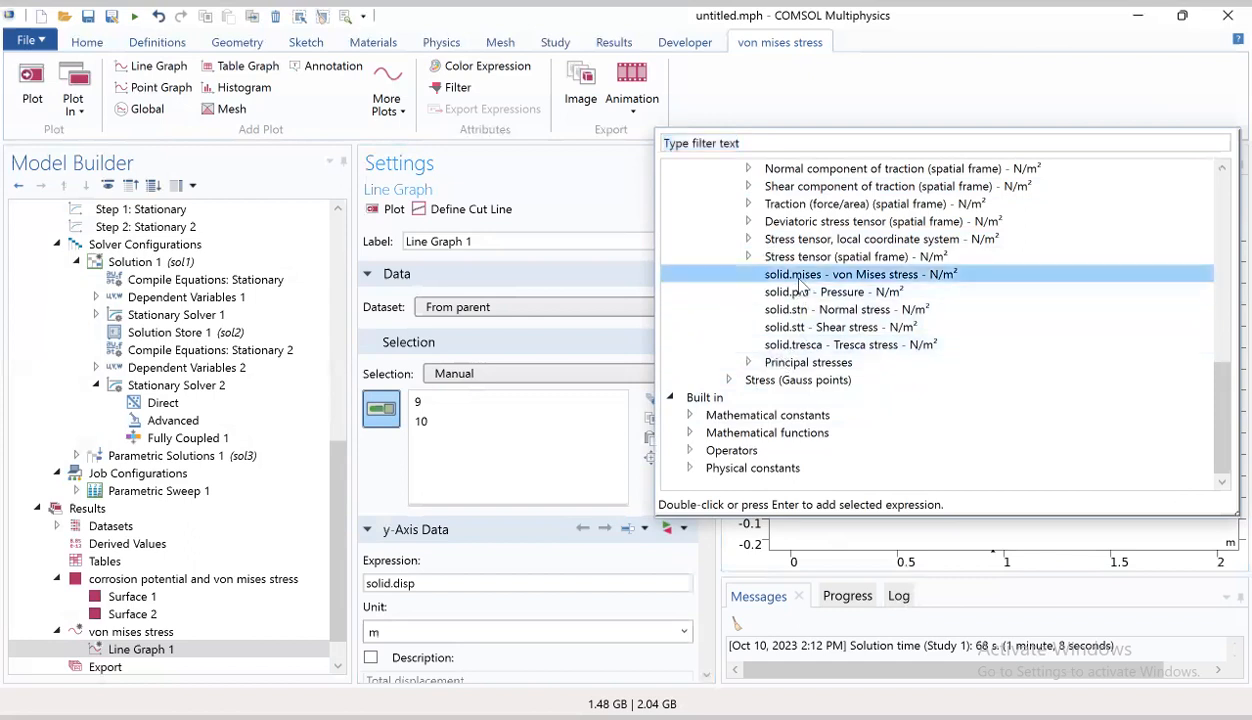
double_click(781, 274)
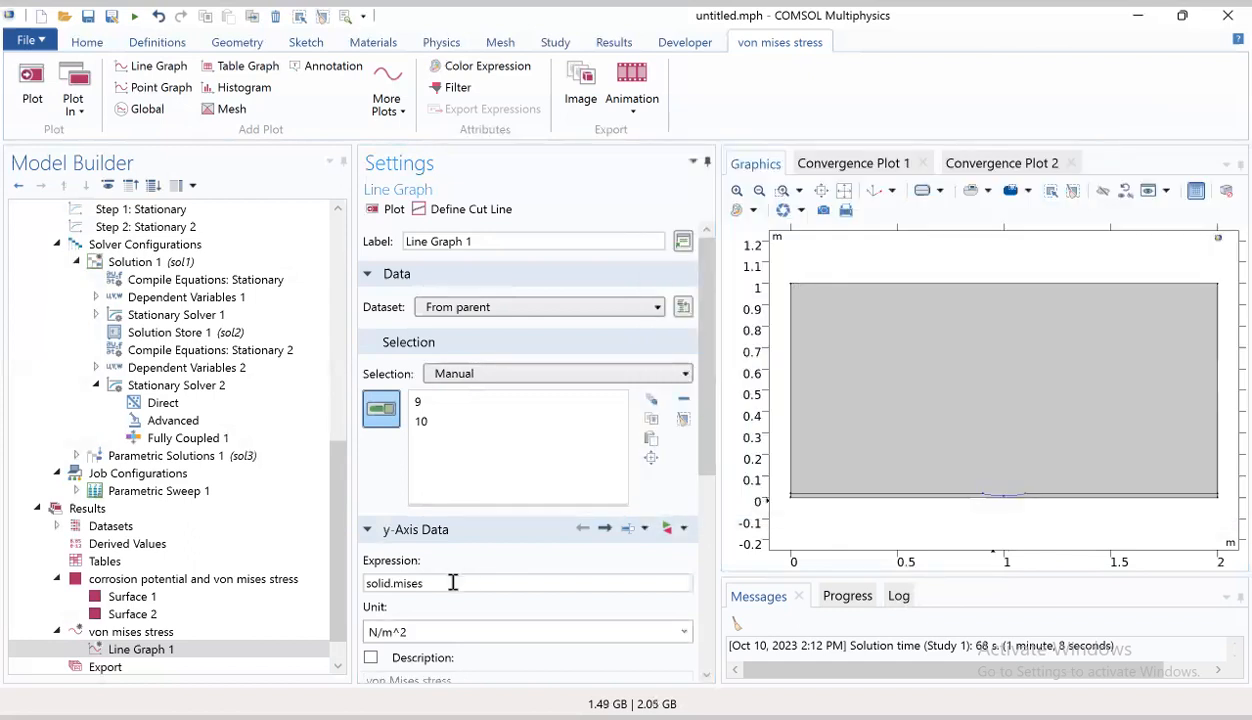
Step: Set the unit of the von Mises line graph's y-axis data to MPa
scroll(452, 577, down, 3)
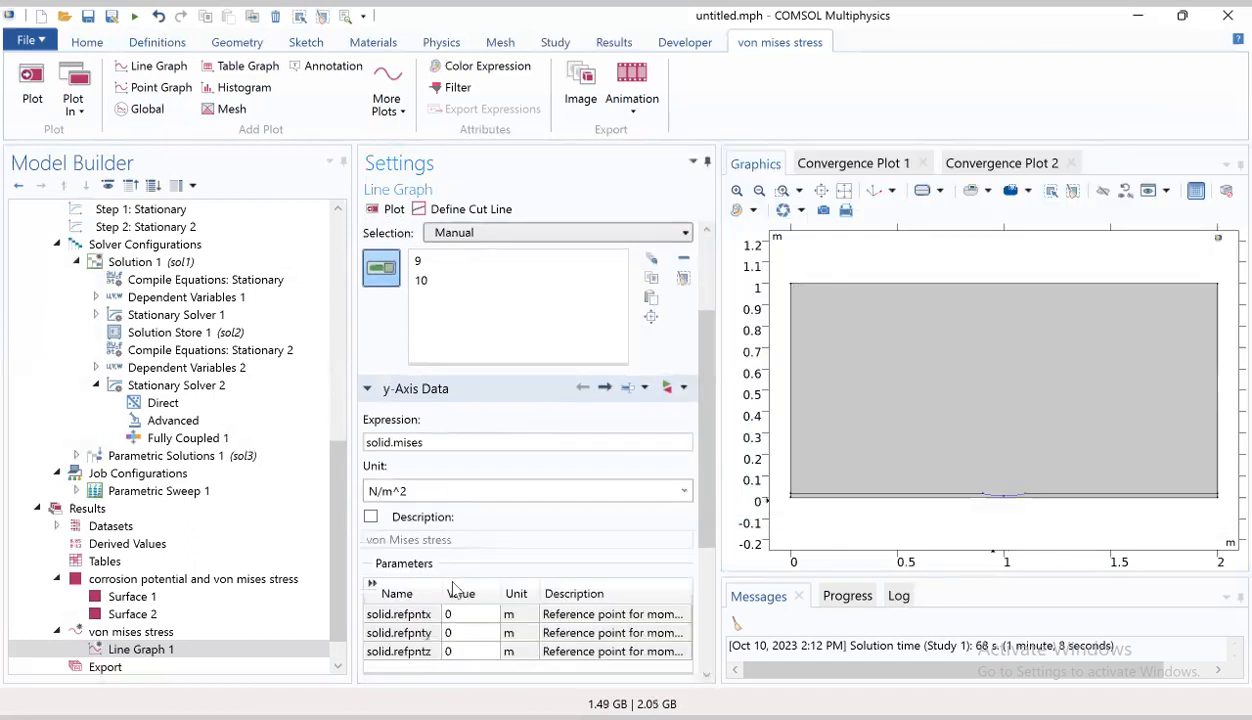
click(682, 491)
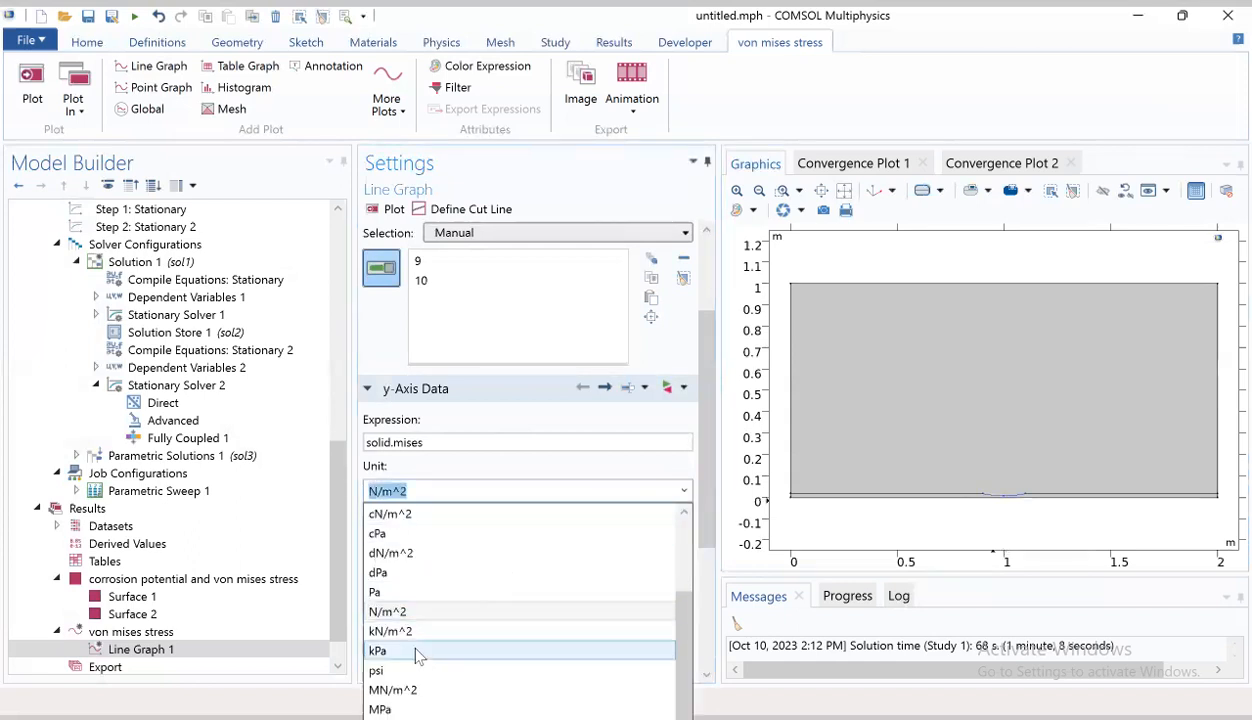
click(379, 703)
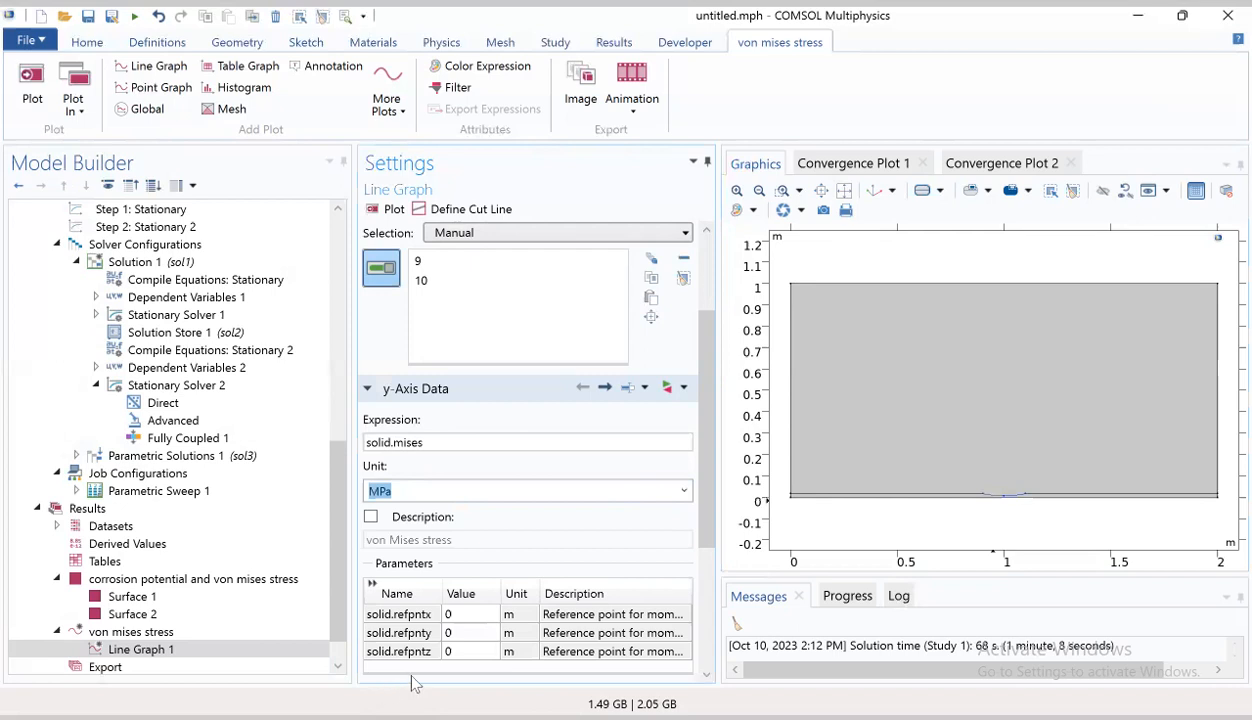
Step: Set the line graph's x-axis data to the expression x with mm as its unit
scroll(683, 605, down, 3)
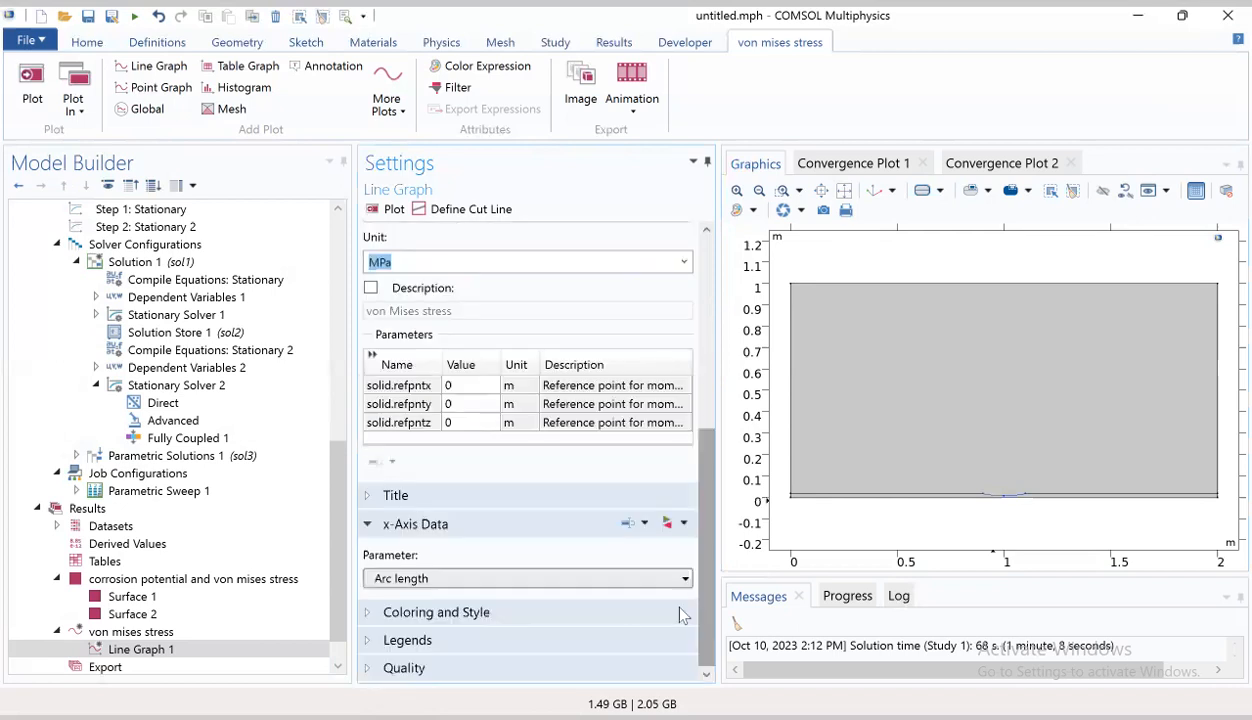
click(449, 579)
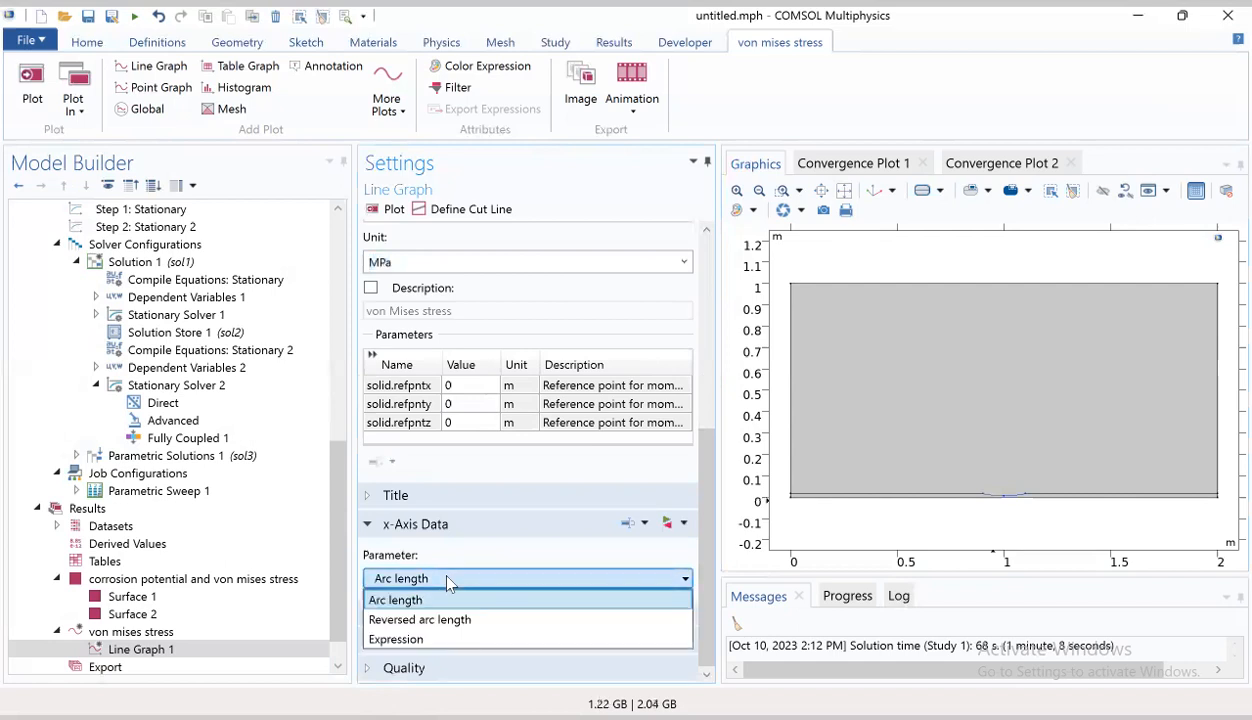
click(449, 579)
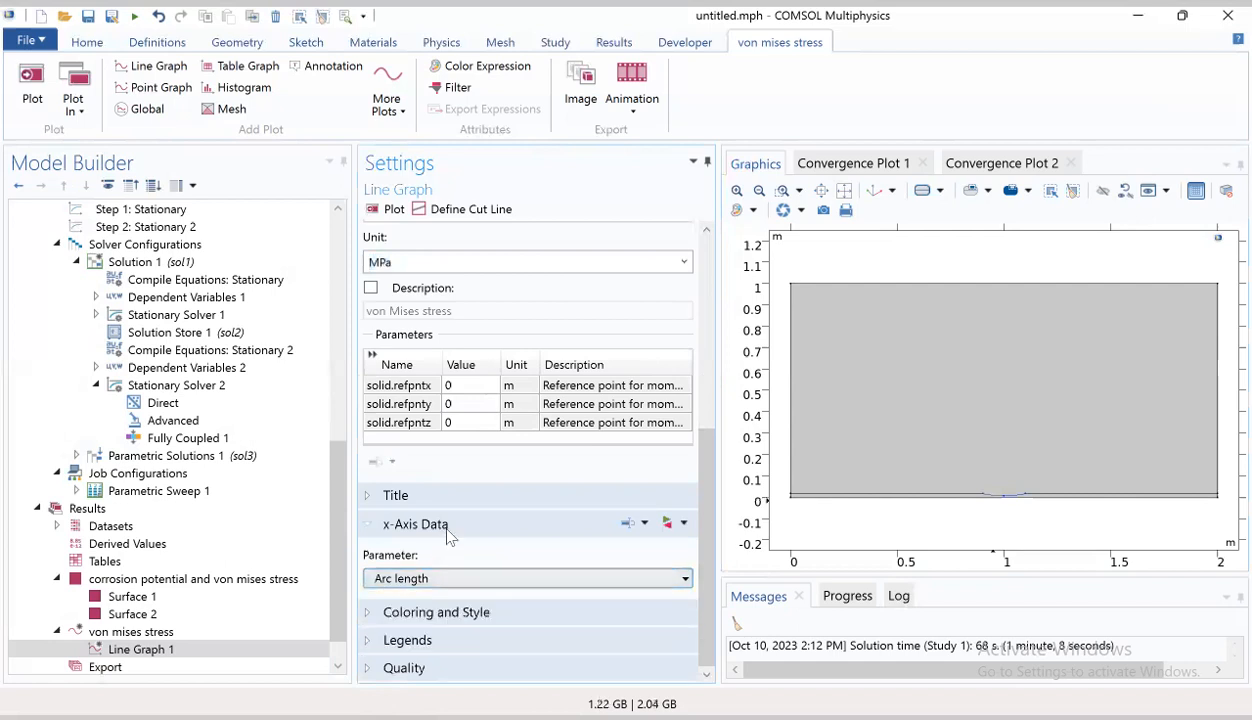
click(683, 528)
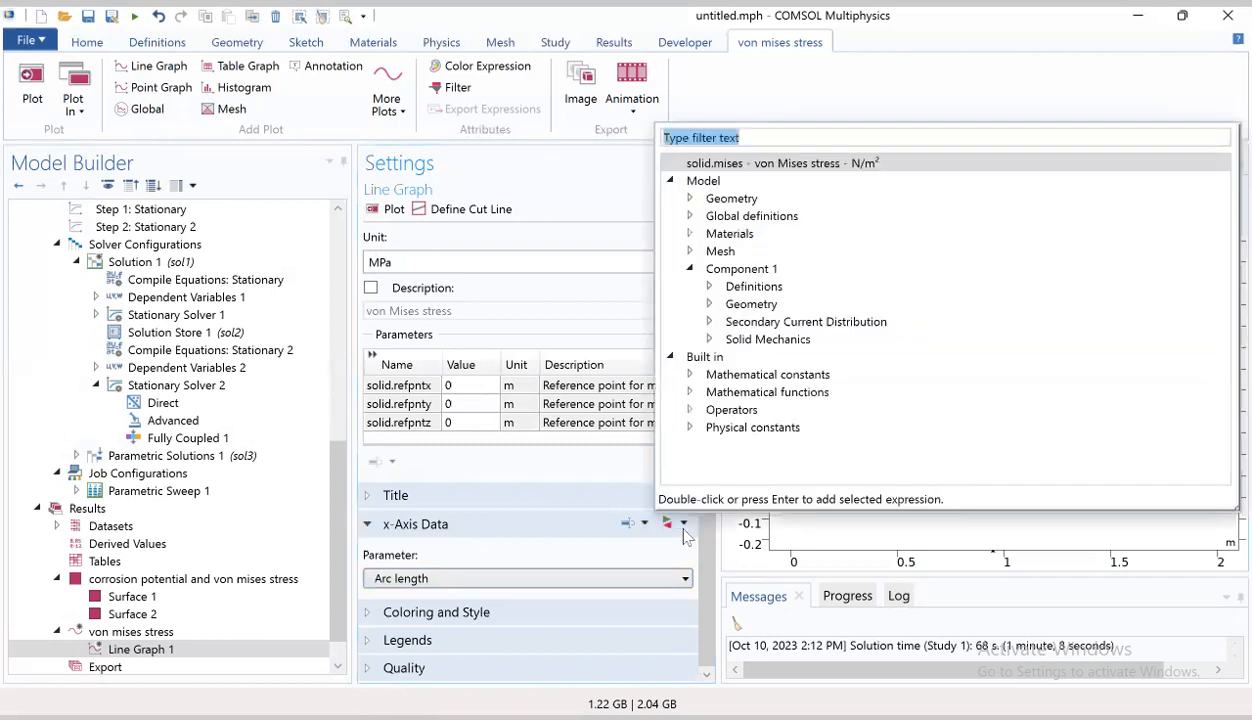
text(x)
key(Return)
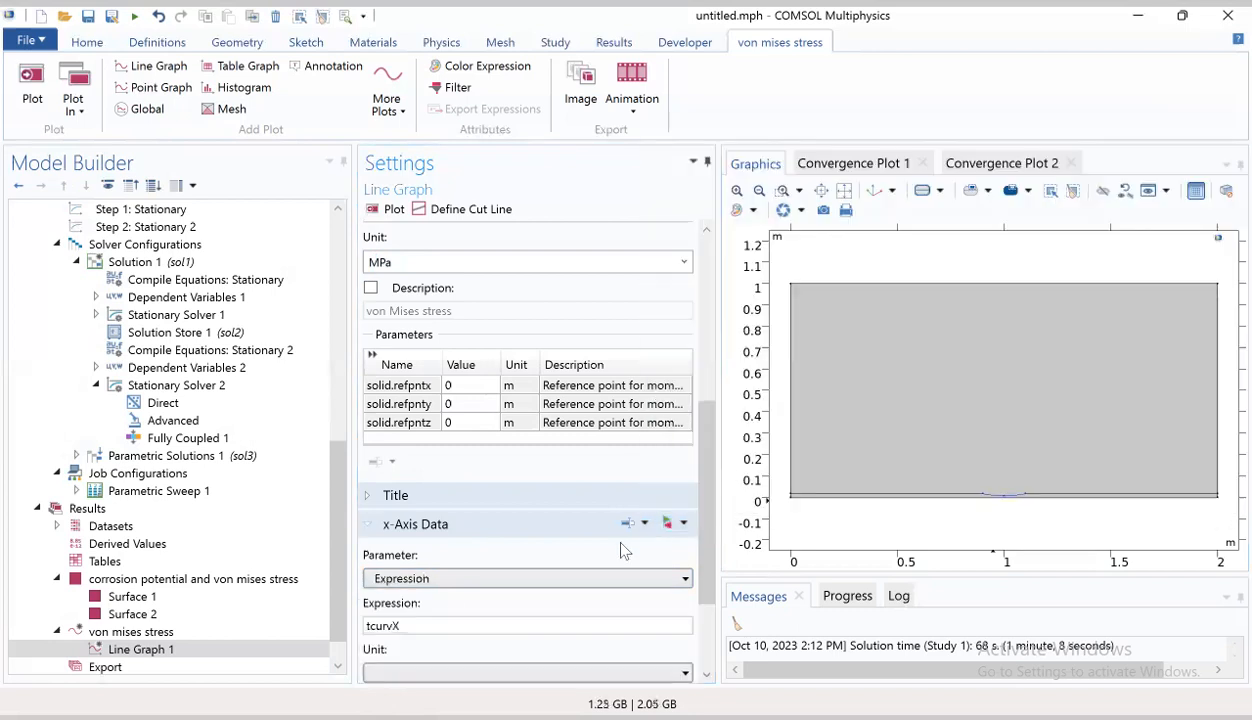
double_click(411, 626)
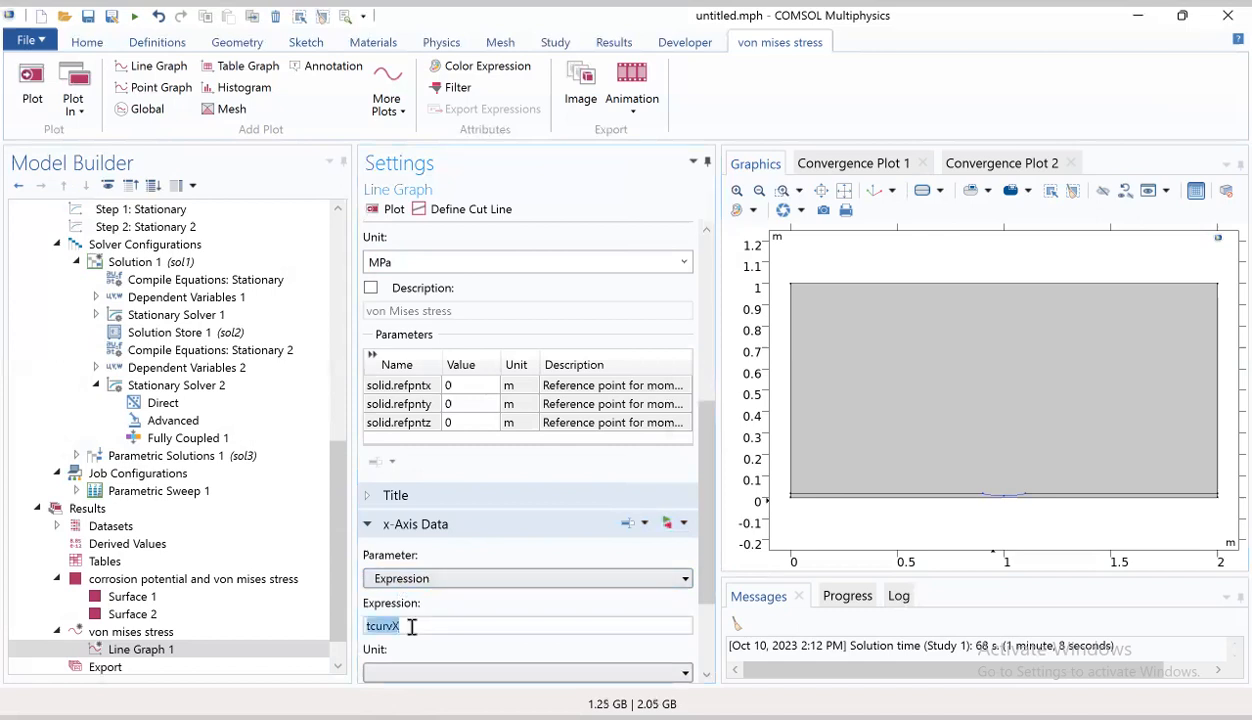
text(x)
scroll(483, 566, down, 3)
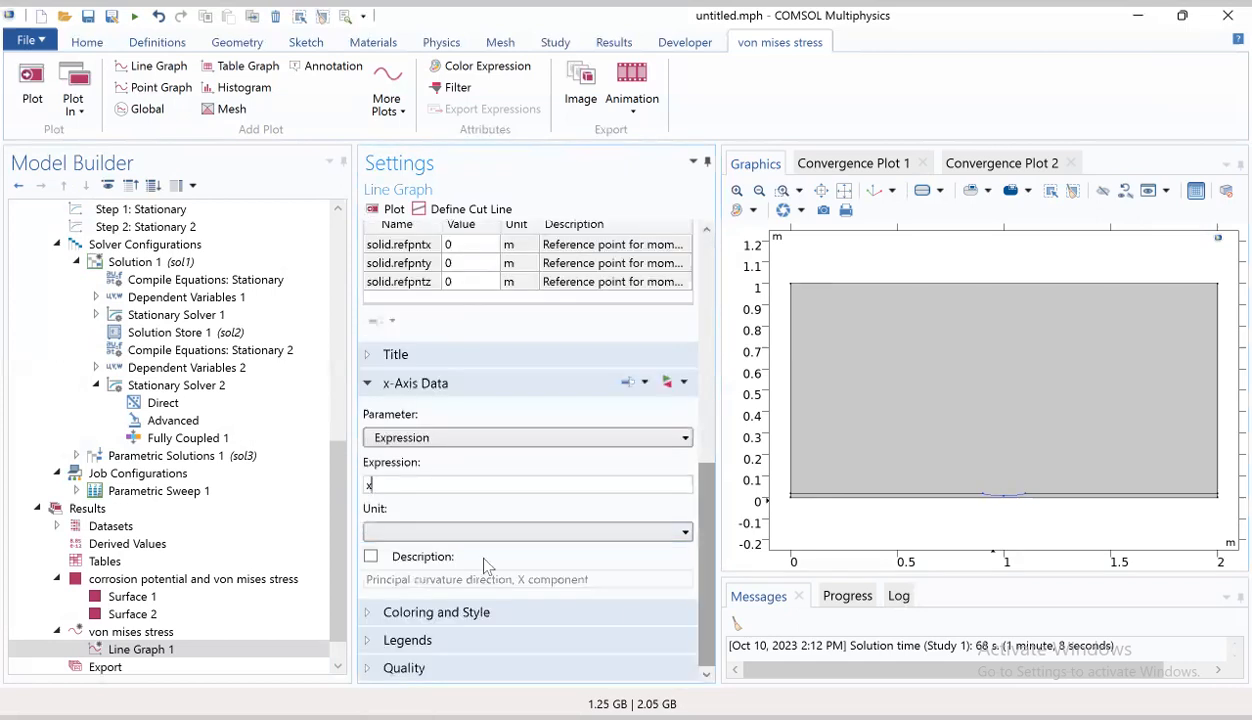
click(411, 527)
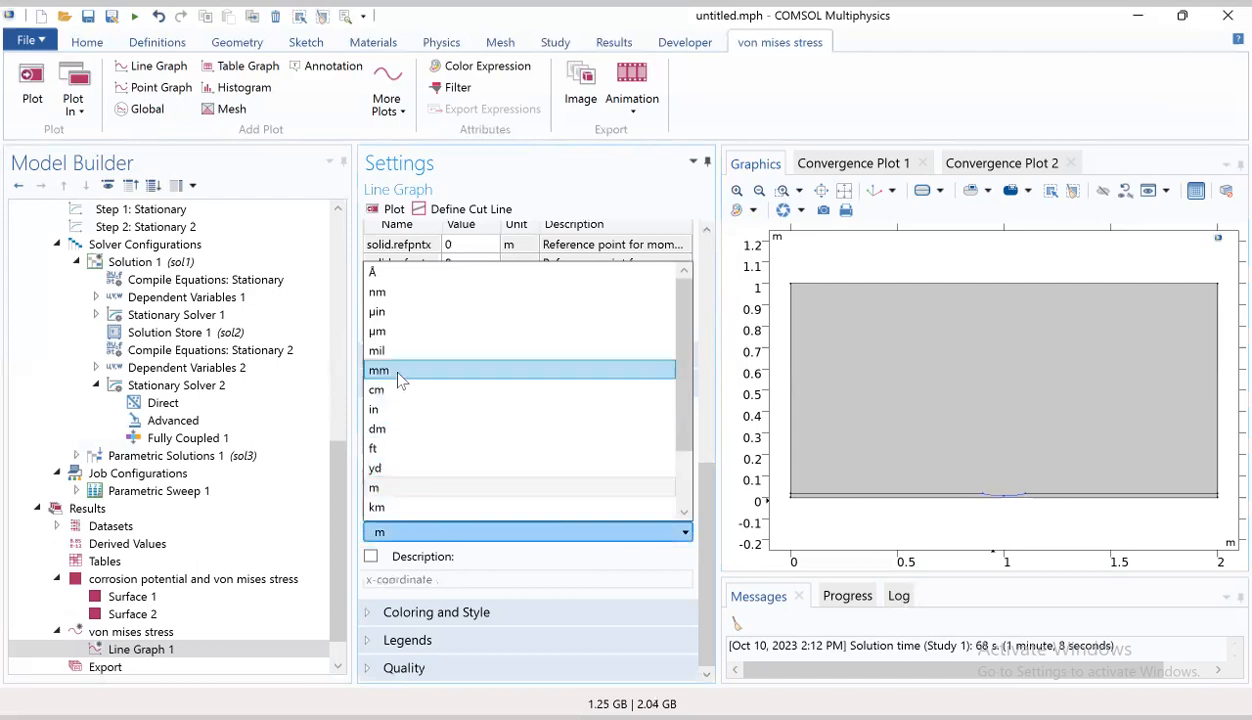
click(398, 371)
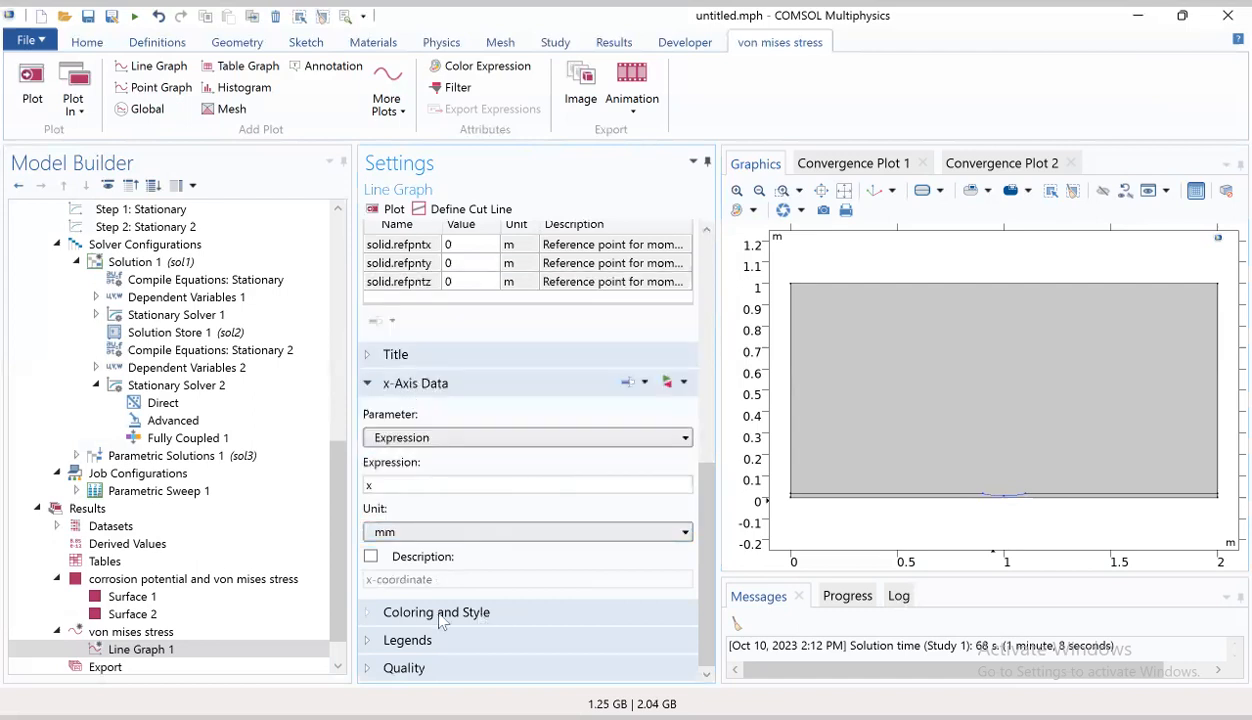
Step: Give the line graph's curves Circle line markers
click(370, 614)
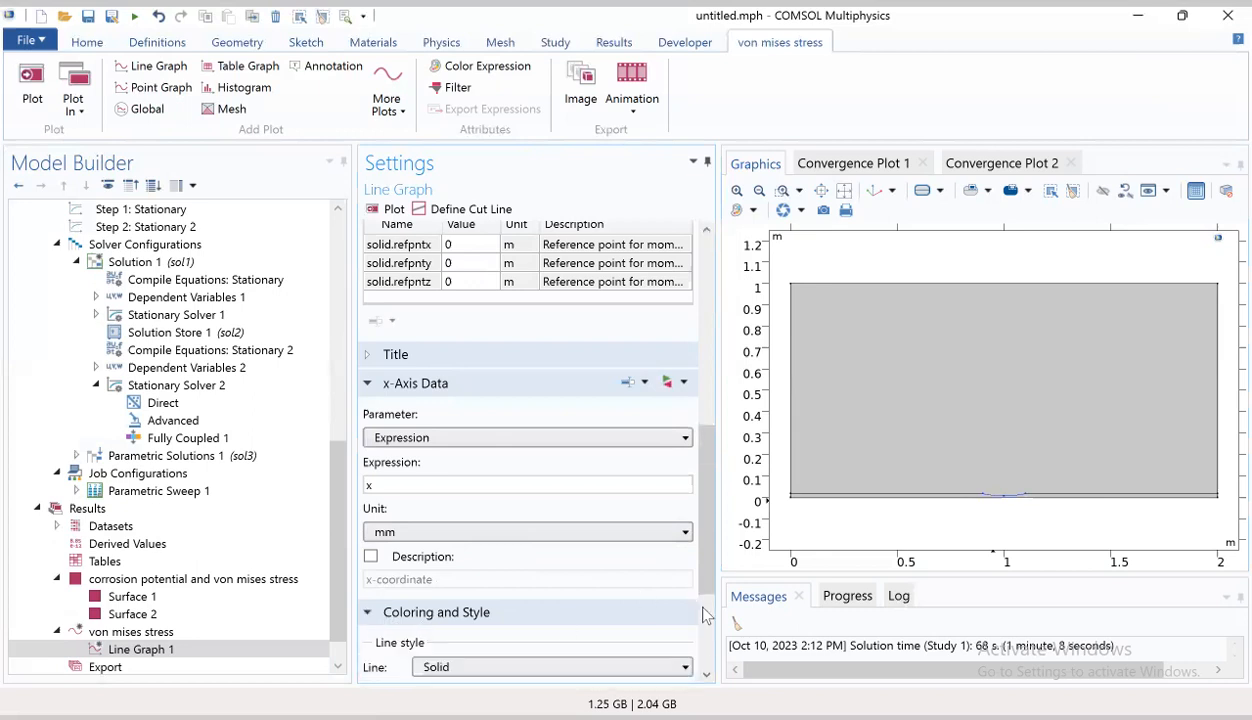
scroll(706, 616, down, 3)
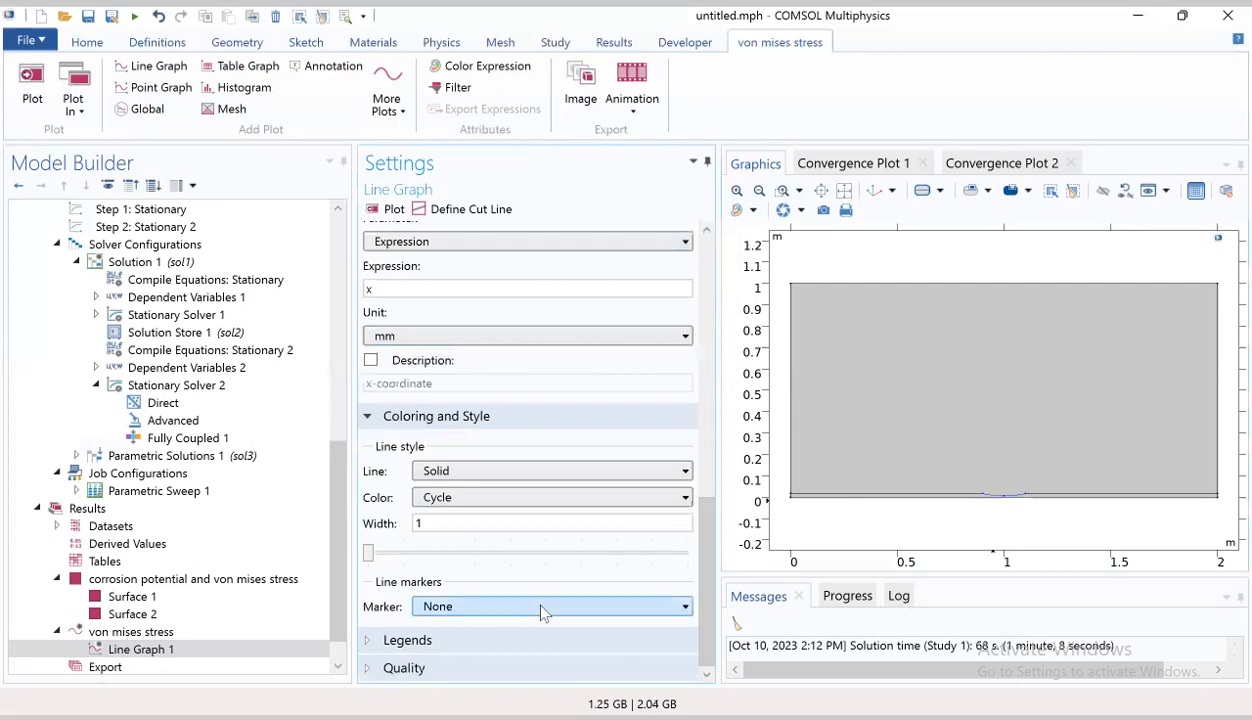
click(441, 612)
click(445, 466)
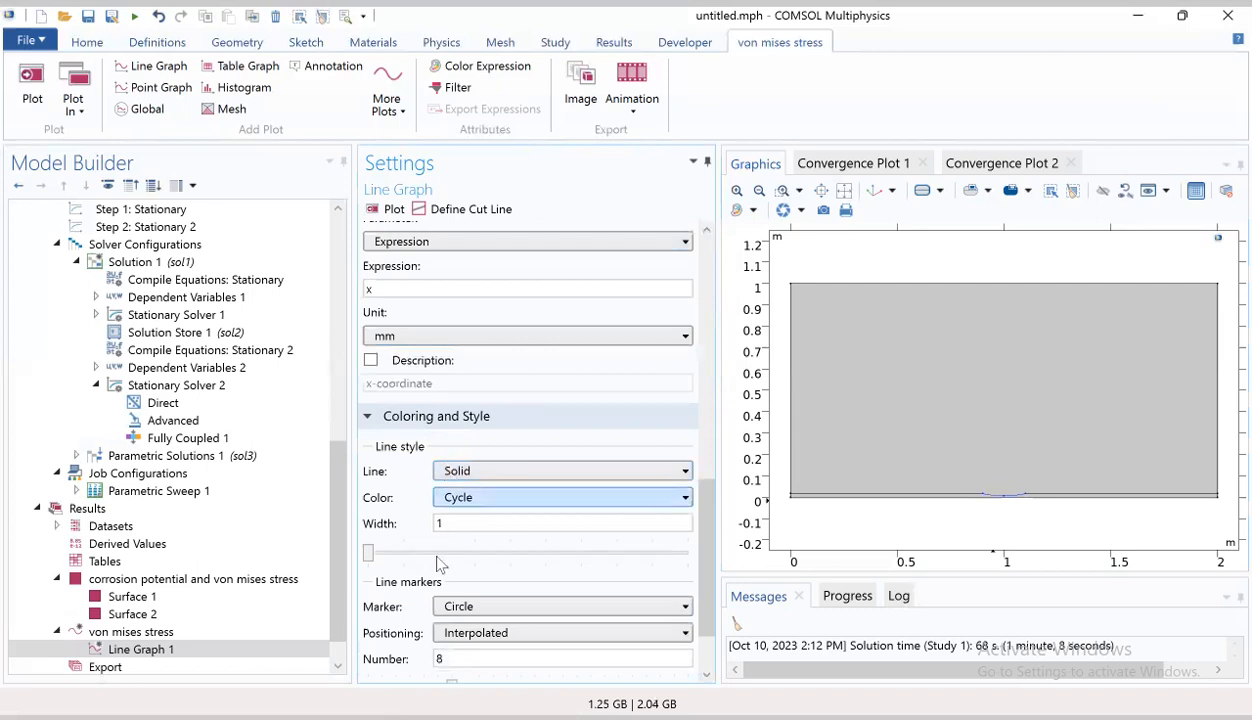
scroll(695, 645, down, 2)
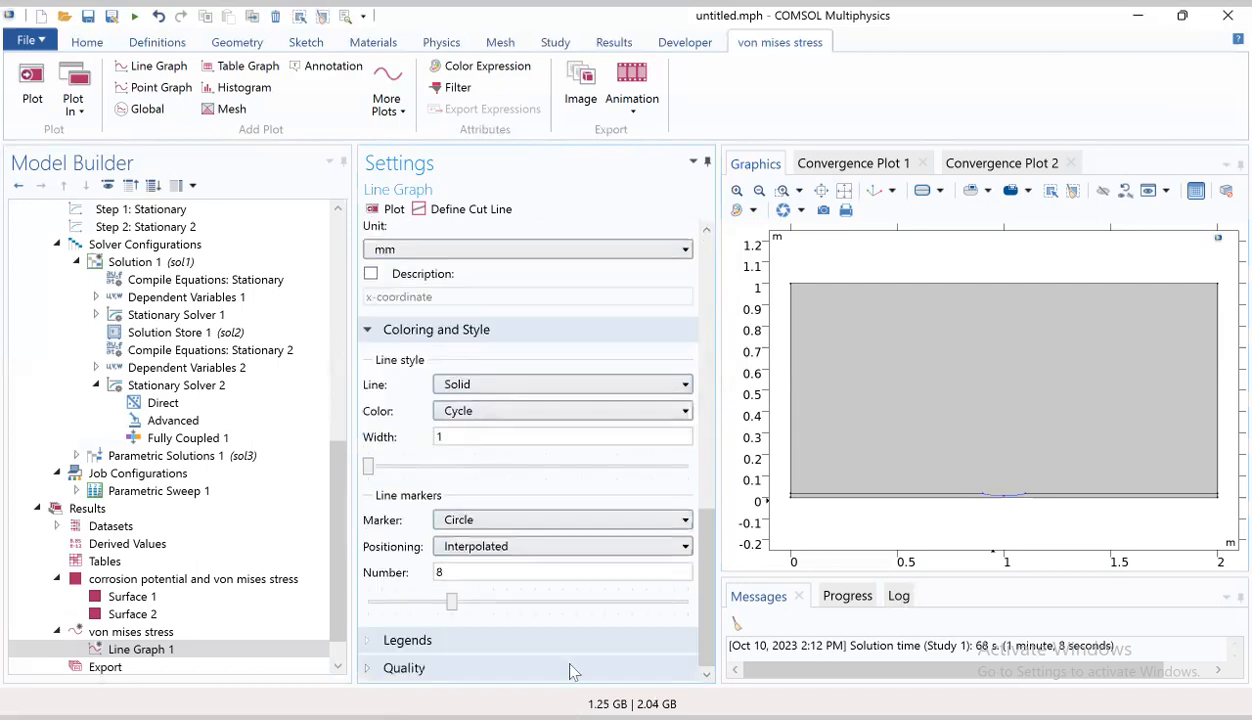
Step: Show legends for the line graph and switch them to Manual
click(375, 641)
scroll(380, 630, down, 2)
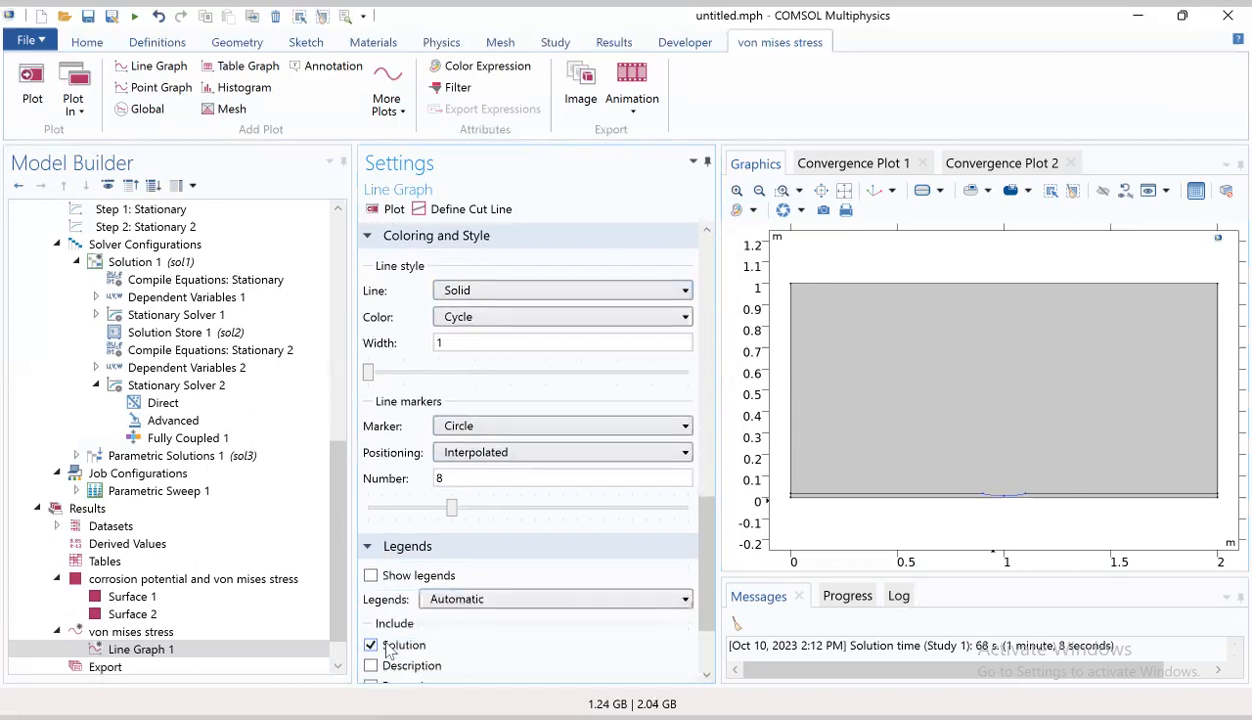
scroll(385, 600, down, 3)
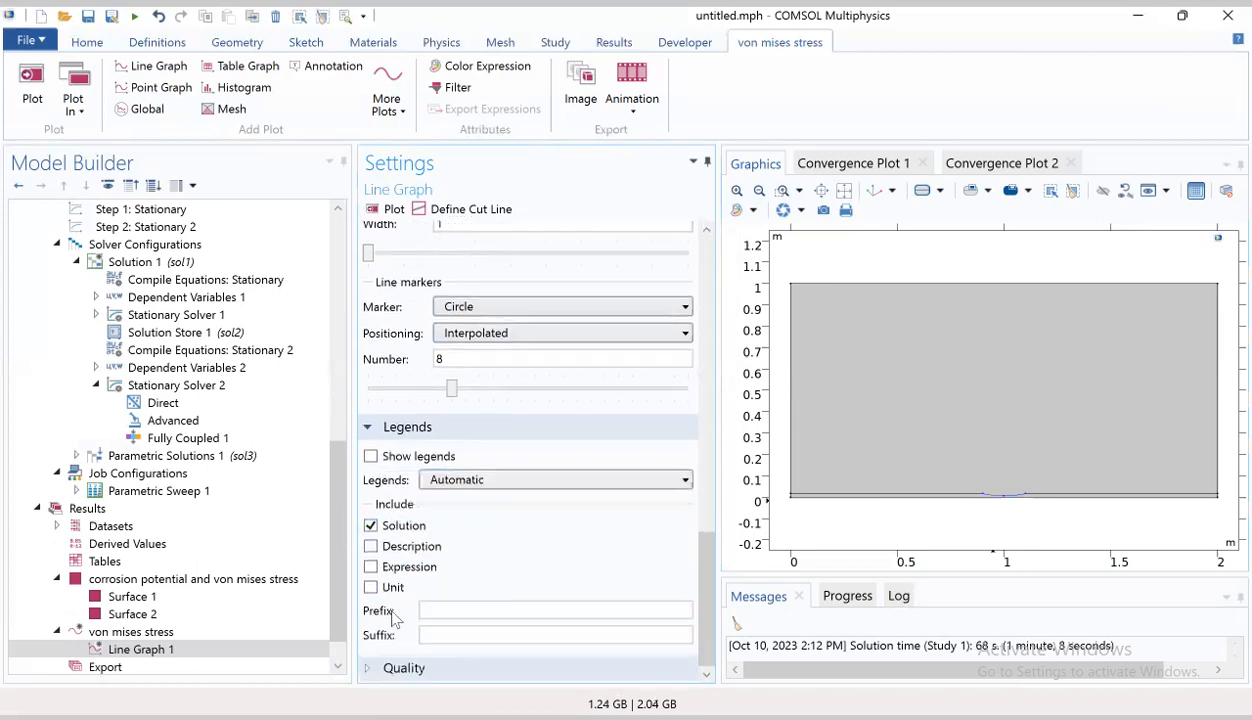
click(473, 482)
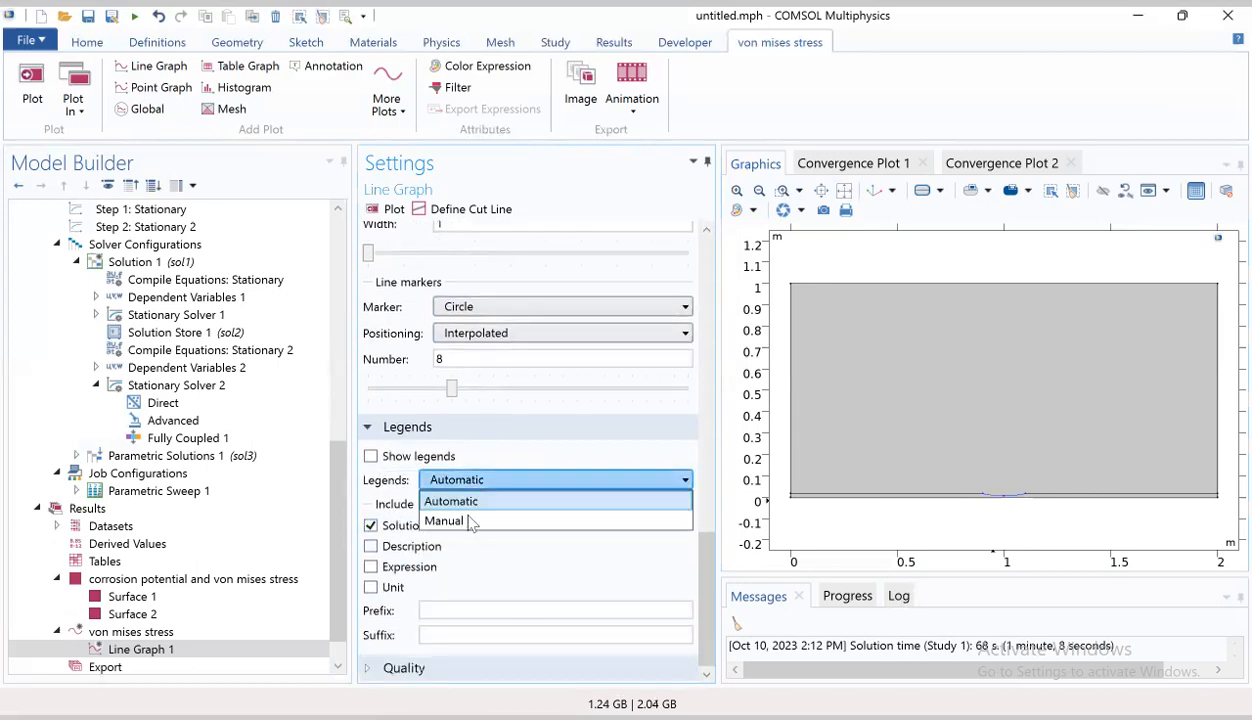
click(469, 519)
click(447, 531)
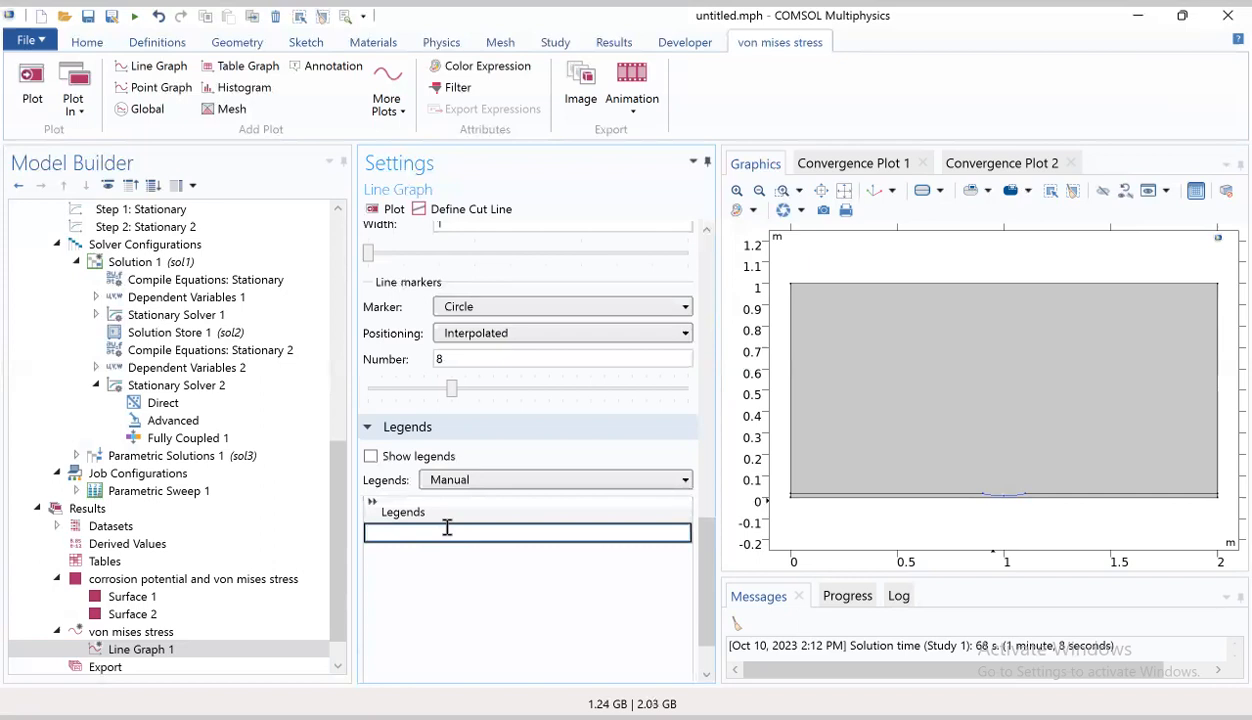
click(370, 456)
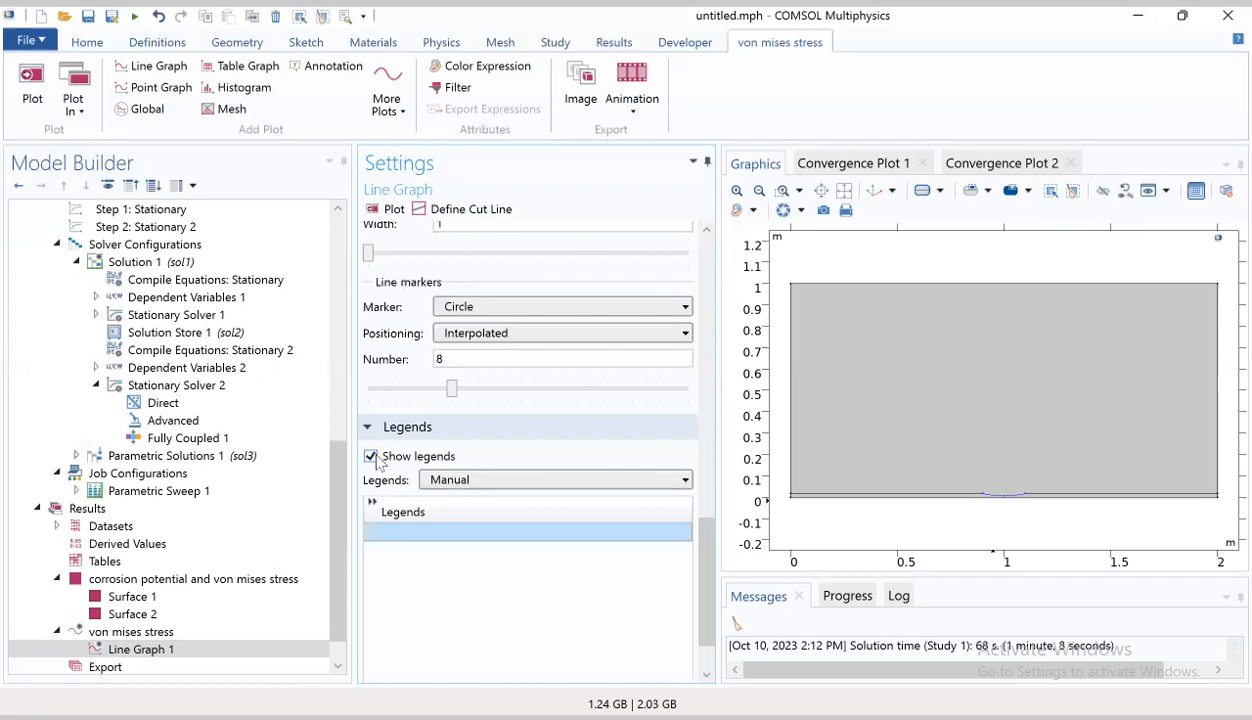
Step: Enter 1.375 mm and 2.75 mm as the first two manual legends of the line graph
click(402, 532)
text(1.)
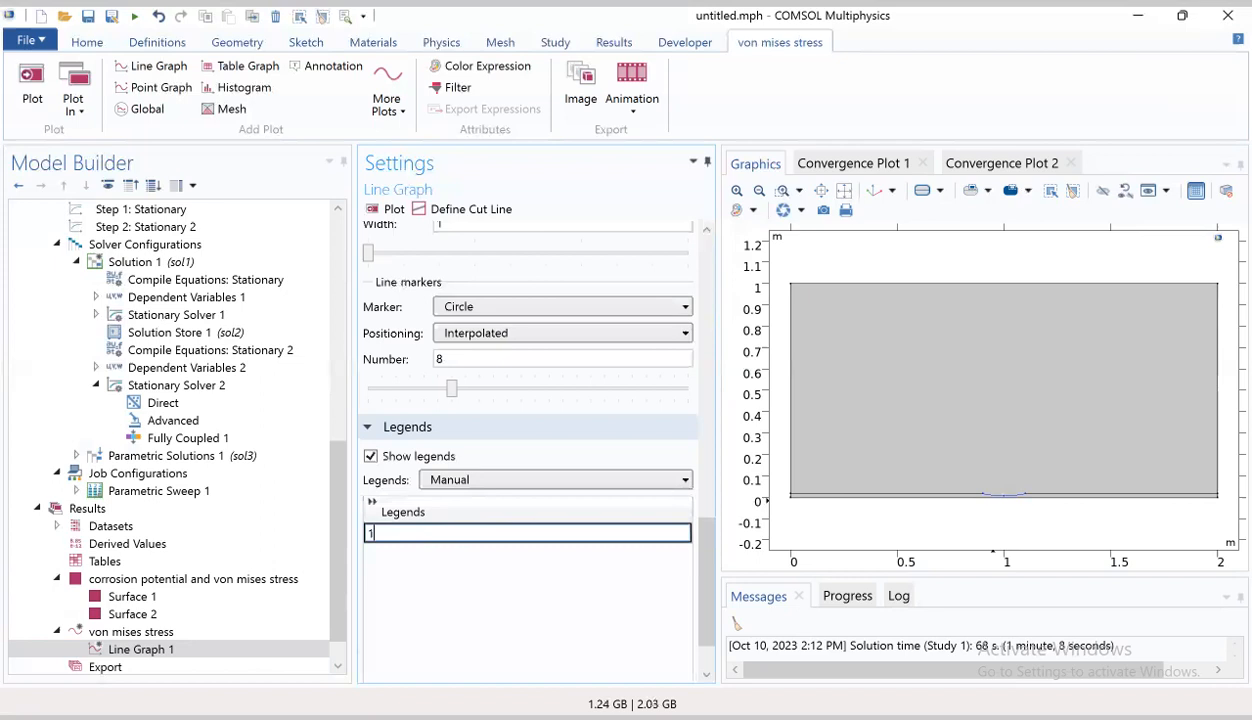
text(375 mm)
click(405, 550)
click(406, 551)
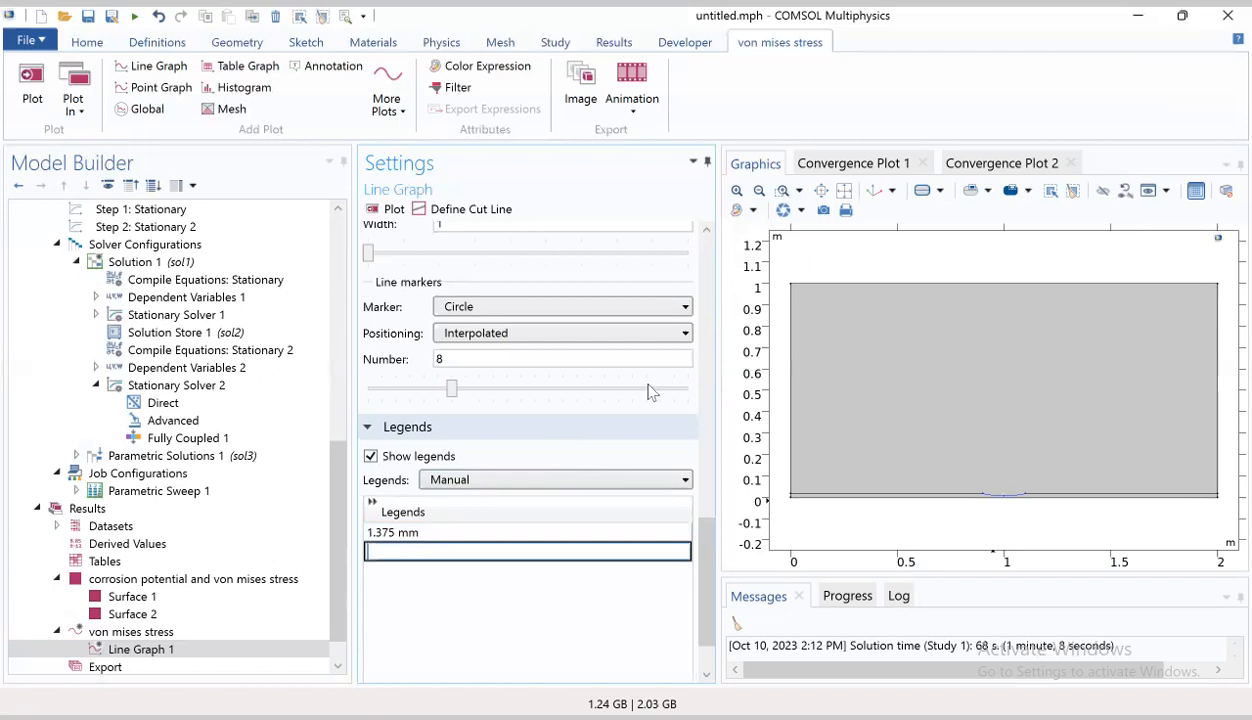
text(2.75 m)
key(BackSpace)
text(mm)
key(Return)
Step: Add 3.75 mm and 4 mm as the remaining manual legends and display the von mises stress plot group
click(477, 570)
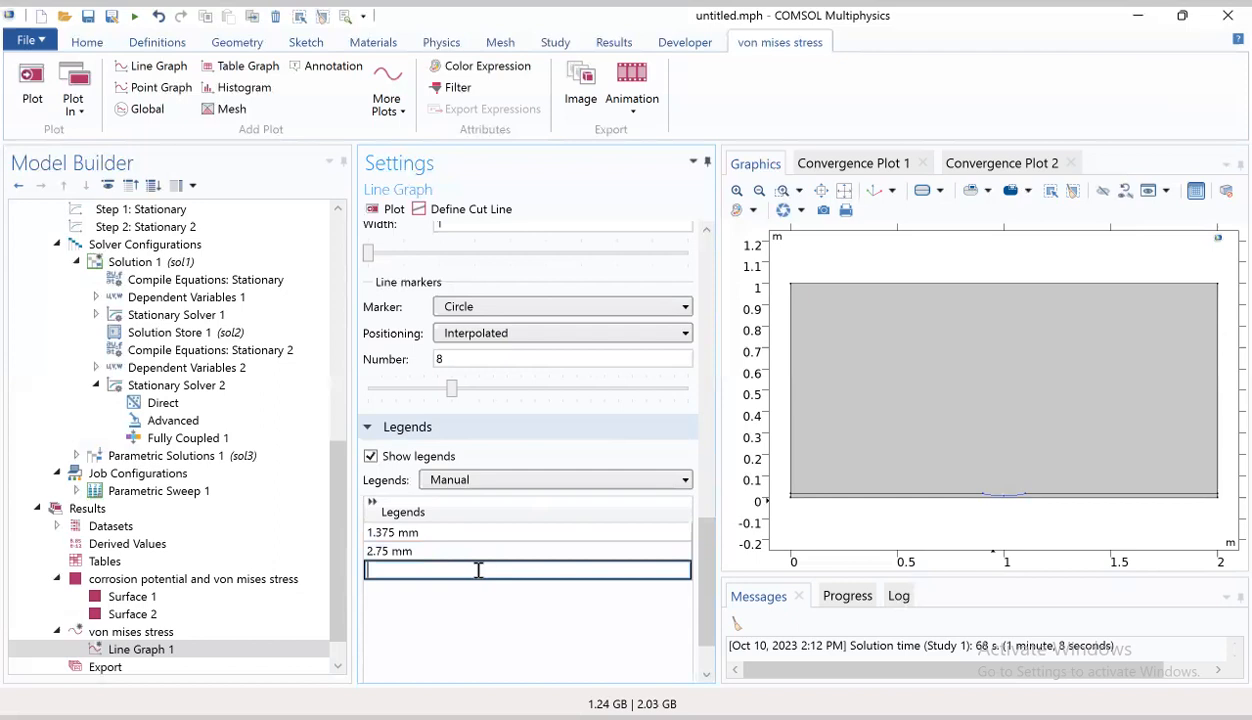
text(3.75 mm)
click(472, 595)
click(474, 592)
text(4)
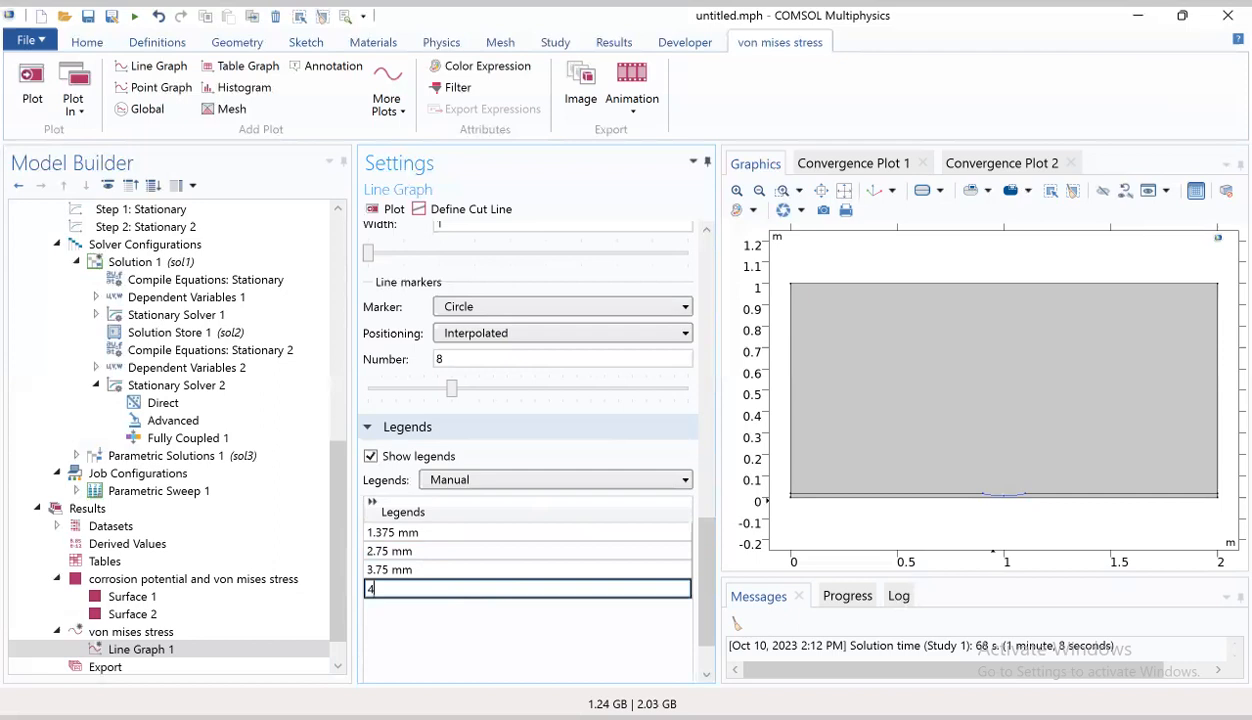
text( mm)
key(Return)
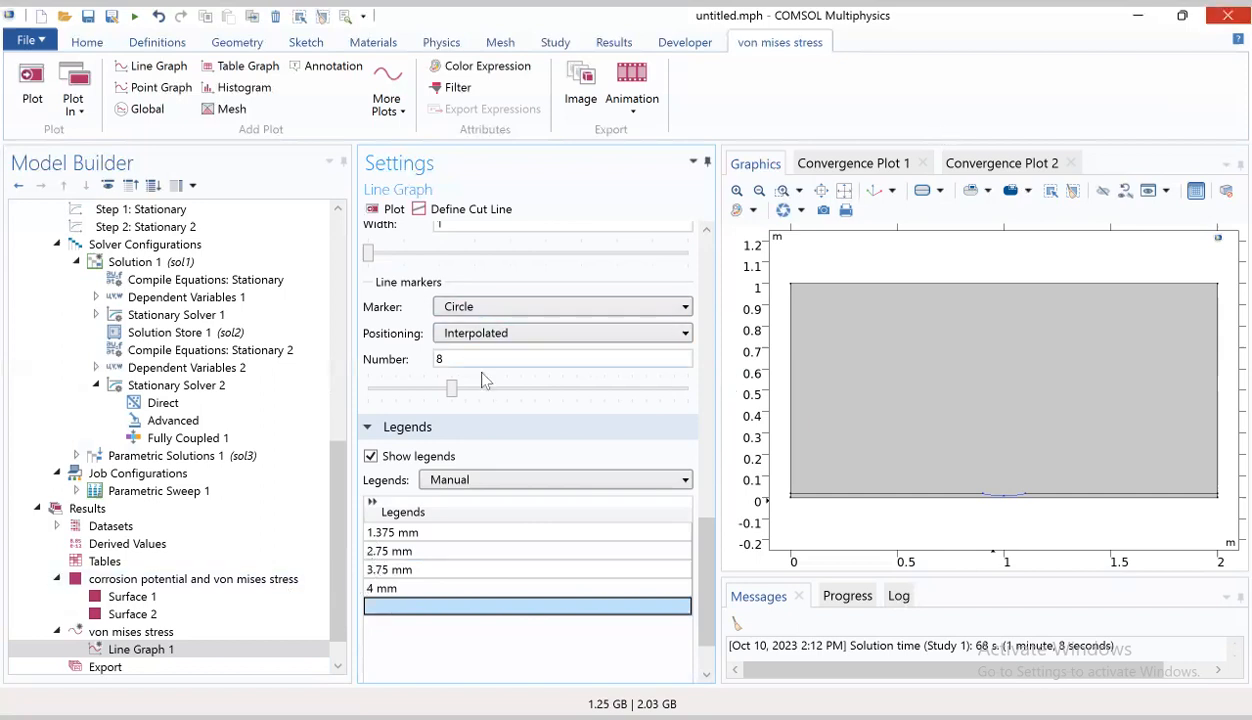
click(134, 637)
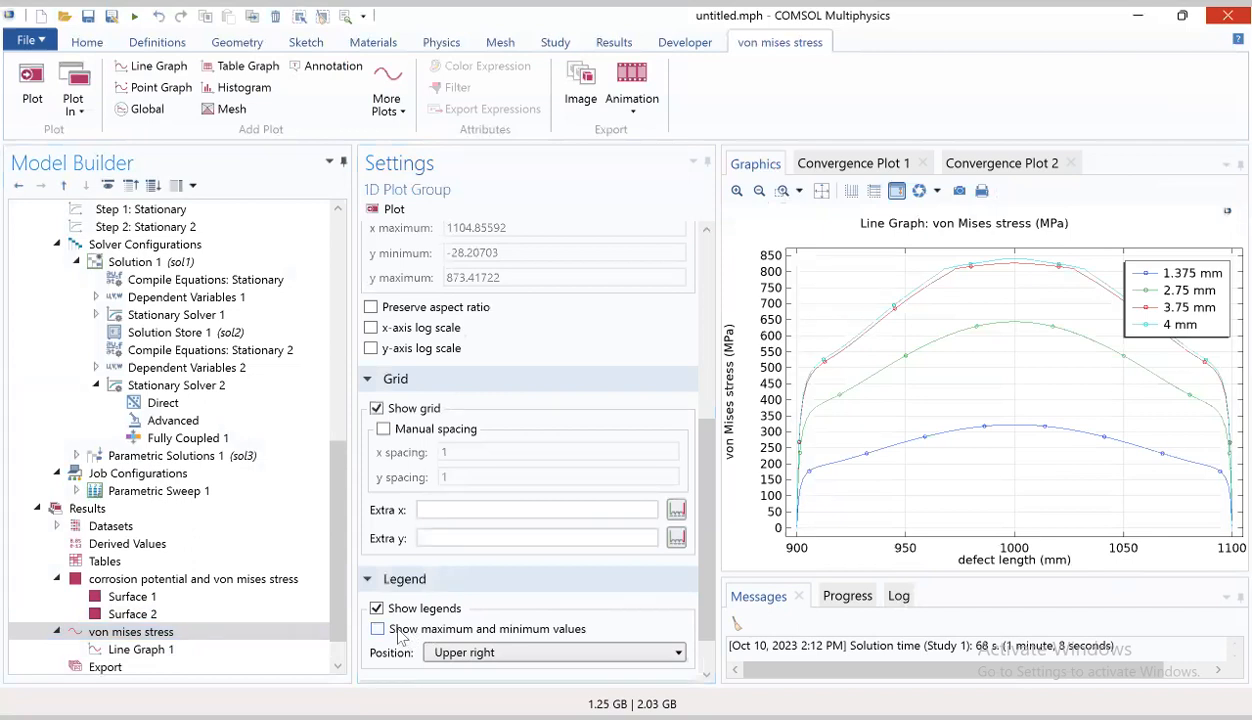
Step: Duplicate the von mises stress plot group and label the copy "corrosion potential"
click(176, 634)
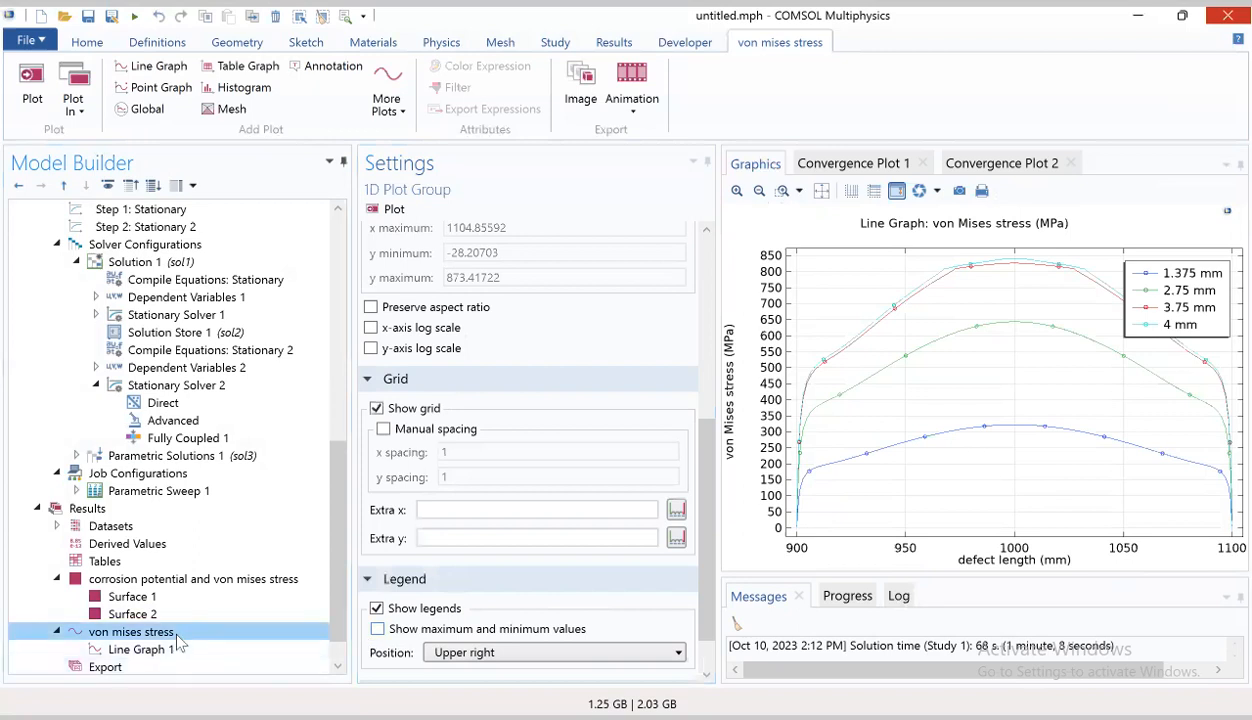
right_click(177, 634)
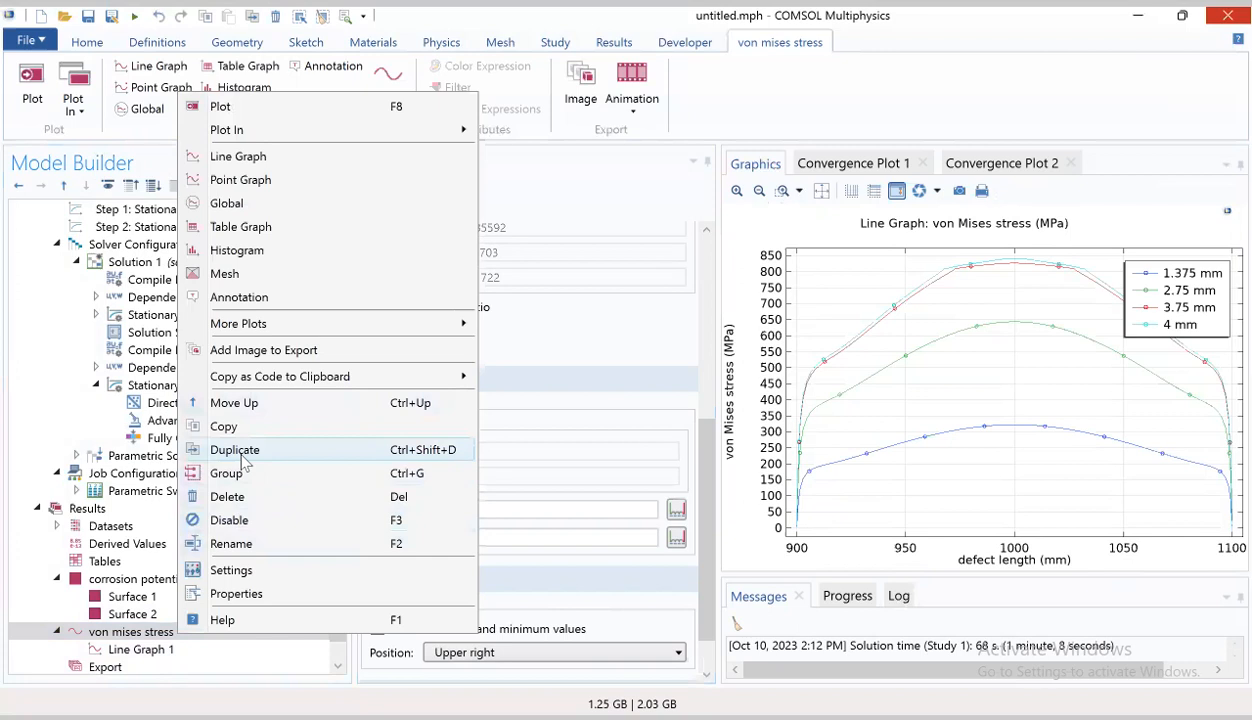
click(245, 462)
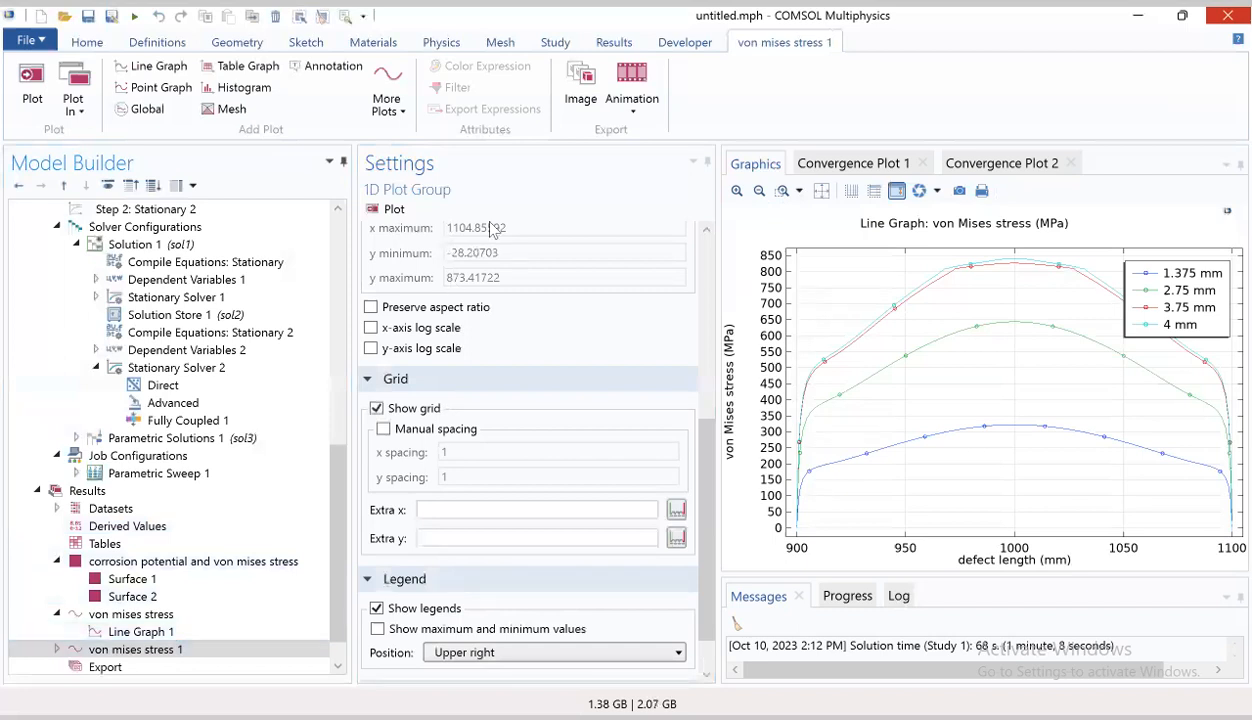
scroll(519, 238, up, 8)
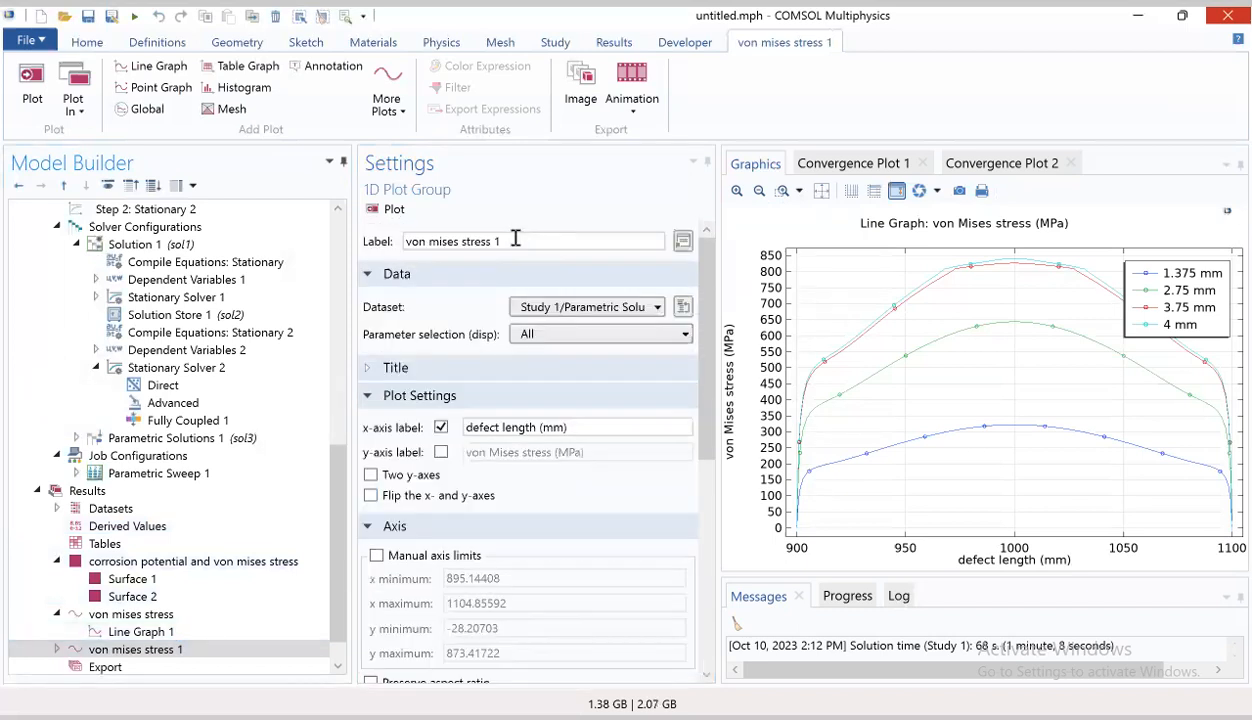
triple_click(519, 238)
text(c)
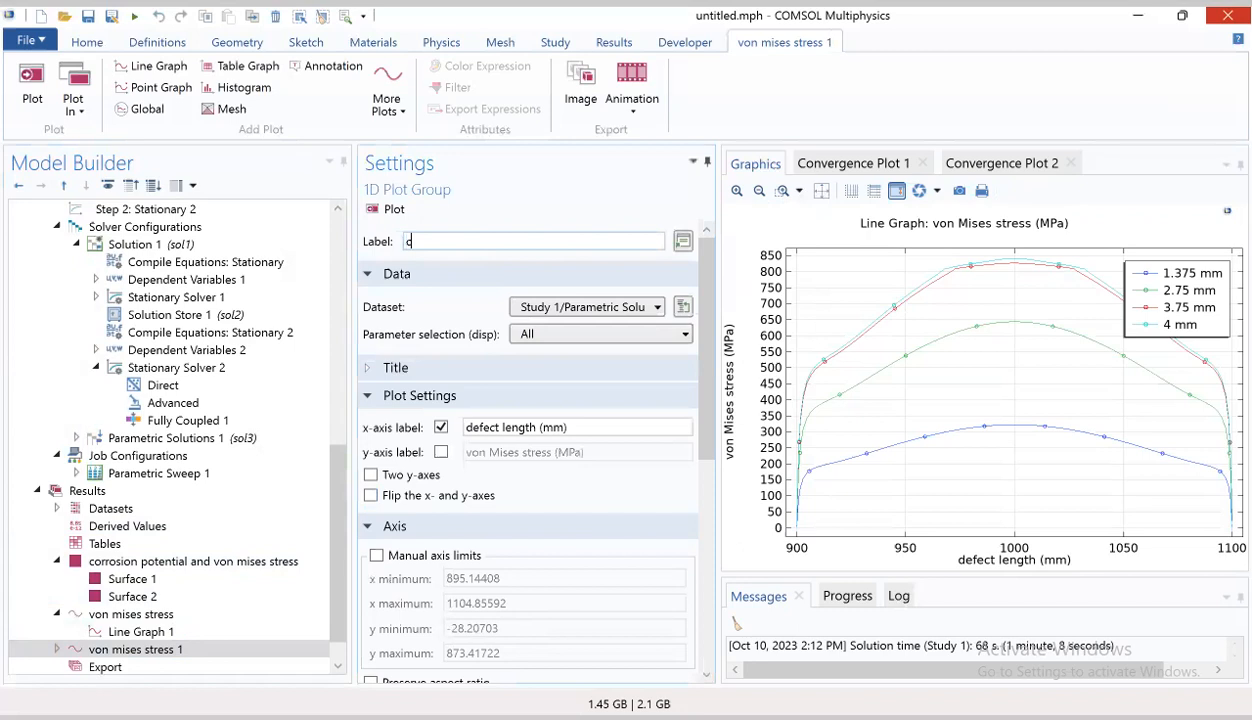
text(orrosion potential)
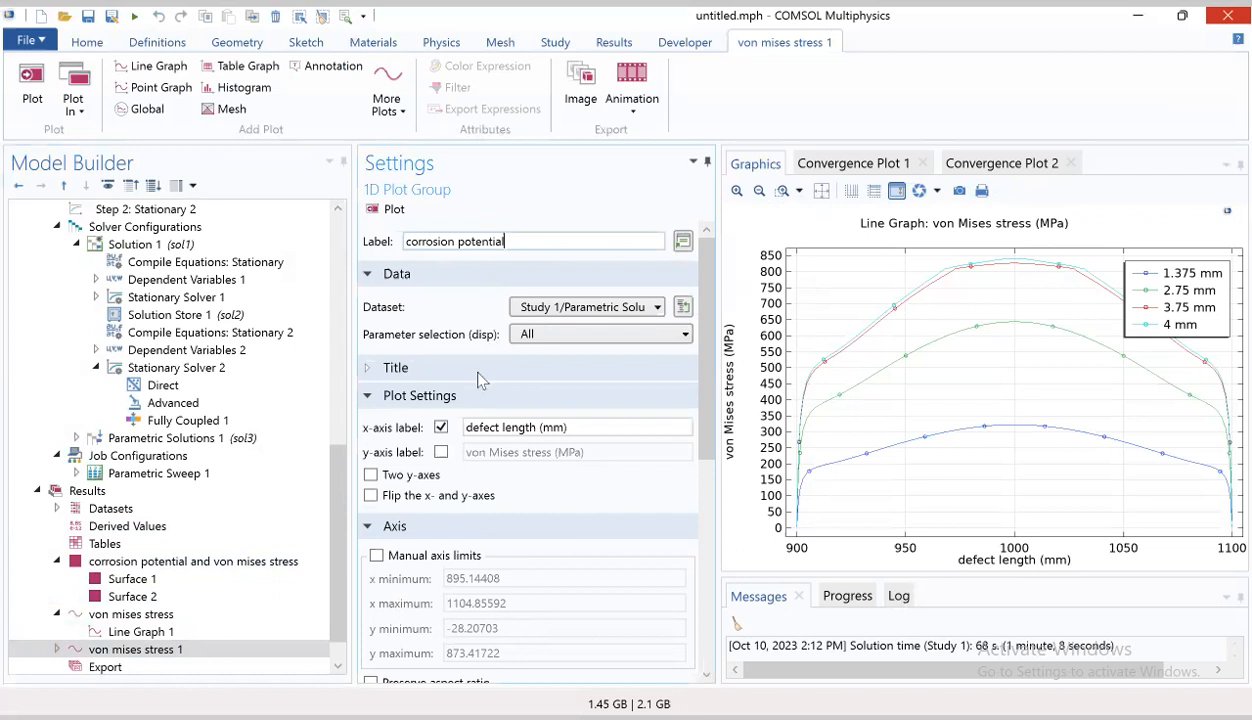
scroll(405, 553, down, 4)
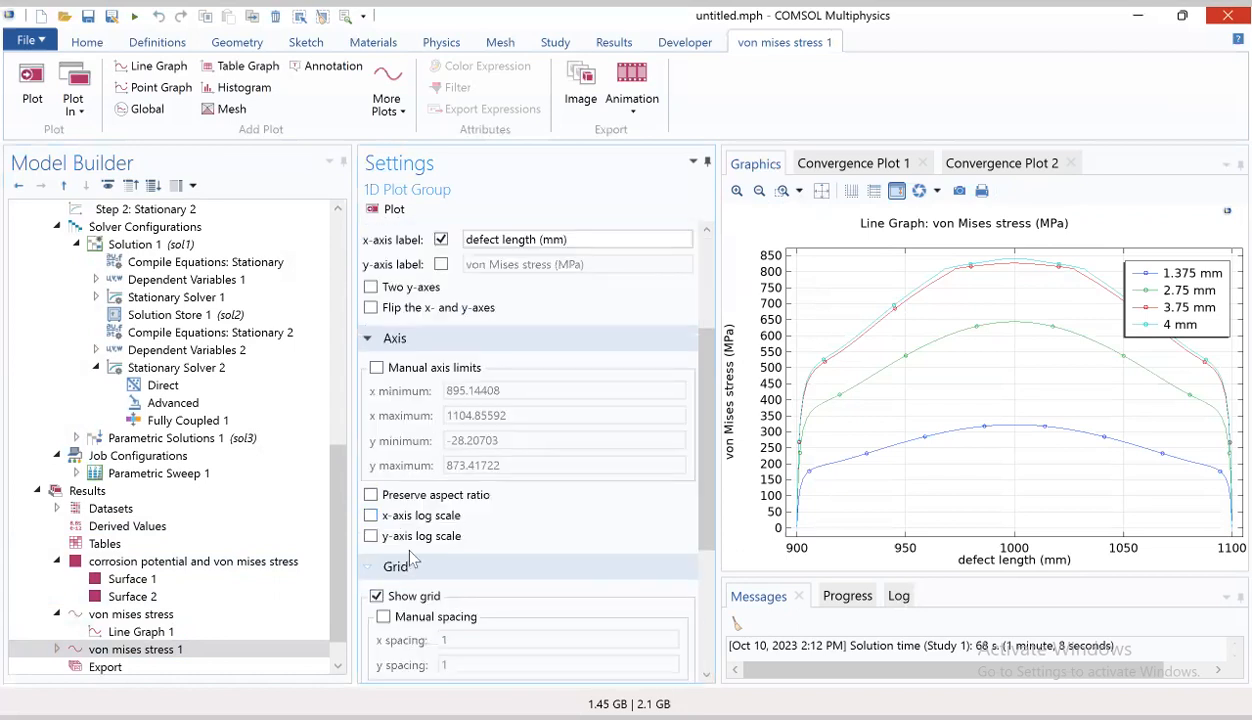
scroll(409, 558, up, 4)
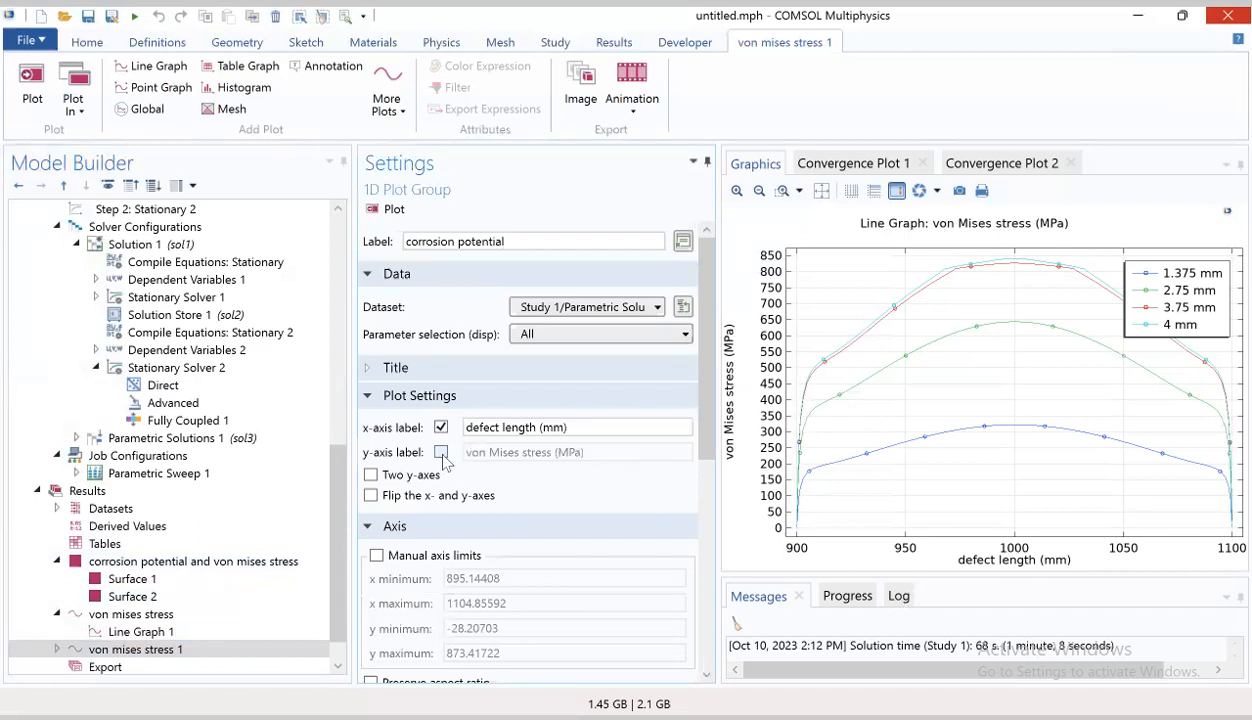
Step: Enable the y-axis label of the corrosion potential plot group and set it to "corrosion potential (V)"
click(441, 453)
triple_click(484, 455)
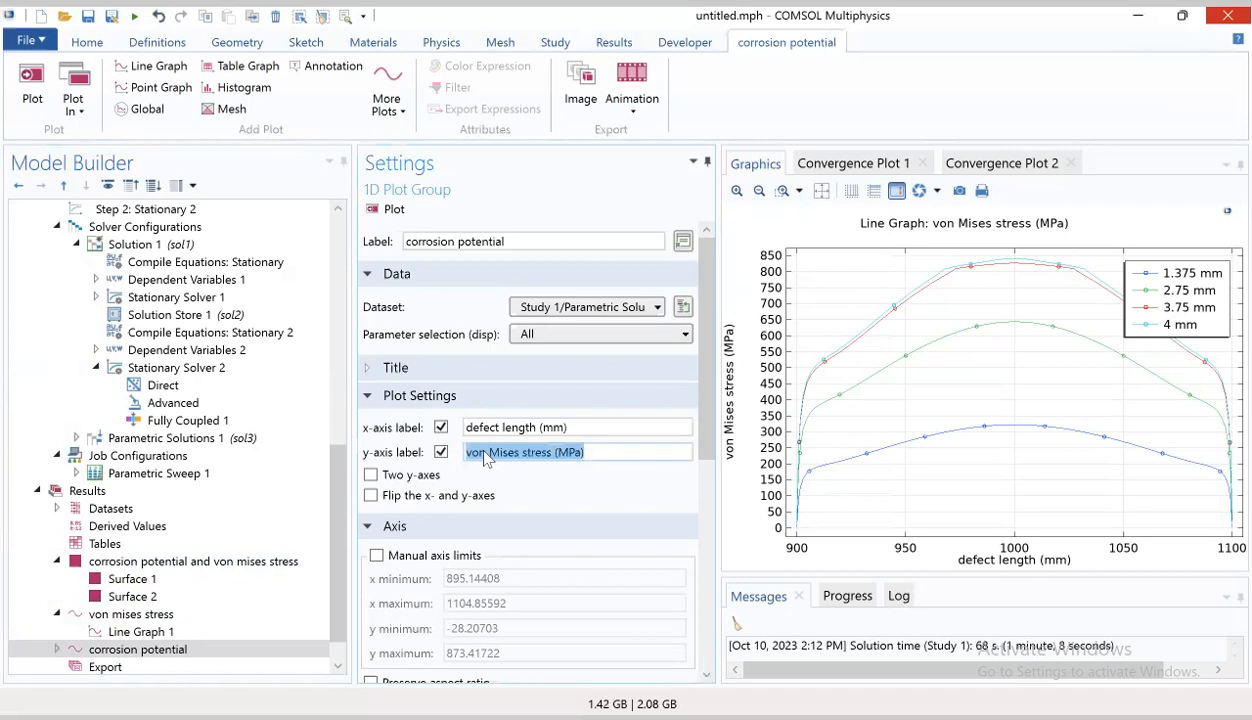
text(corrosion potential (V))
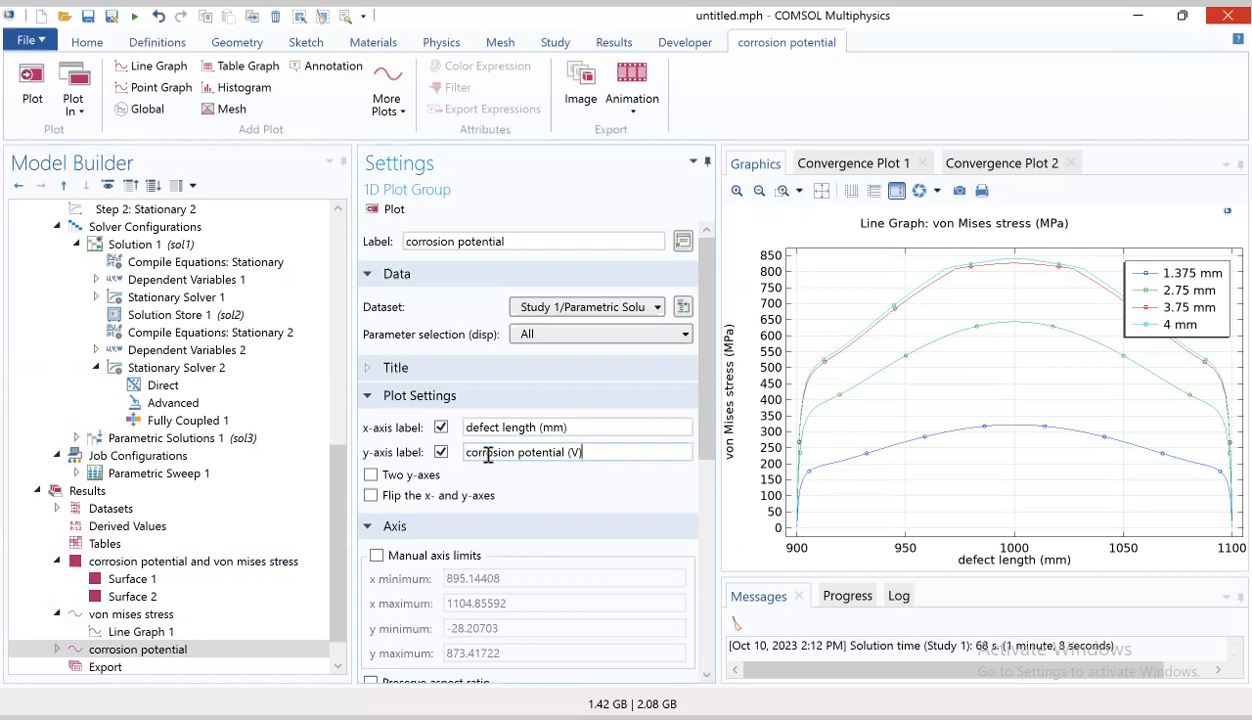
Step: Replace the corrosion potential line graph's y-axis expression with cd.Evsref, Electrode potential vs. adjacent reference, and display the plot group
click(55, 652)
click(55, 650)
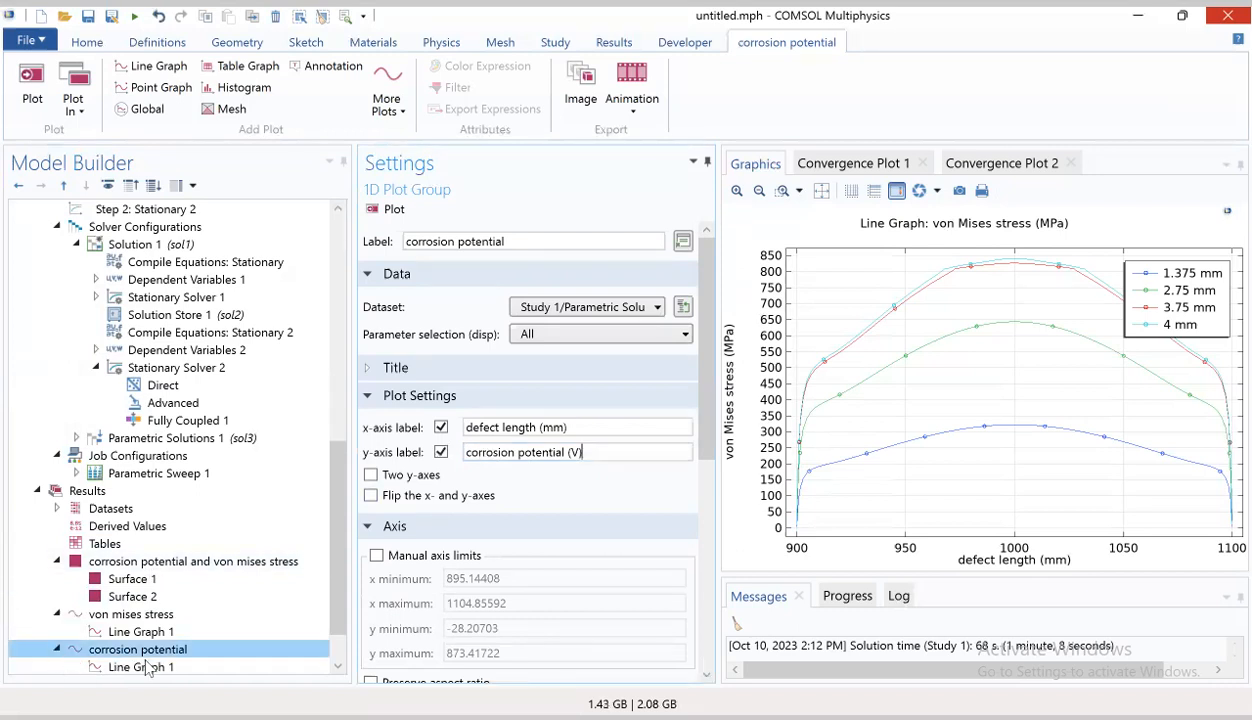
click(146, 666)
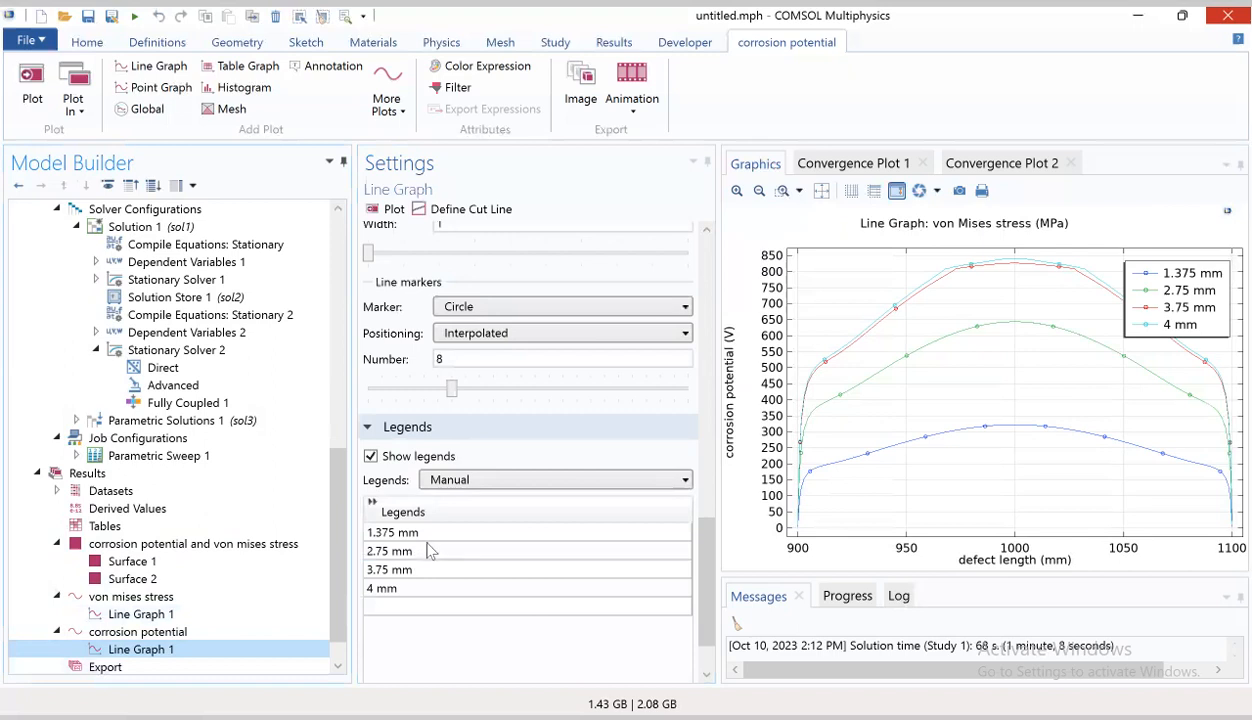
scroll(437, 502, up, 10)
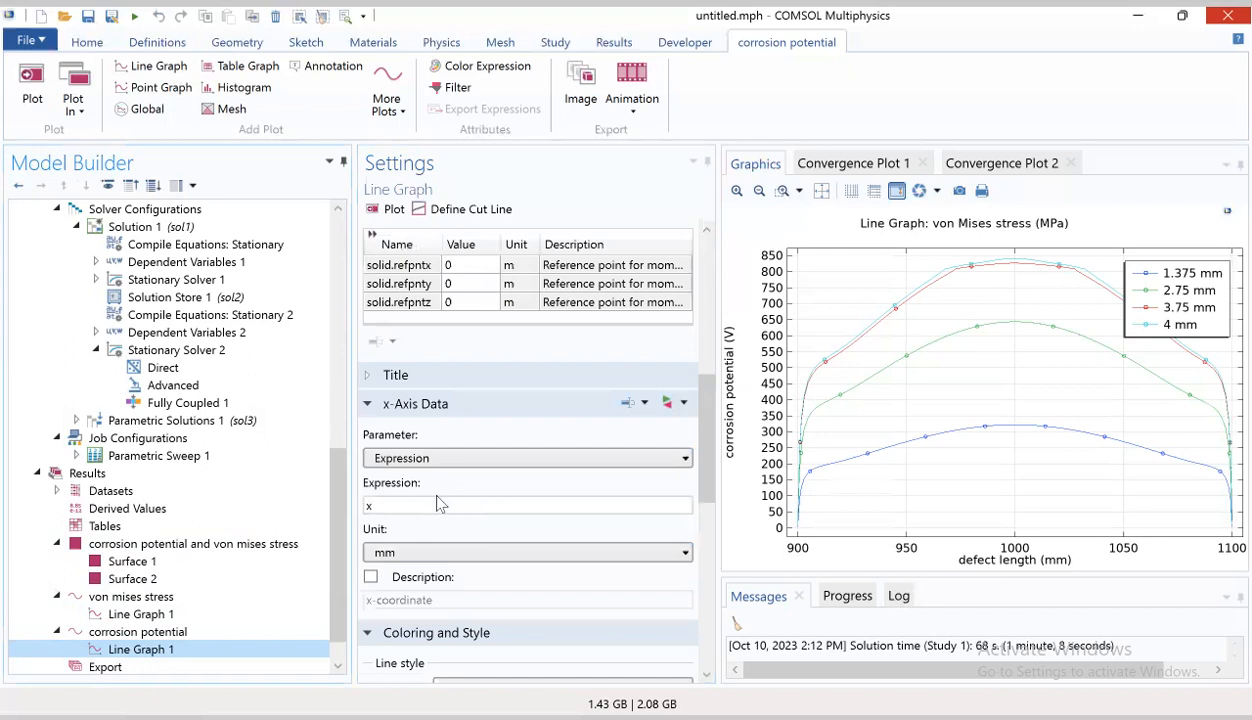
scroll(437, 503, up, 5)
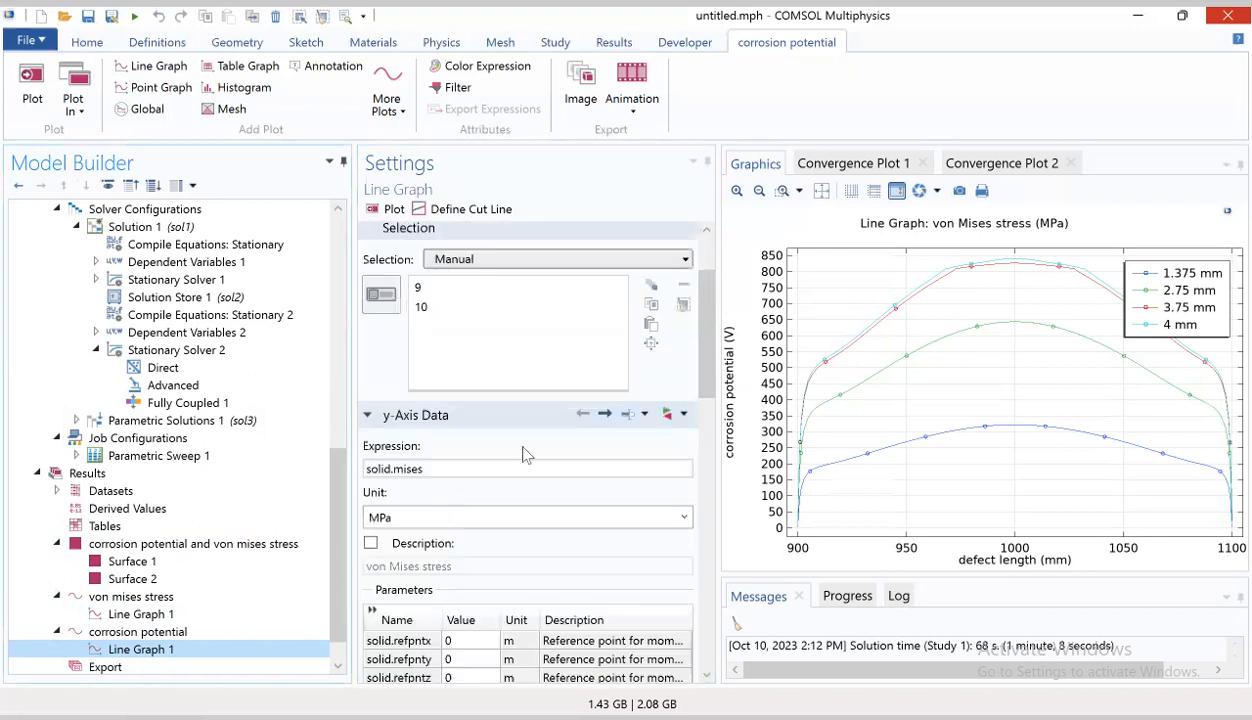
click(667, 413)
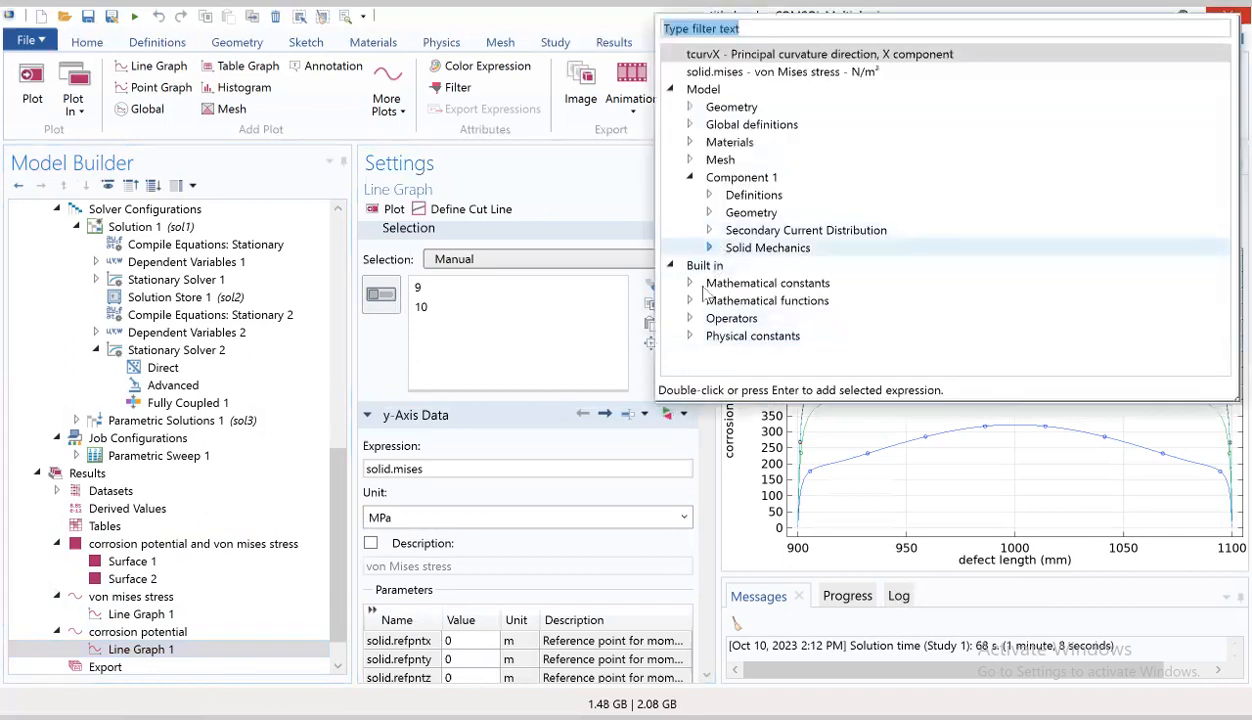
click(709, 230)
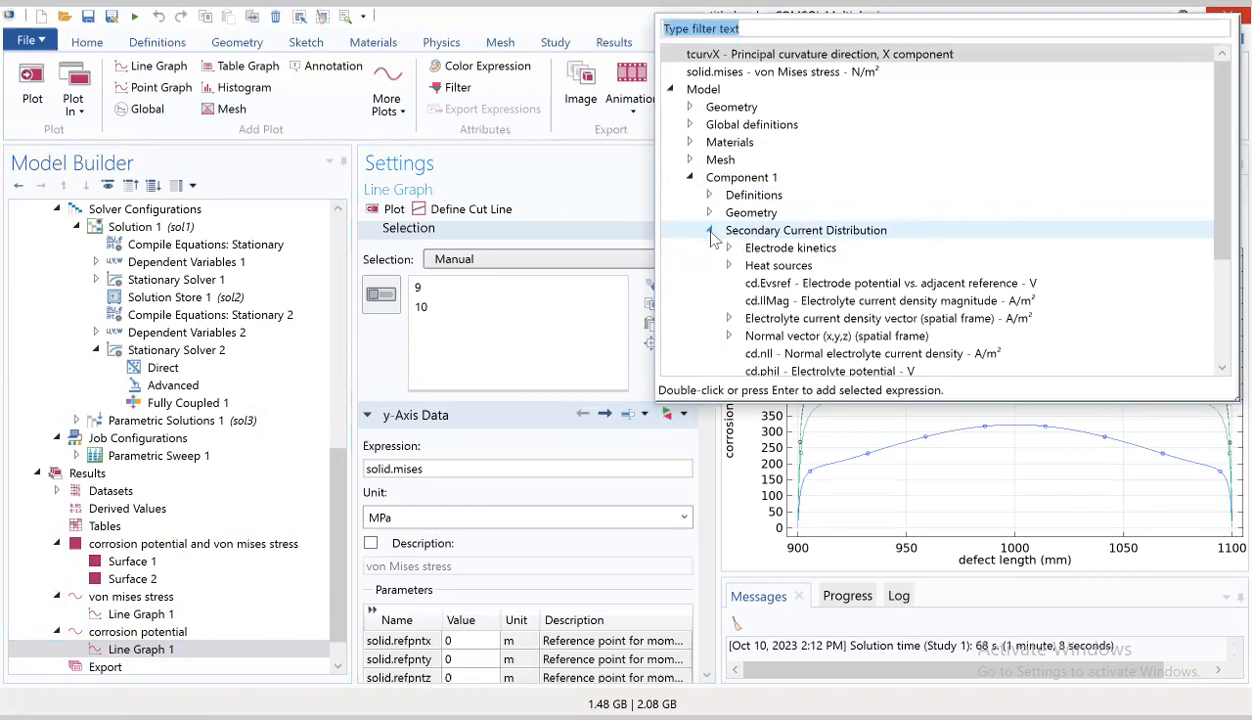
scroll(757, 300, down, 3)
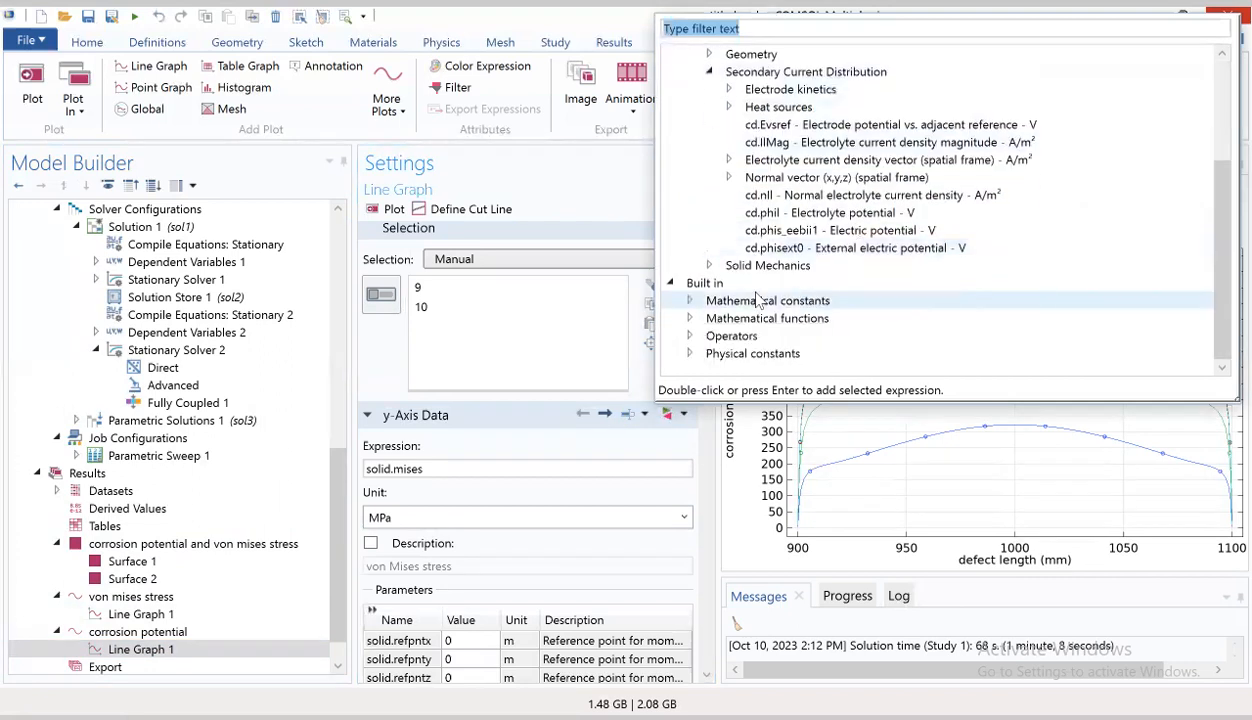
scroll(752, 270, up, 2)
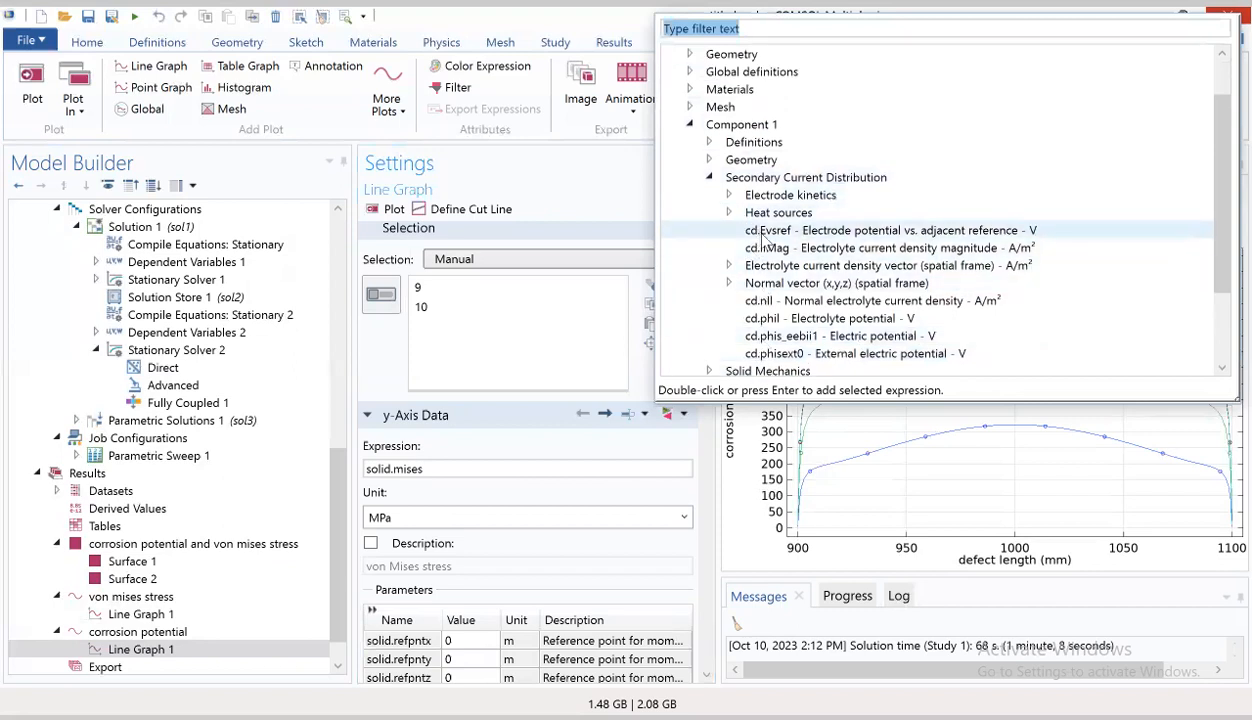
double_click(763, 237)
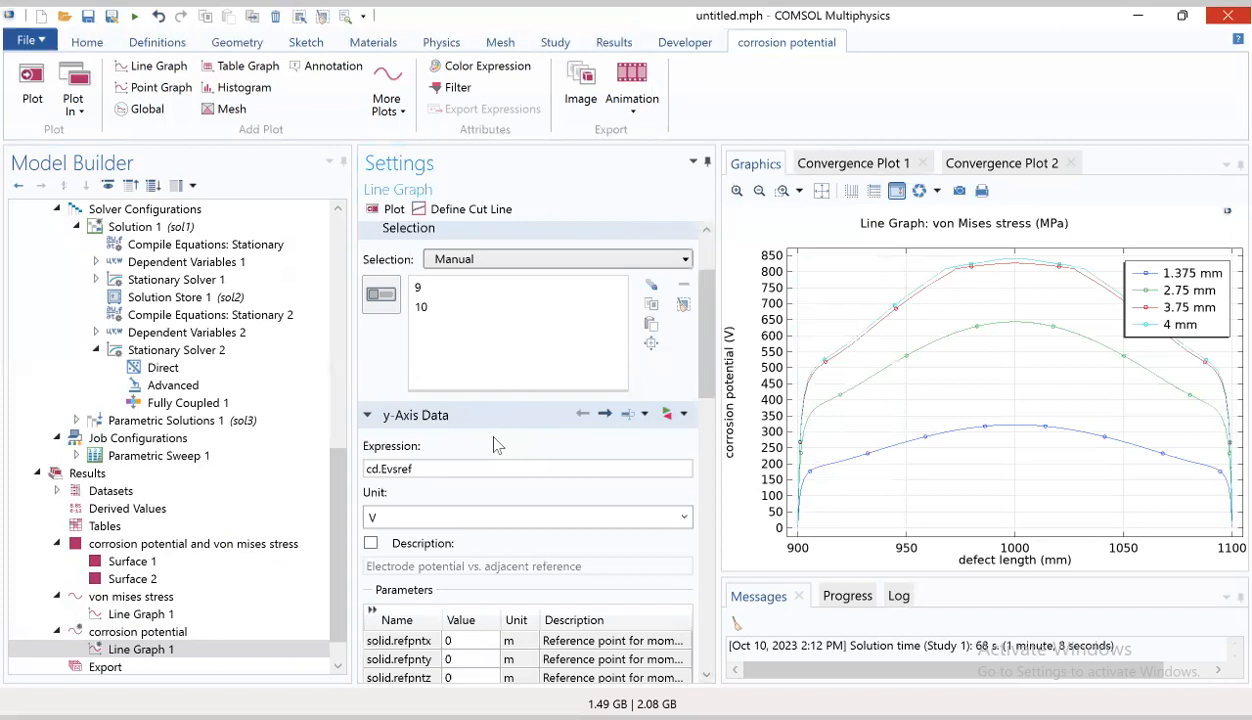
click(141, 636)
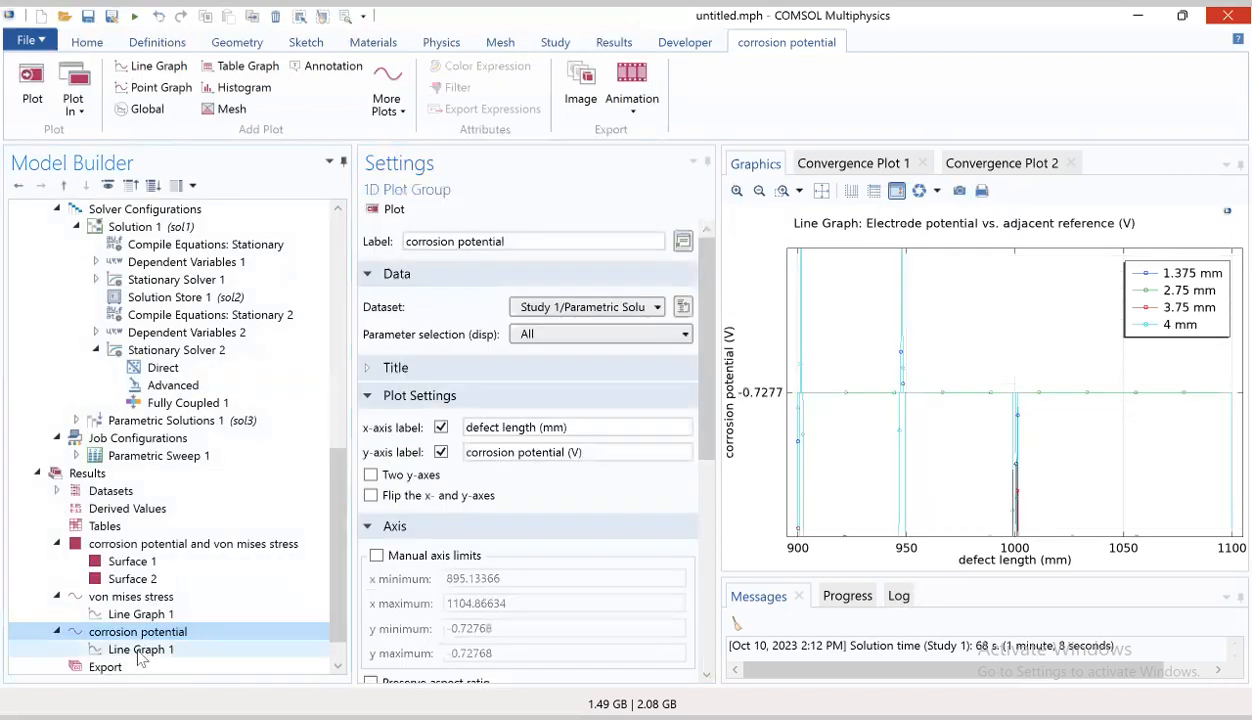
Step: Review the boundary selection and y-axis data of the corrosion potential line graph, plus its plot group settings
click(141, 650)
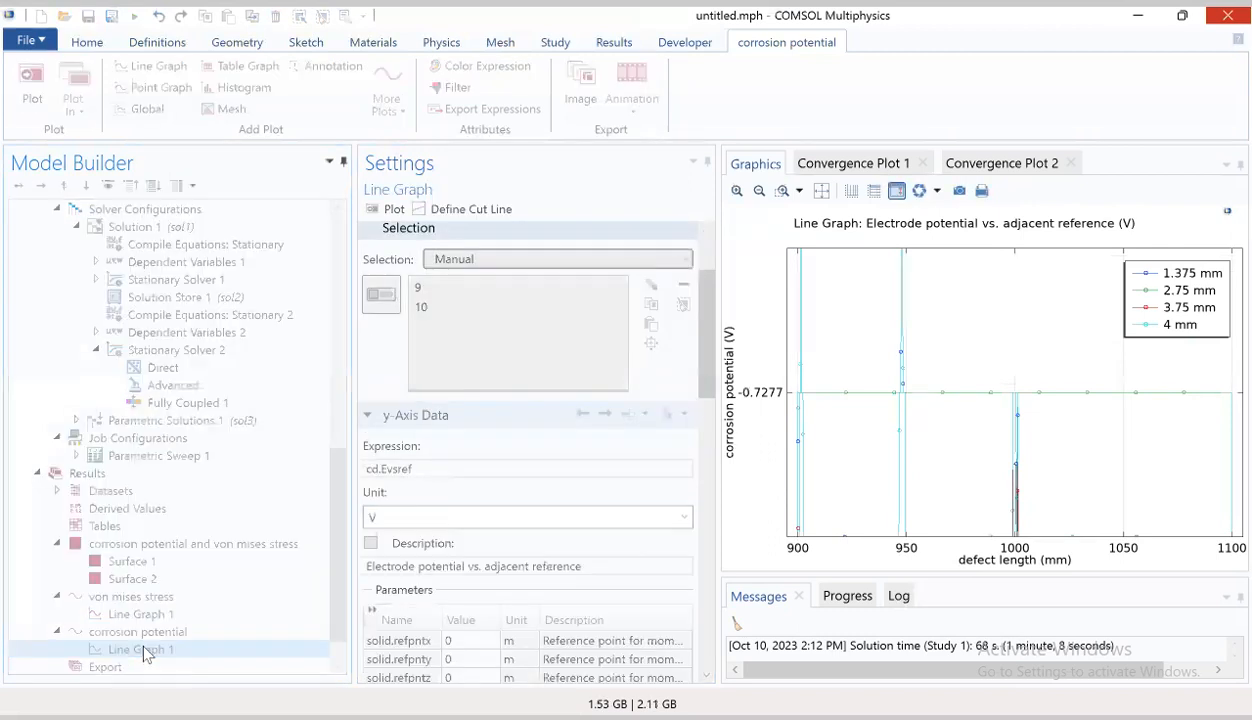
scroll(474, 539, down, 5)
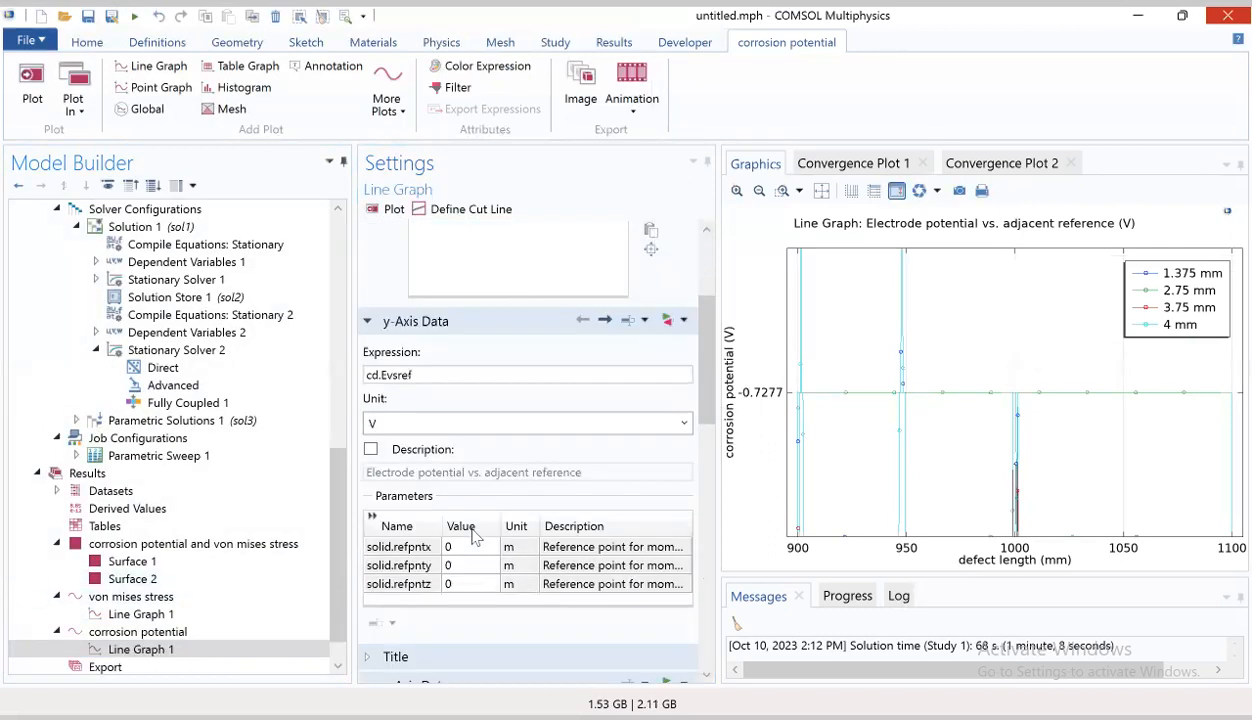
scroll(476, 540, up, 3)
scroll(476, 540, up, 2)
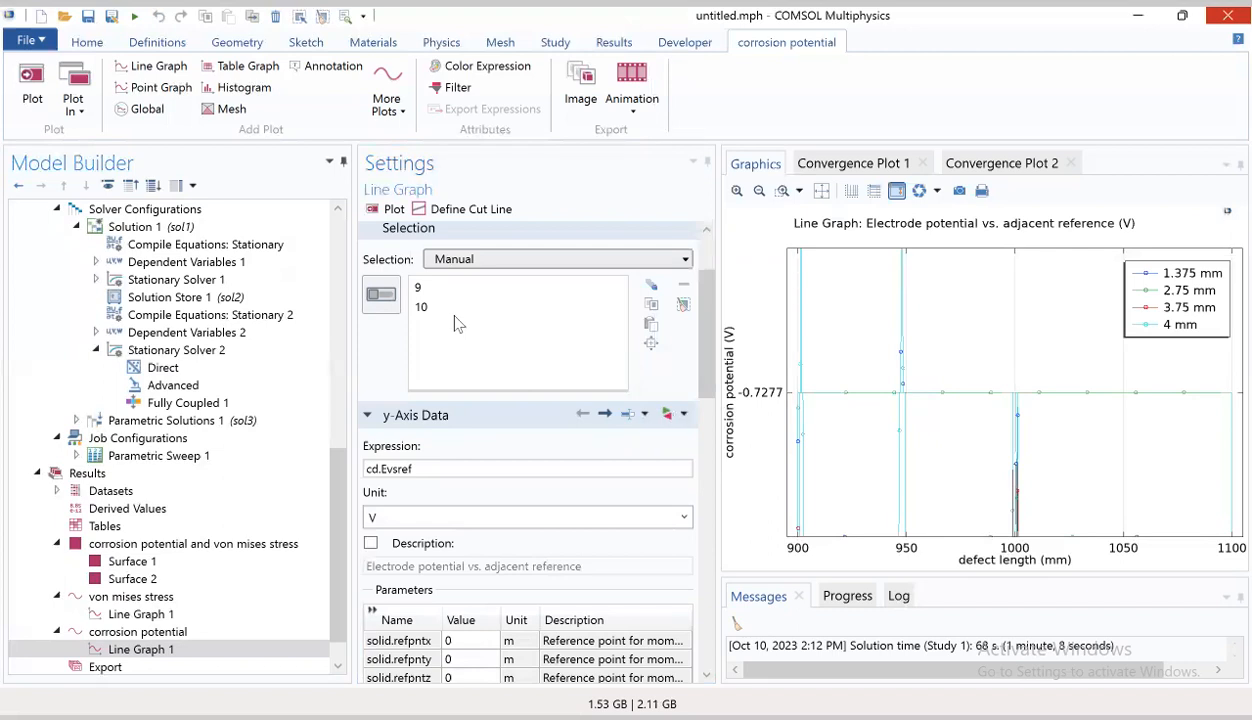
click(143, 632)
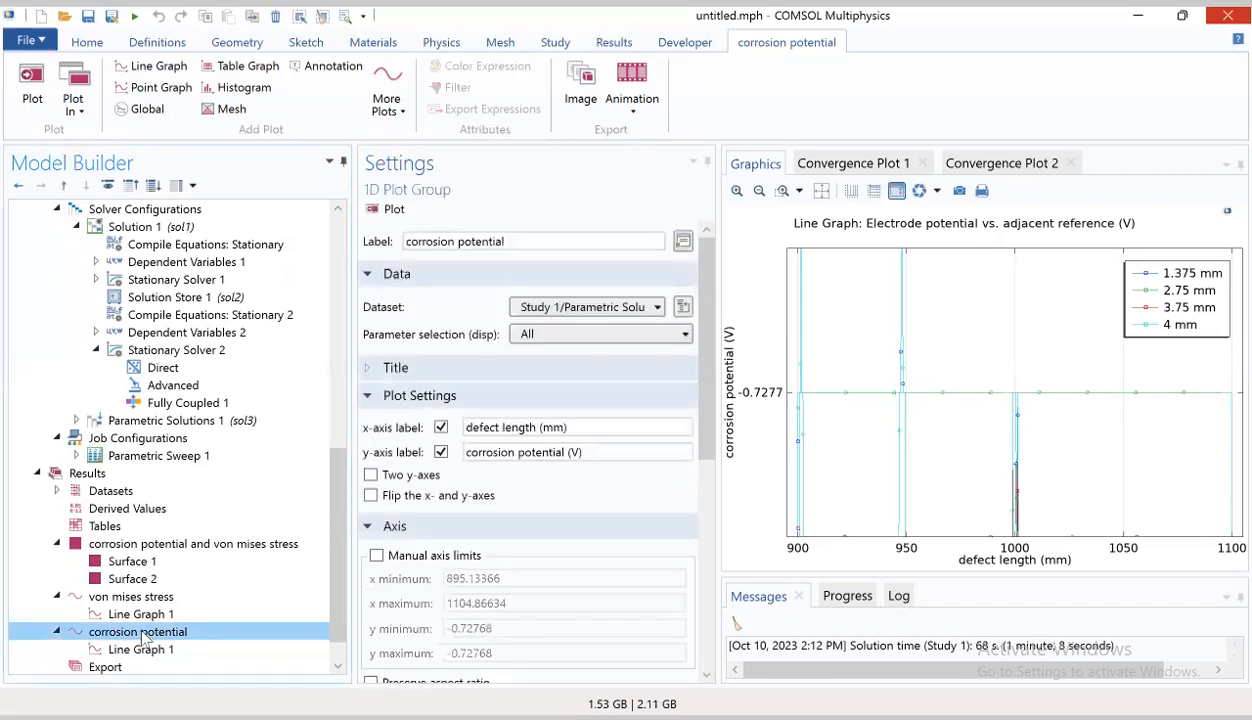
scroll(390, 597, down, 5)
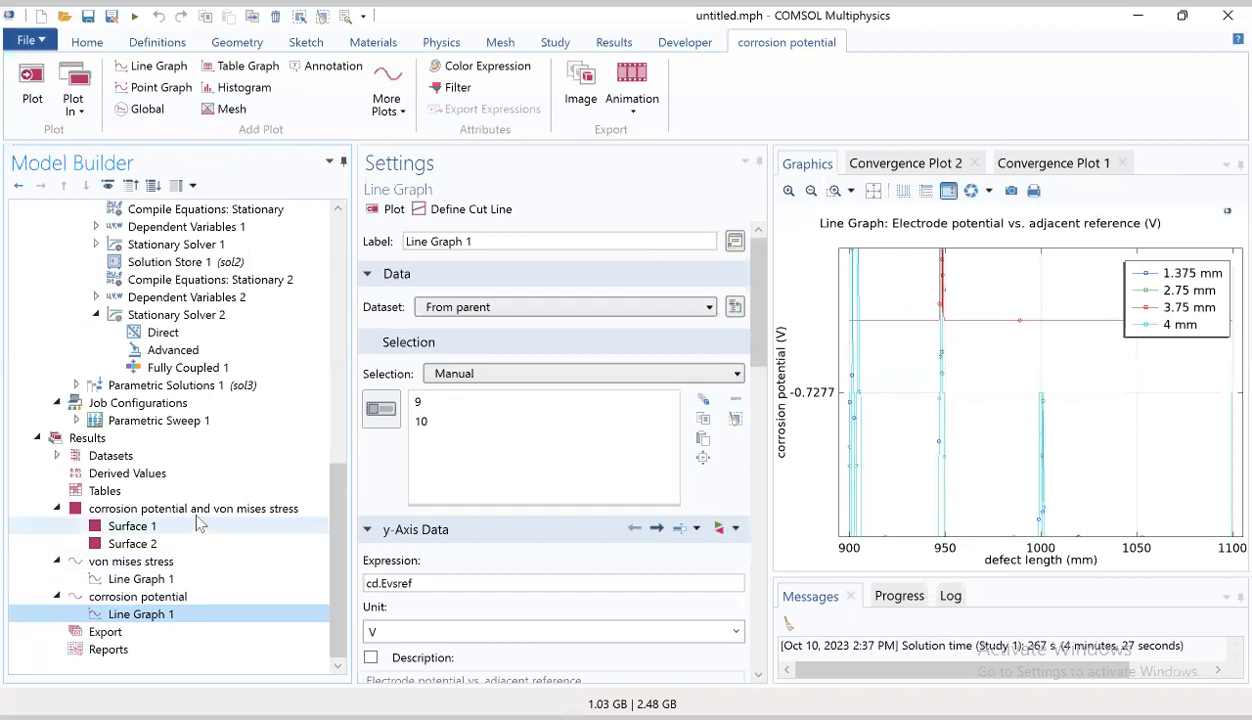
Step: Compare the von mises stress and corrosion potential graphs and examine Convergence Plots 1 and 2
click(168, 563)
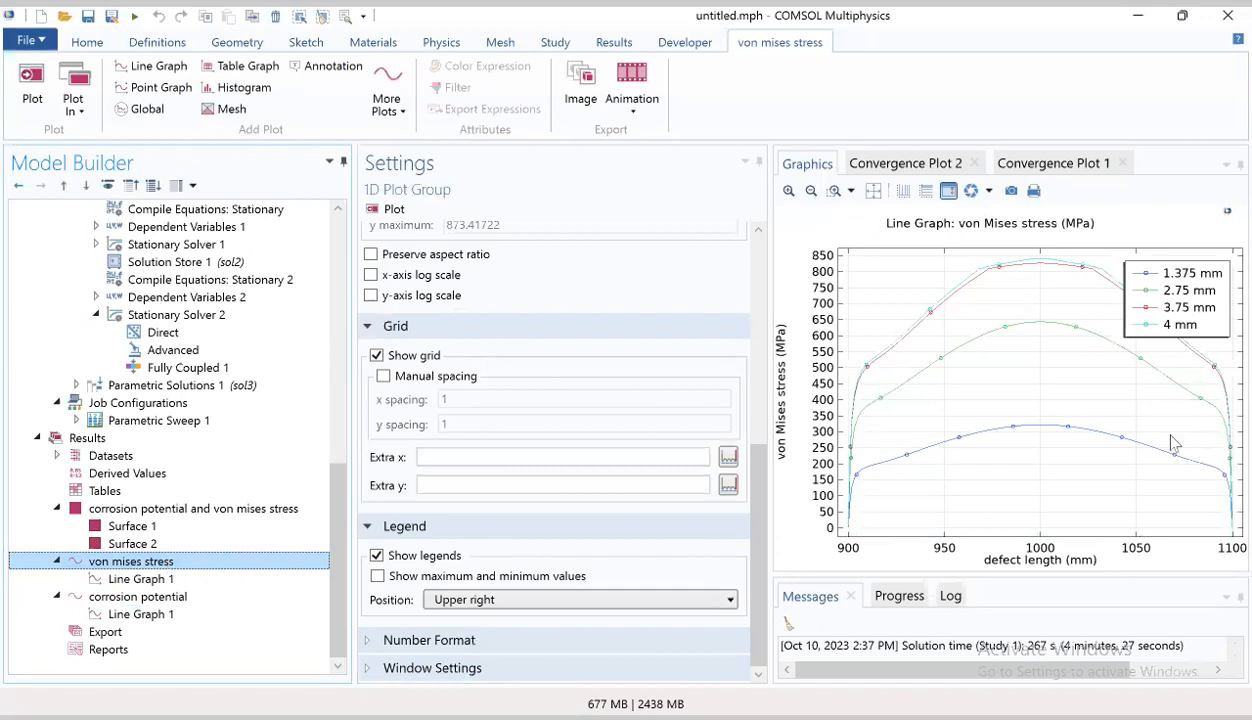
click(184, 616)
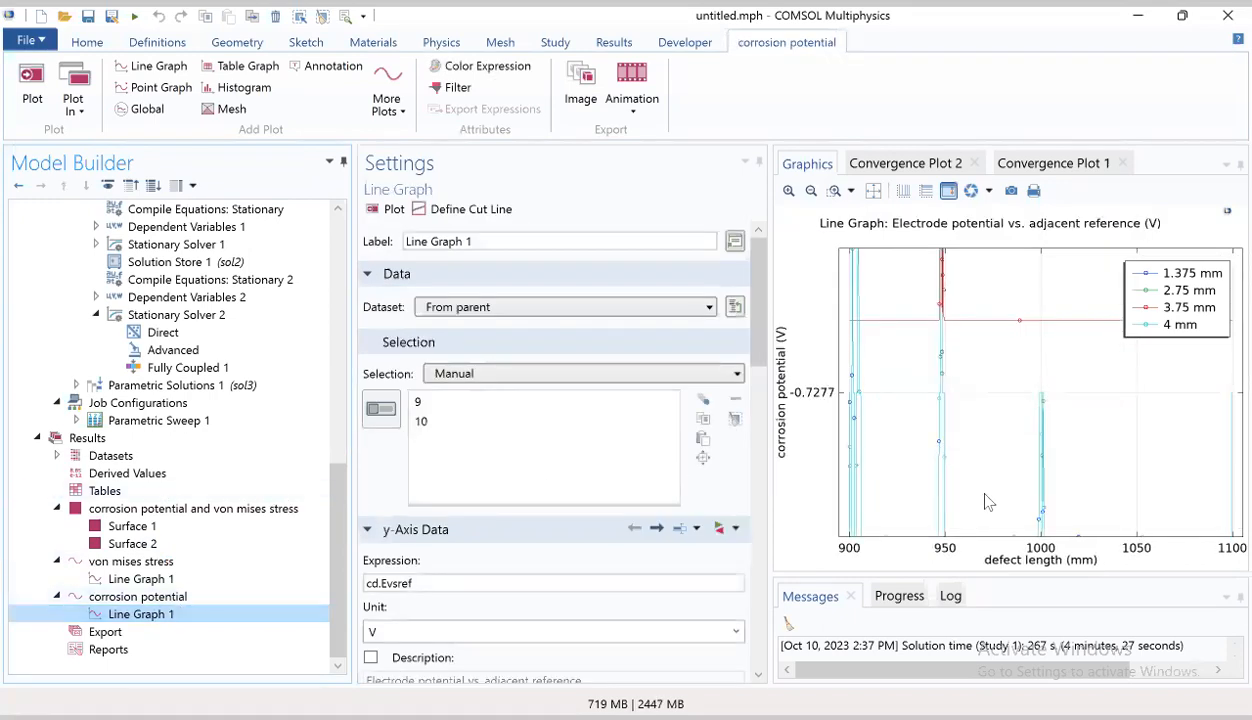
click(935, 166)
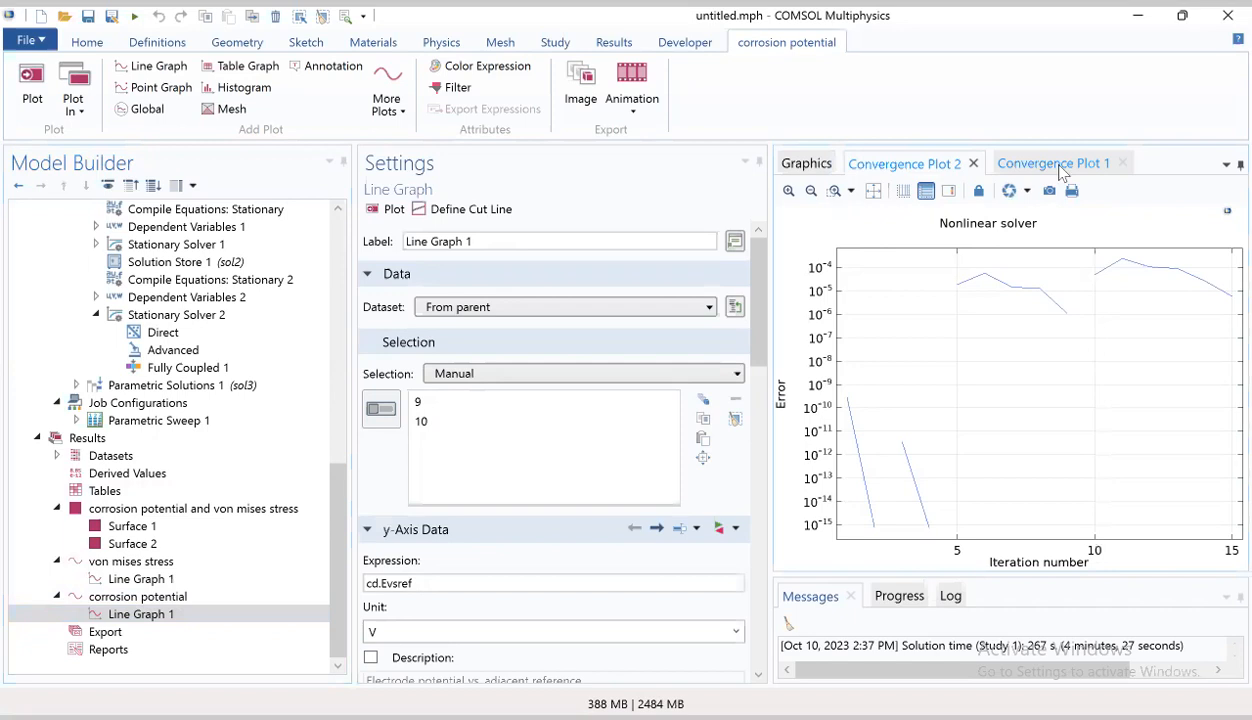
click(1063, 168)
click(940, 168)
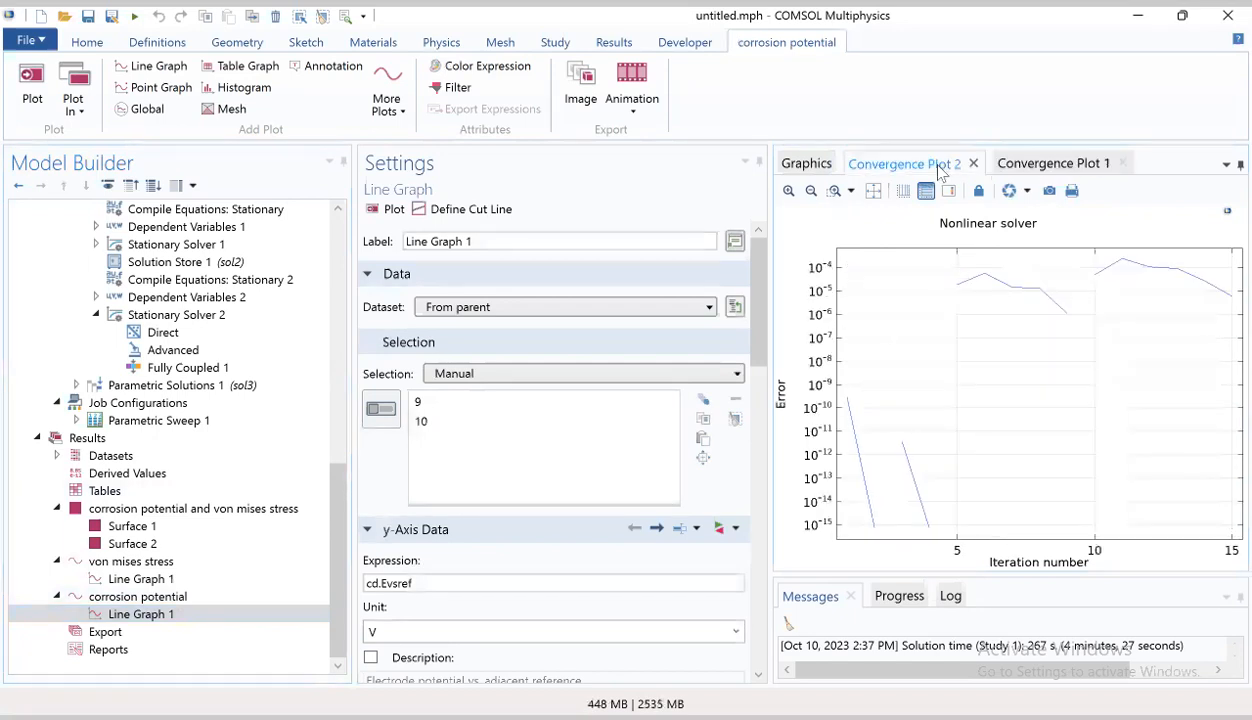
click(1025, 166)
click(925, 168)
click(140, 597)
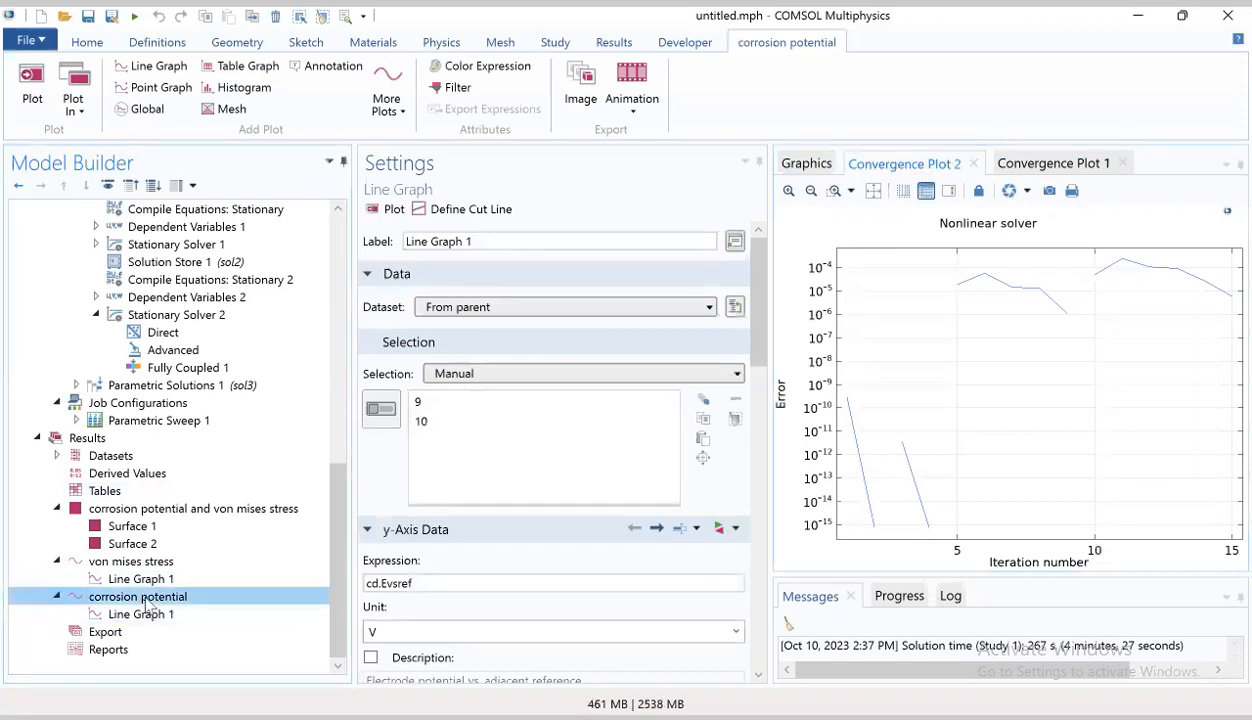
click(132, 562)
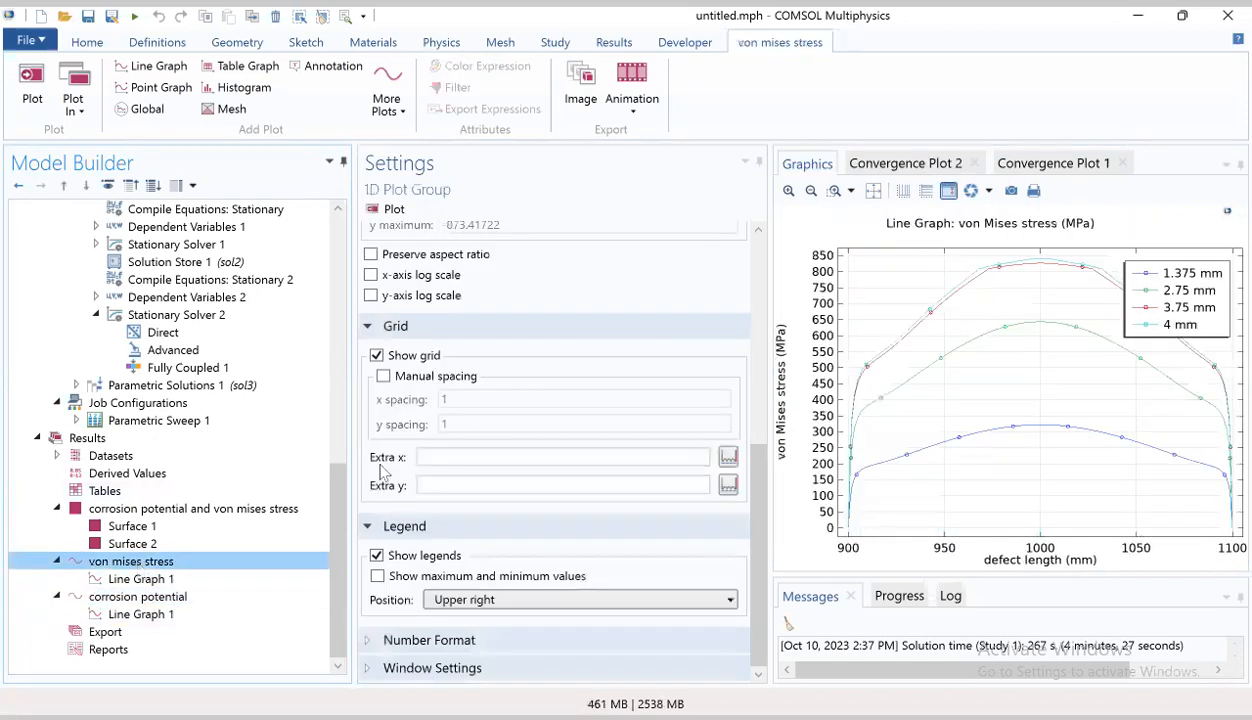
click(870, 164)
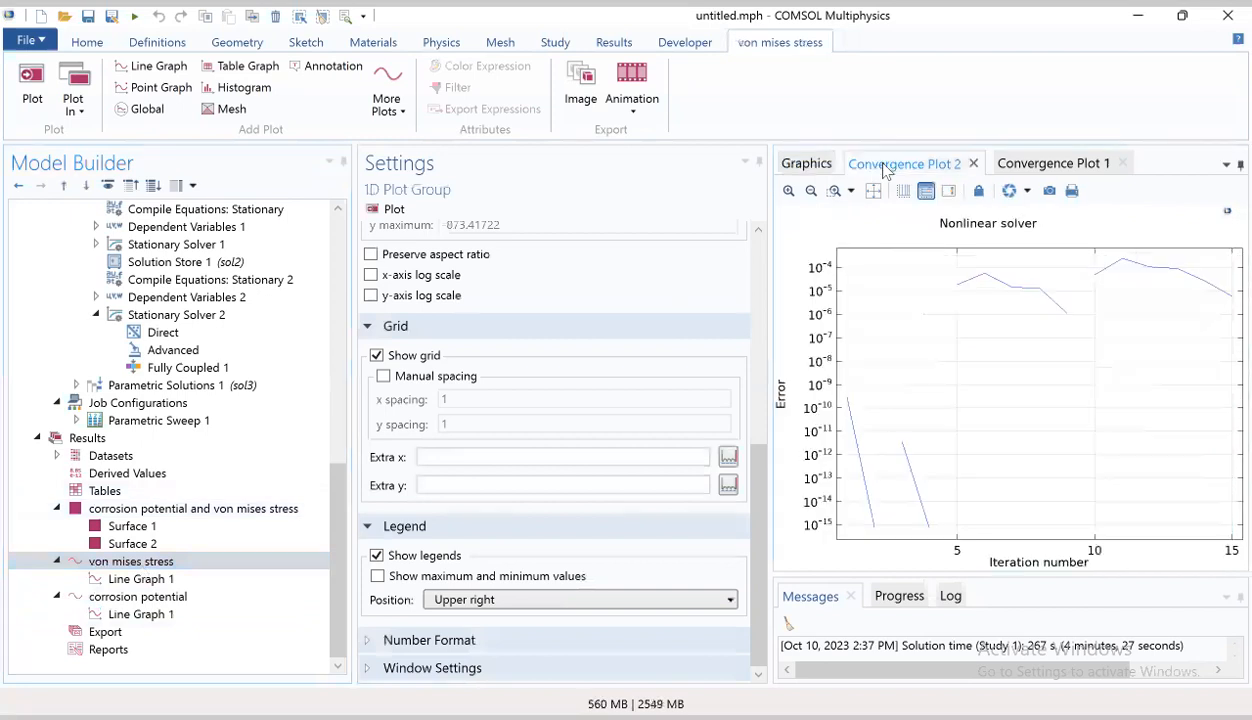
click(808, 168)
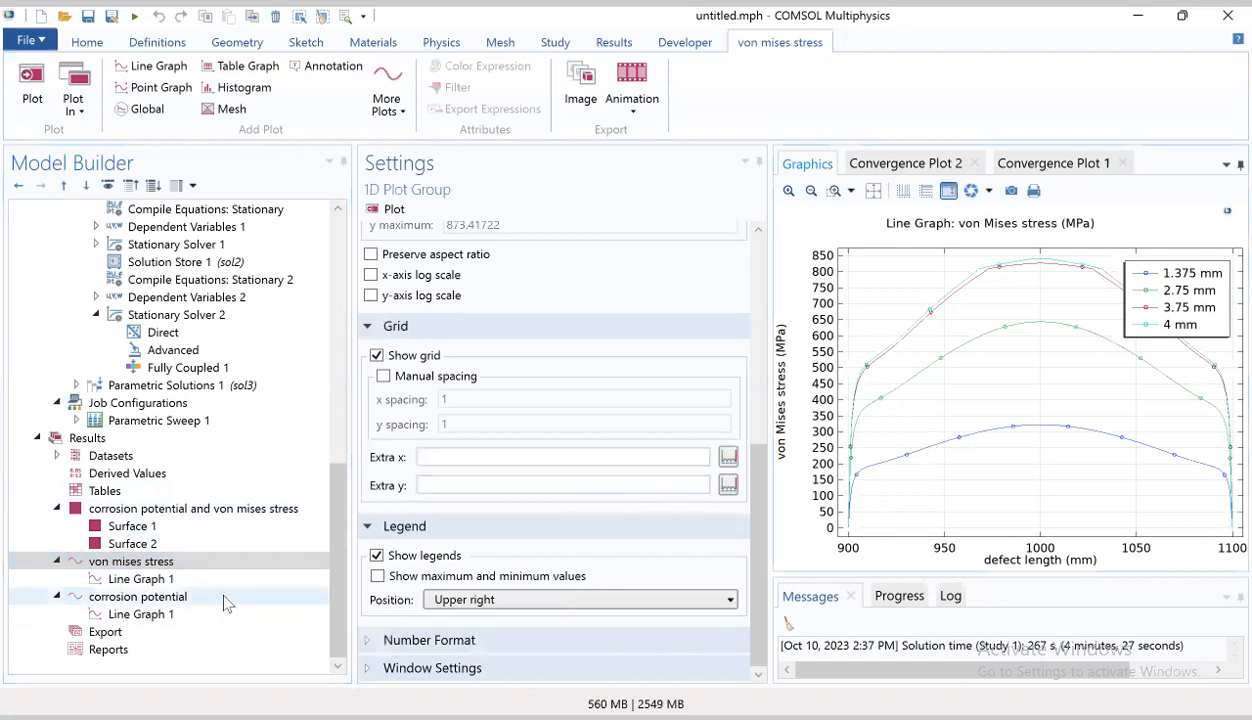
Step: Check which physics interfaces are solved for in Step 1: Stationary and Step 2: Stationary 2 of Study 1
scroll(165, 468, up, 2)
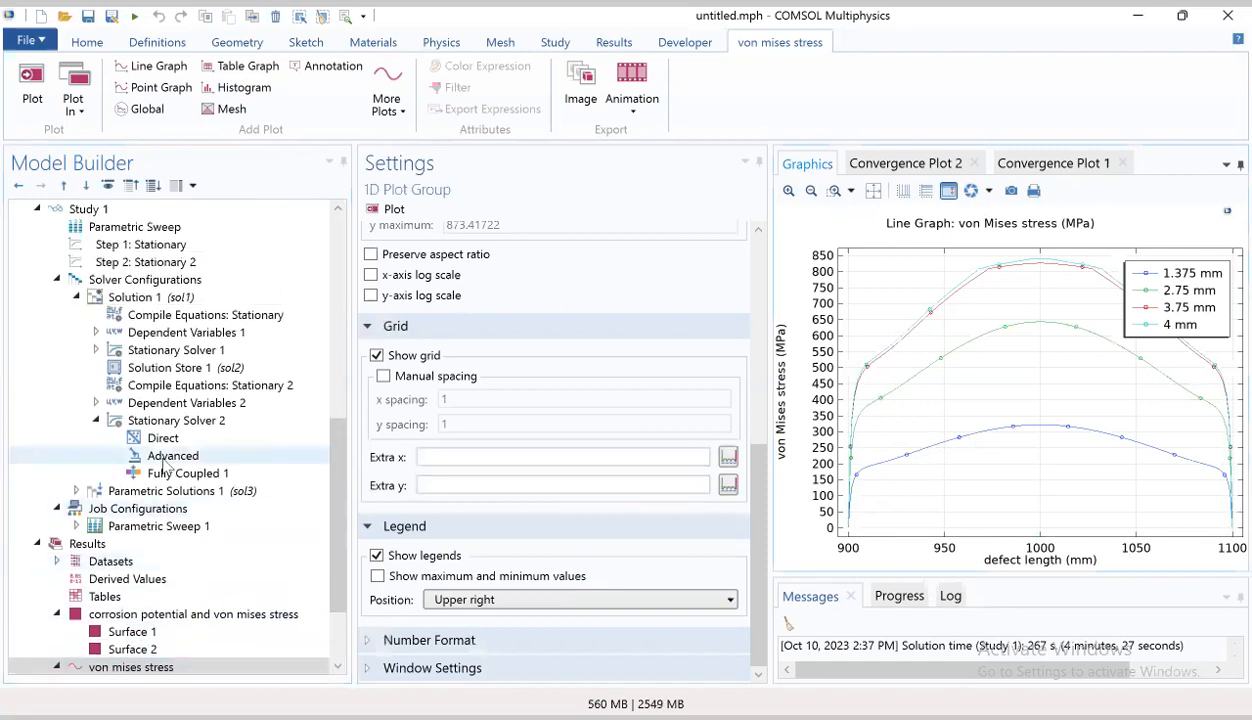
scroll(165, 468, up, 1)
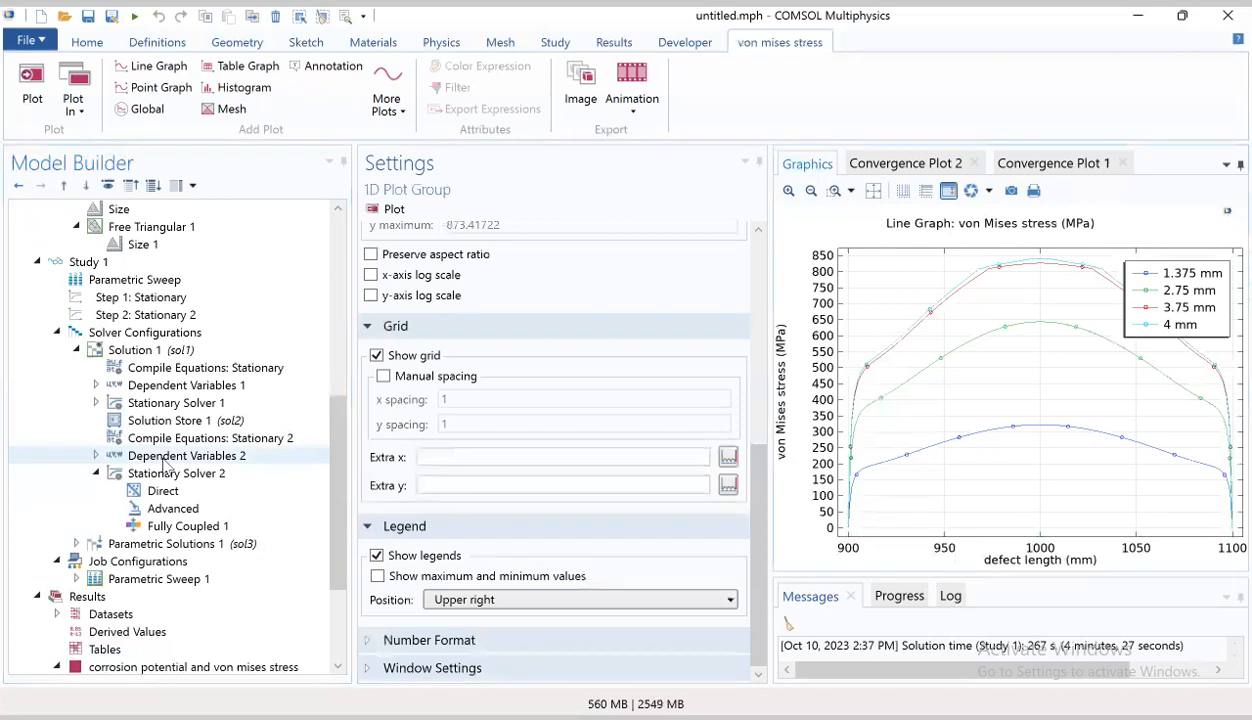
scroll(165, 468, up, 3)
scroll(150, 500, down, 3)
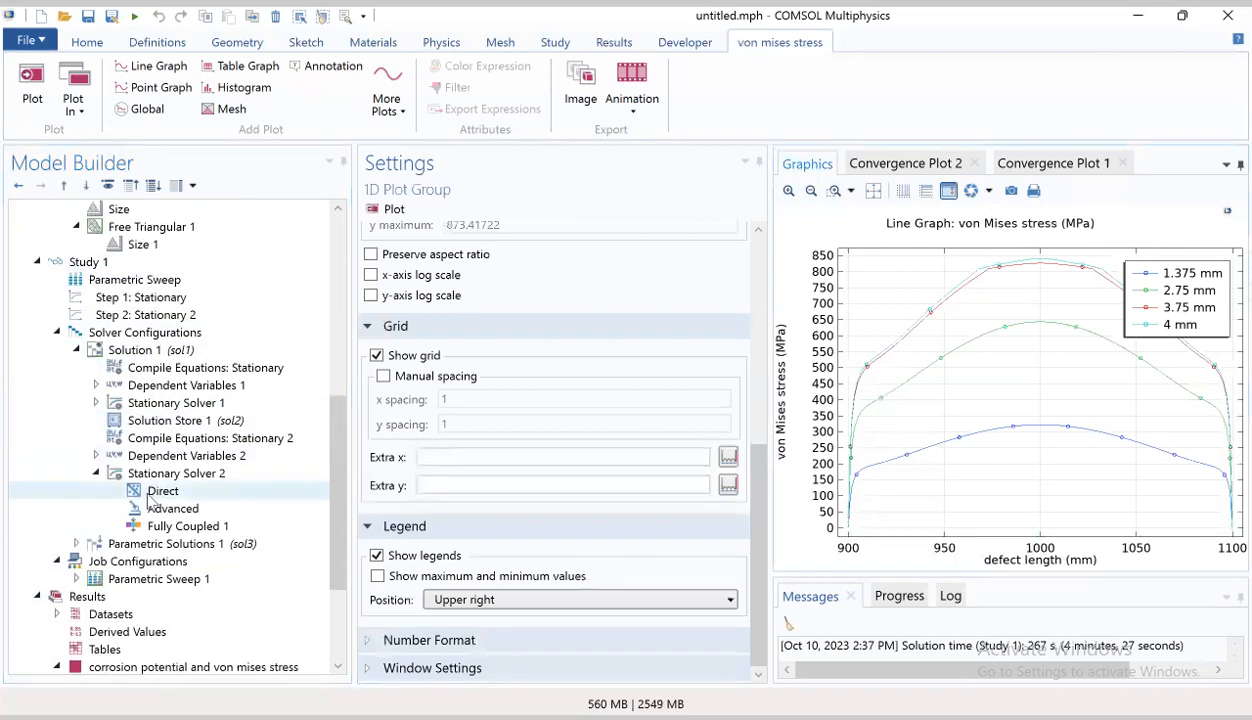
click(158, 299)
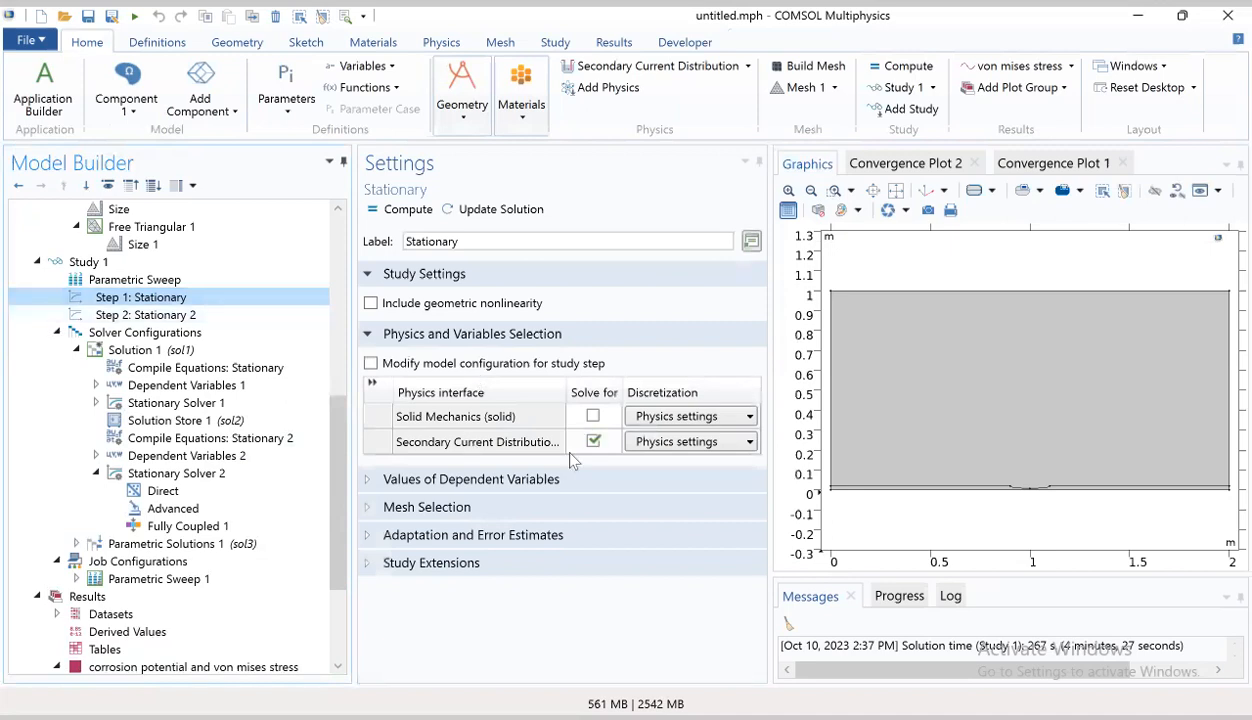
click(141, 315)
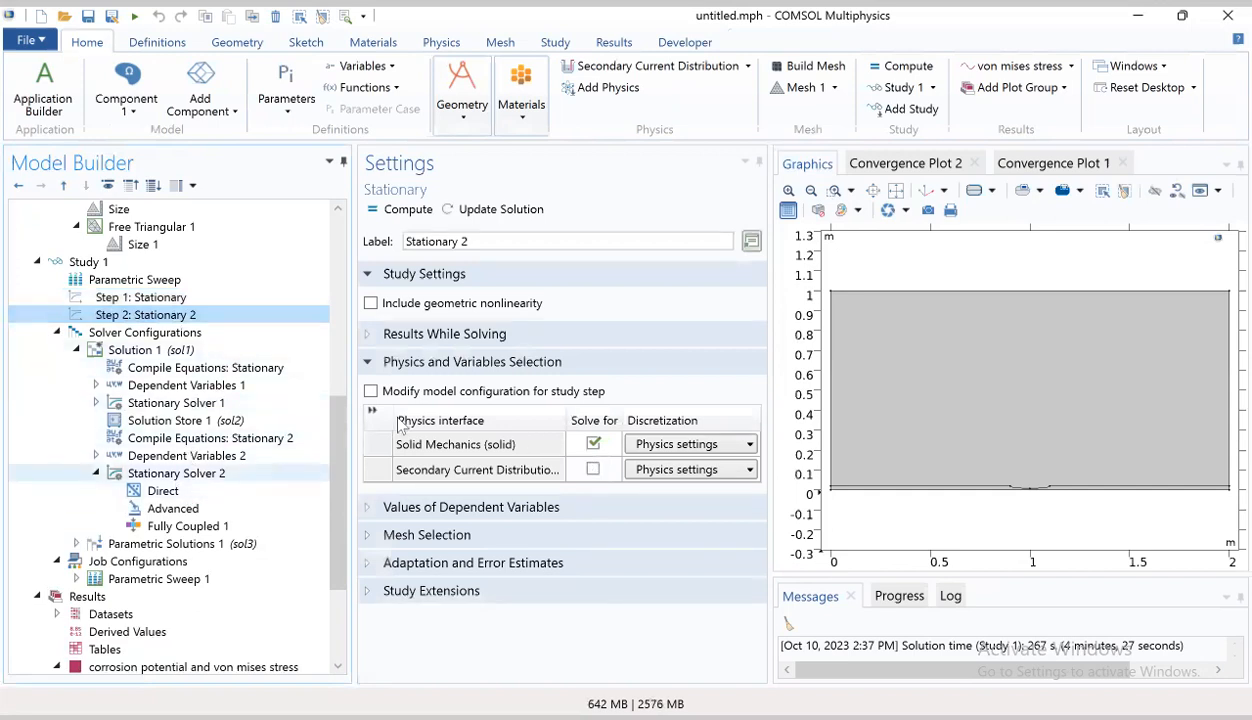
click(165, 300)
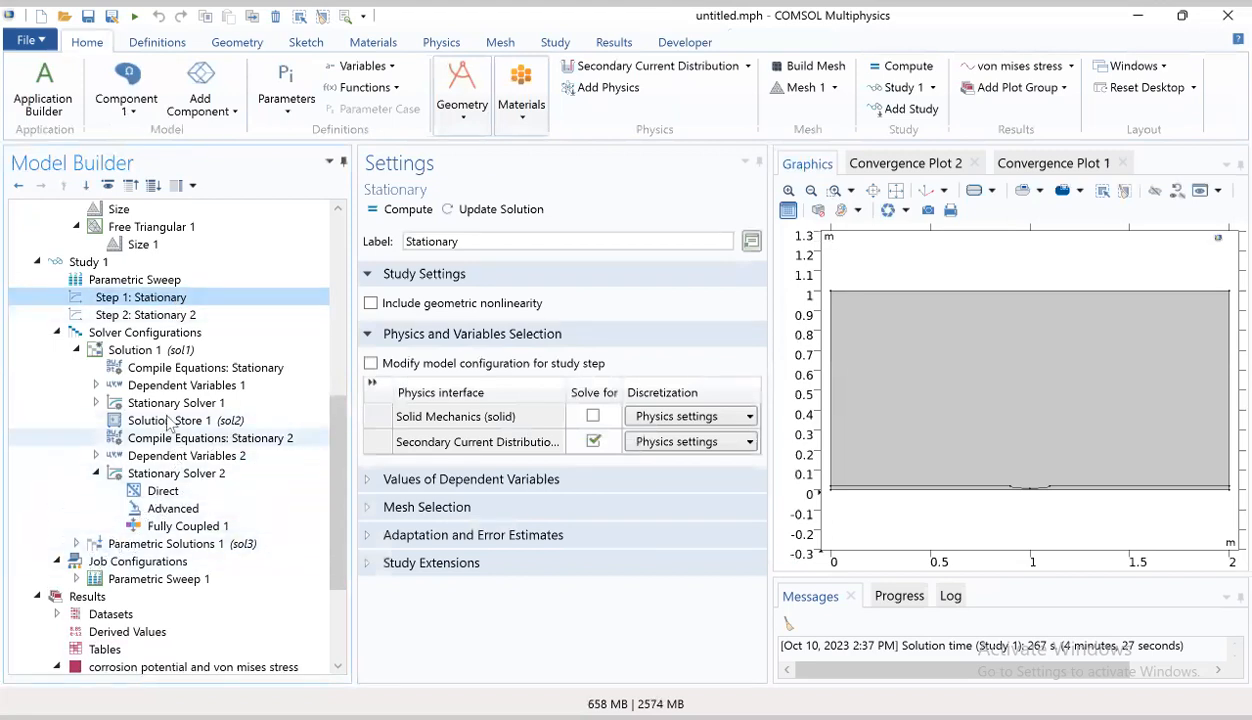
Step: Inspect the relative tolerance of Stationary Solver 1 and Stationary Solver 2
click(170, 404)
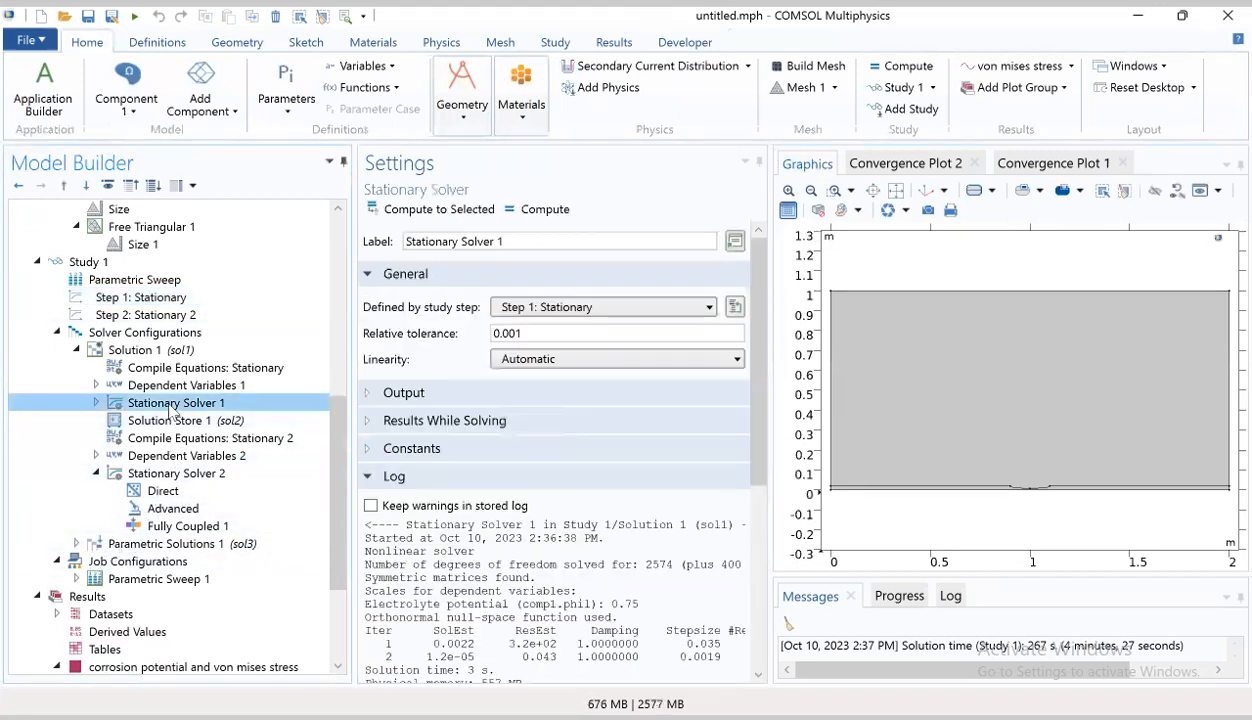
click(517, 337)
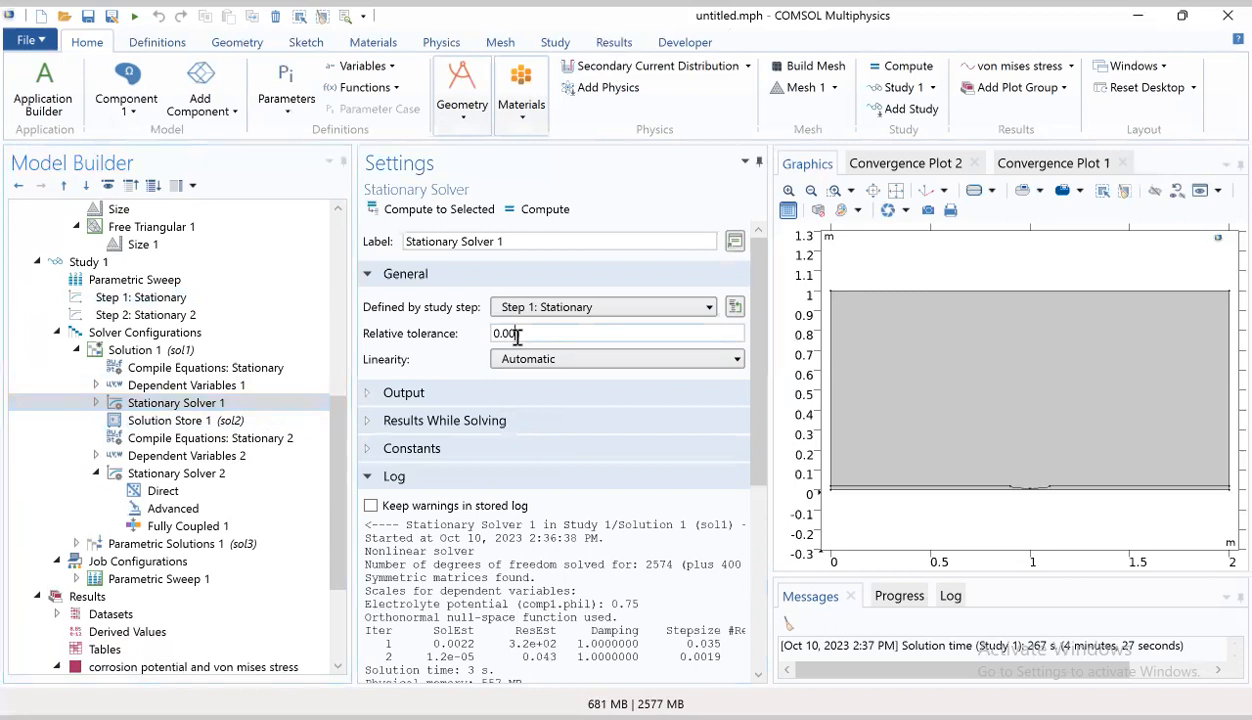
click(178, 475)
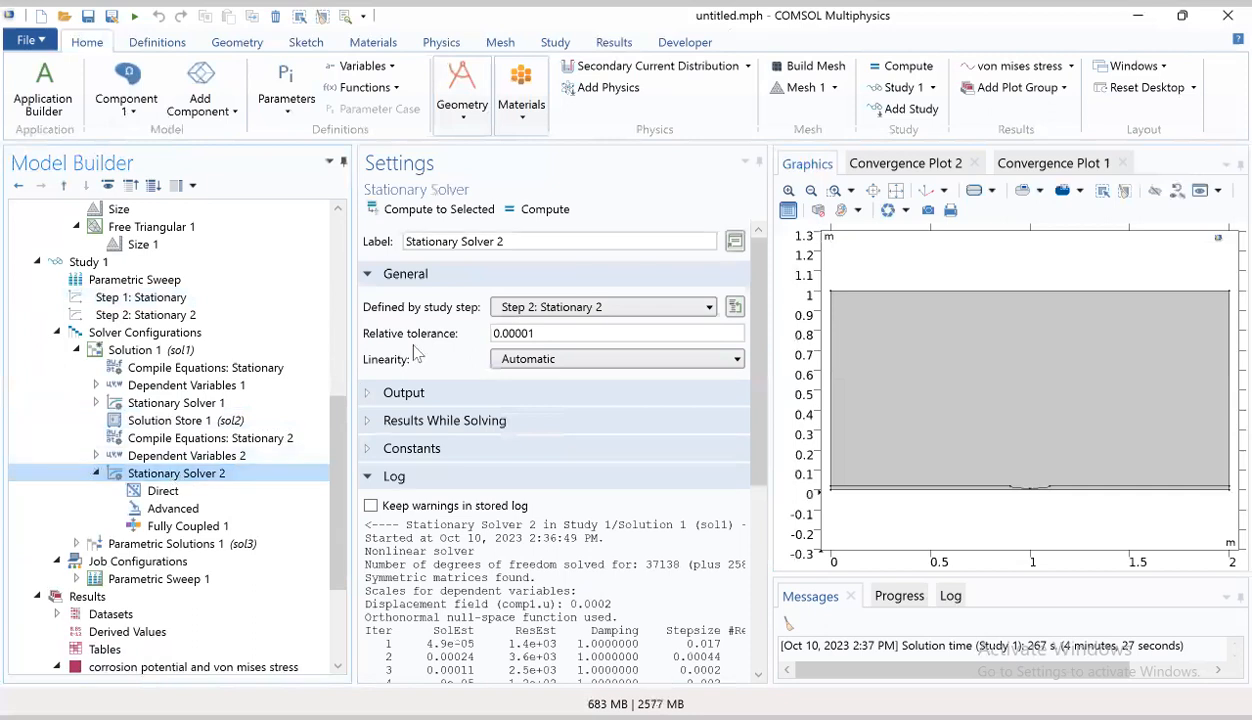
double_click(509, 341)
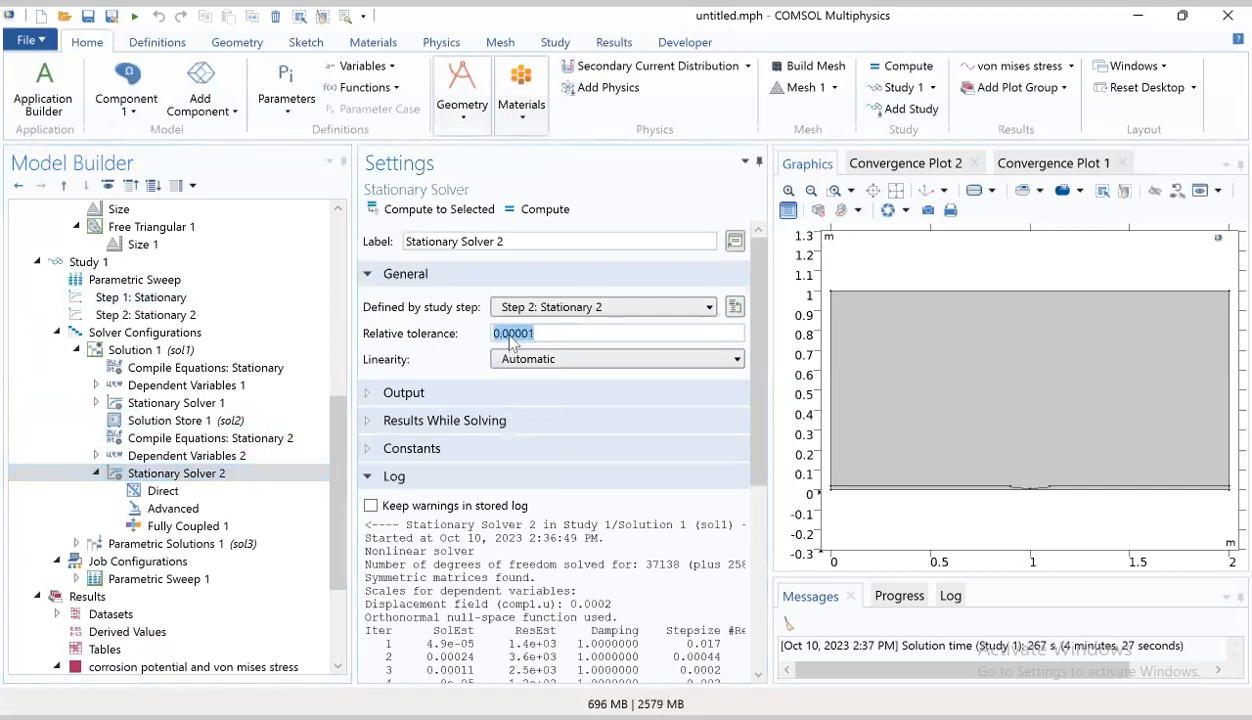
Step: Copy Stationary Solver 2's relative tolerance of 0.00001 into Stationary Solver 1 and compute the solution
right_click(510, 340)
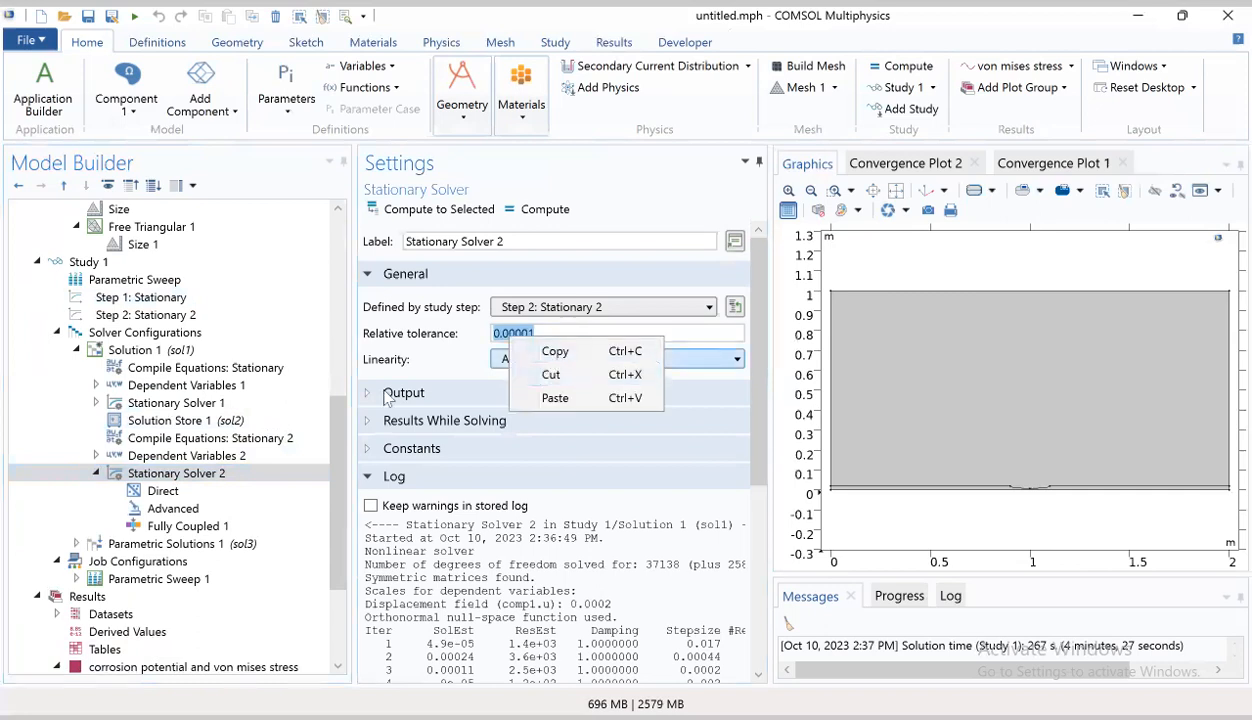
click(556, 354)
click(190, 403)
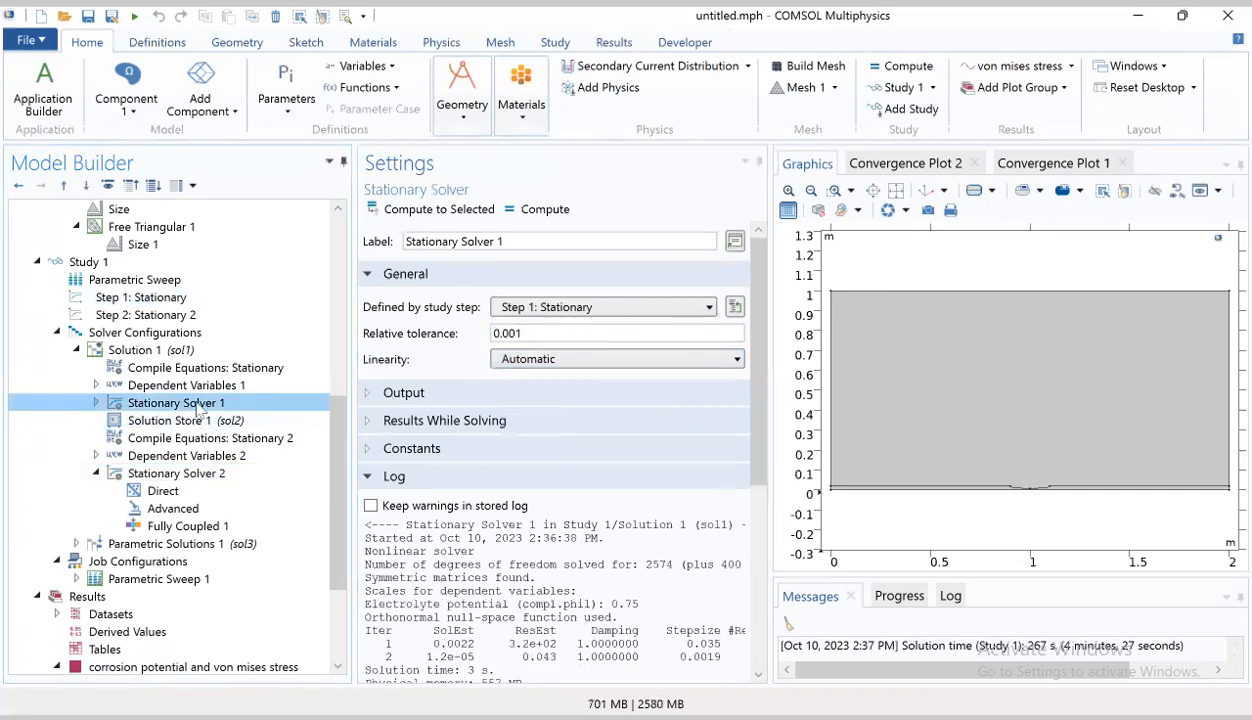
double_click(508, 335)
right_click(510, 338)
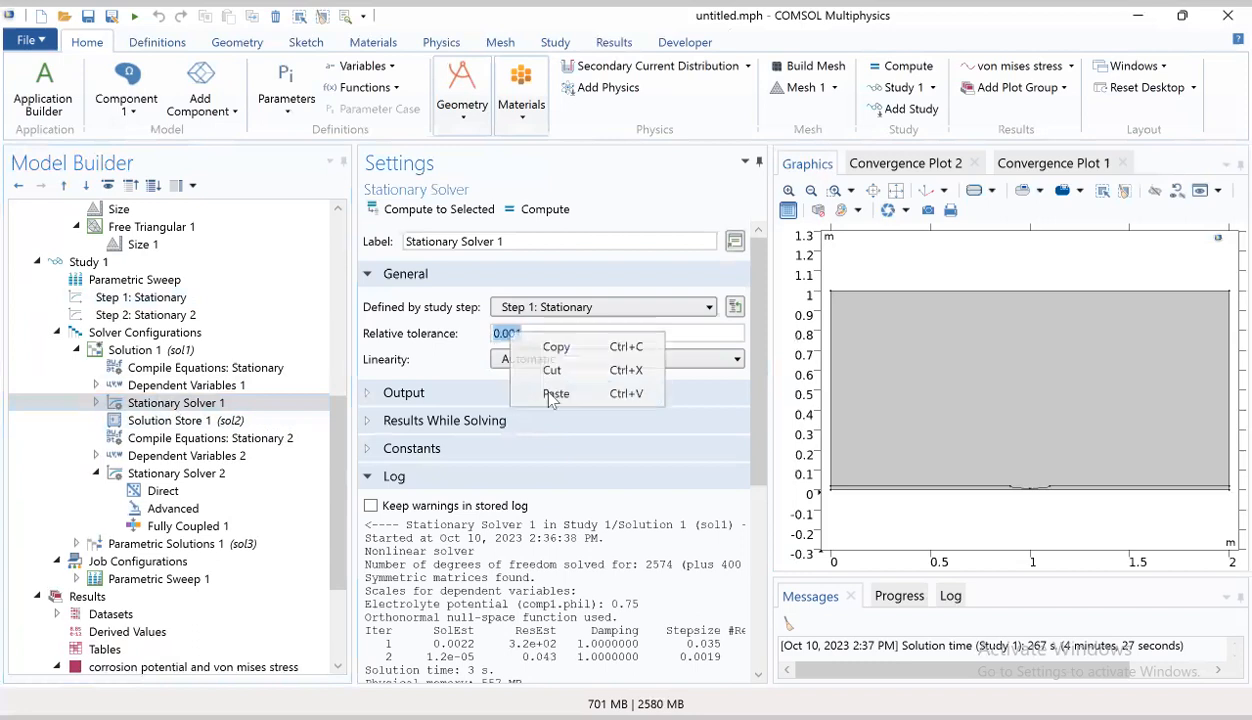
click(552, 393)
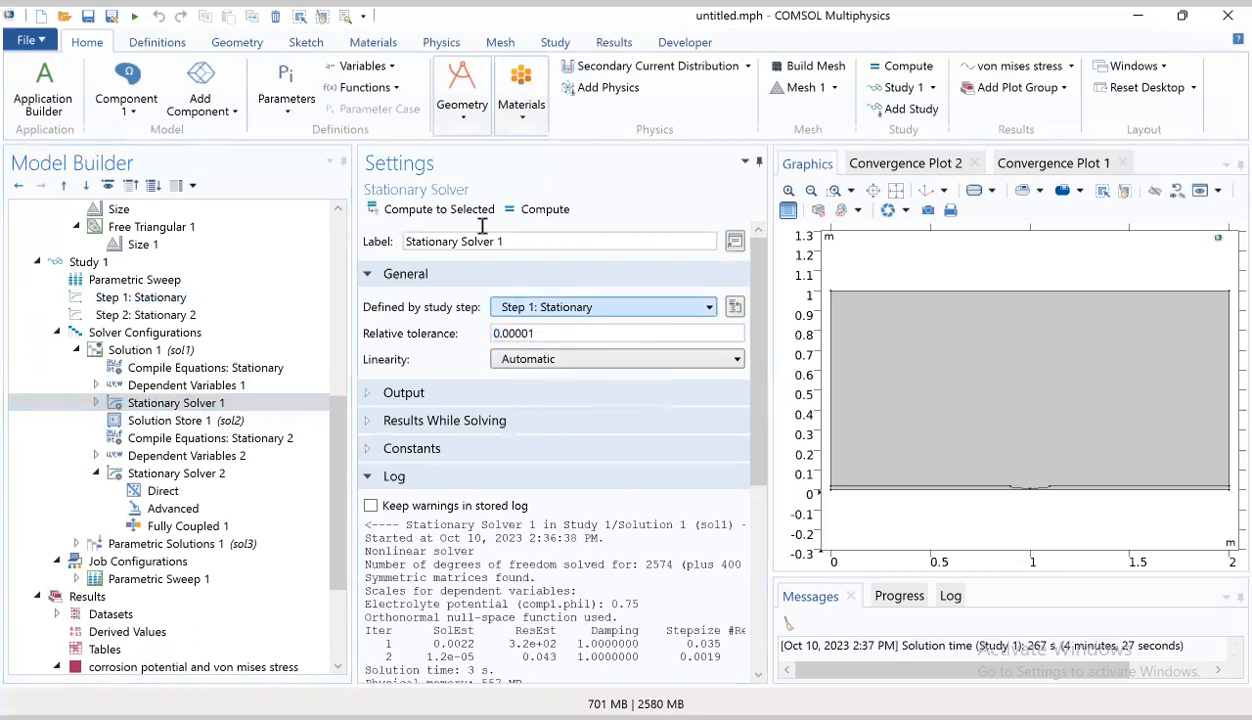
click(545, 209)
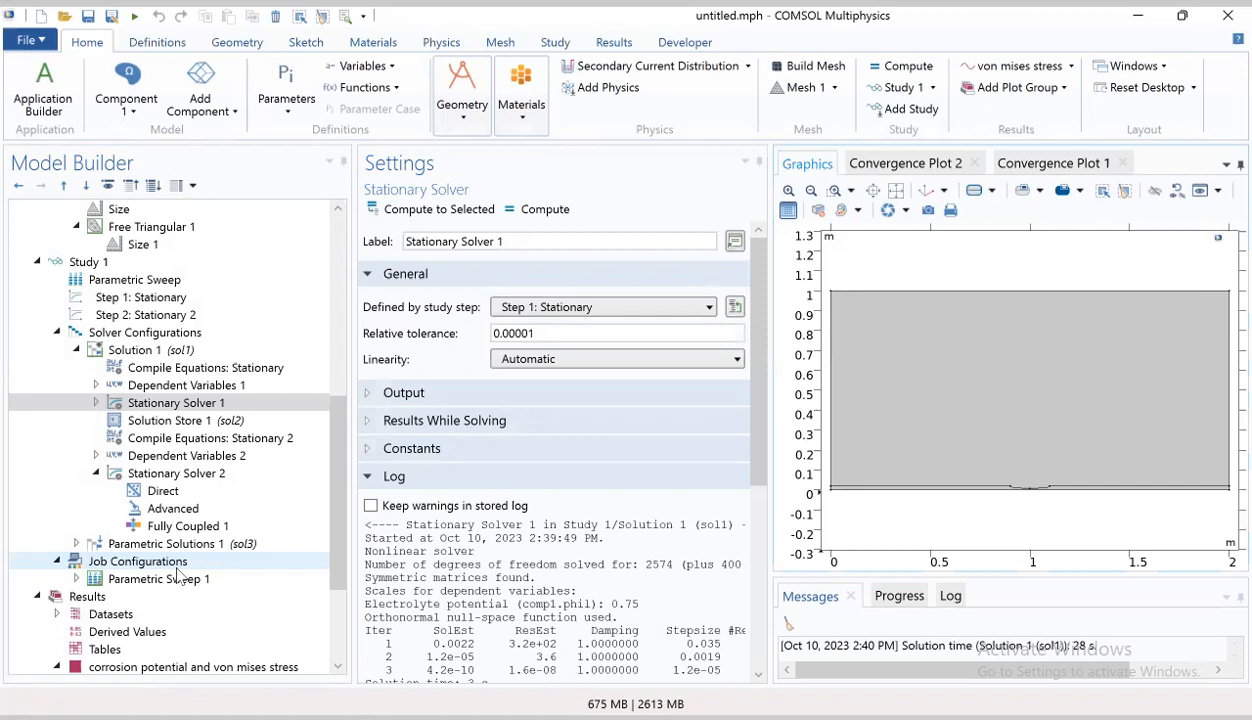
Step: Examine the recomputed corrosion potential line graph and its plot group settings
scroll(175, 585, down, 3)
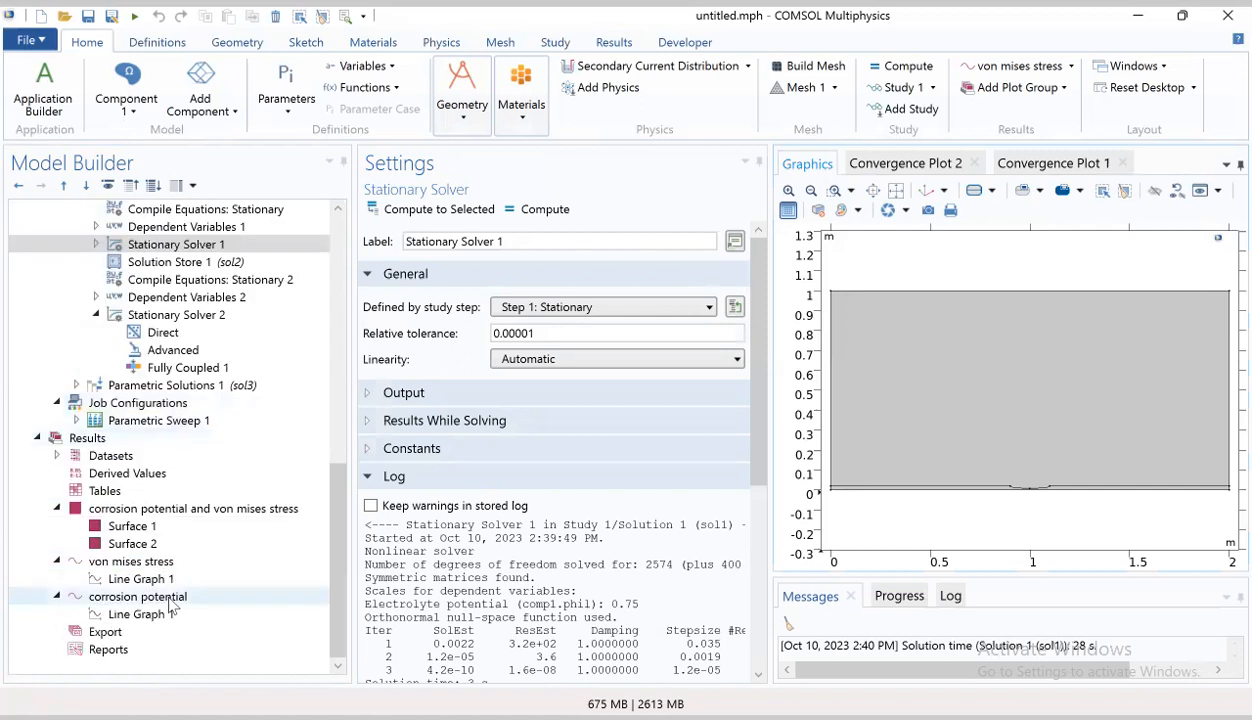
click(143, 616)
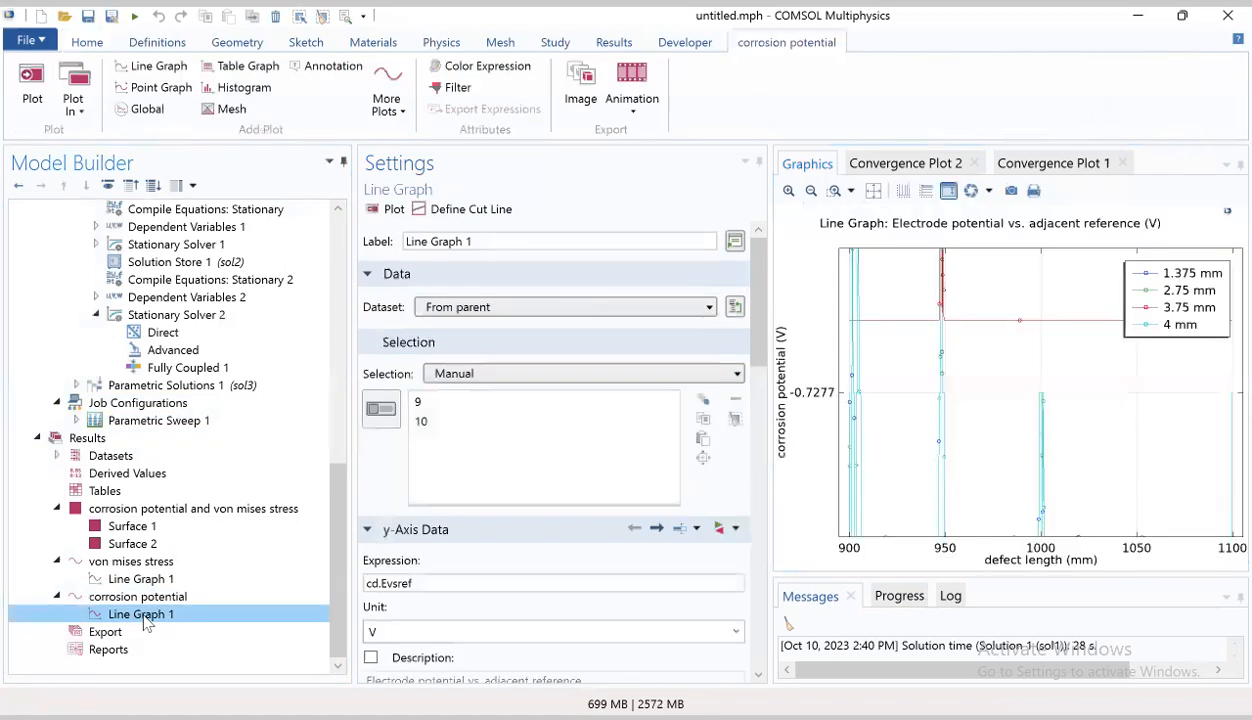
click(145, 597)
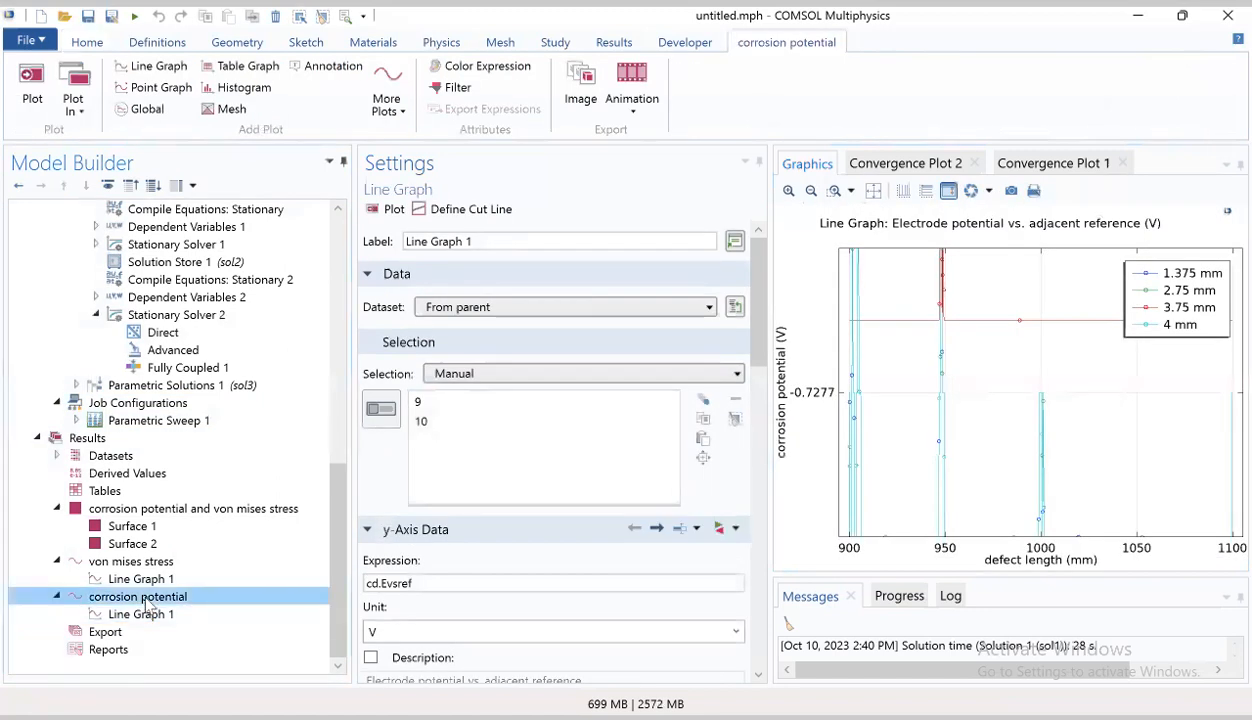
click(143, 616)
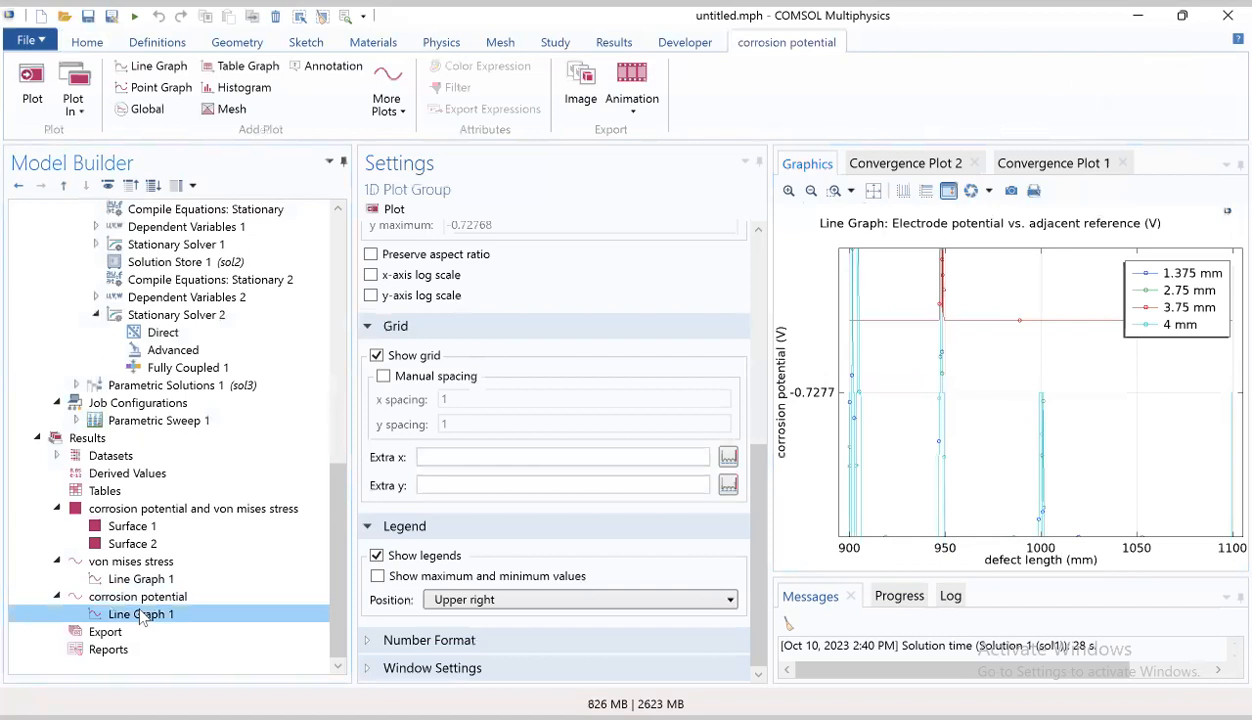
click(145, 597)
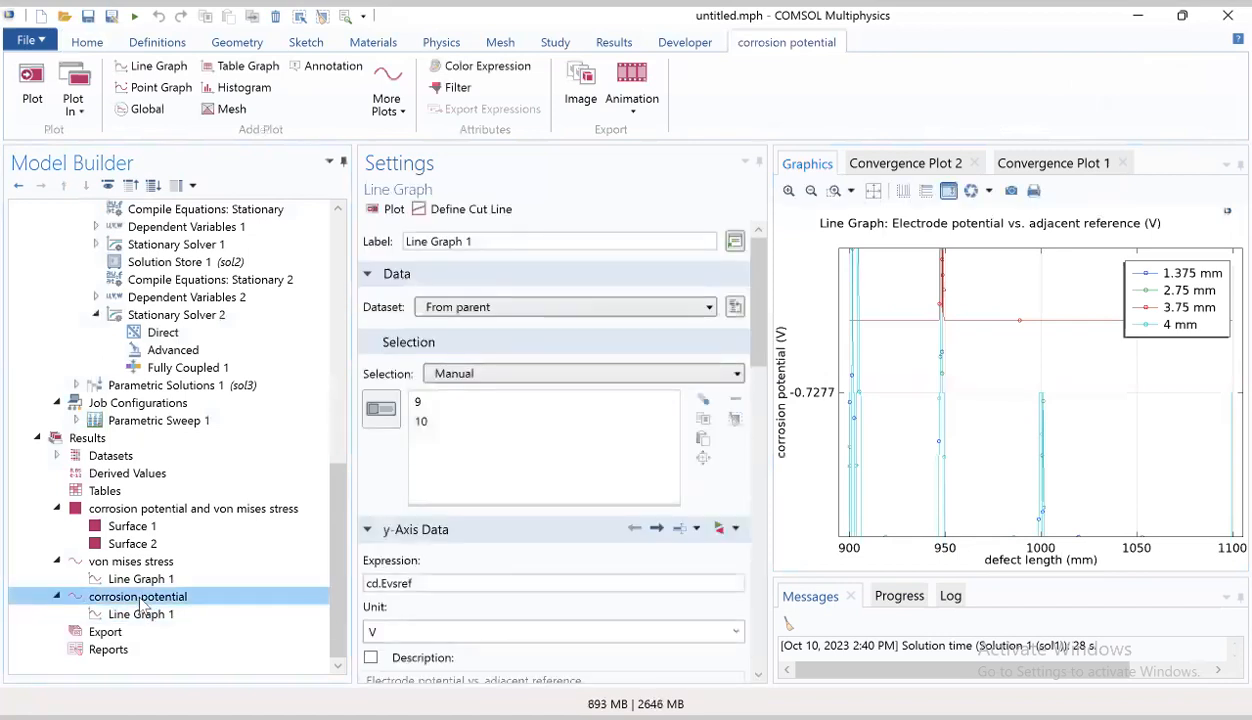
Step: Set Step 1: Stationary to solve for Solid Mechanics instead of Secondary Current Distribution
scroll(148, 575, up, 6)
scroll(148, 575, up, 2)
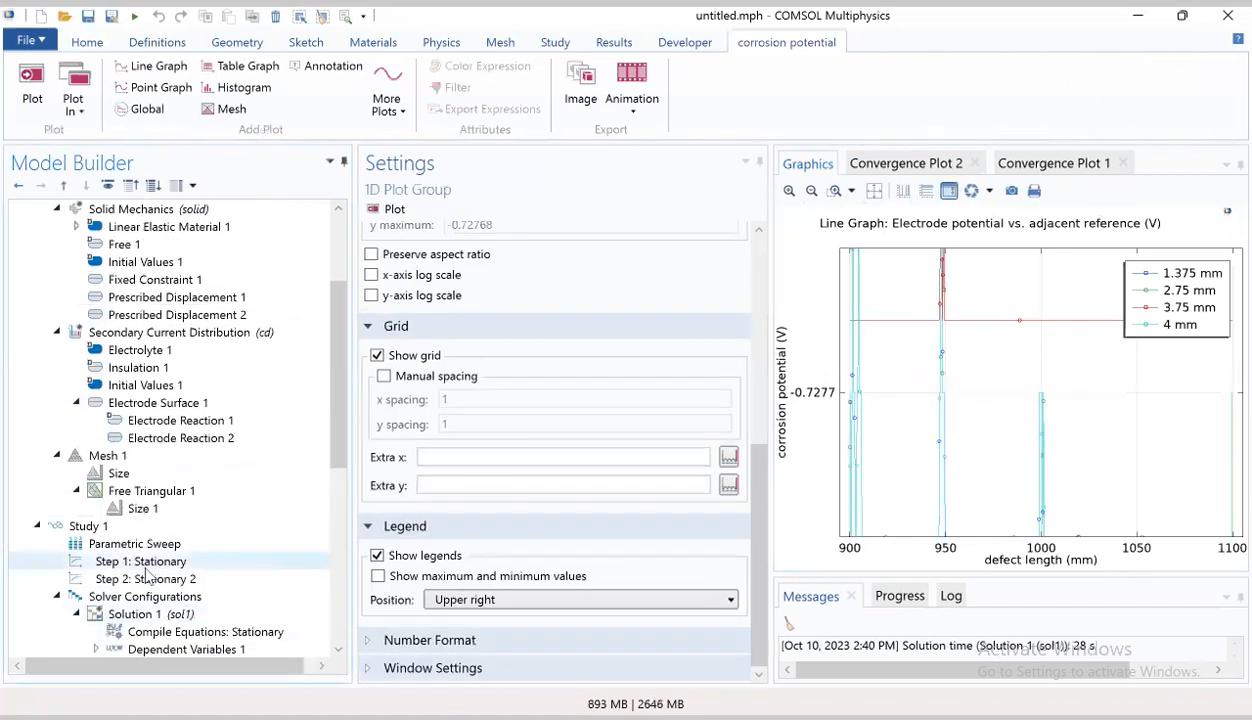
scroll(147, 571, down, 3)
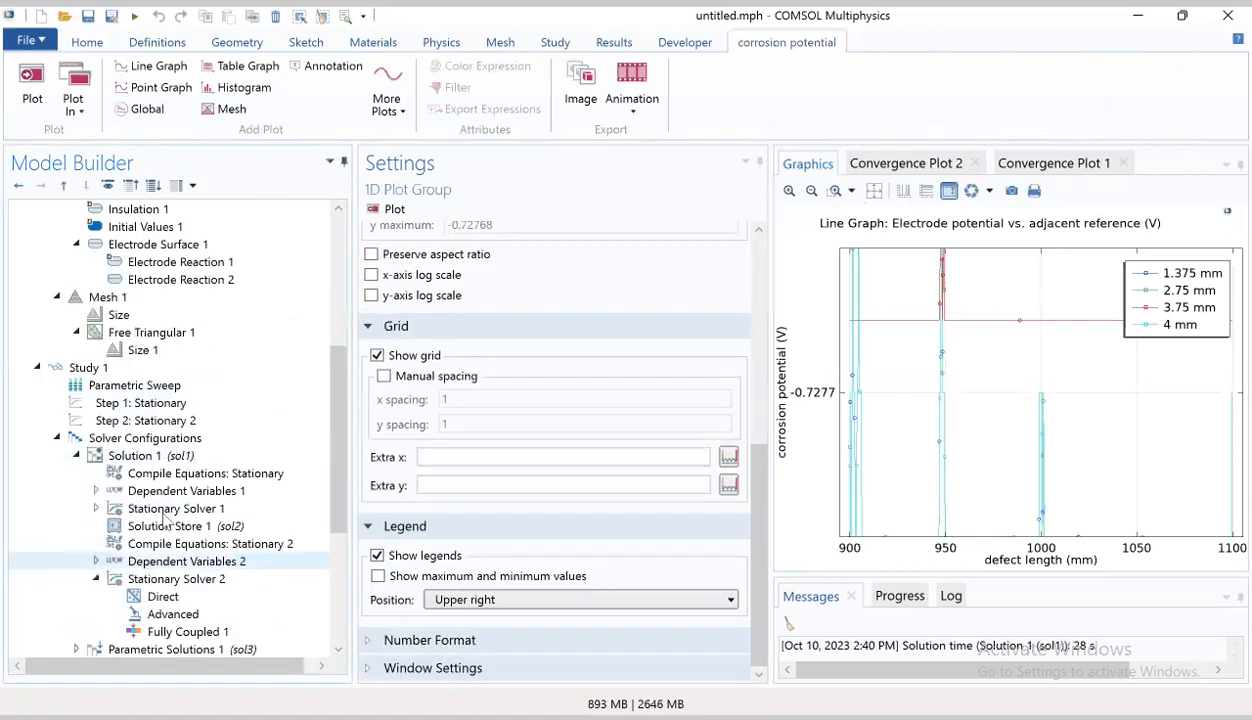
click(175, 404)
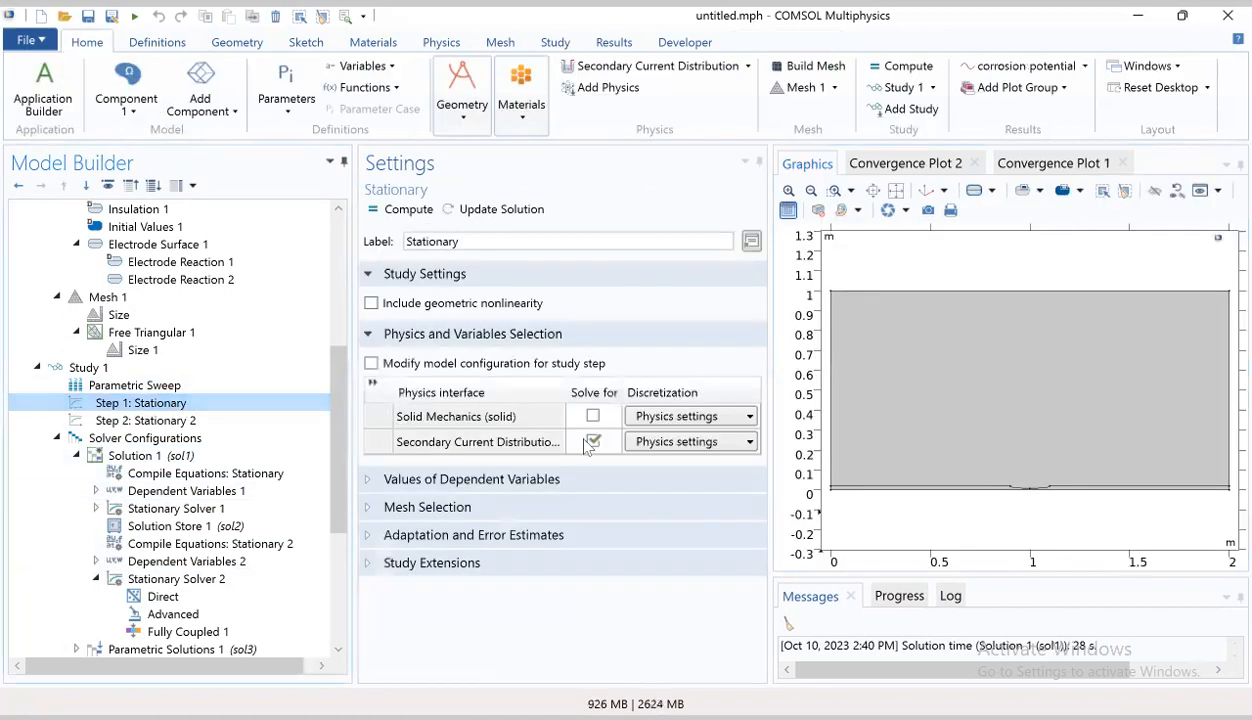
click(592, 441)
click(592, 418)
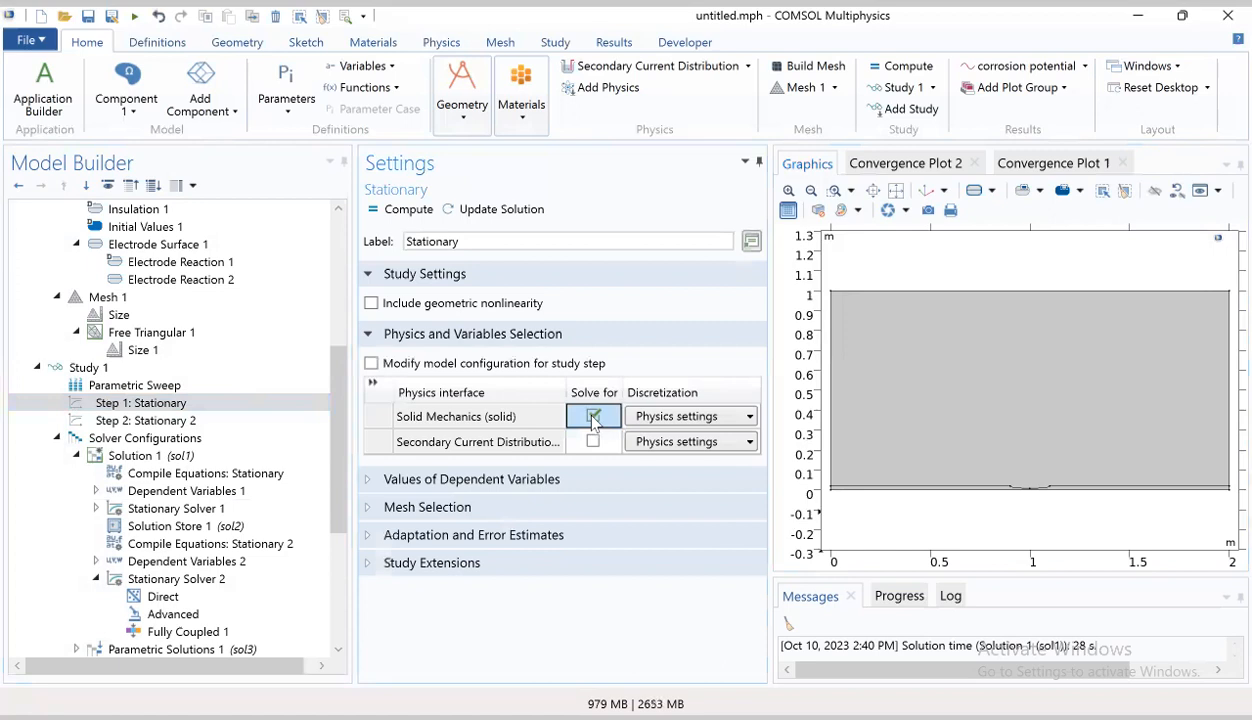
Step: Set Step 2: Stationary 2 to solve for Secondary Current Distribution instead of Solid Mechanics
click(146, 420)
click(593, 443)
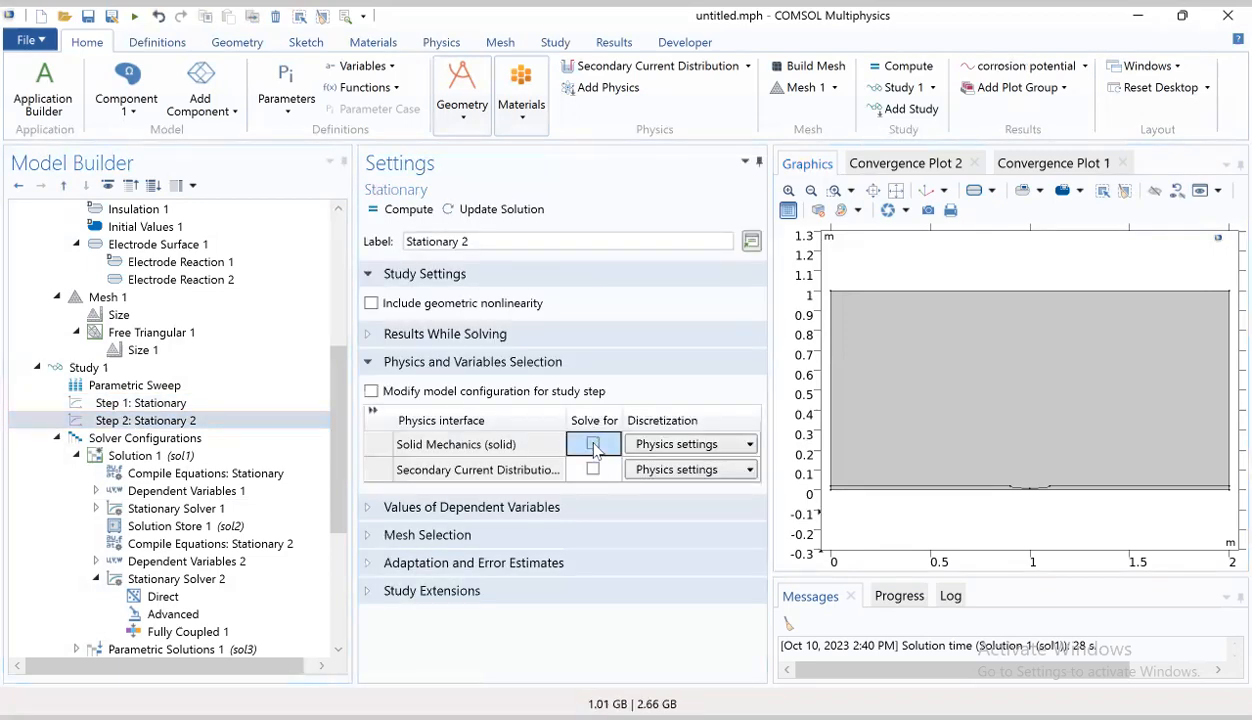
click(593, 469)
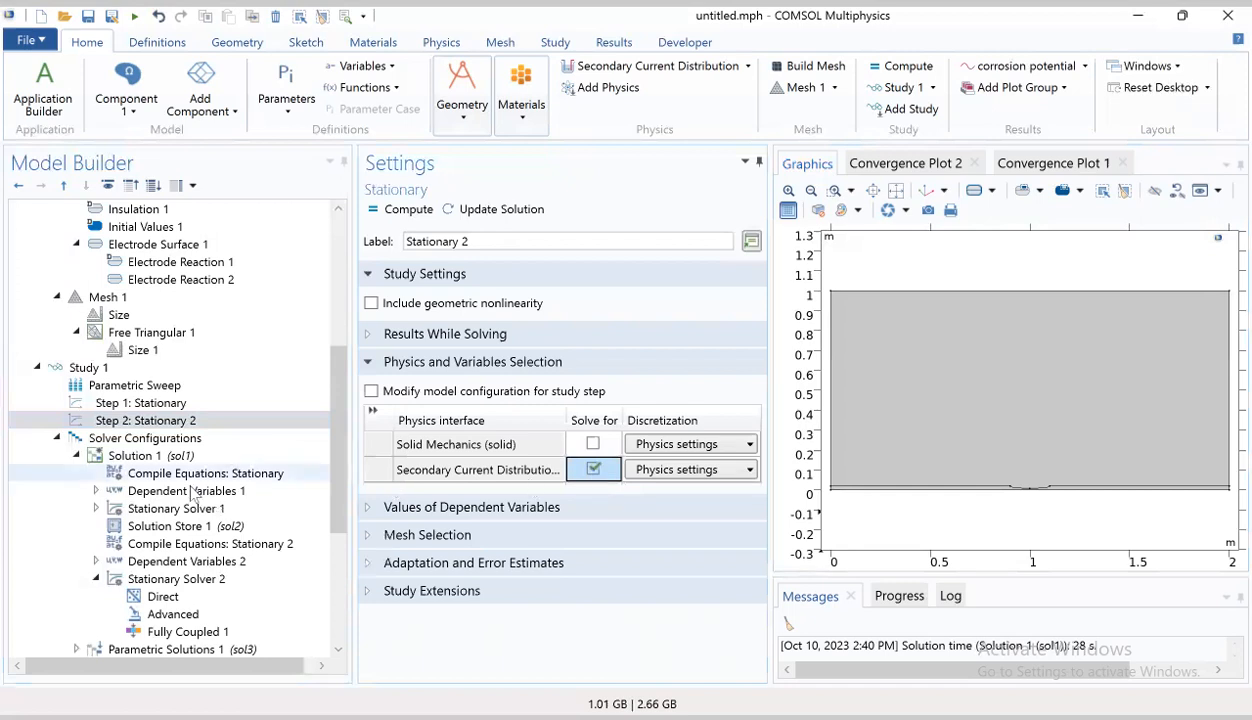
click(155, 420)
Step: Compare the relative tolerances of both stationary solvers and set Stationary Solver 1's to 0.001
scroll(157, 481, down, 2)
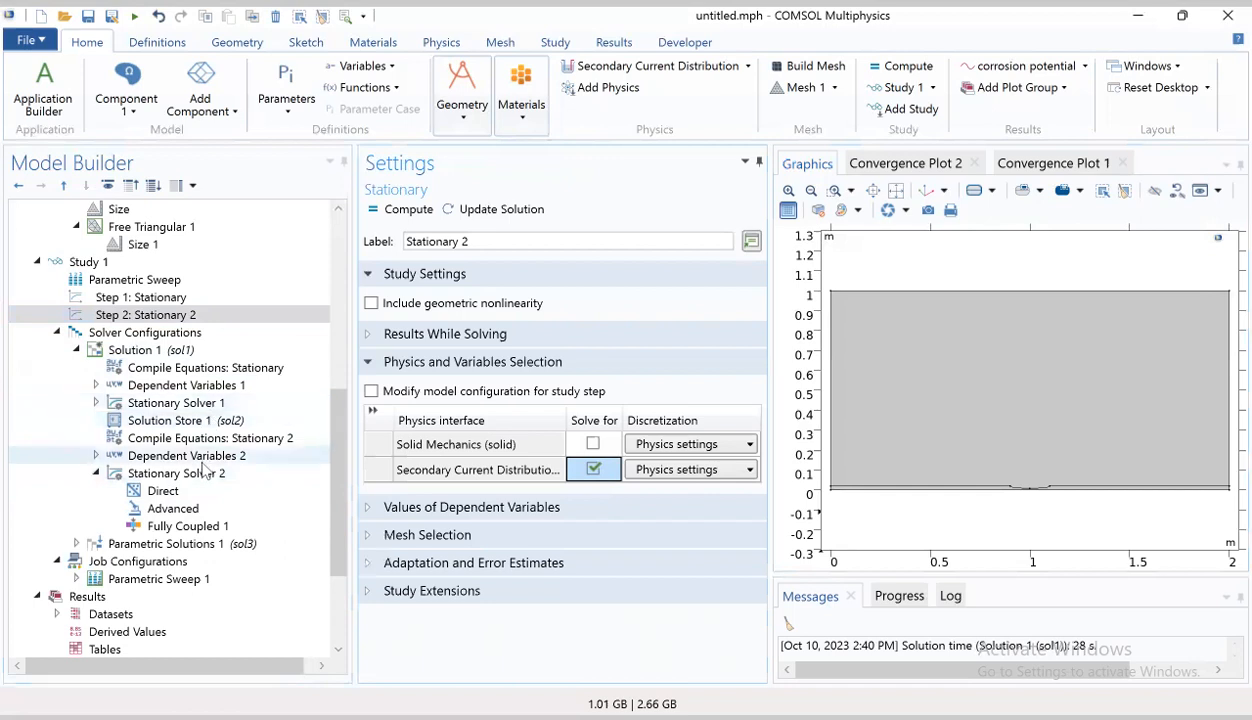
click(174, 316)
click(205, 474)
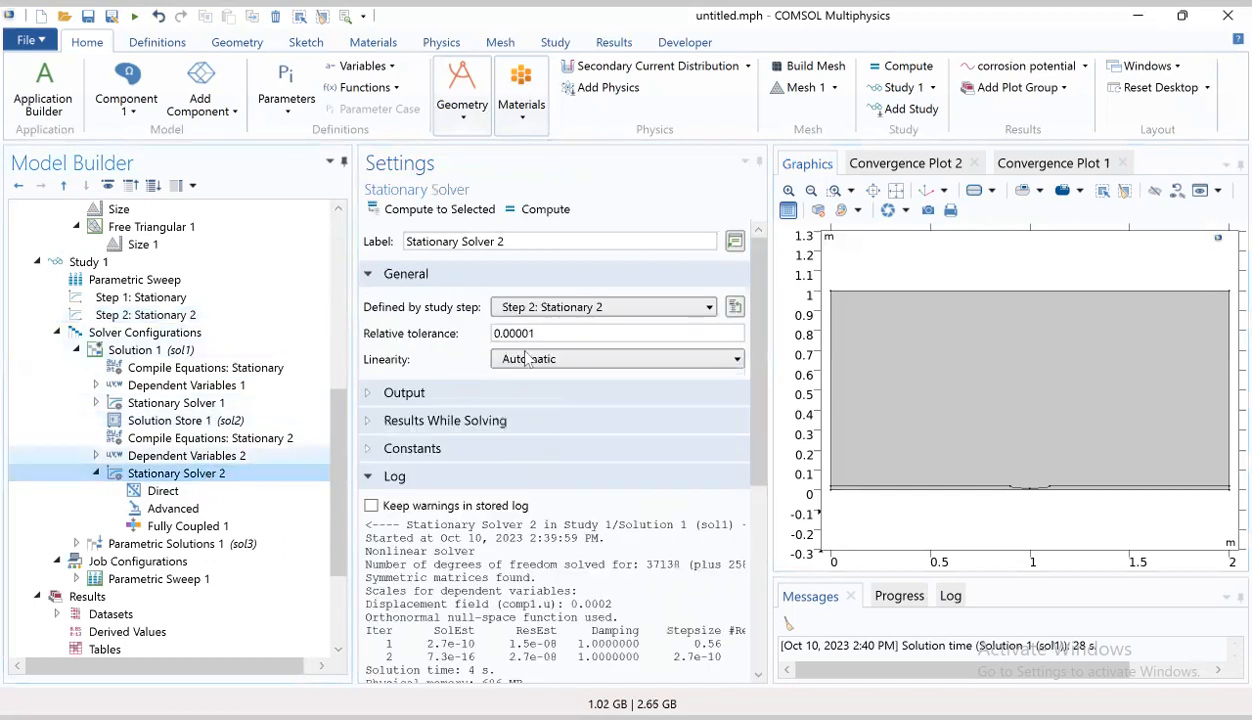
click(185, 403)
click(531, 337)
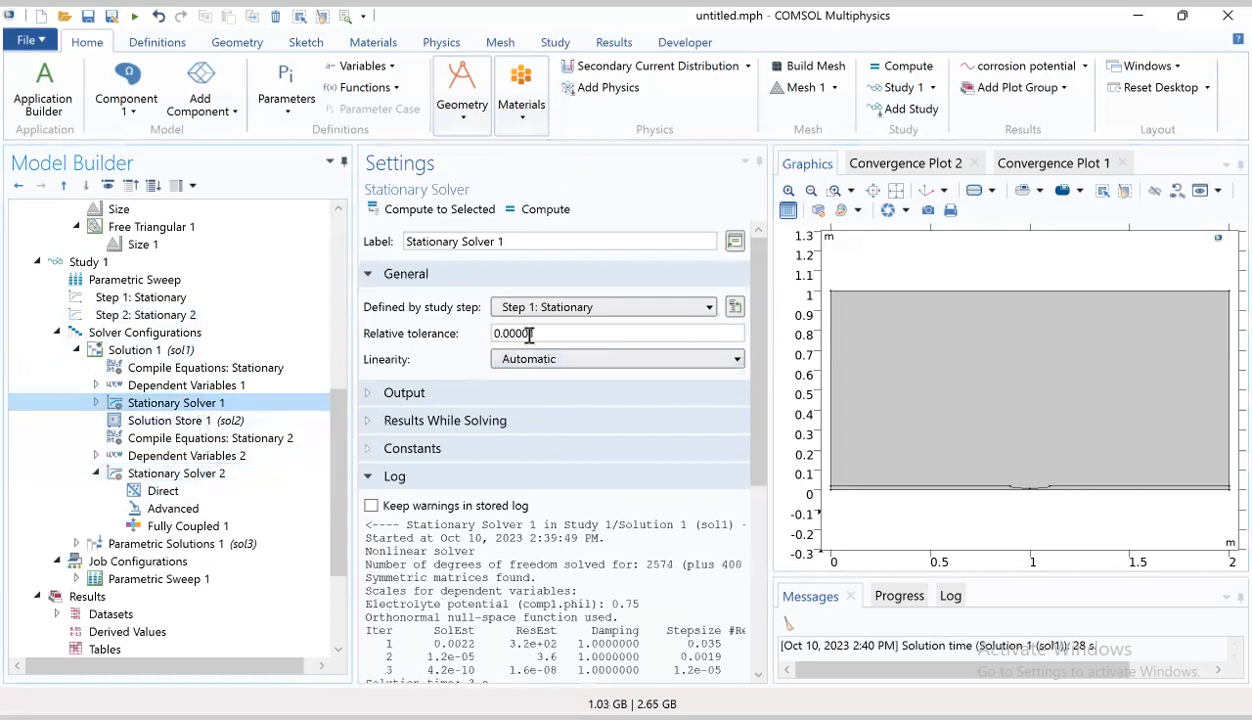
key(BackSpace)
key(BackSpace)
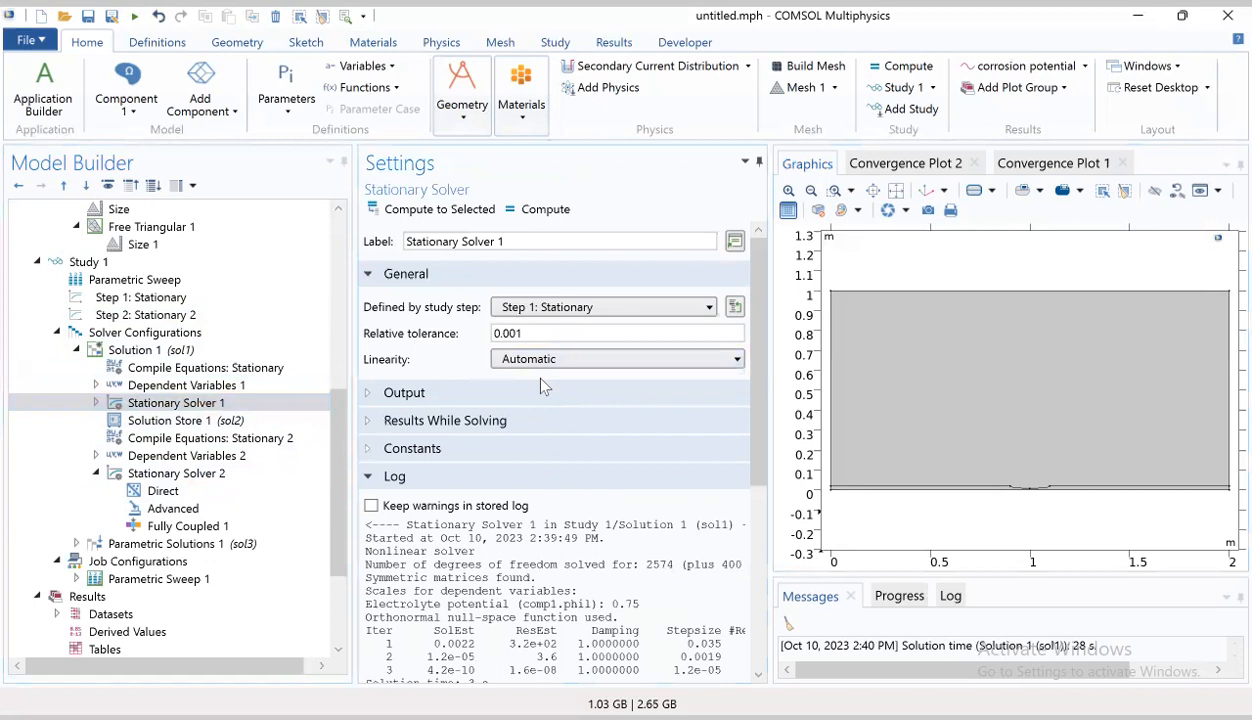
Step: Check Stationary Solver 2's tolerance, recompute Study 1 and display the corrosion potential line graph
click(150, 476)
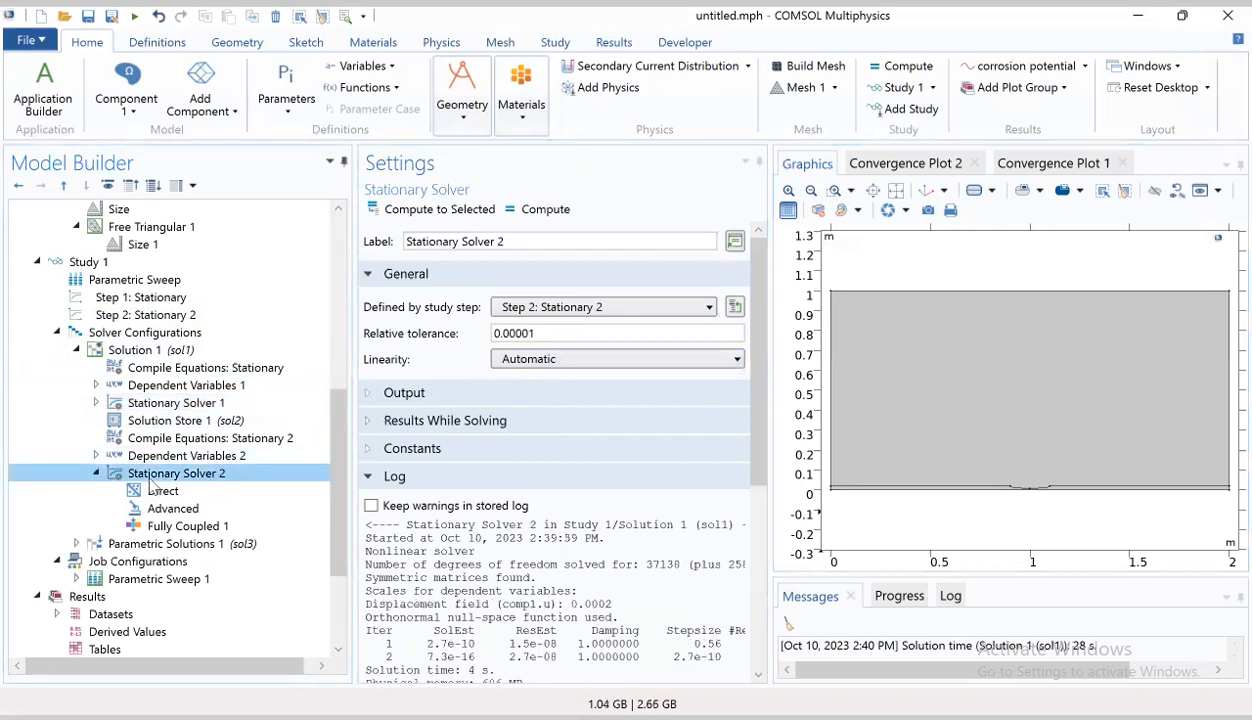
click(178, 316)
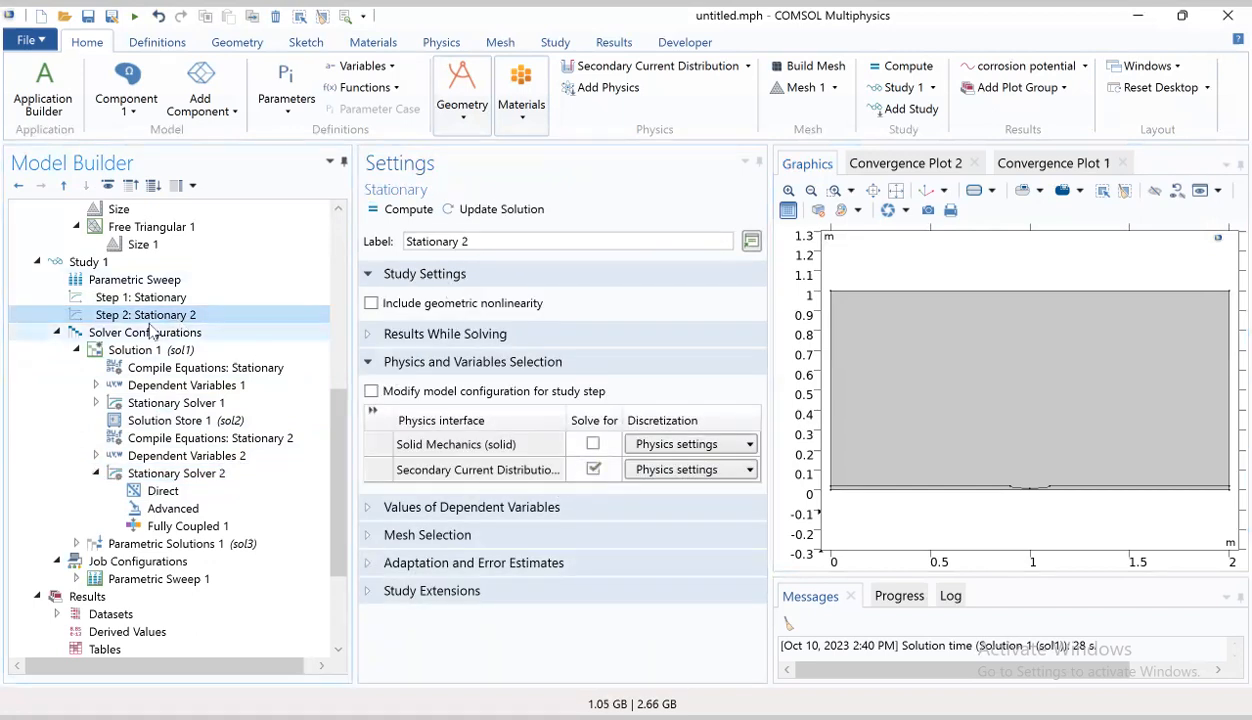
click(904, 66)
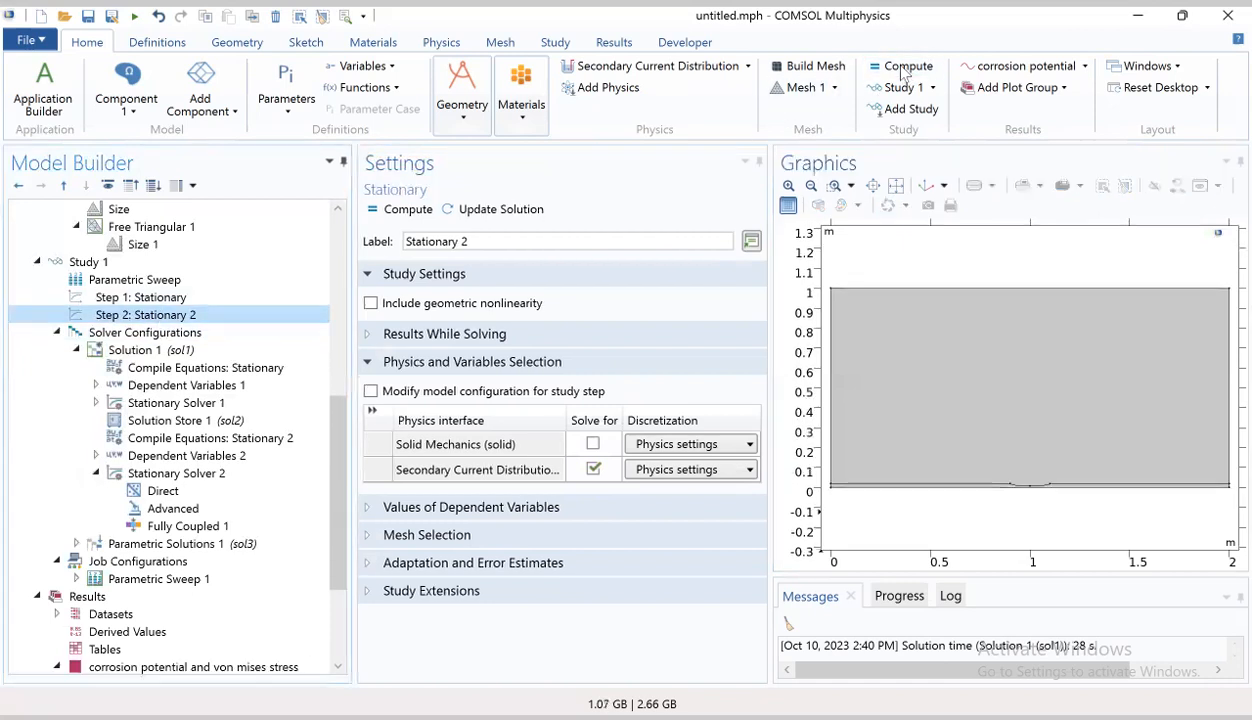
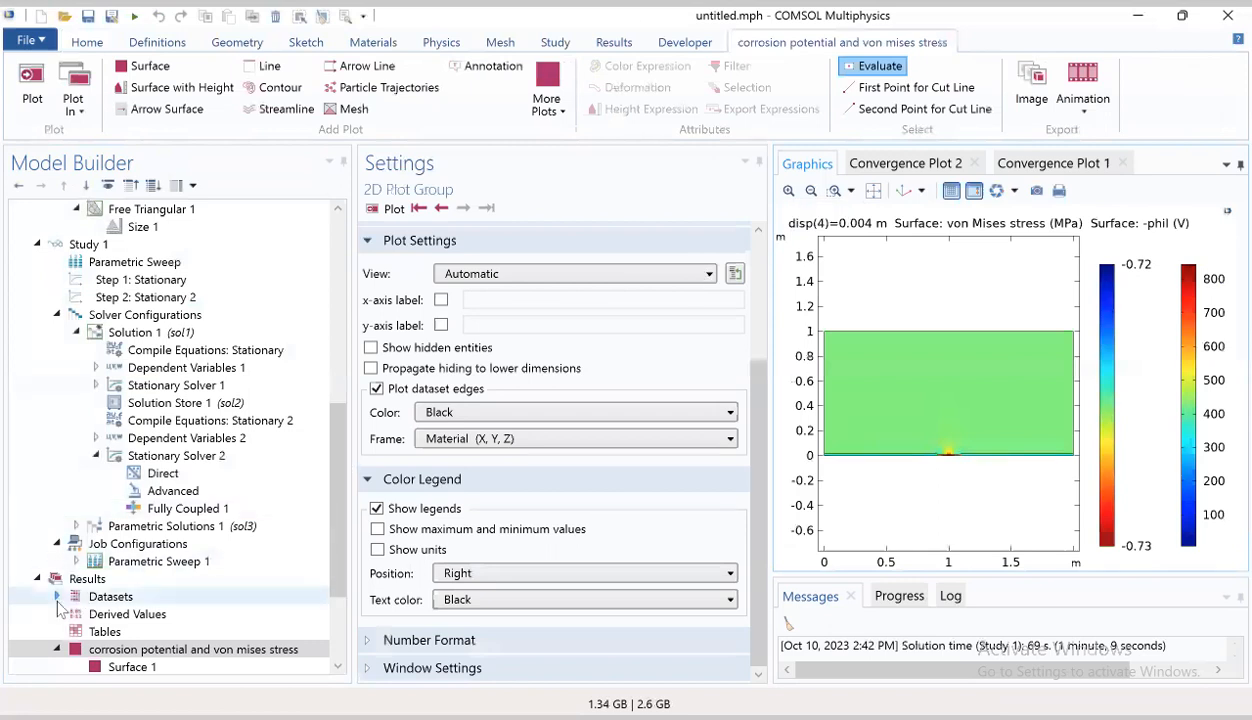
click(130, 616)
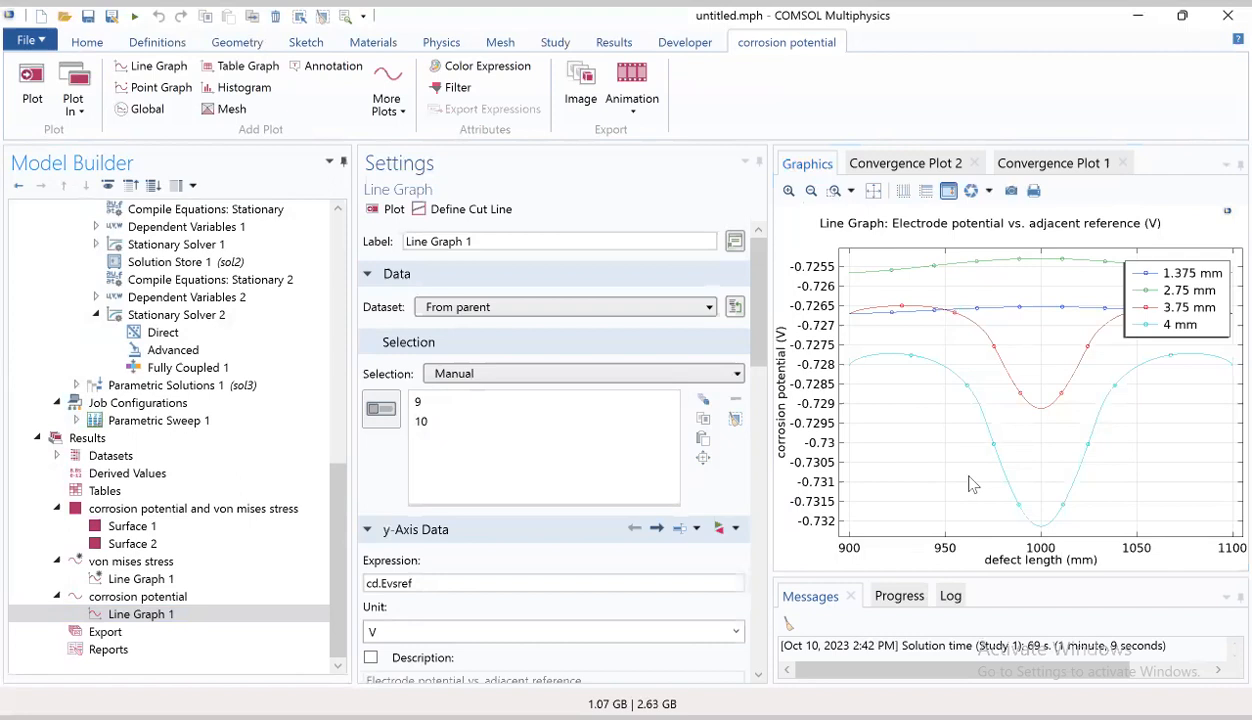
Step: Check the physics interfaces solved in both study steps and the relative tolerance of Stationary Solver 2
scroll(197, 490, up, 2)
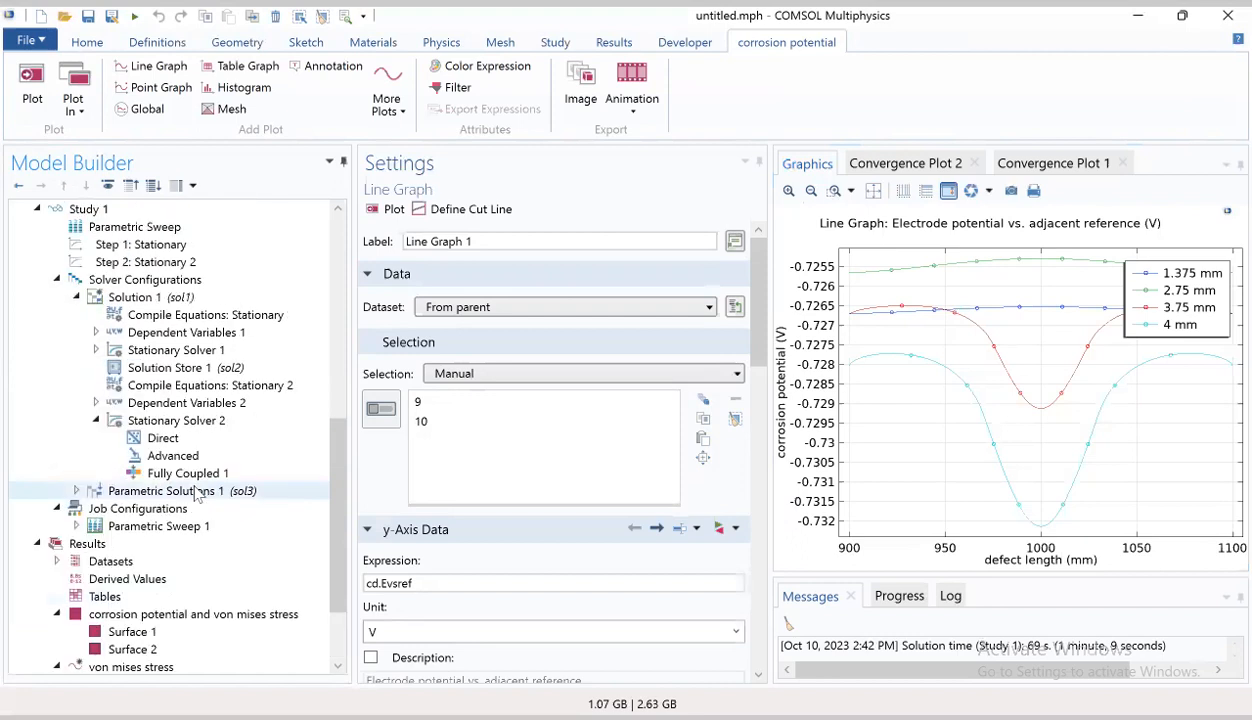
scroll(197, 490, up, 3)
click(168, 404)
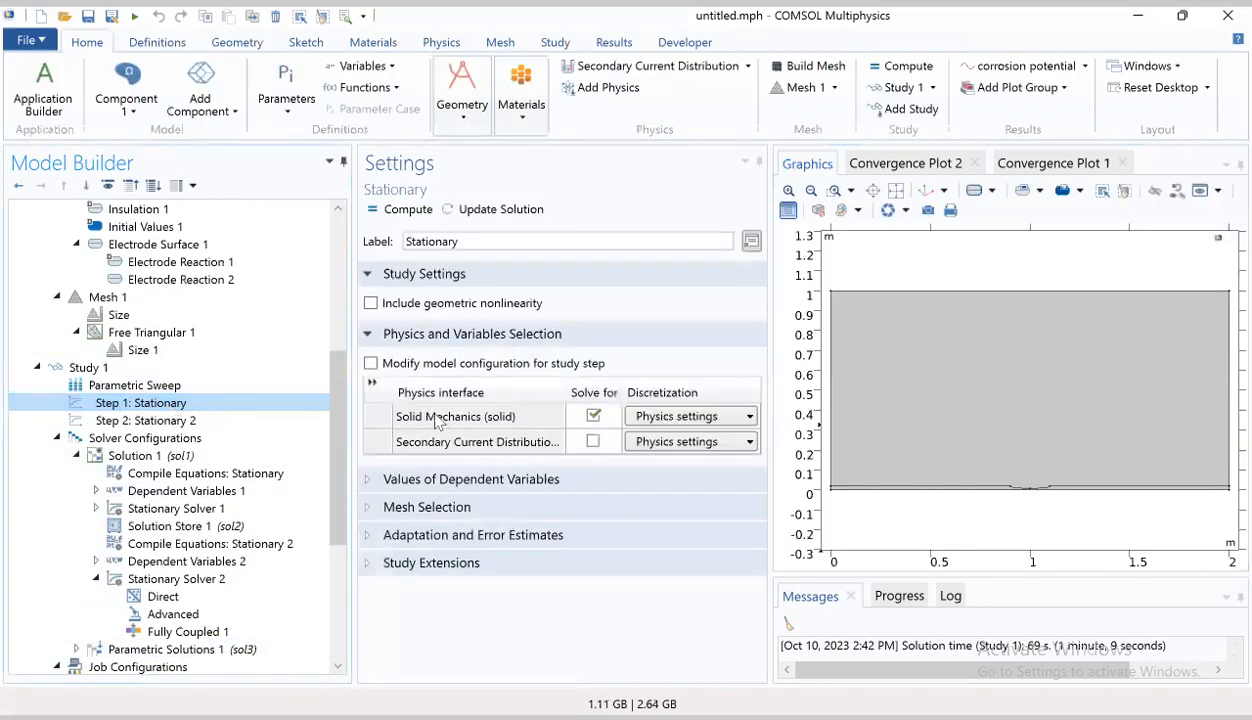
click(183, 423)
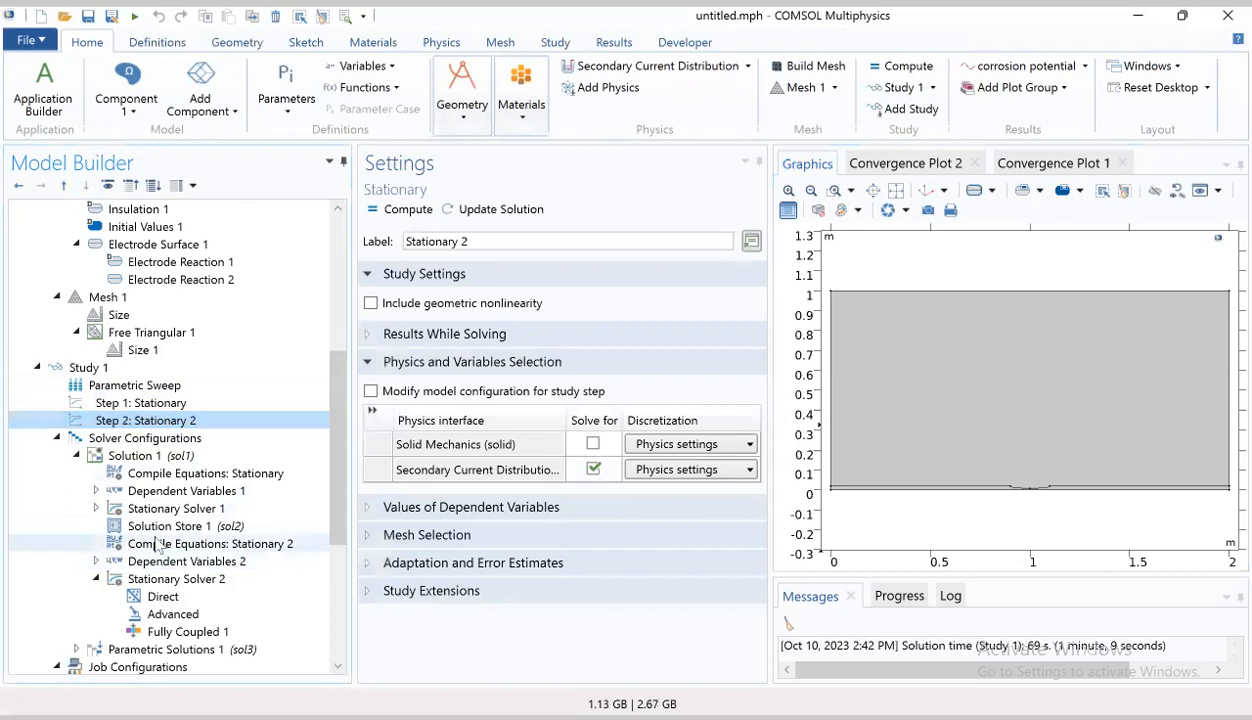
click(162, 580)
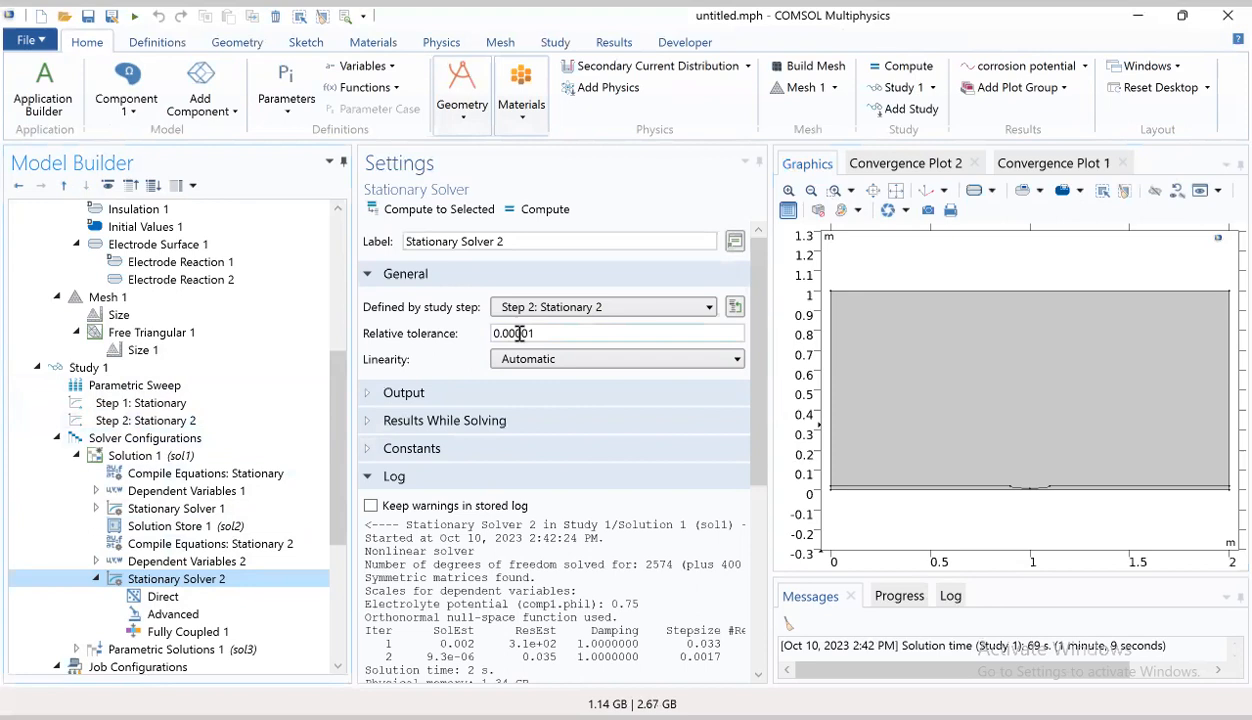
Step: View the von mises stress line graph and duplicate the corrosion potential plot group
scroll(172, 525, down, 5)
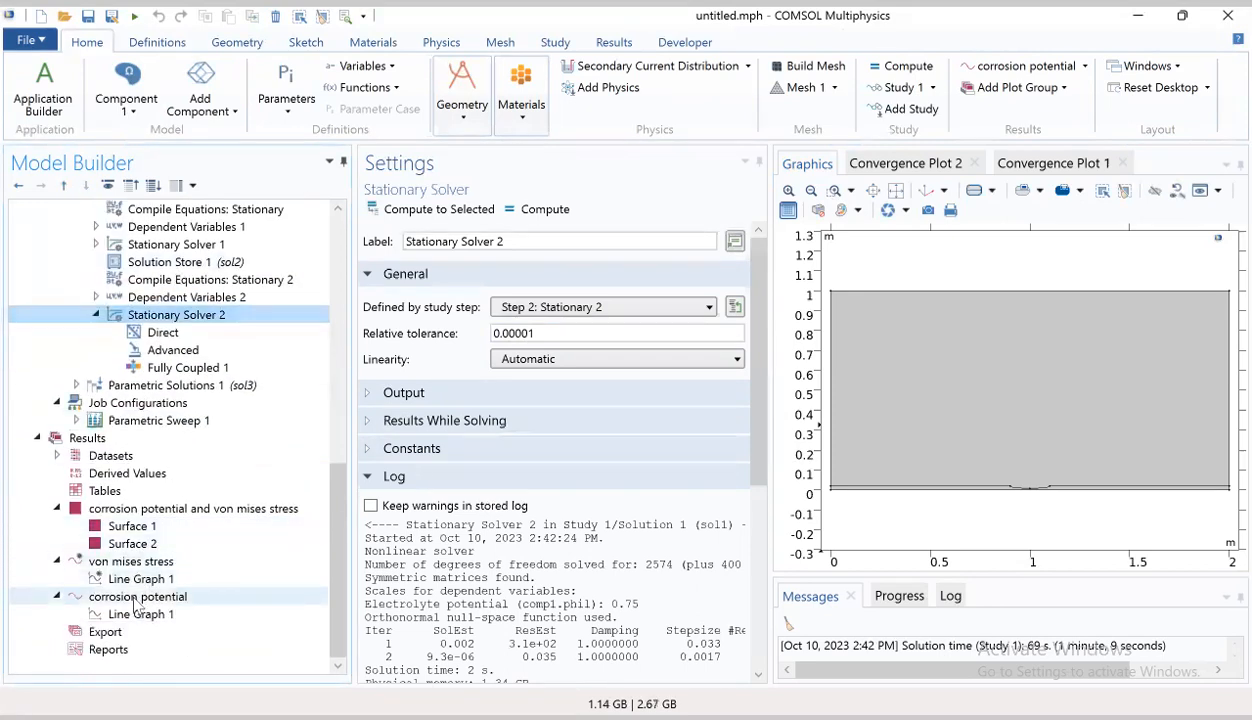
click(136, 580)
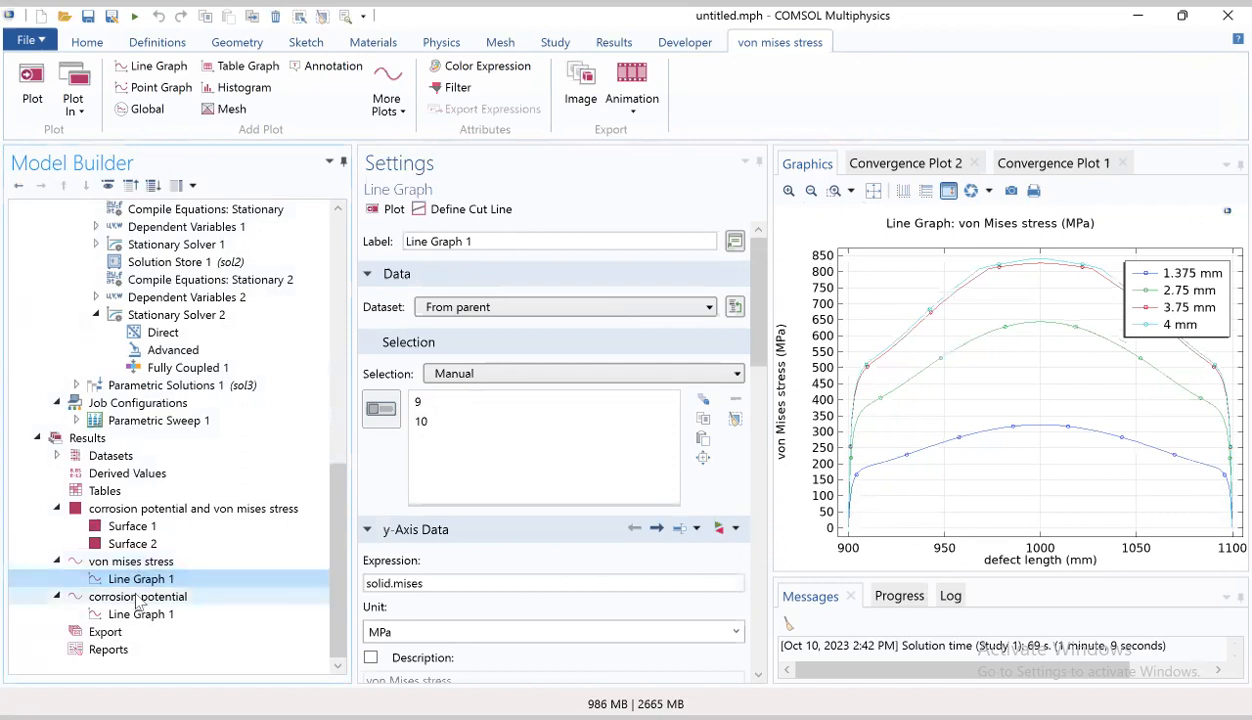
click(137, 598)
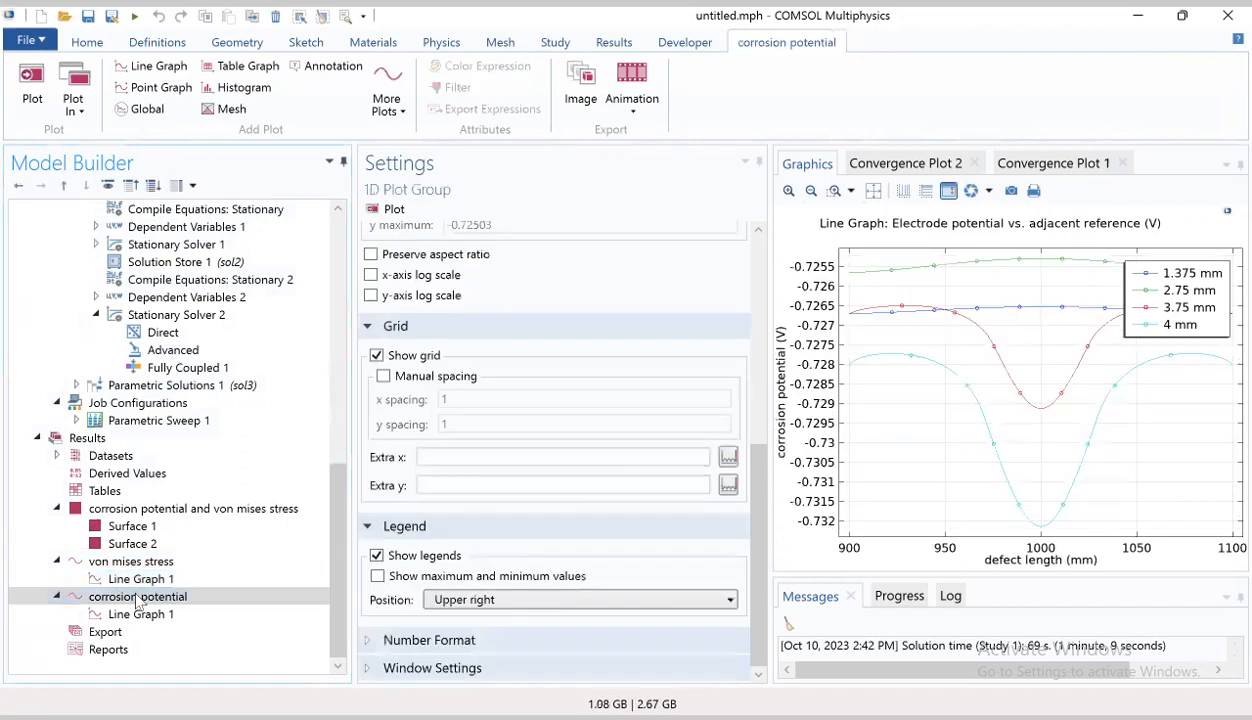
right_click(138, 594)
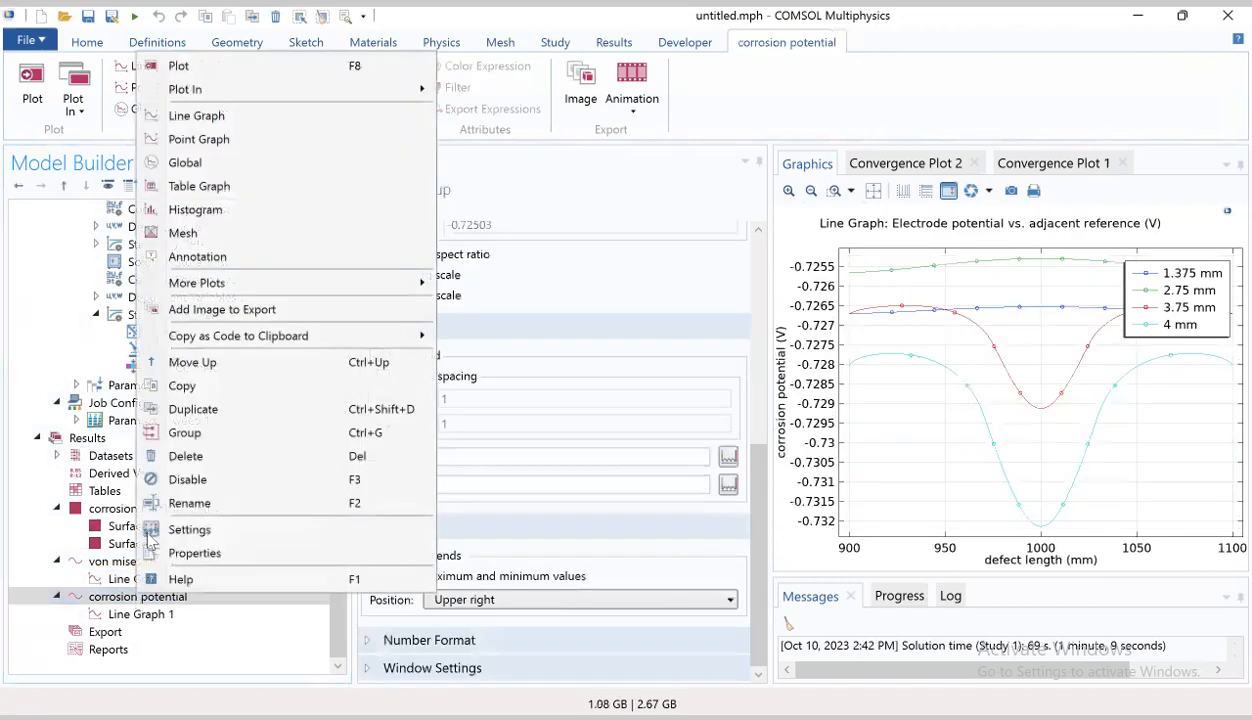
click(188, 418)
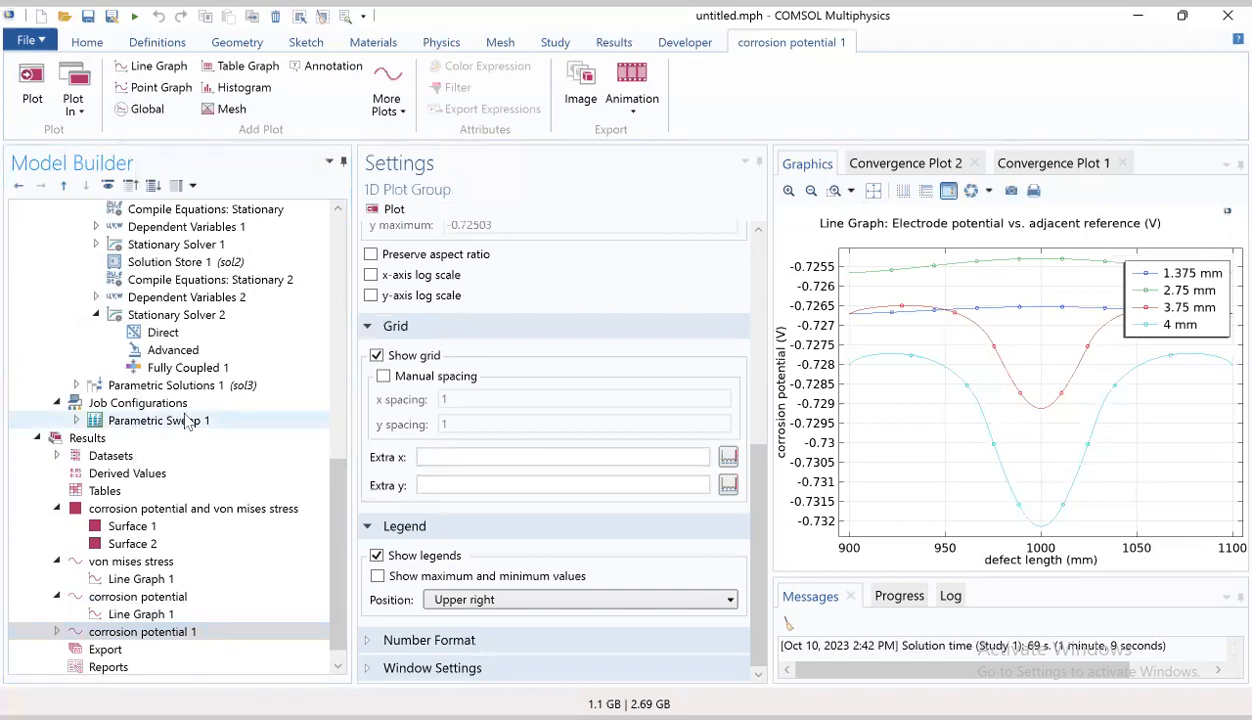
scroll(515, 357, up, 5)
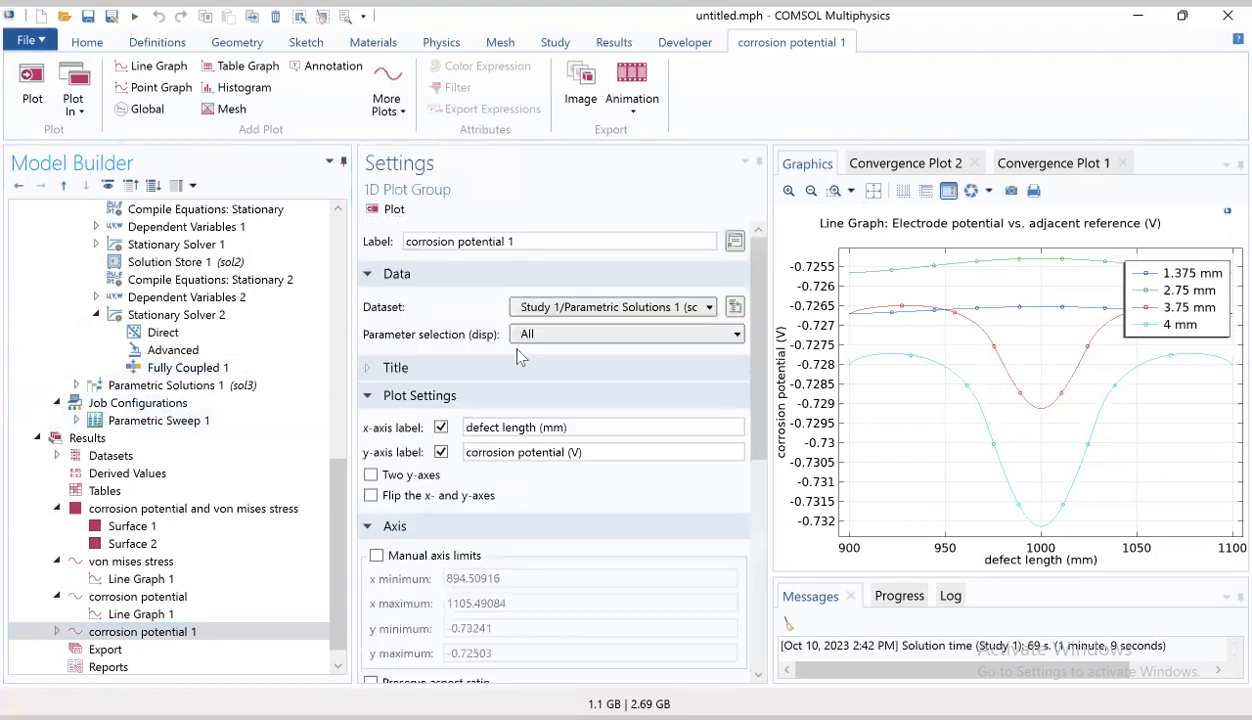
Step: Rename the duplicated corrosion potential plot group as "anodic current density"
double_click(548, 240)
drag(548, 237, 408, 248)
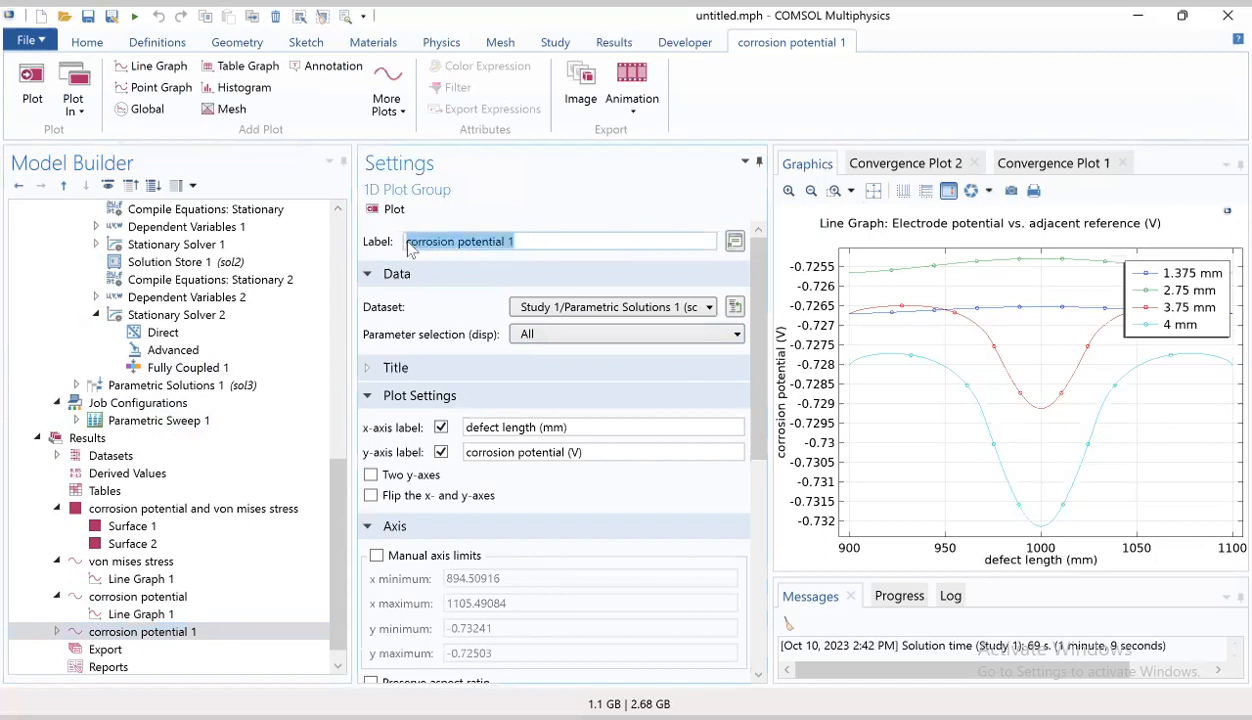
text(anodic current density)
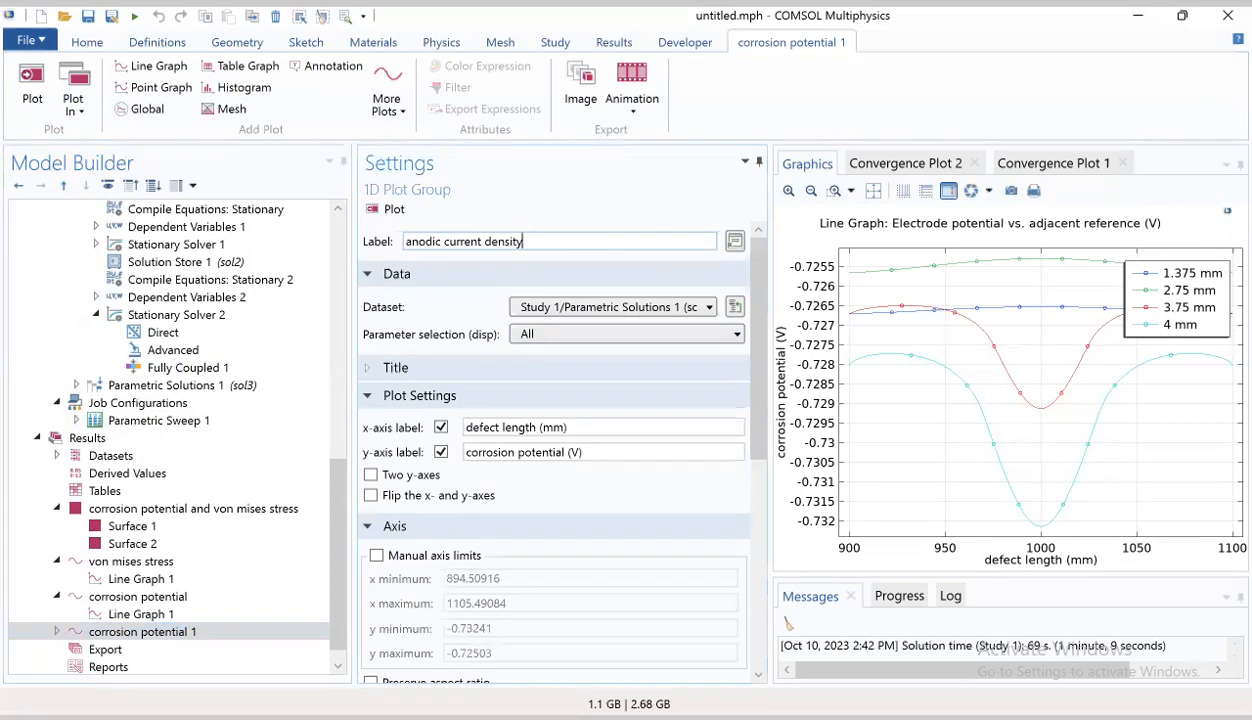
Step: Replace the quantity name in the plot group's y-axis label with "anodic current density"
double_click(524, 452)
click(562, 452)
drag(562, 452, 470, 455)
key(BackSpace)
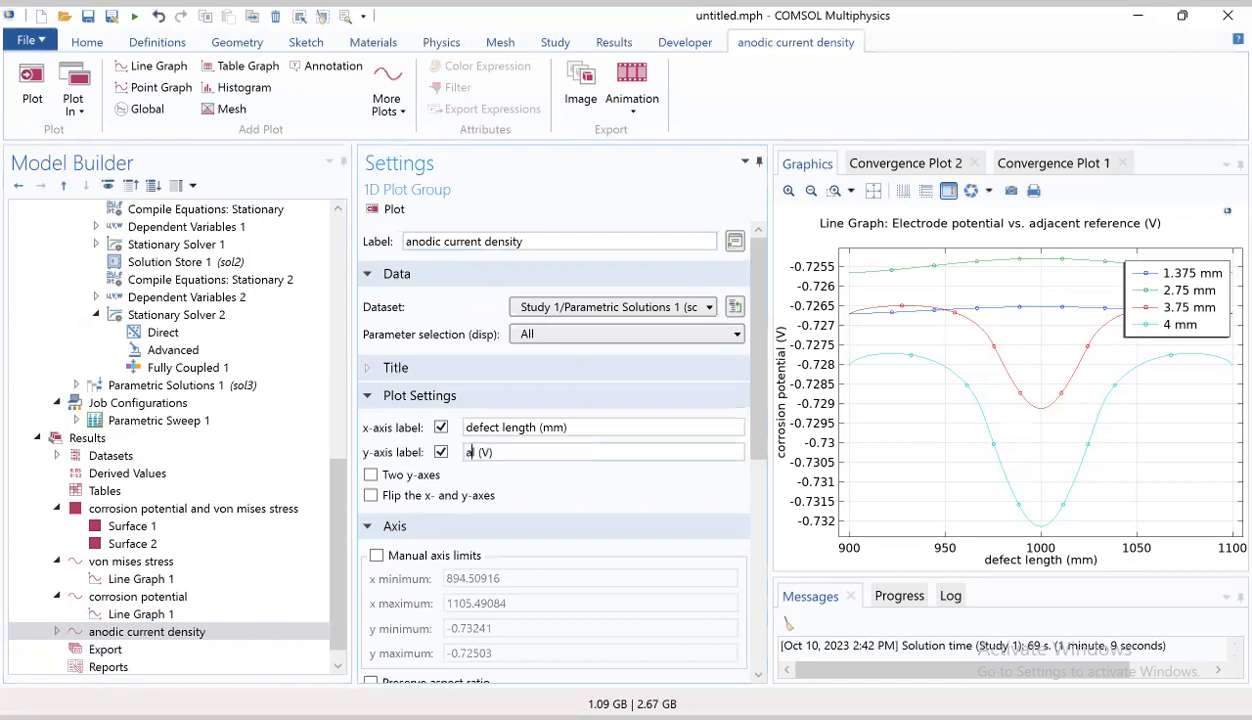
text(anl)
key(BackSpace)
text(odi)
text(c cu)
text(rrent)
text( densi)
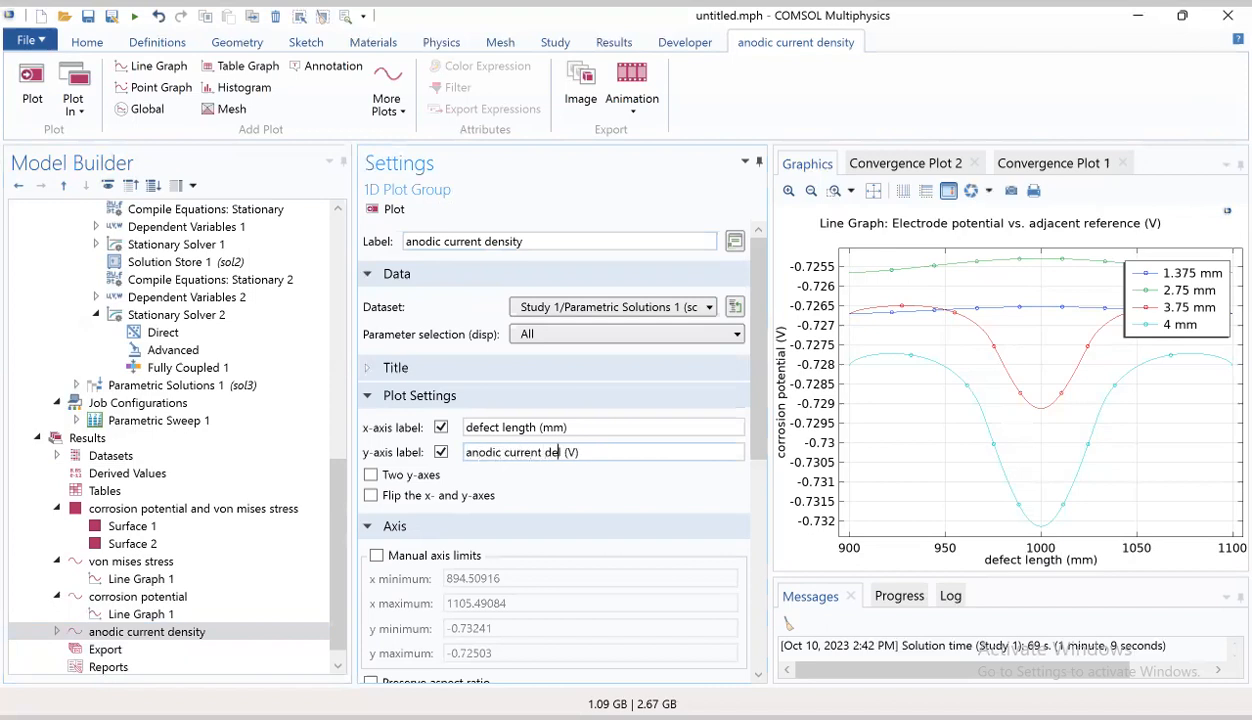
text(ty)
Step: Set the unit in the y-axis label to A/m<sup>2</sup>
drag(596, 452, 588, 452)
text(A)
text(/,)
text(m)
text(<)
text(s)
text(up)
text(>2)
text(<)
text(/)
text(sup)
text(>)
text())
key(BackSpace)
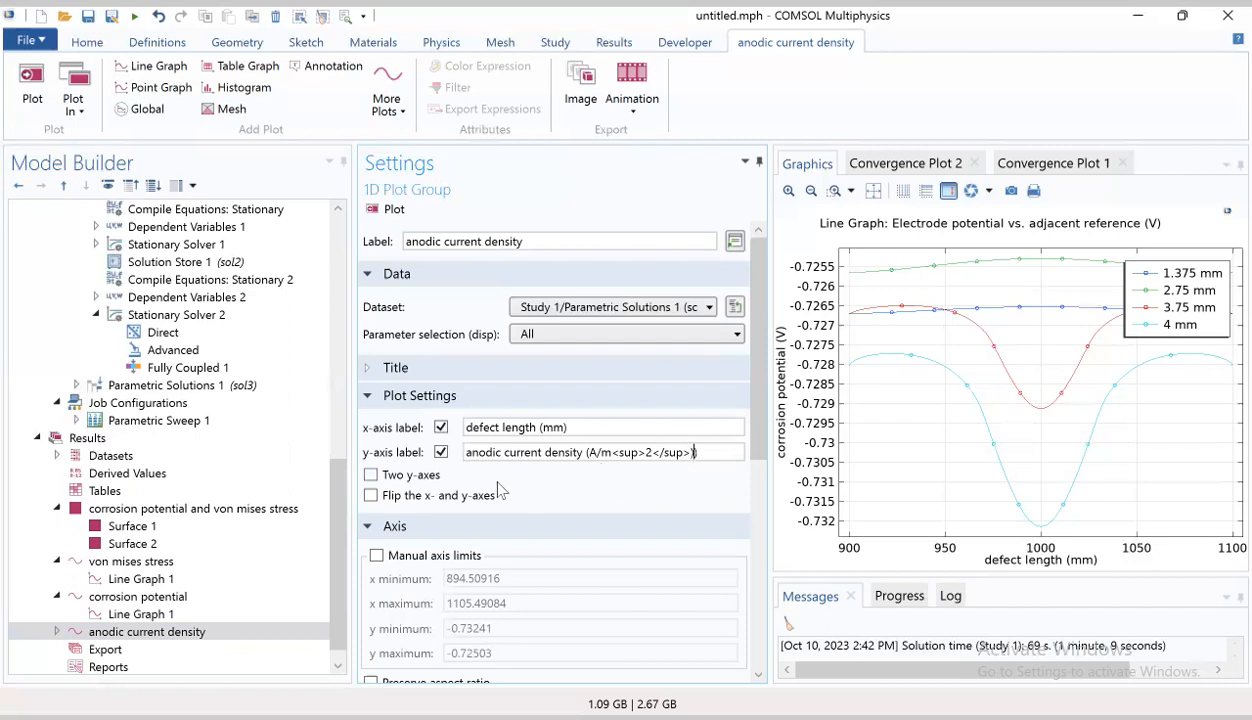
Step: Set the anodic current density line graph's y-axis expression to the local current density cd.iloc_er1 and display the plot
click(49, 633)
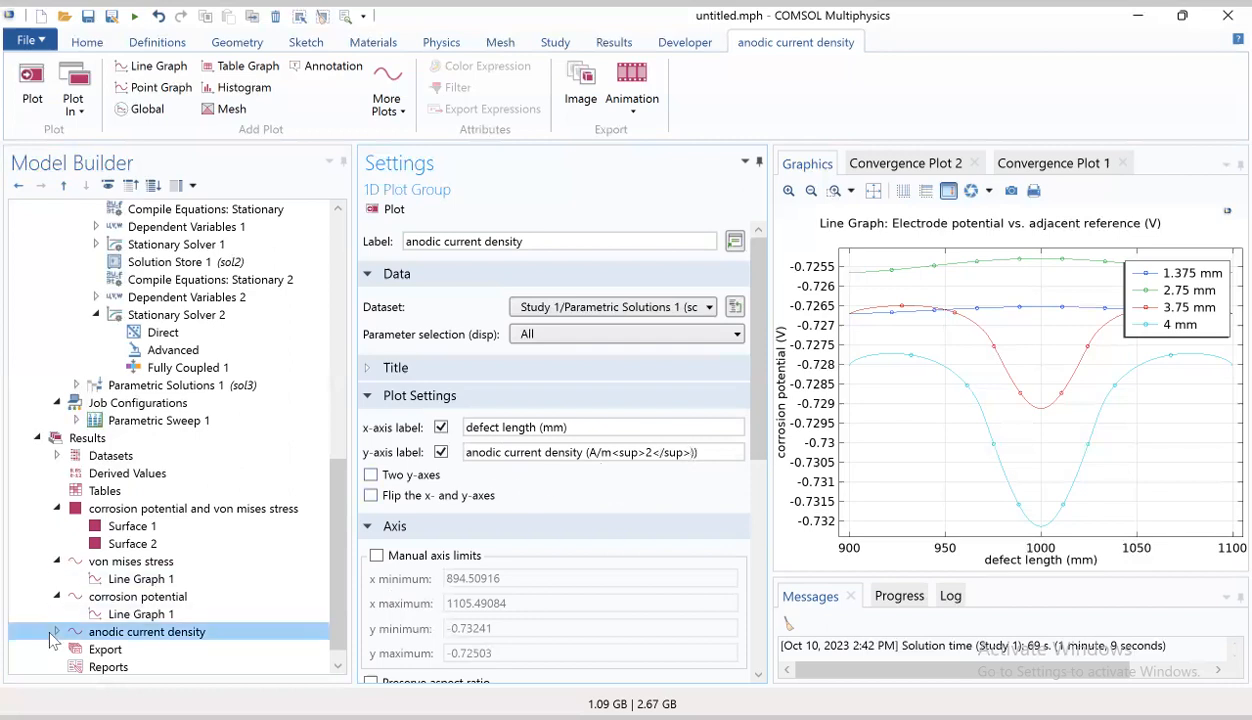
click(55, 632)
click(128, 650)
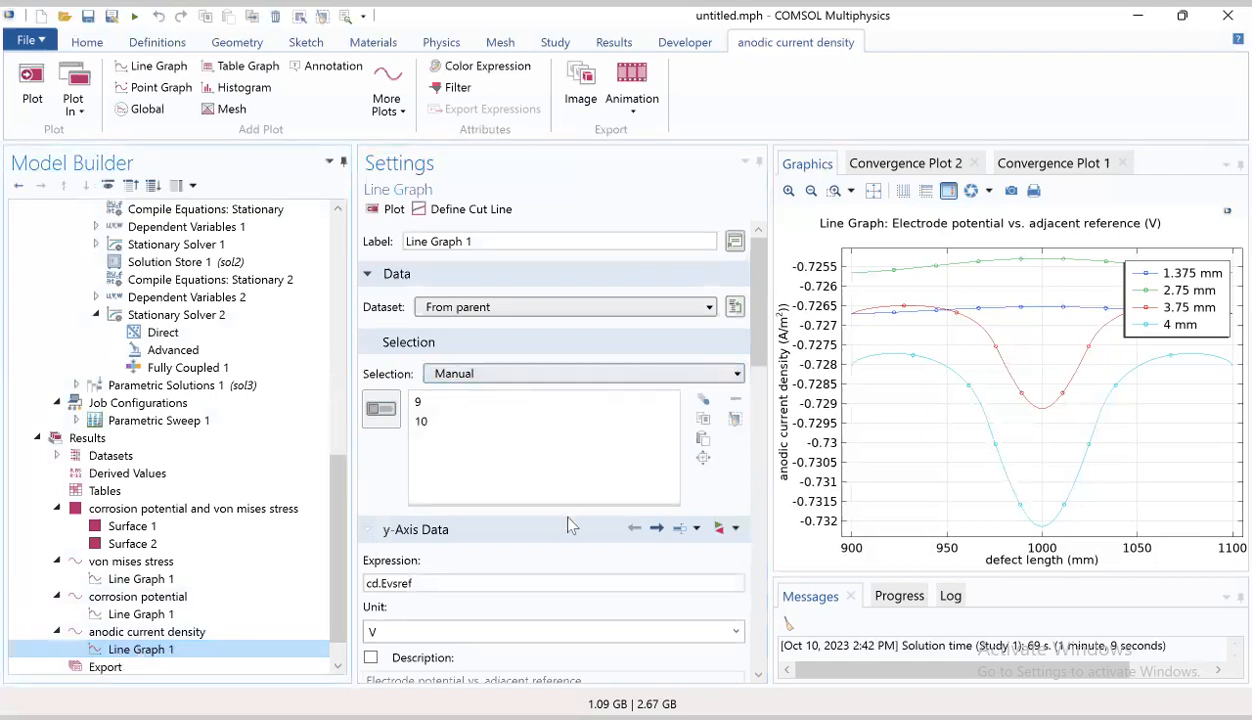
scroll(560, 512, down, 3)
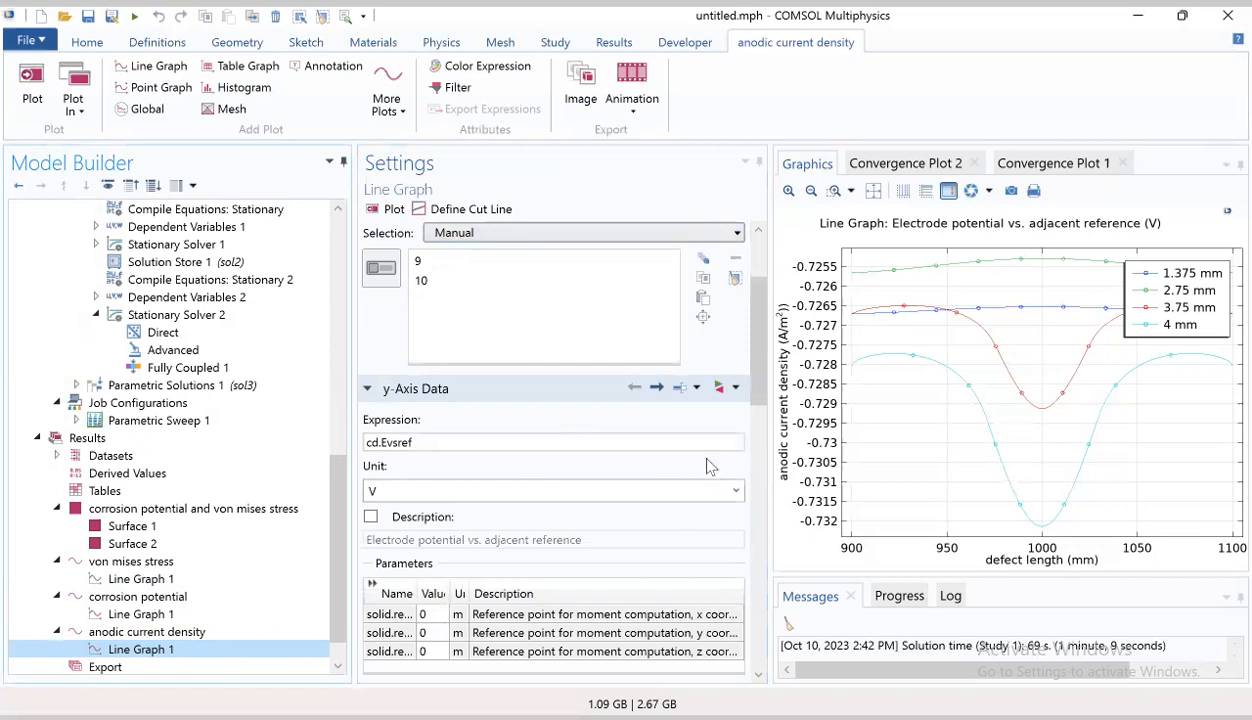
click(733, 389)
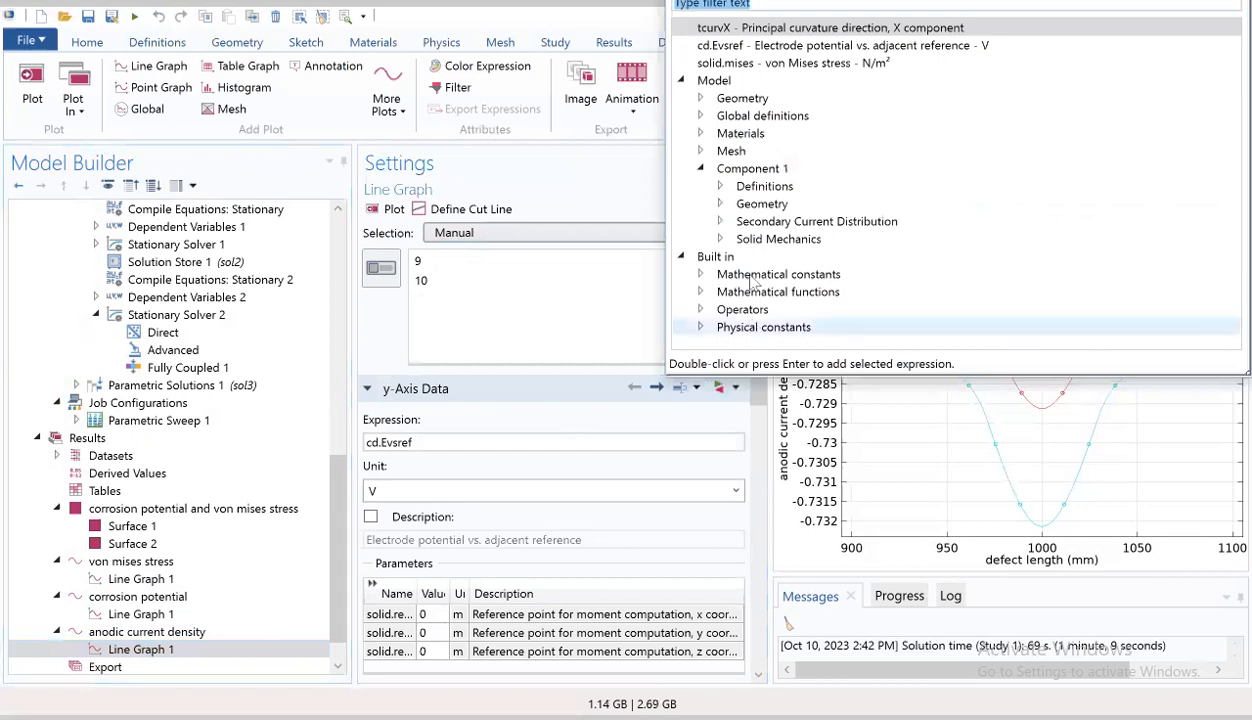
click(720, 223)
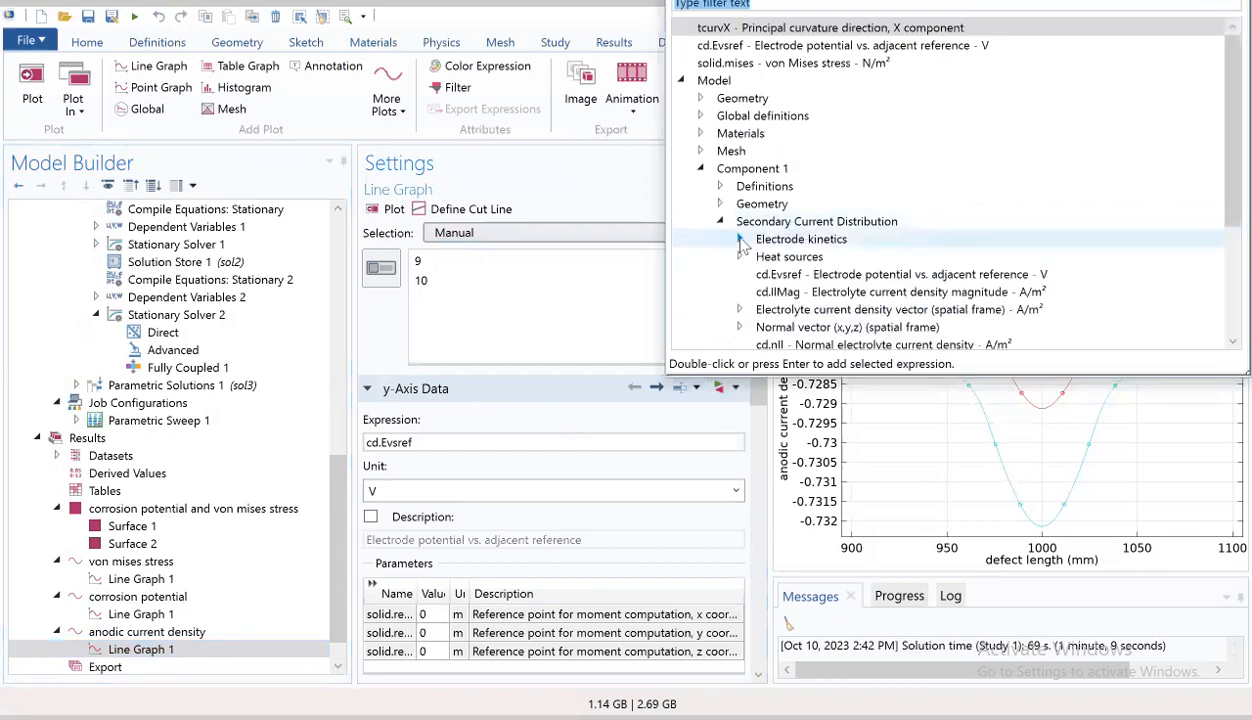
click(740, 240)
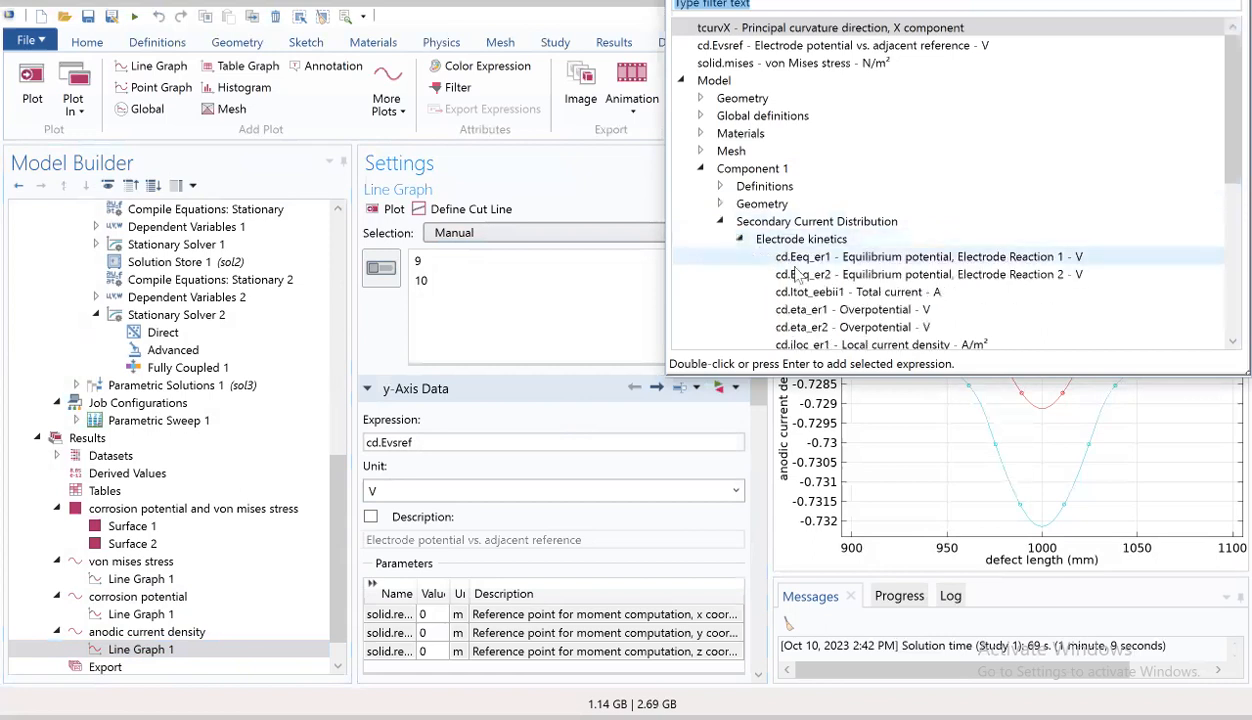
scroll(812, 293, down, 2)
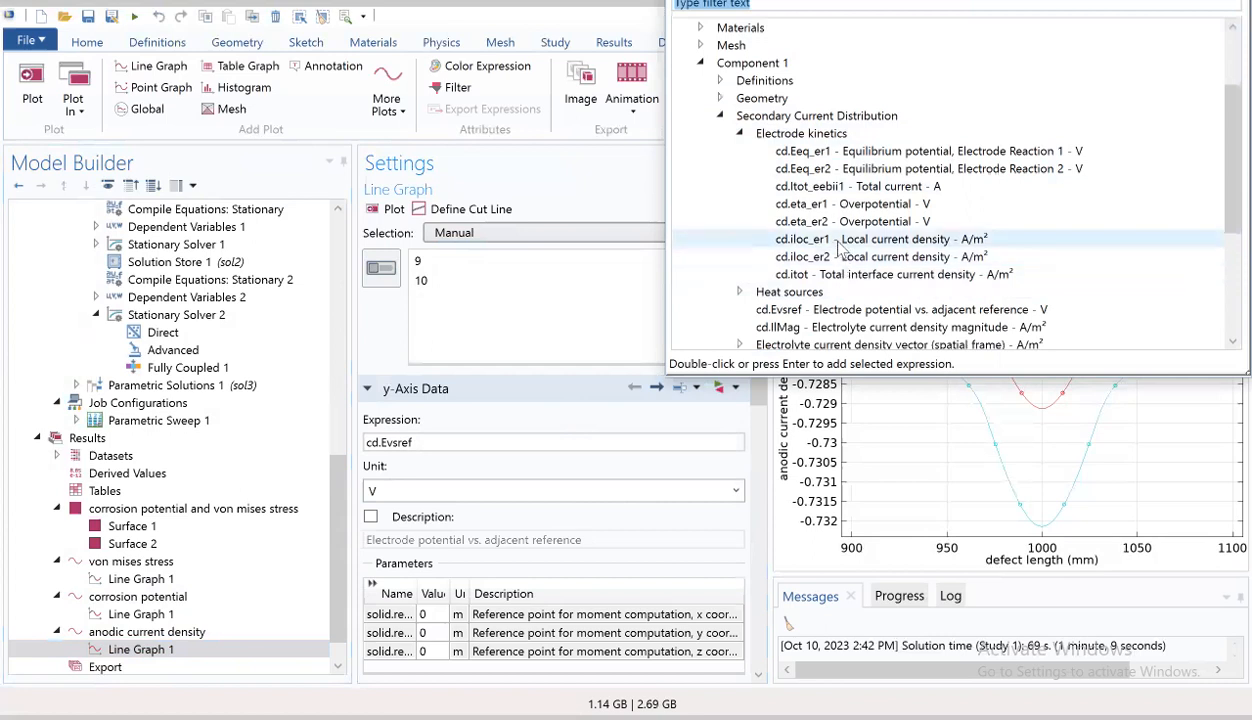
double_click(838, 245)
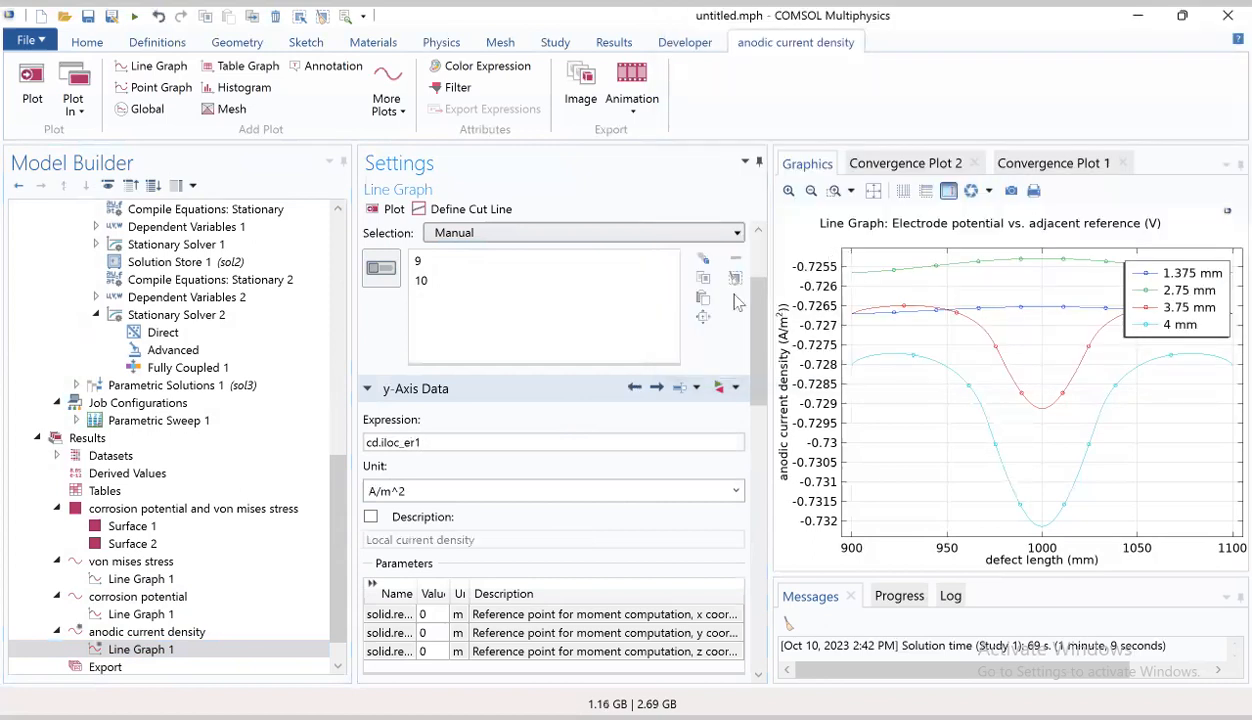
click(140, 632)
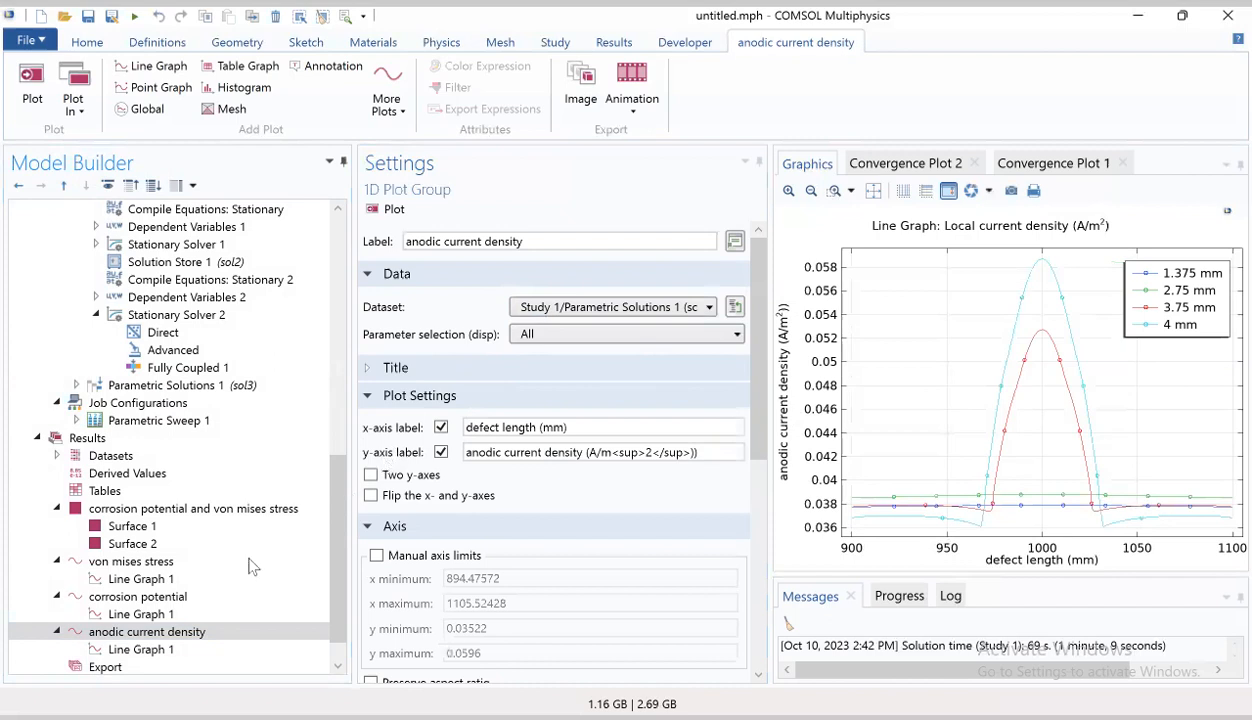
Step: Duplicate the anodic current density plot group and rename the copy as "cathodic current density"
click(170, 631)
right_click(170, 634)
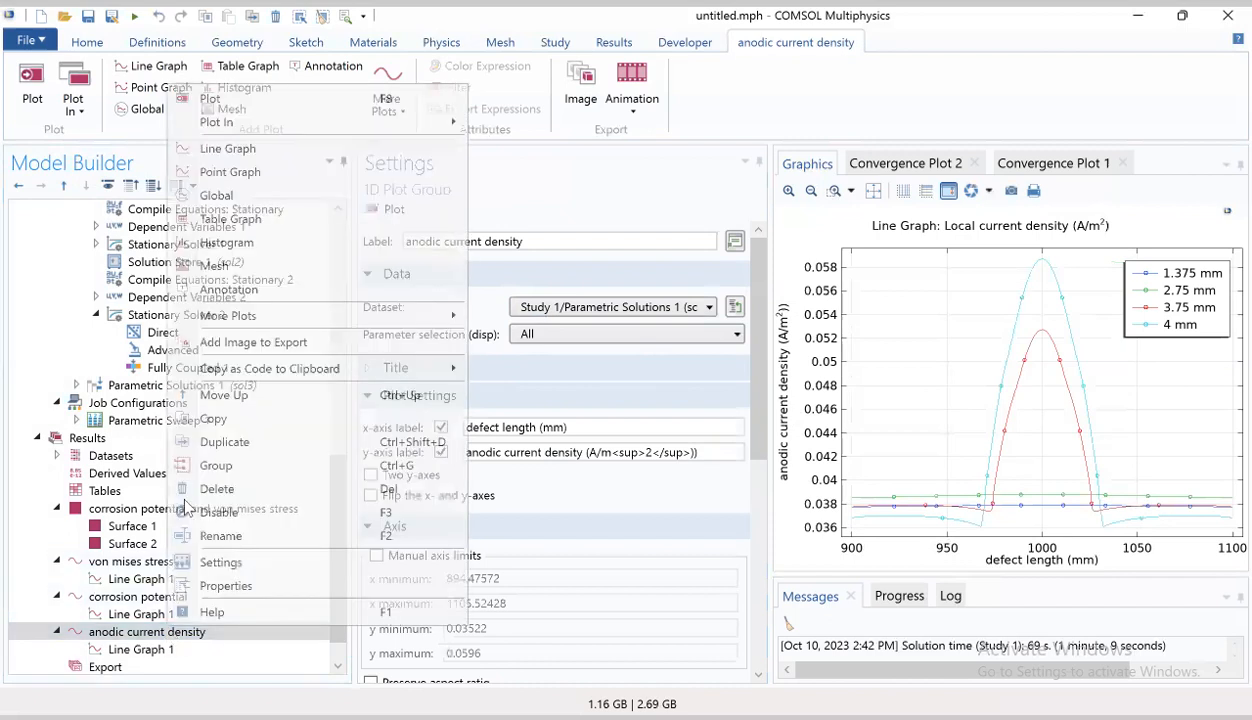
click(224, 452)
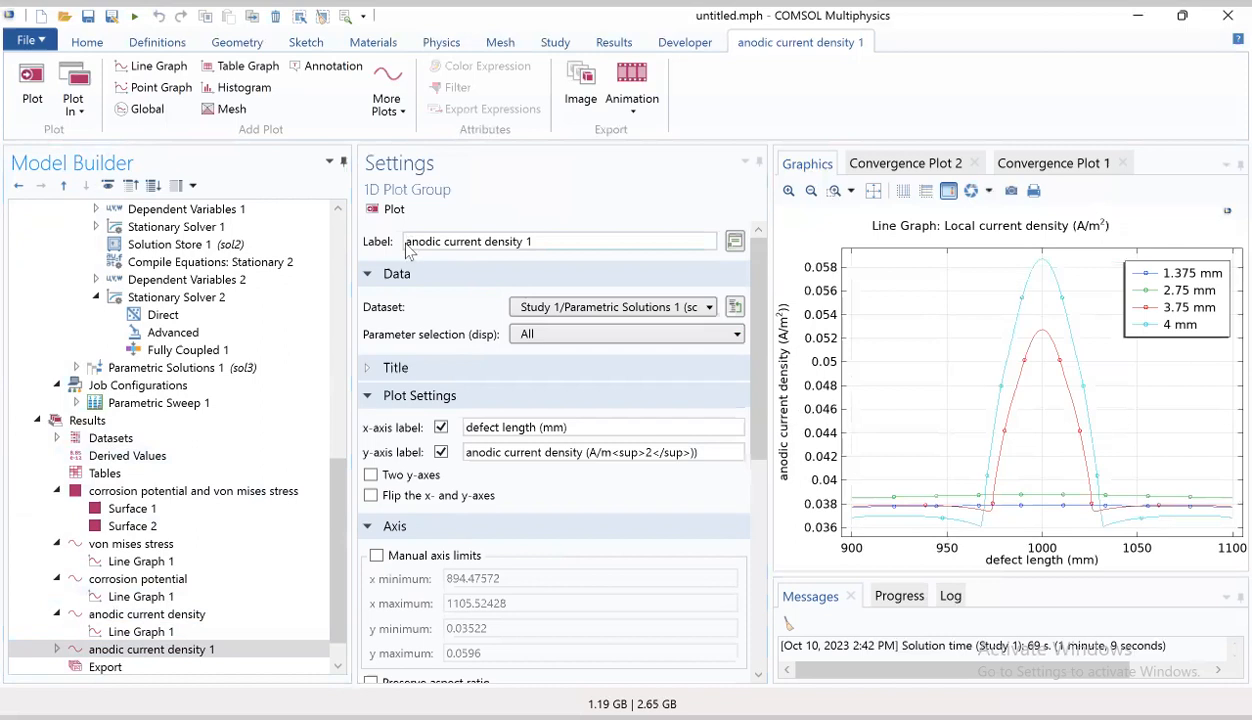
drag(420, 241, 405, 247)
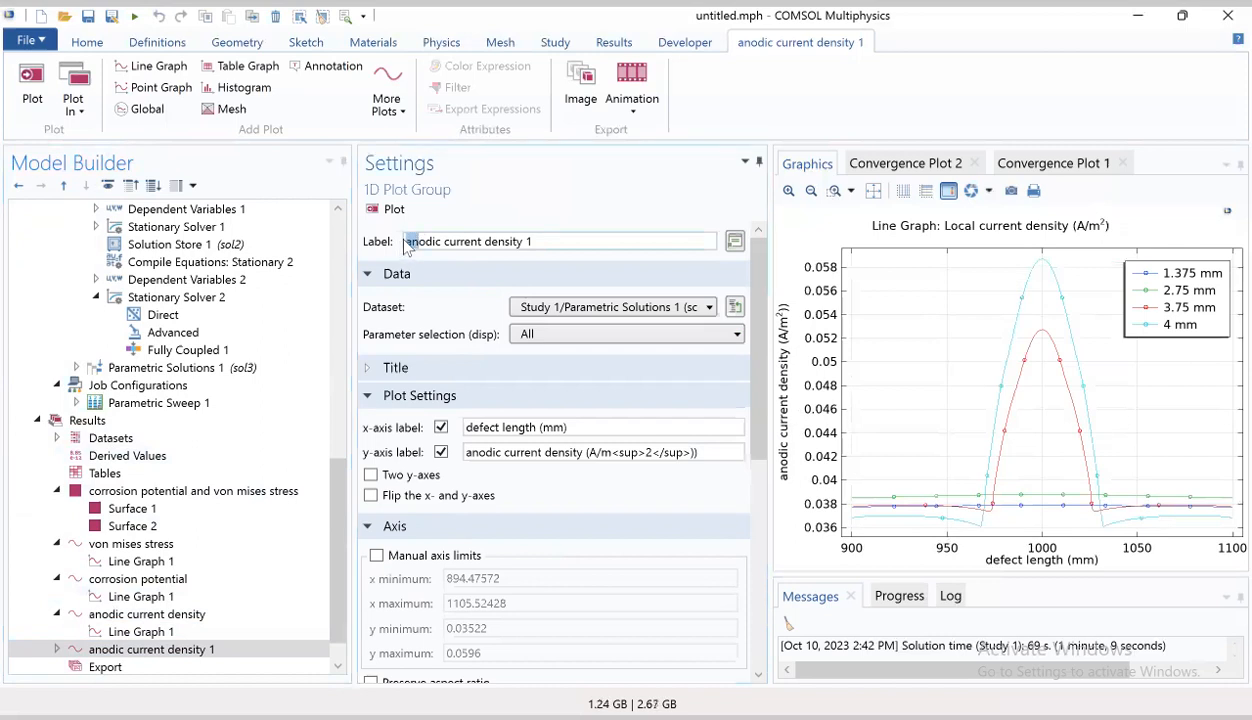
text(cath)
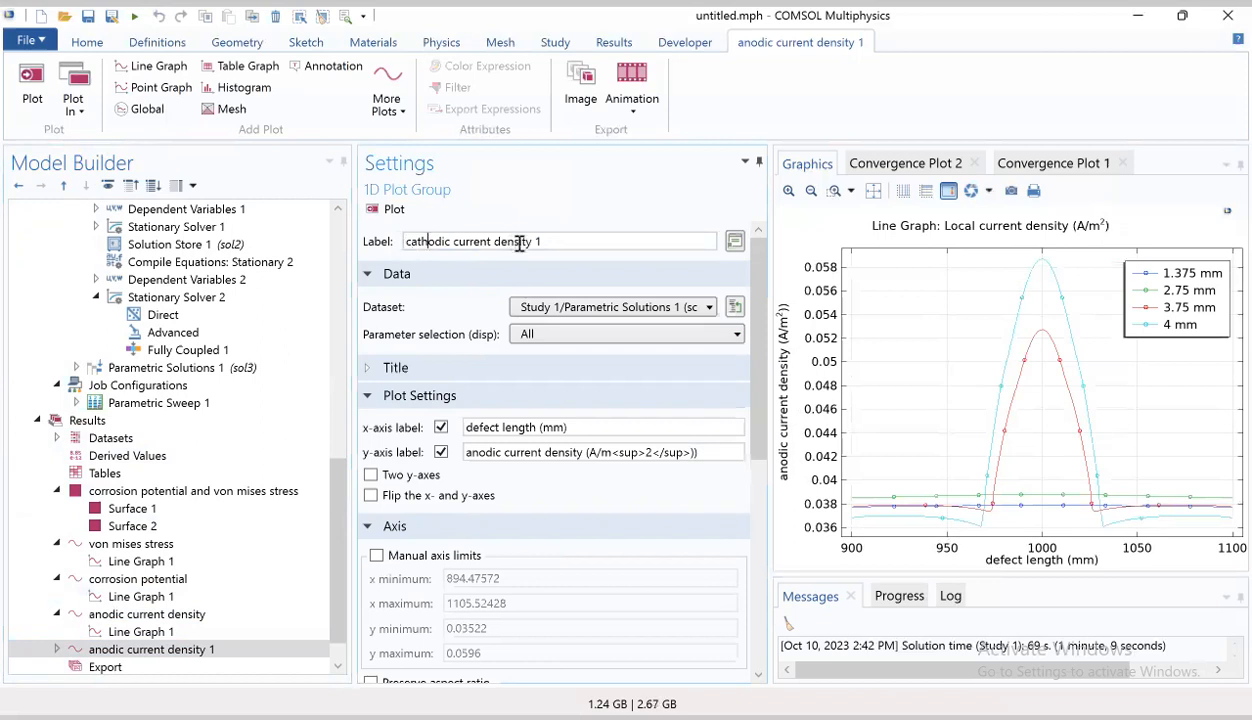
click(570, 247)
key(BackSpace)
Step: Change "anodic" to "cathodic" in the new plot group's y-axis label
click(56, 649)
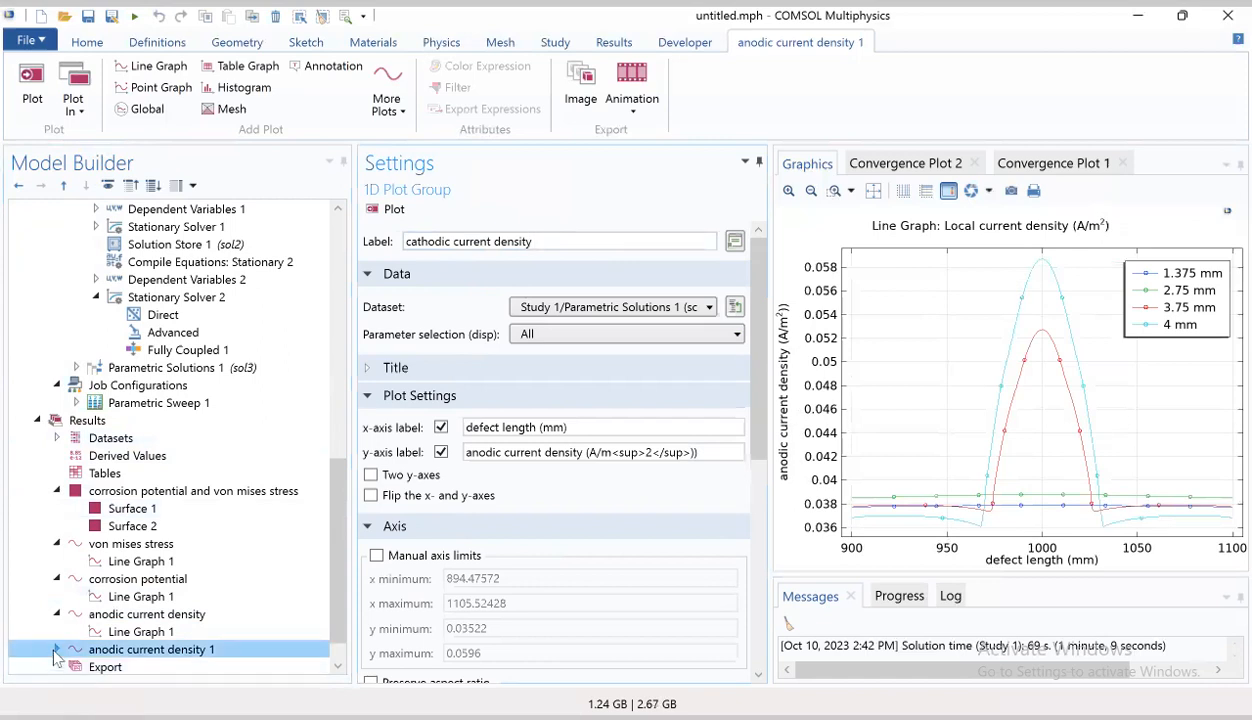
click(502, 453)
double_click(470, 452)
text(cath)
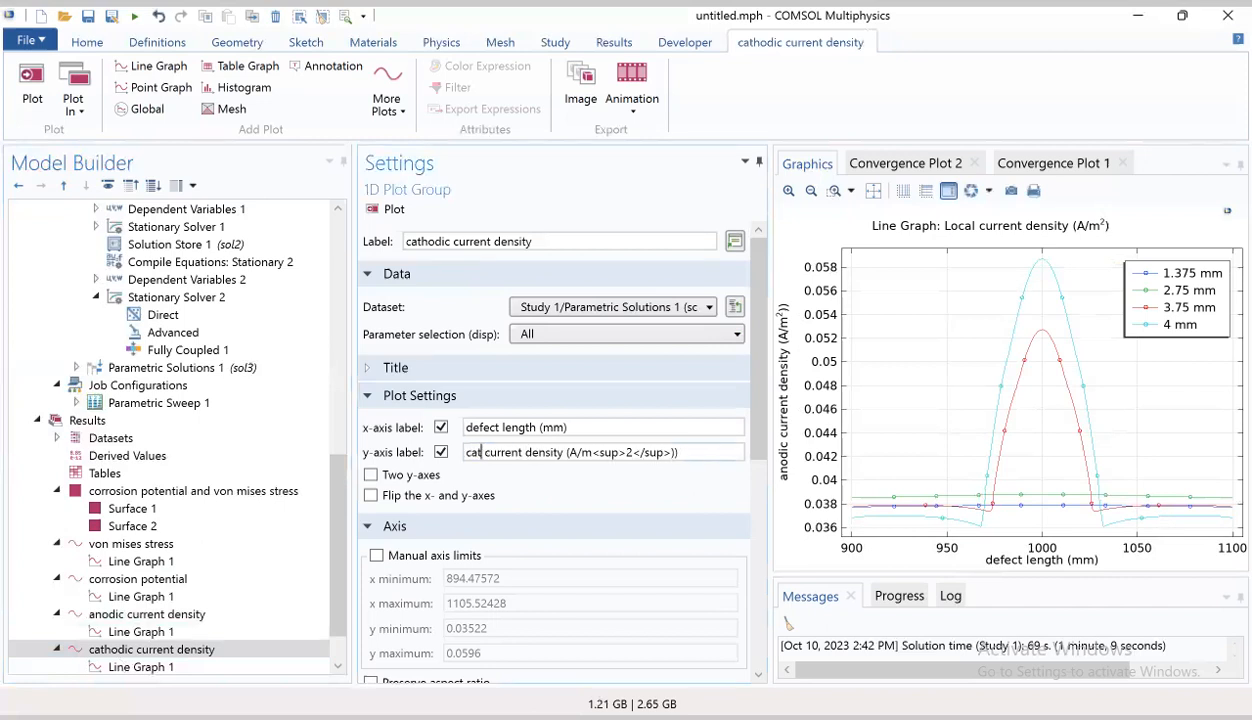
text(odic)
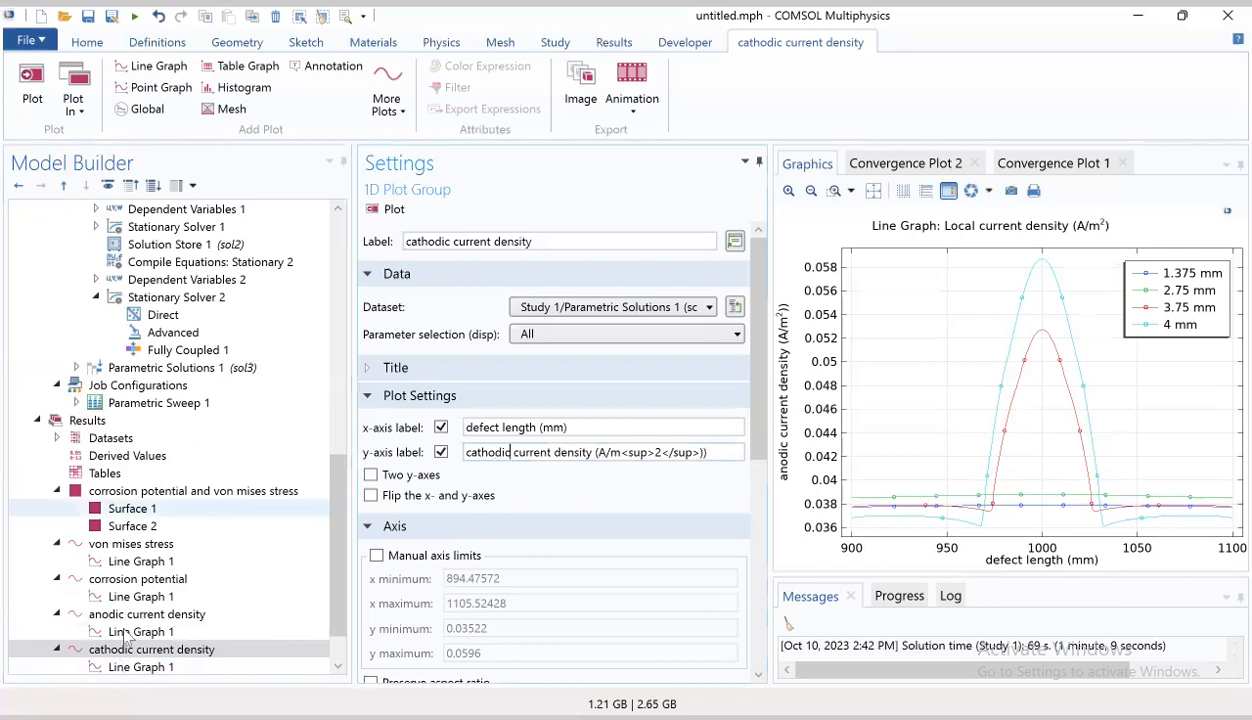
Step: Set the cathodic current density line graph's y-axis expression to the local current density cd.iloc_er2 and display the plot
scroll(125, 615, down, 1)
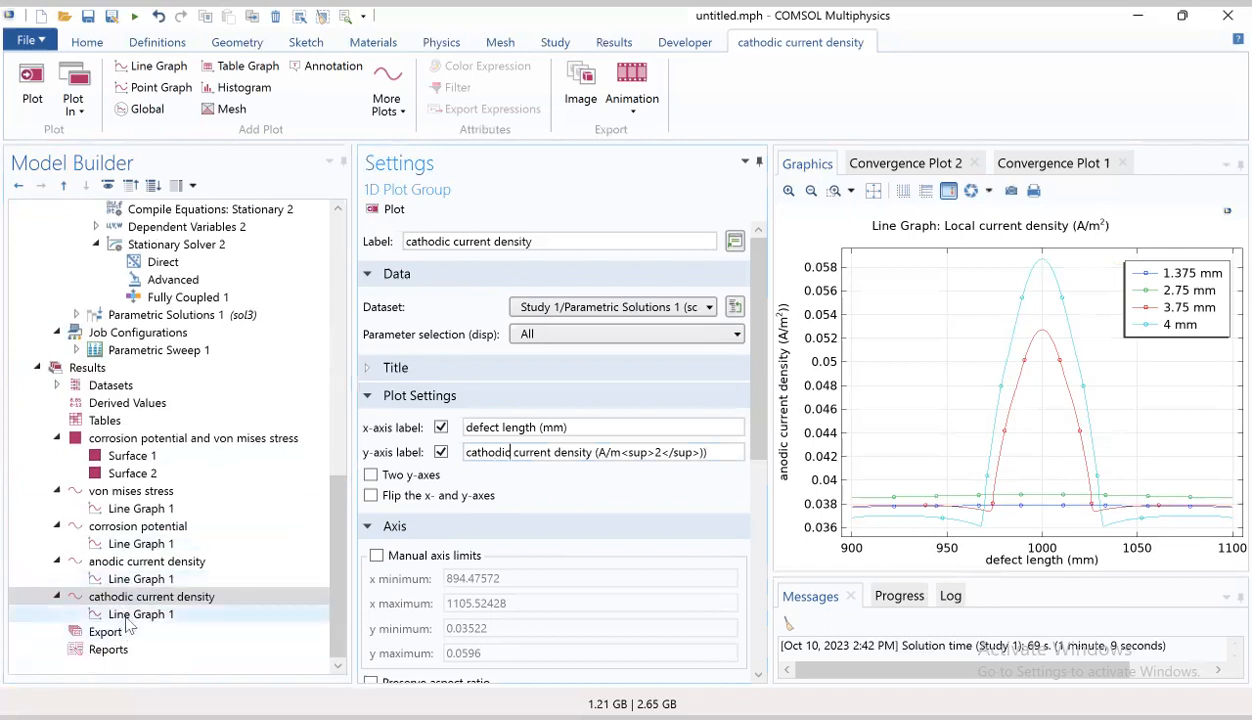
click(127, 618)
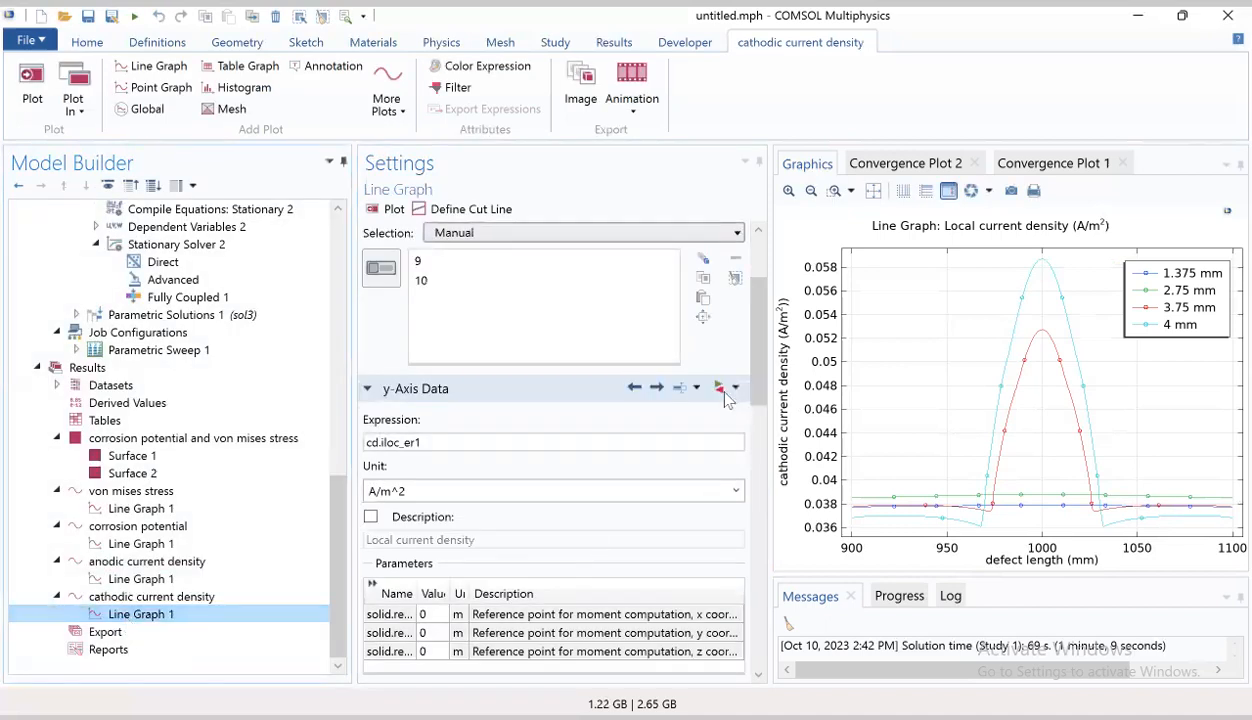
click(722, 392)
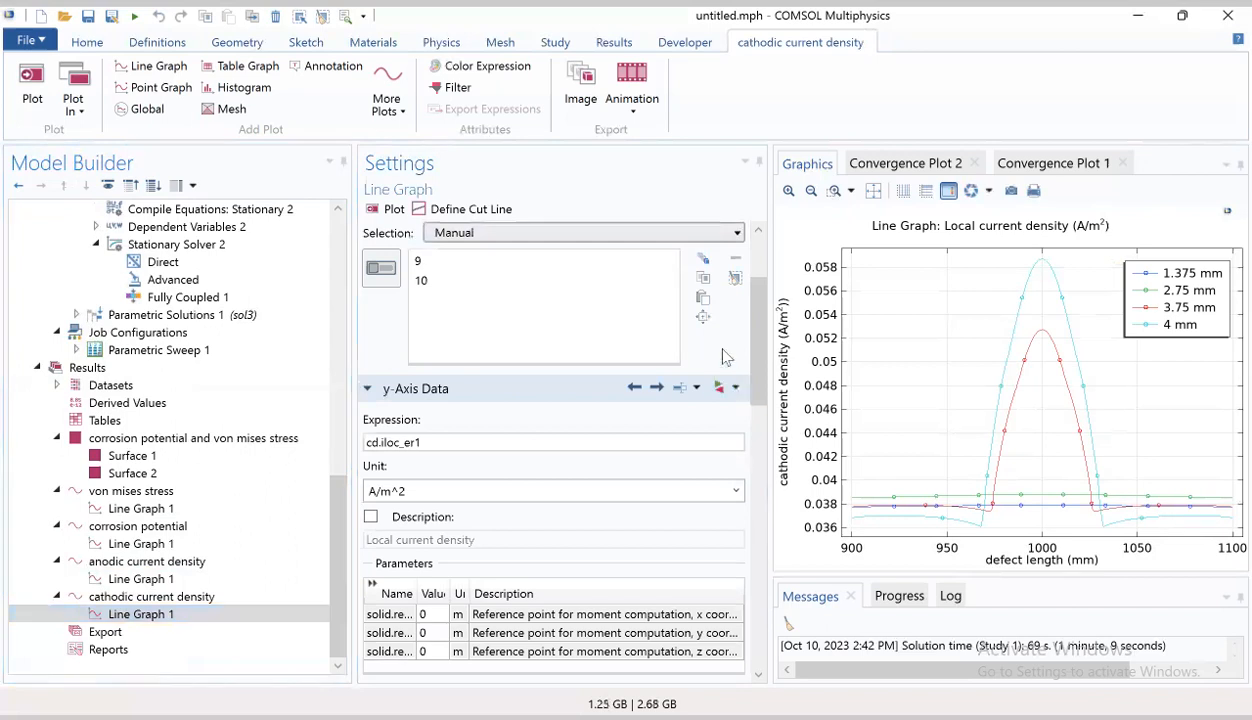
click(720, 239)
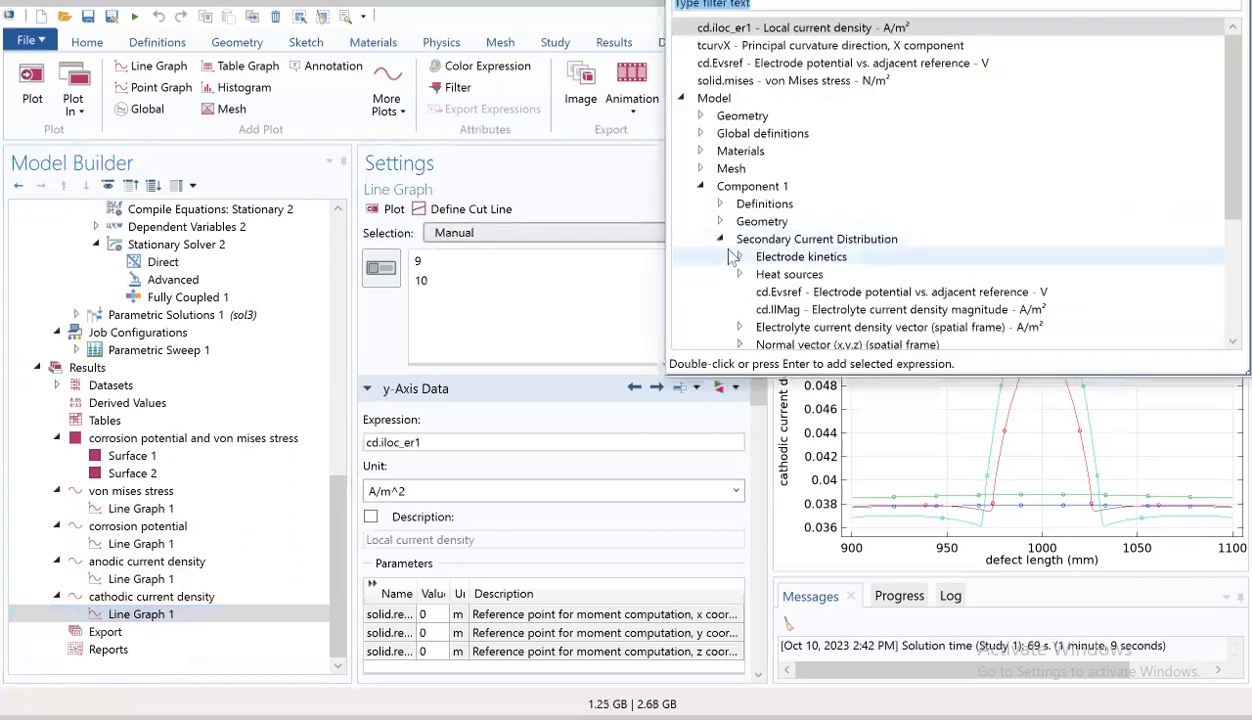
scroll(732, 248, down, 3)
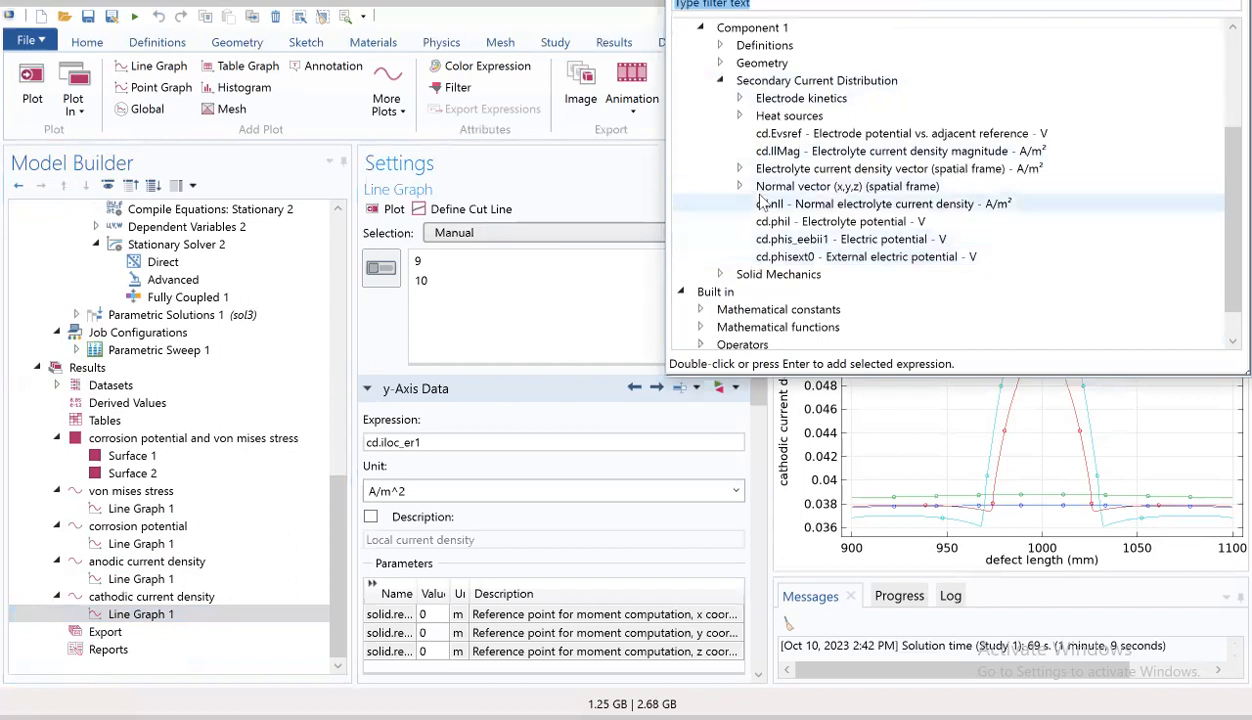
click(740, 99)
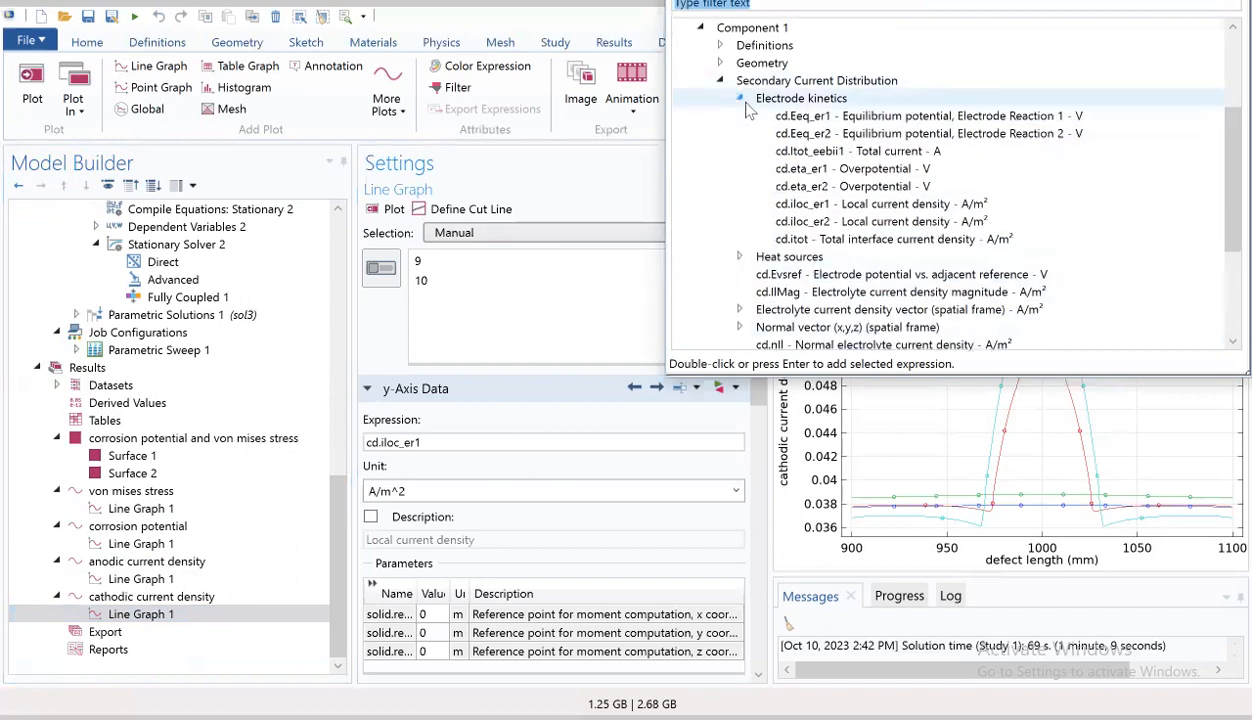
click(803, 221)
double_click(803, 221)
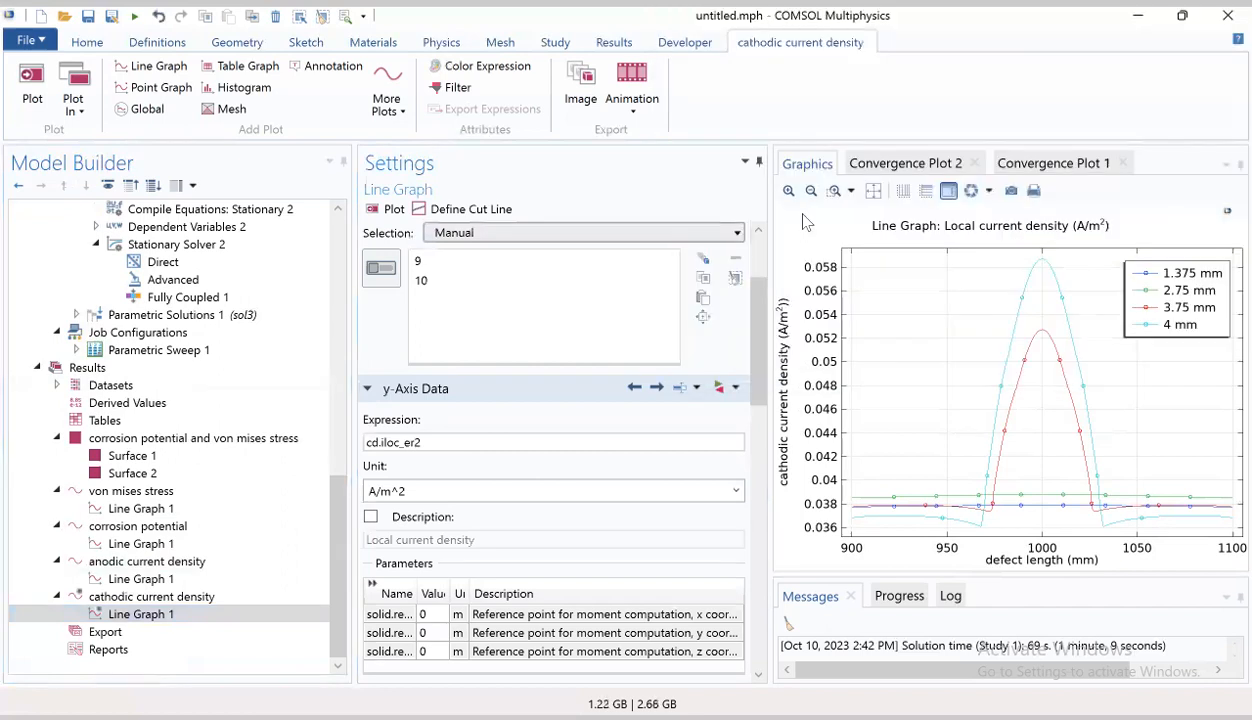
click(157, 597)
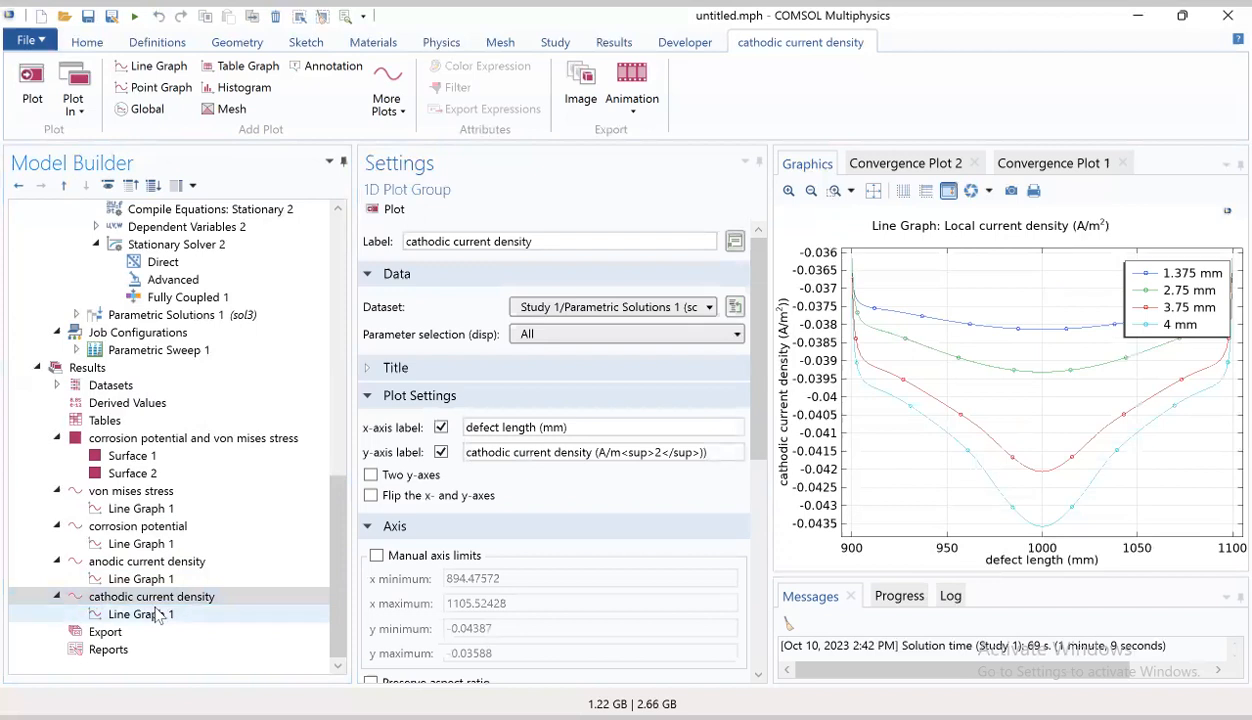
Step: Review the anodic current density and corrosion potential graphs, and the two surfaces of the combined corrosion potential and von mises stress plot
click(155, 616)
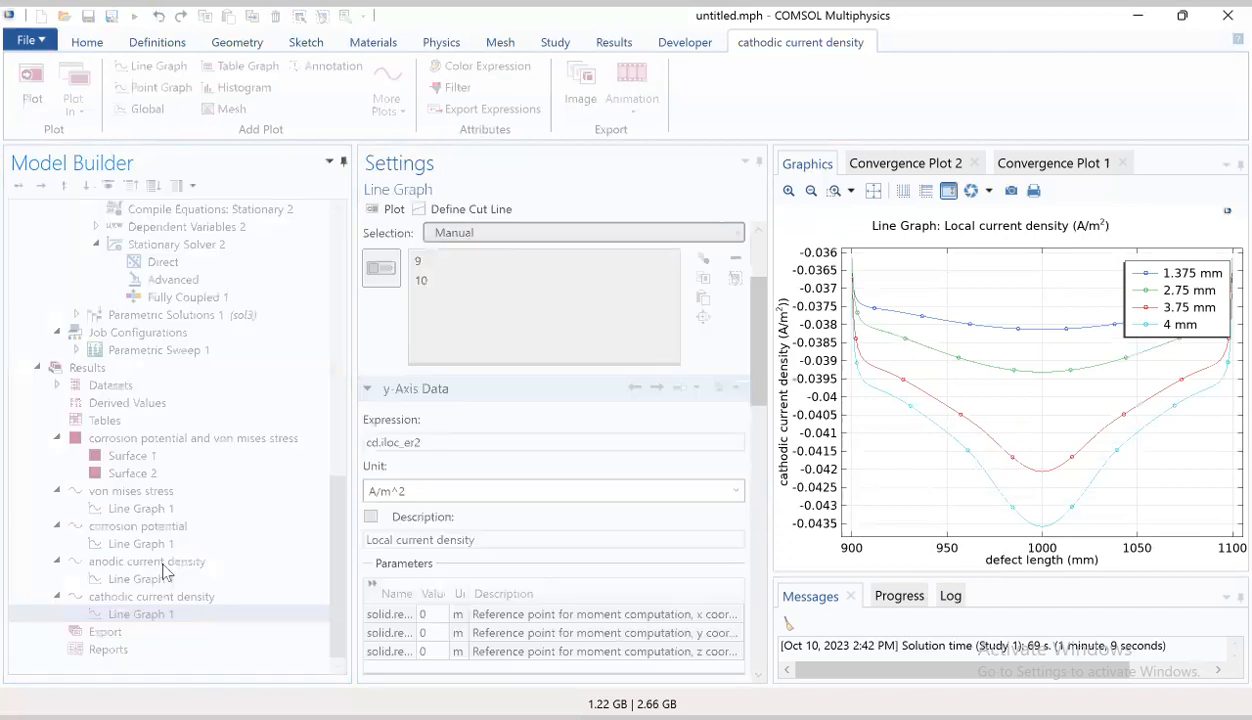
click(165, 566)
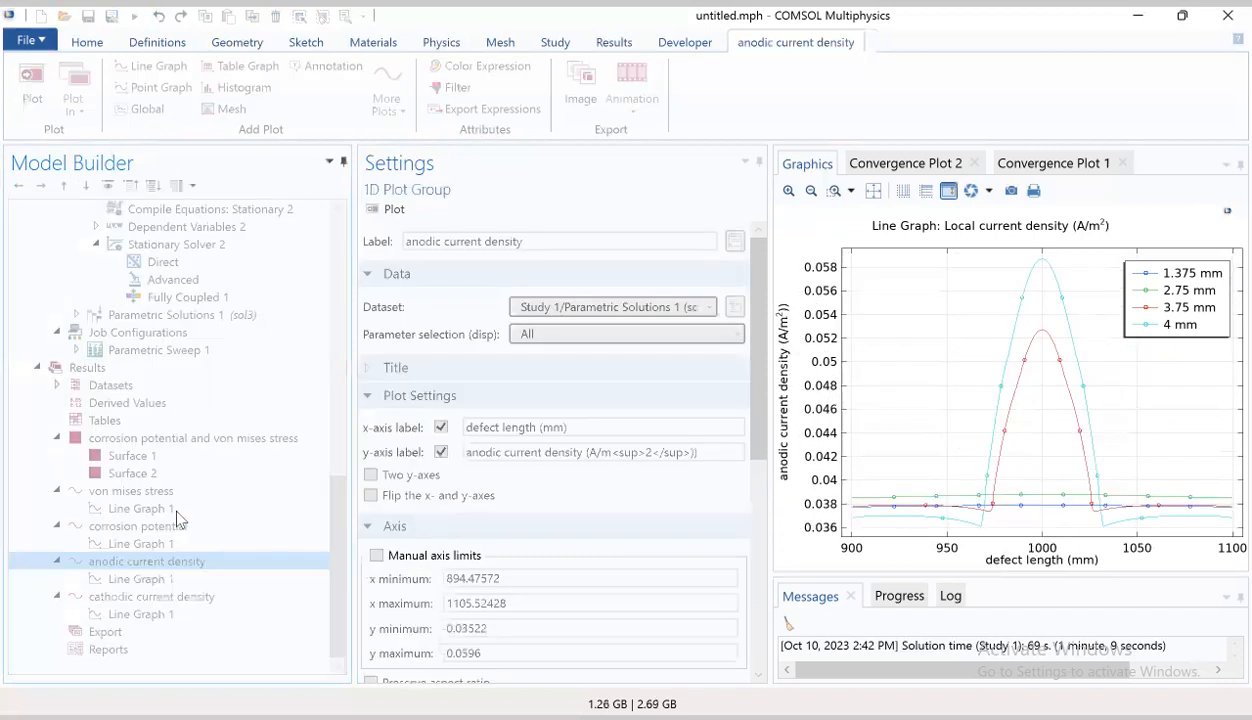
click(173, 528)
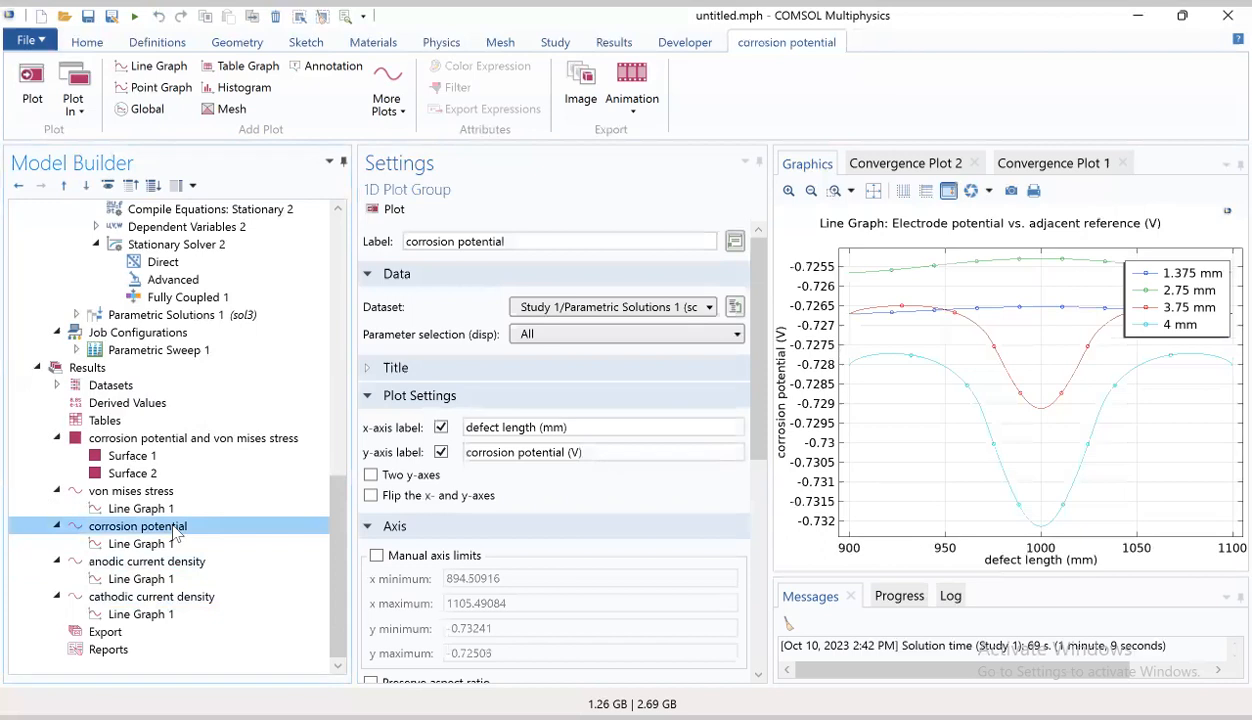
click(220, 445)
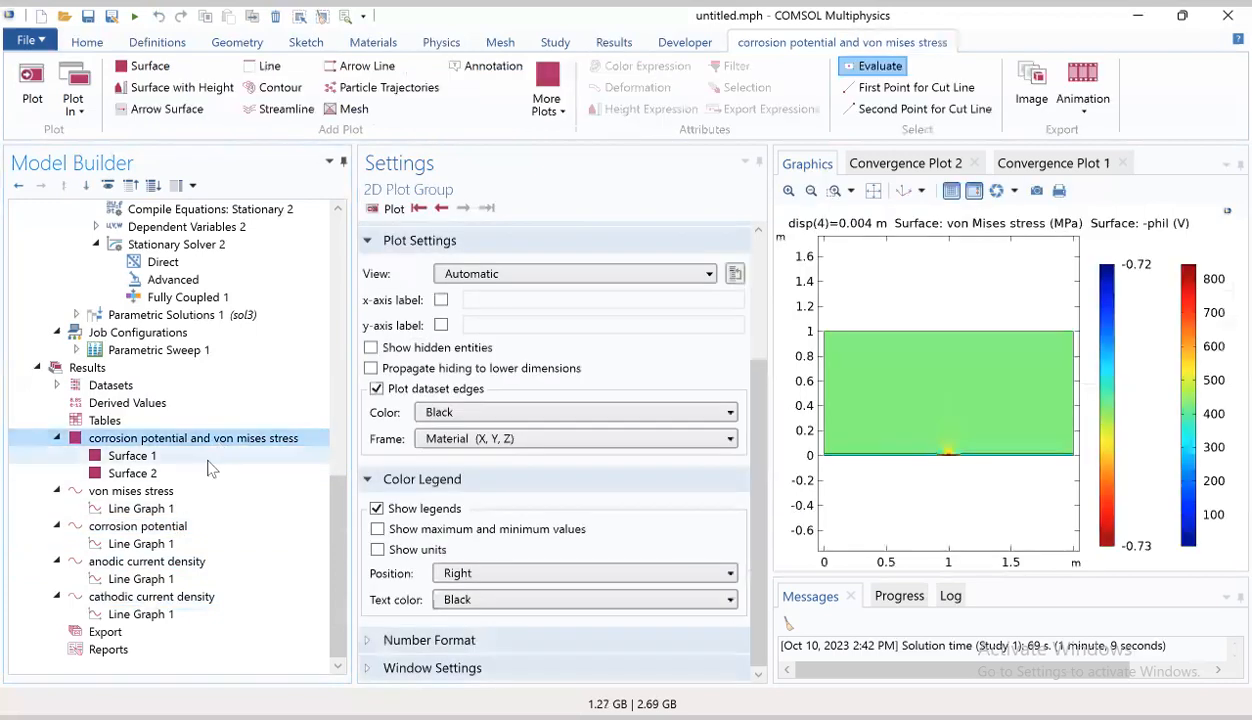
click(208, 459)
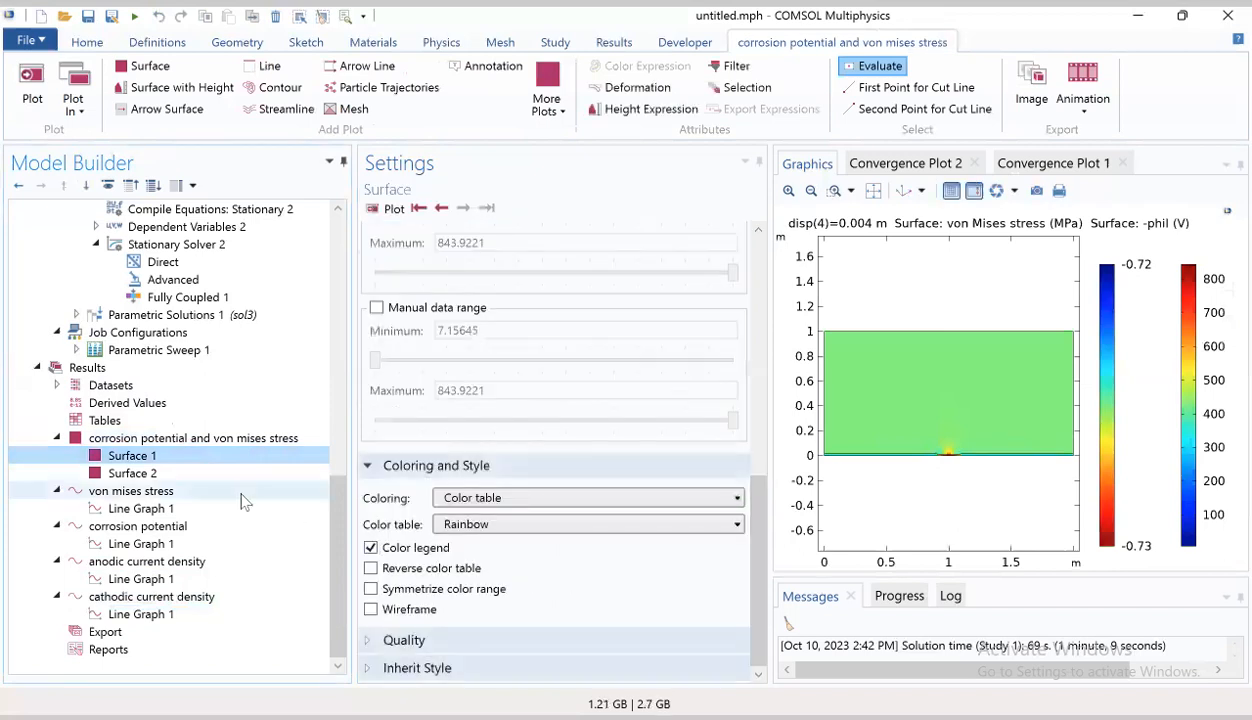
click(160, 475)
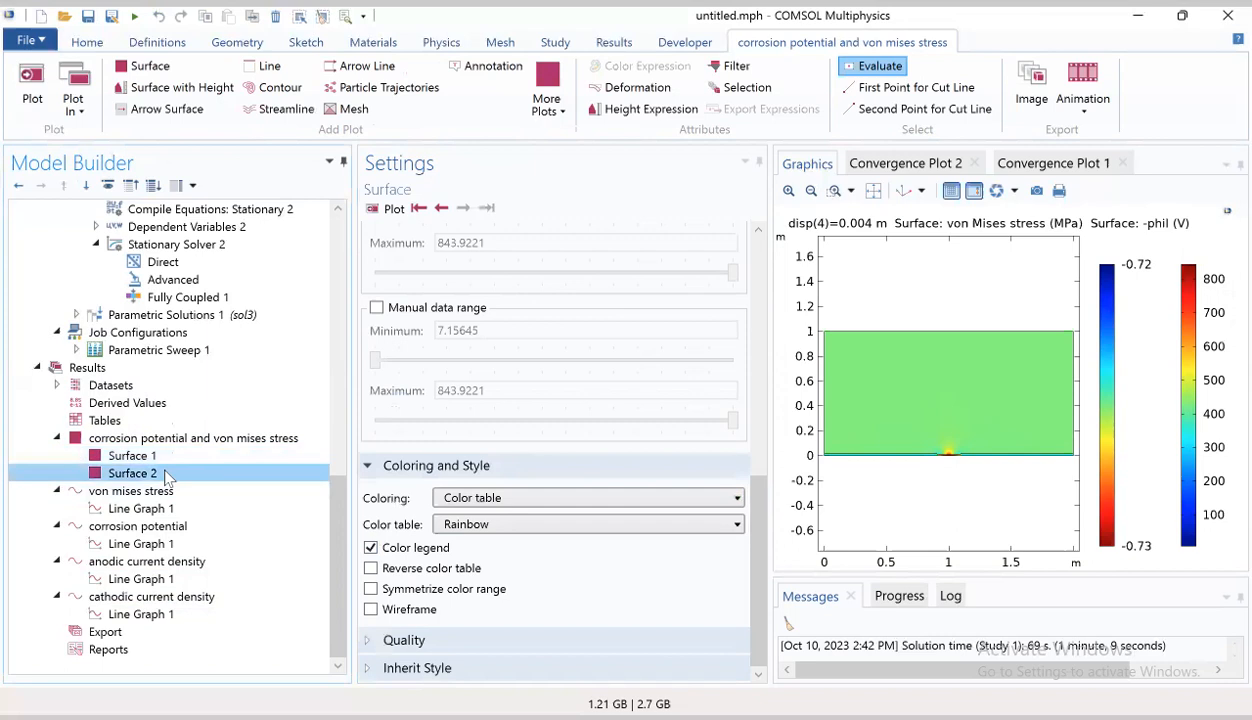